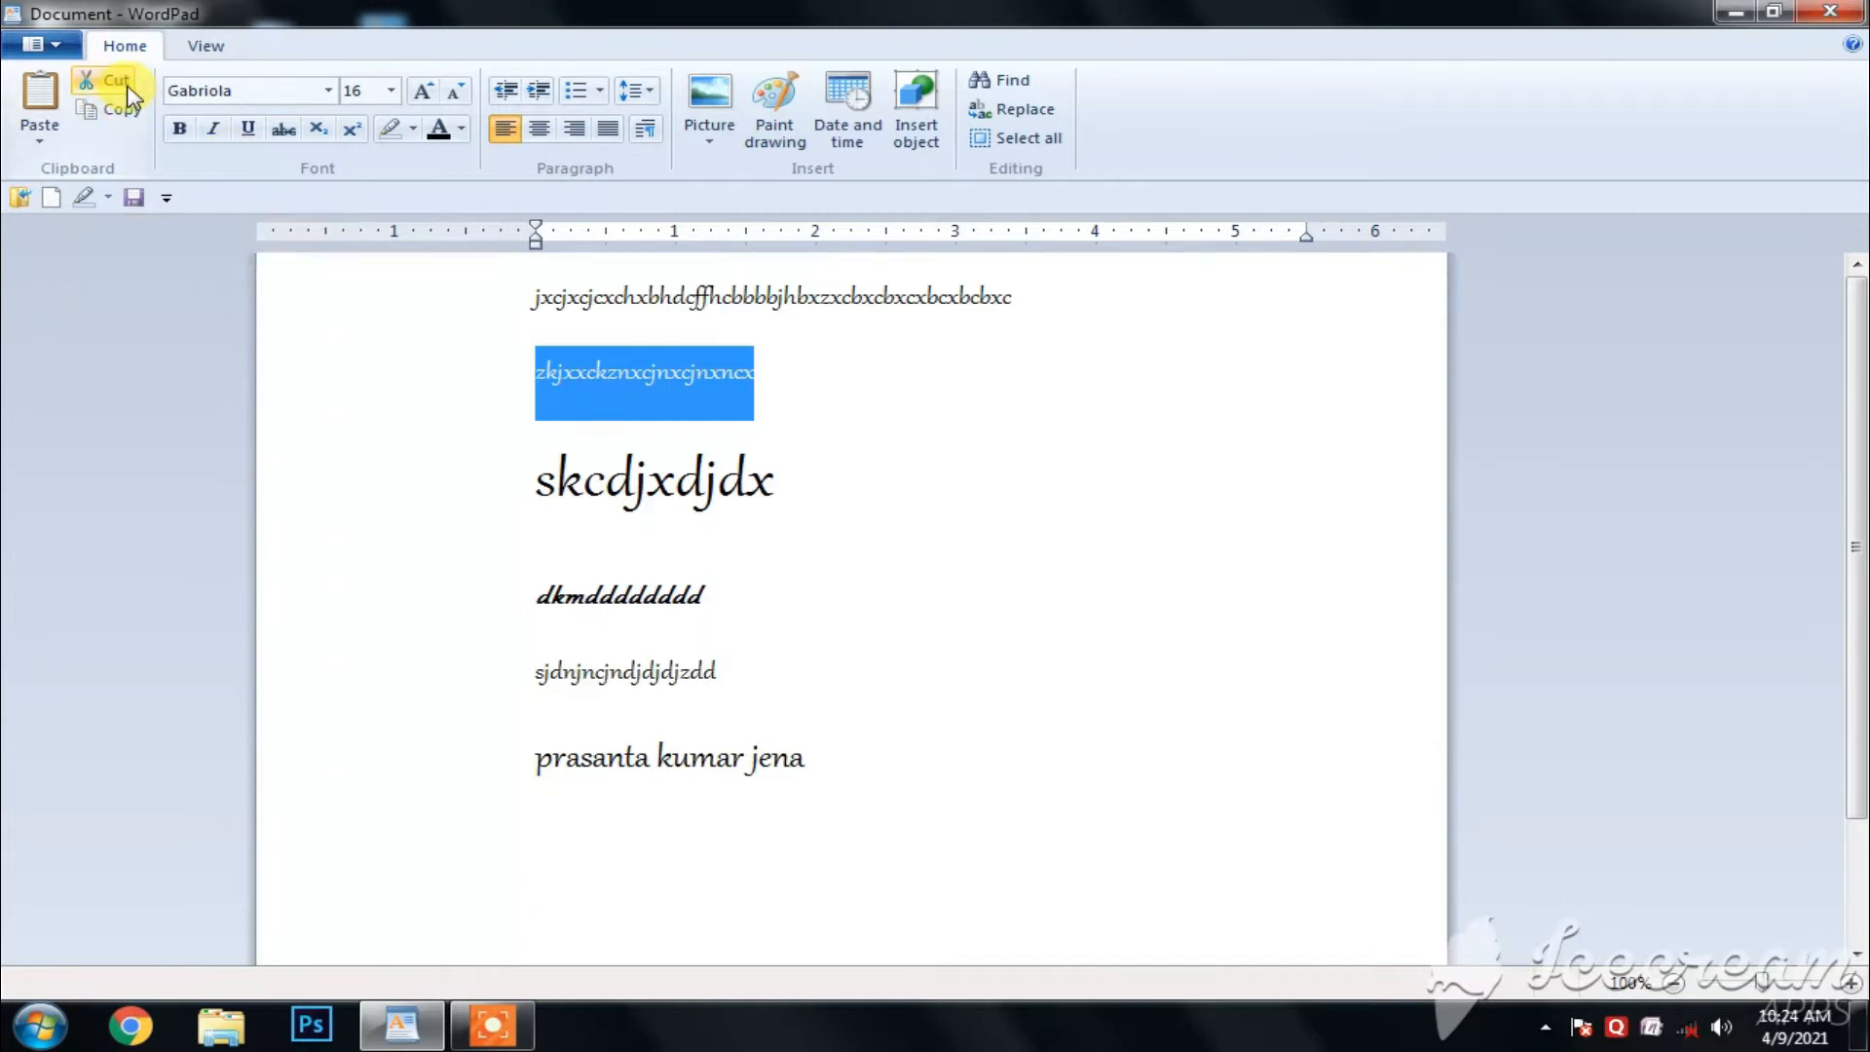
- Move the selected second line of text to a new line below the last line of the document
left_click(128, 88)
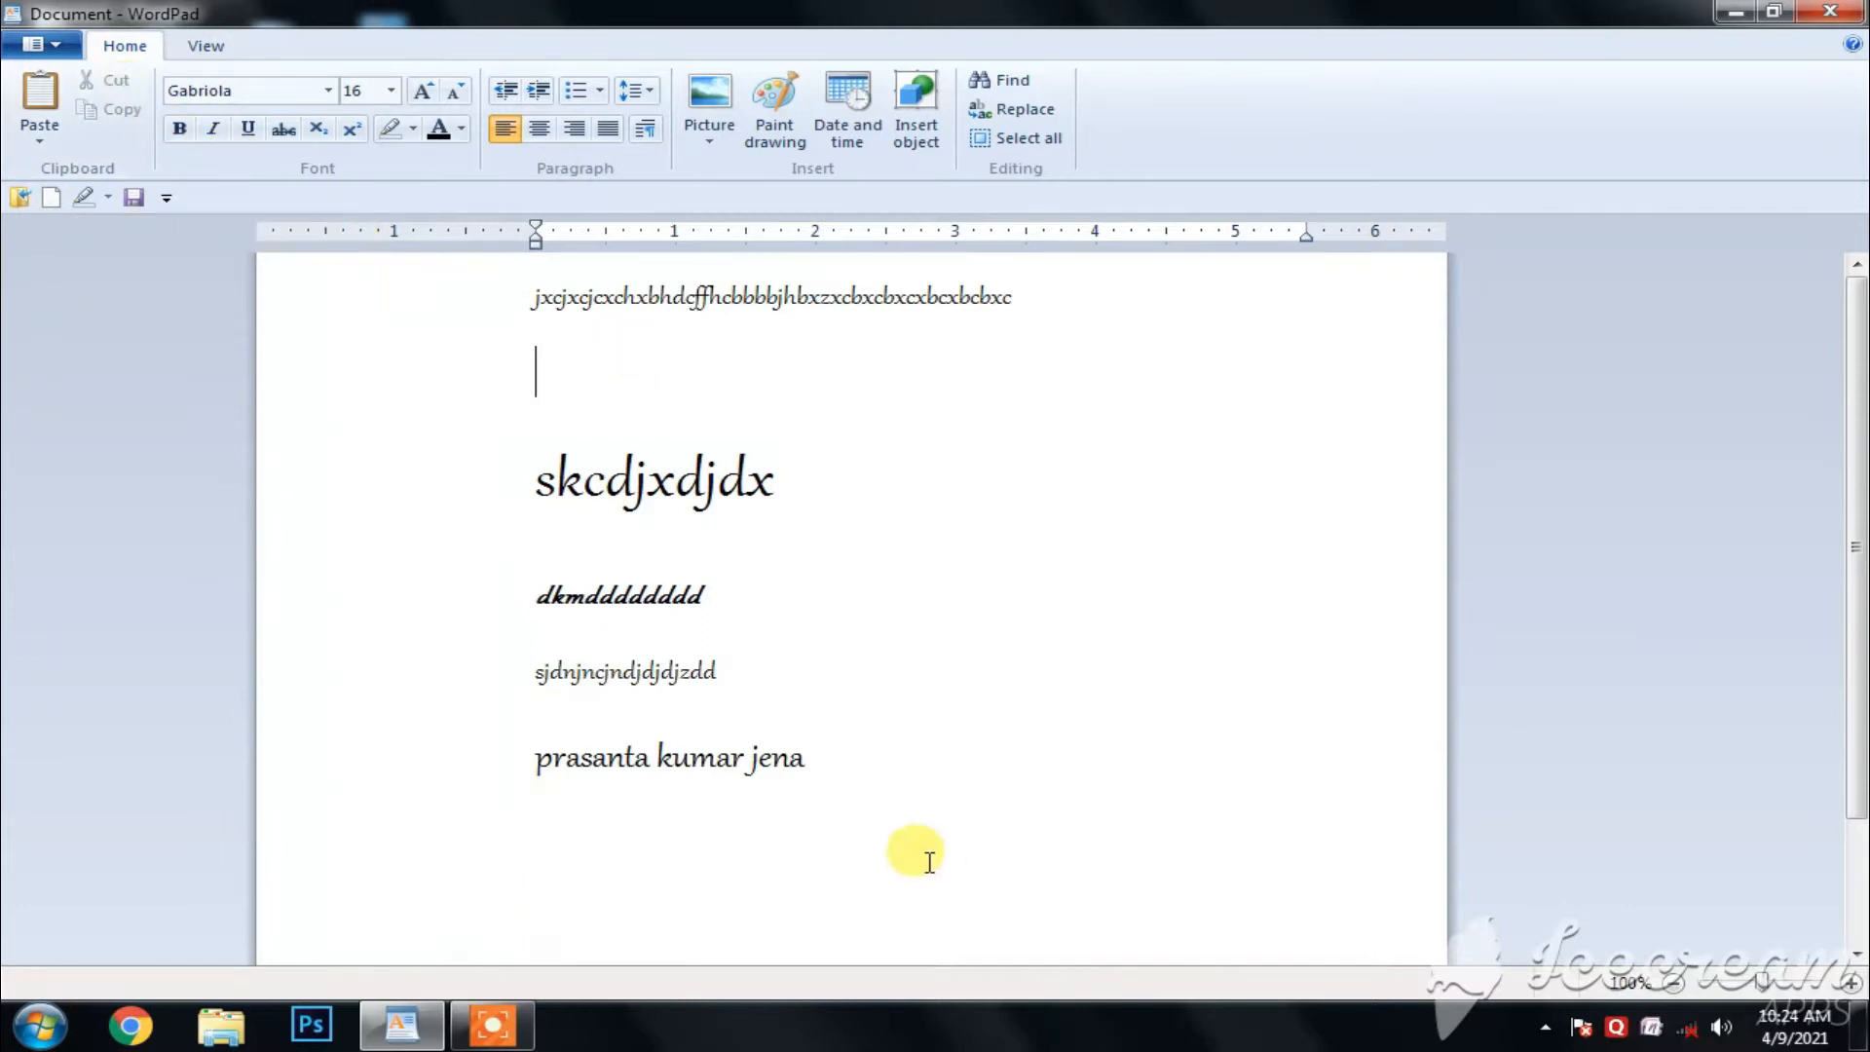
left_click(881, 794)
key("Return")
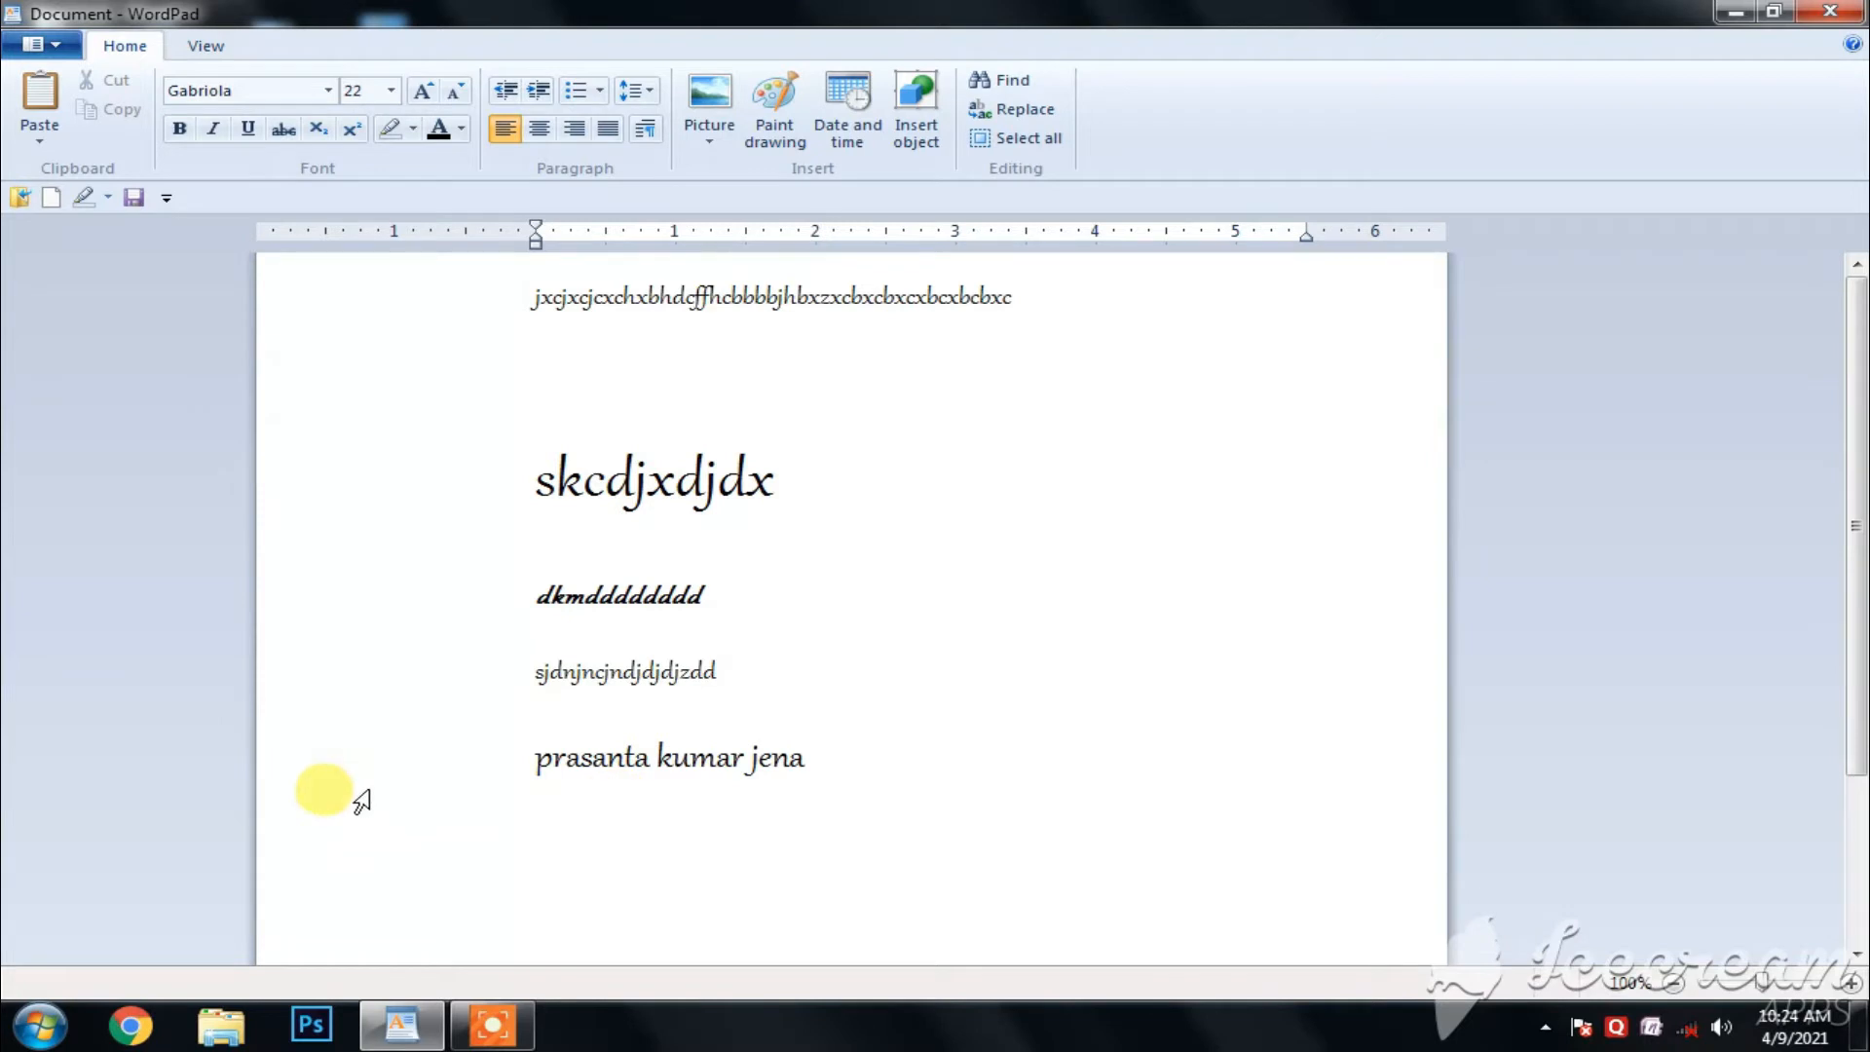
left_click(40, 107)
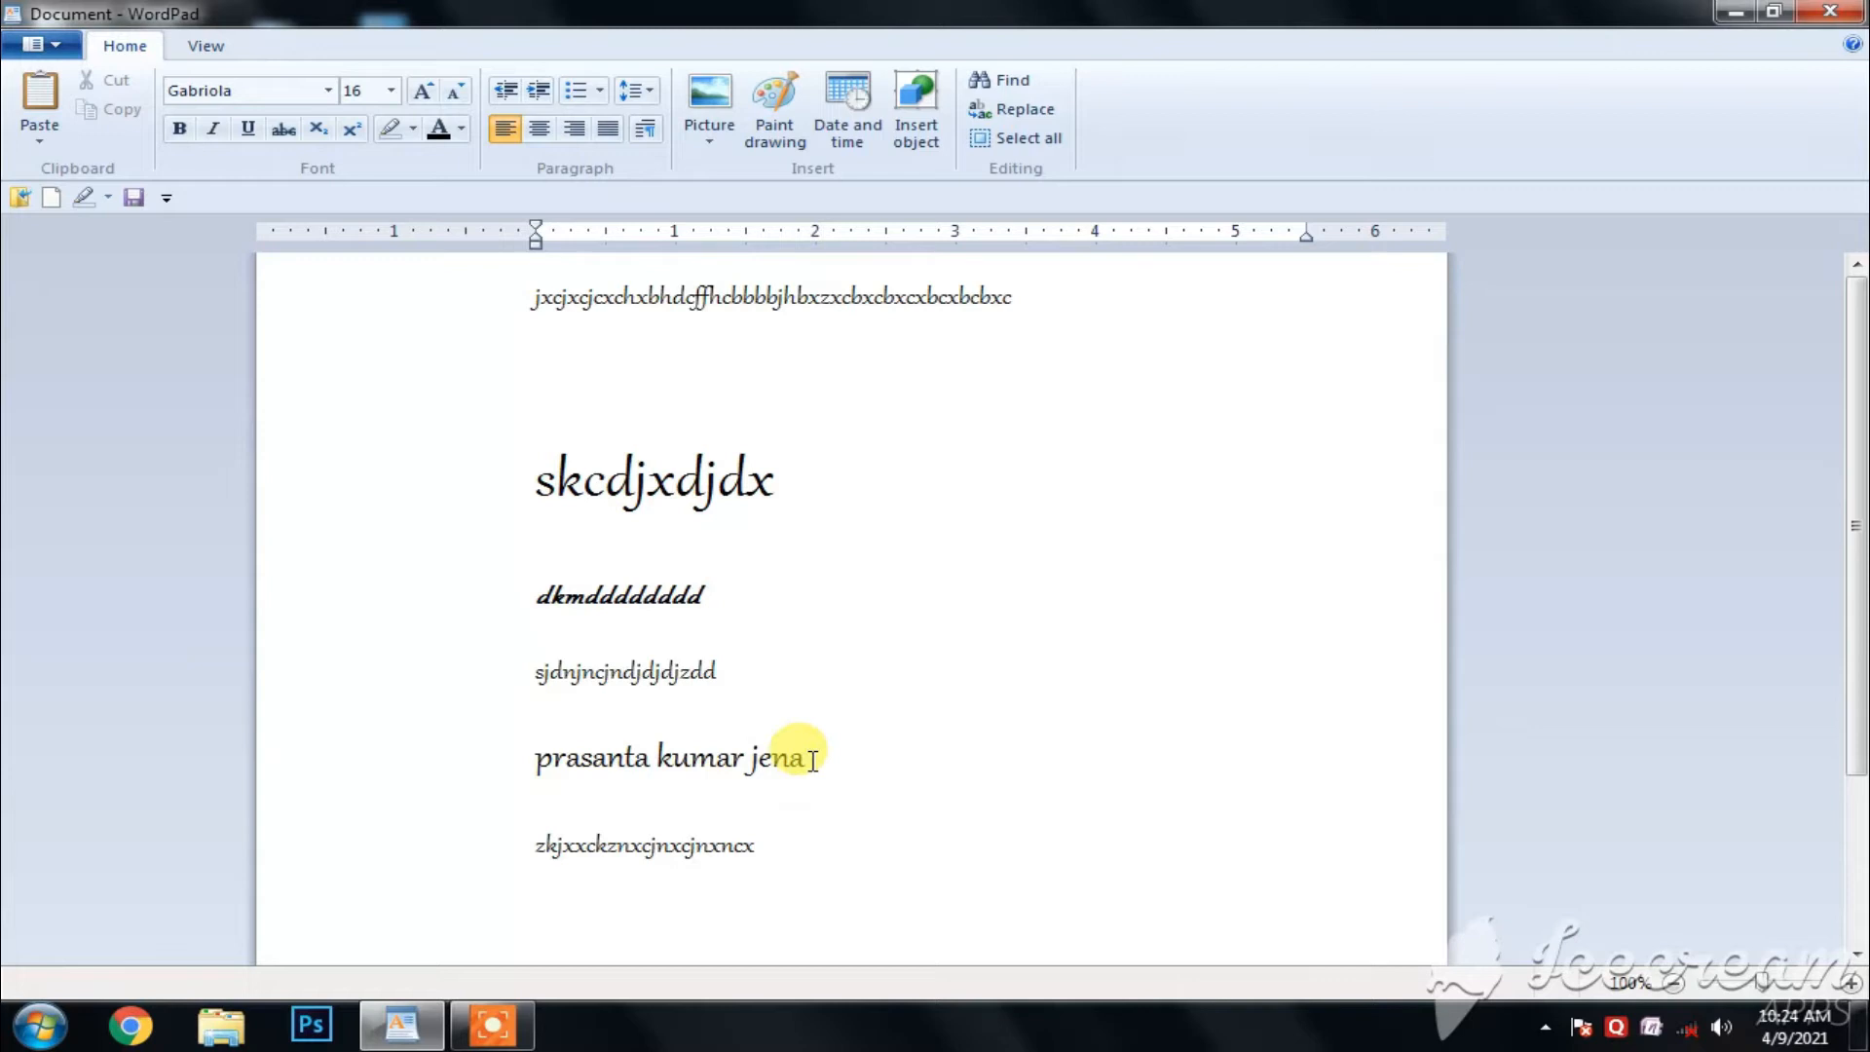
- Copy the full-name line into the empty second line of the document
left_click_drag(796, 759, 528, 742)
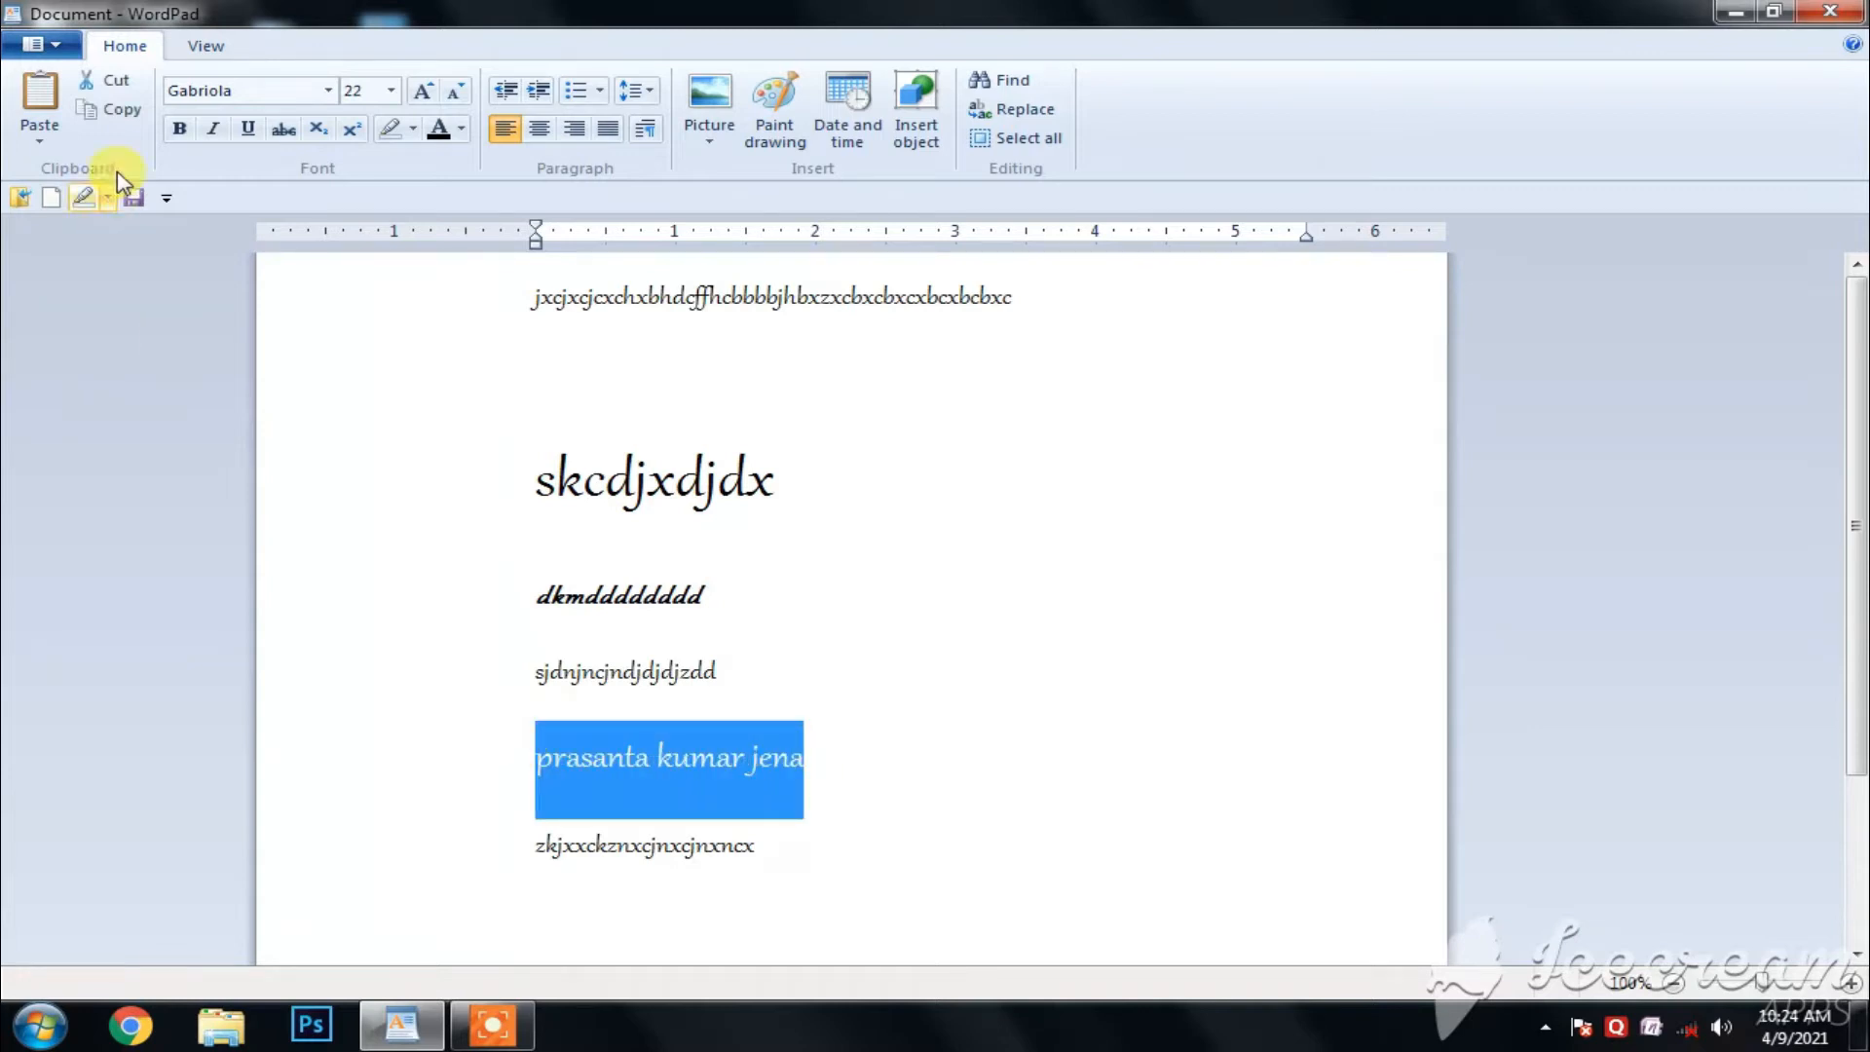
left_click(119, 112)
left_click(551, 374)
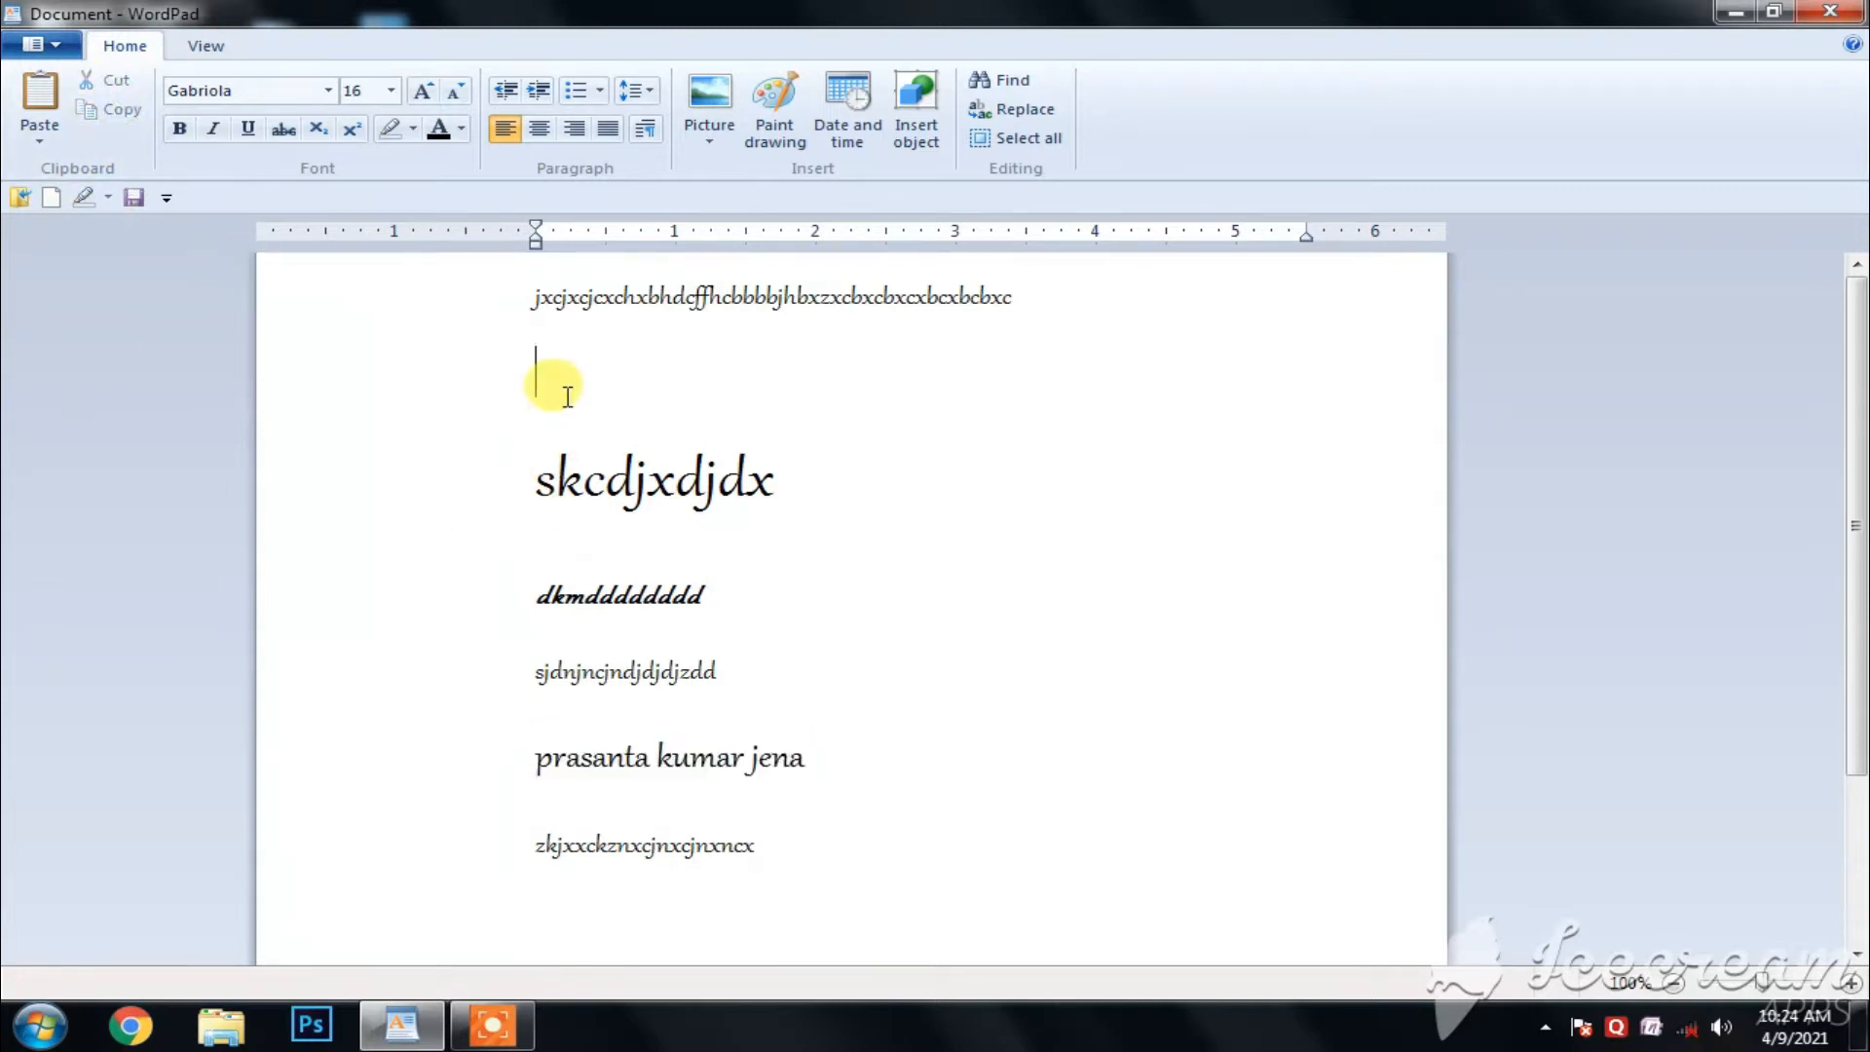
left_click(40, 107)
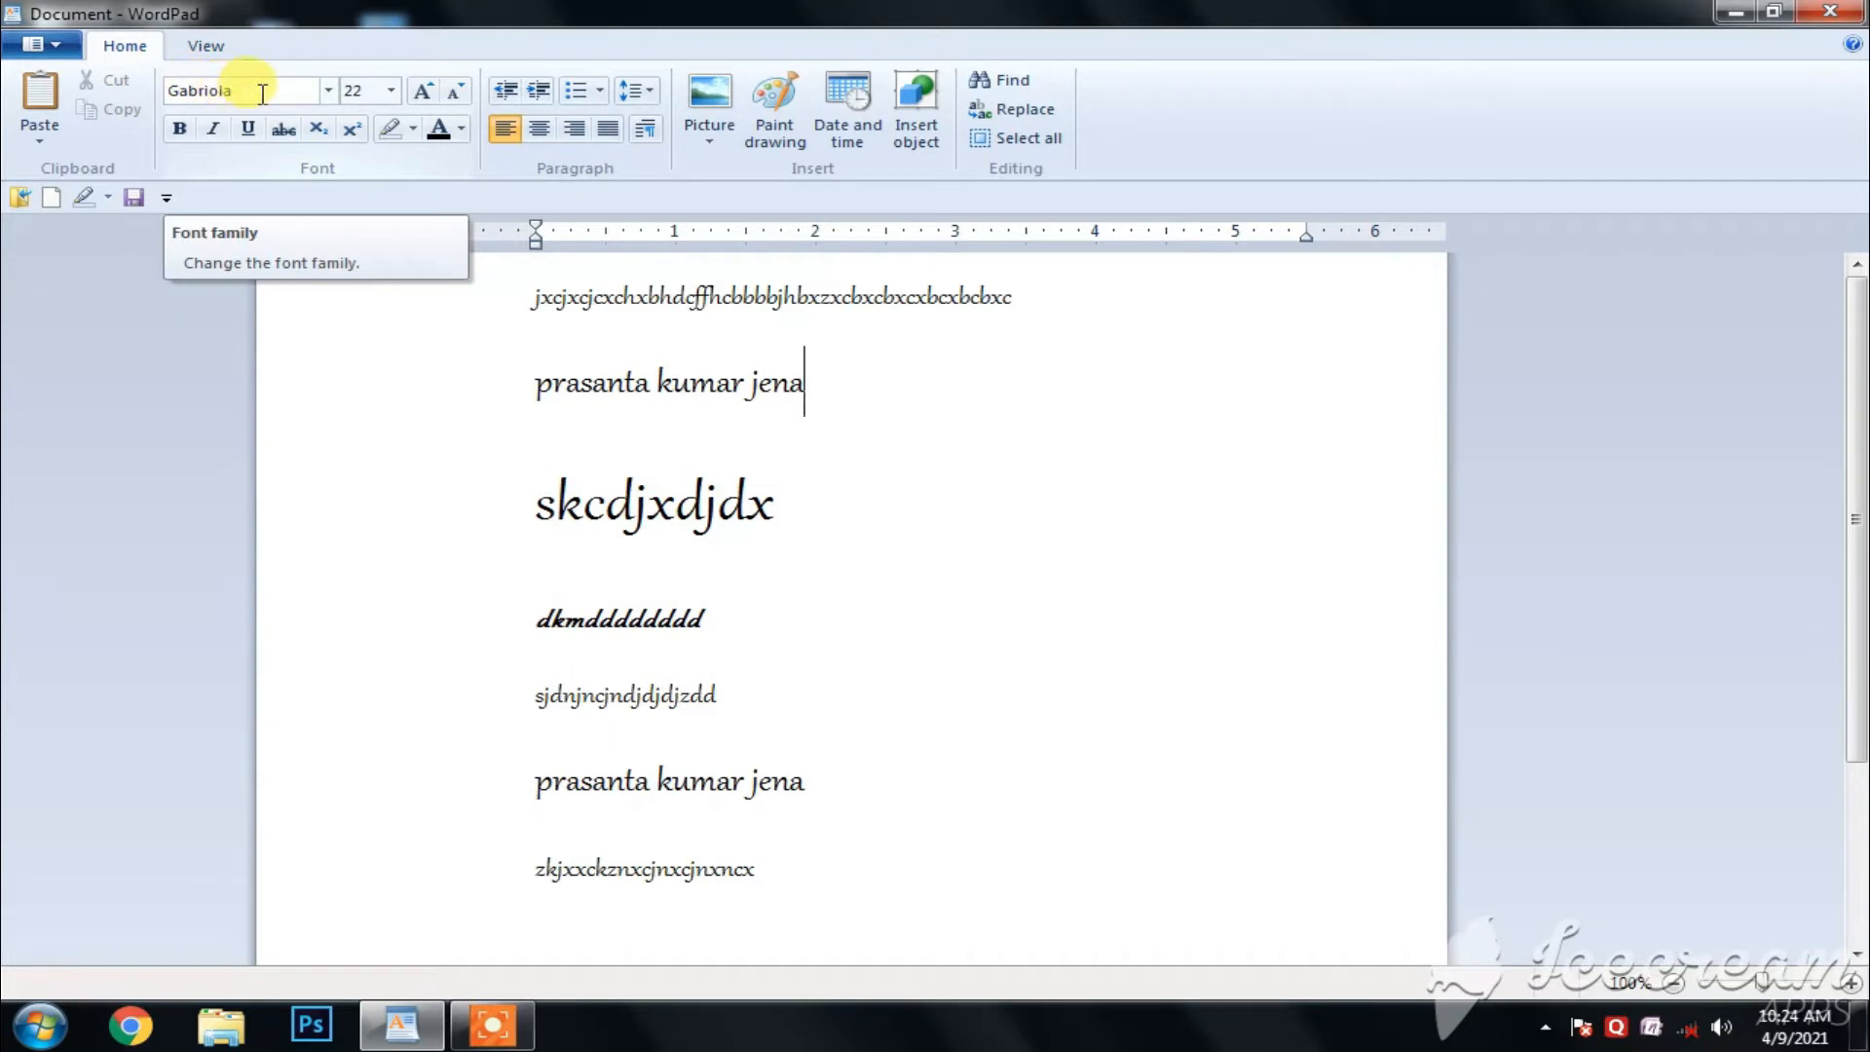
- Change the font of the full name on the second line to Felix Titling
left_click_drag(826, 385, 560, 352)
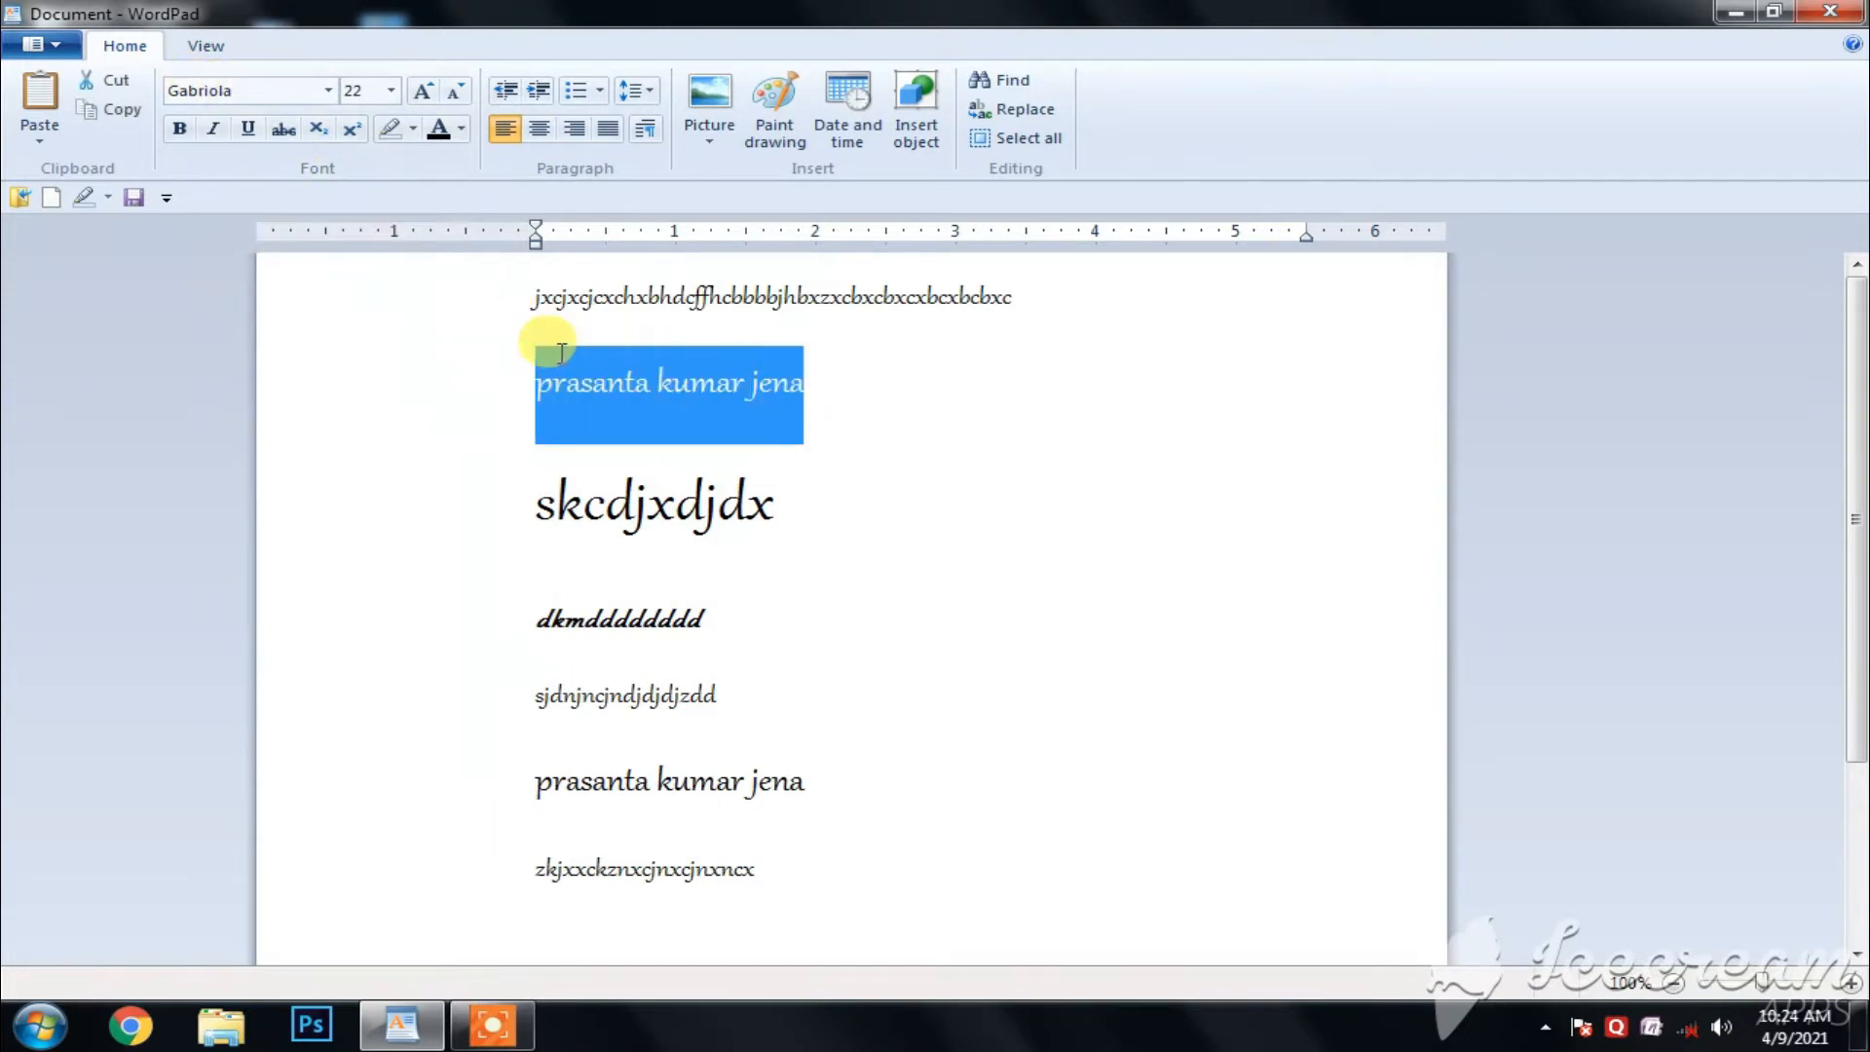
left_click(326, 91)
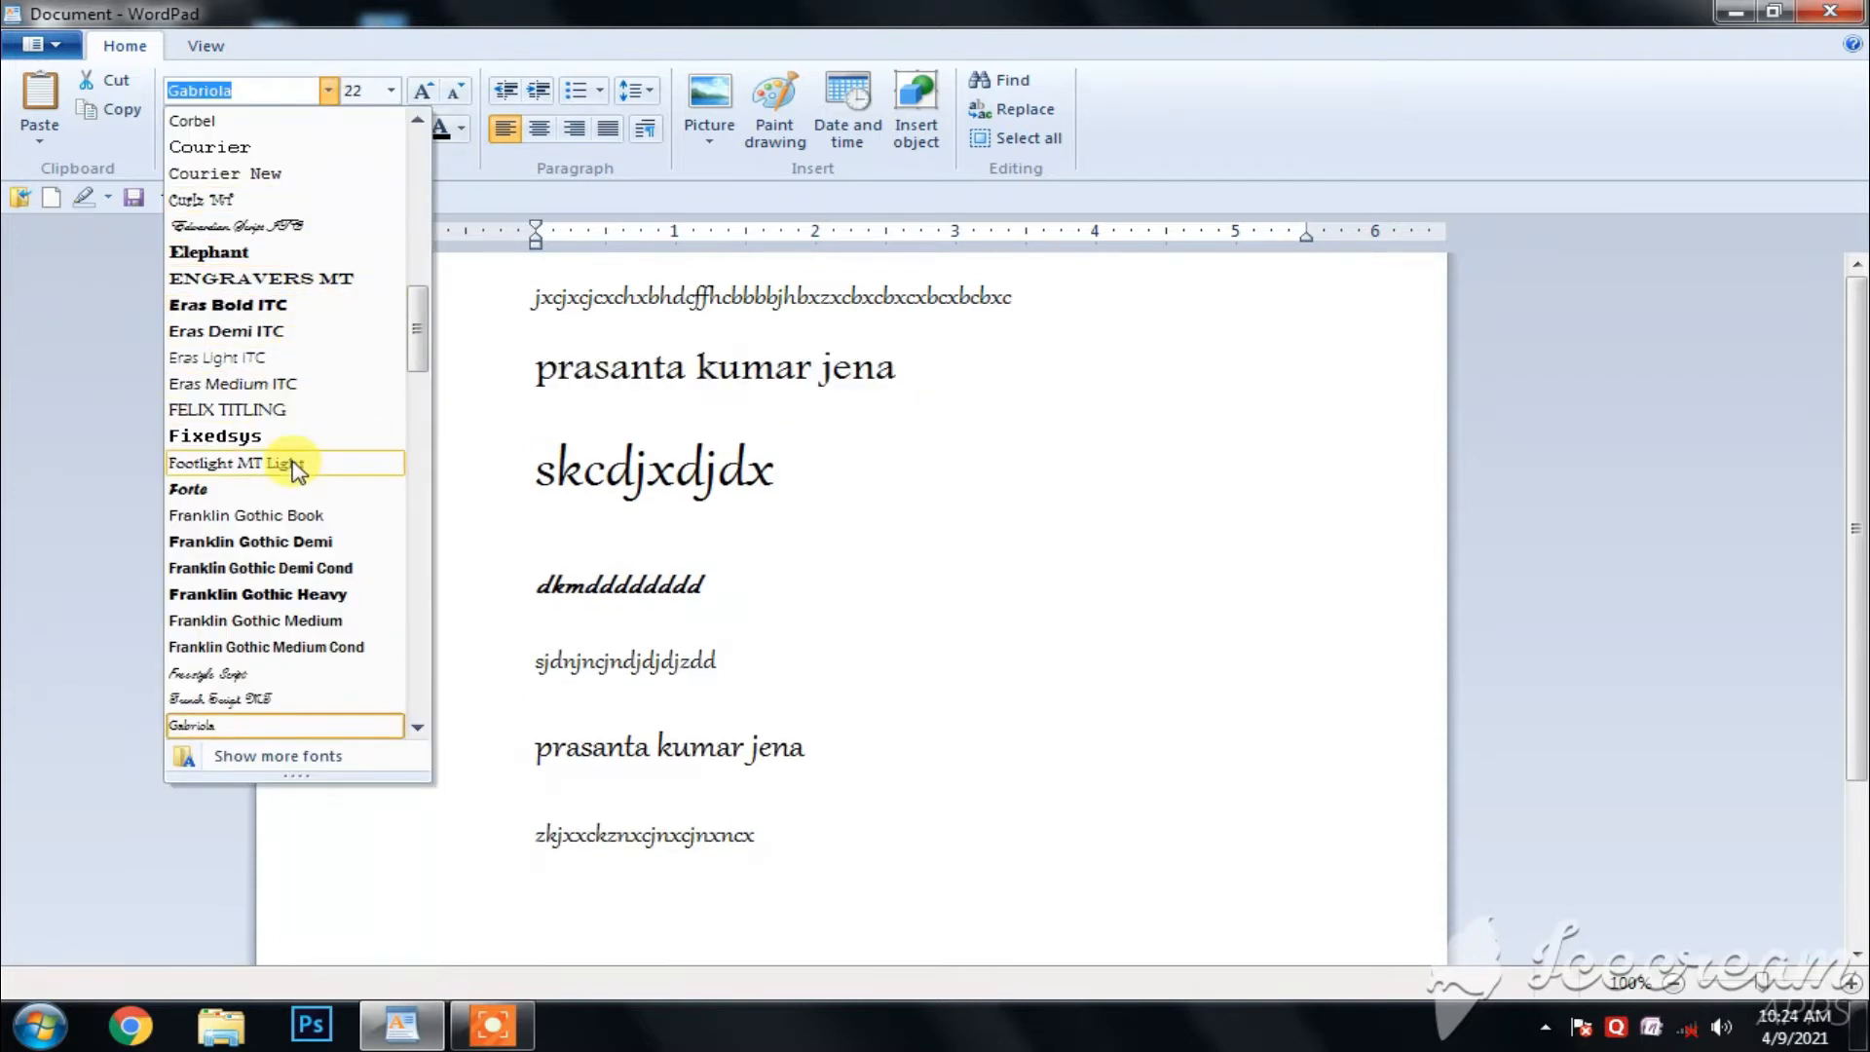
left_click(292, 414)
left_click(984, 409)
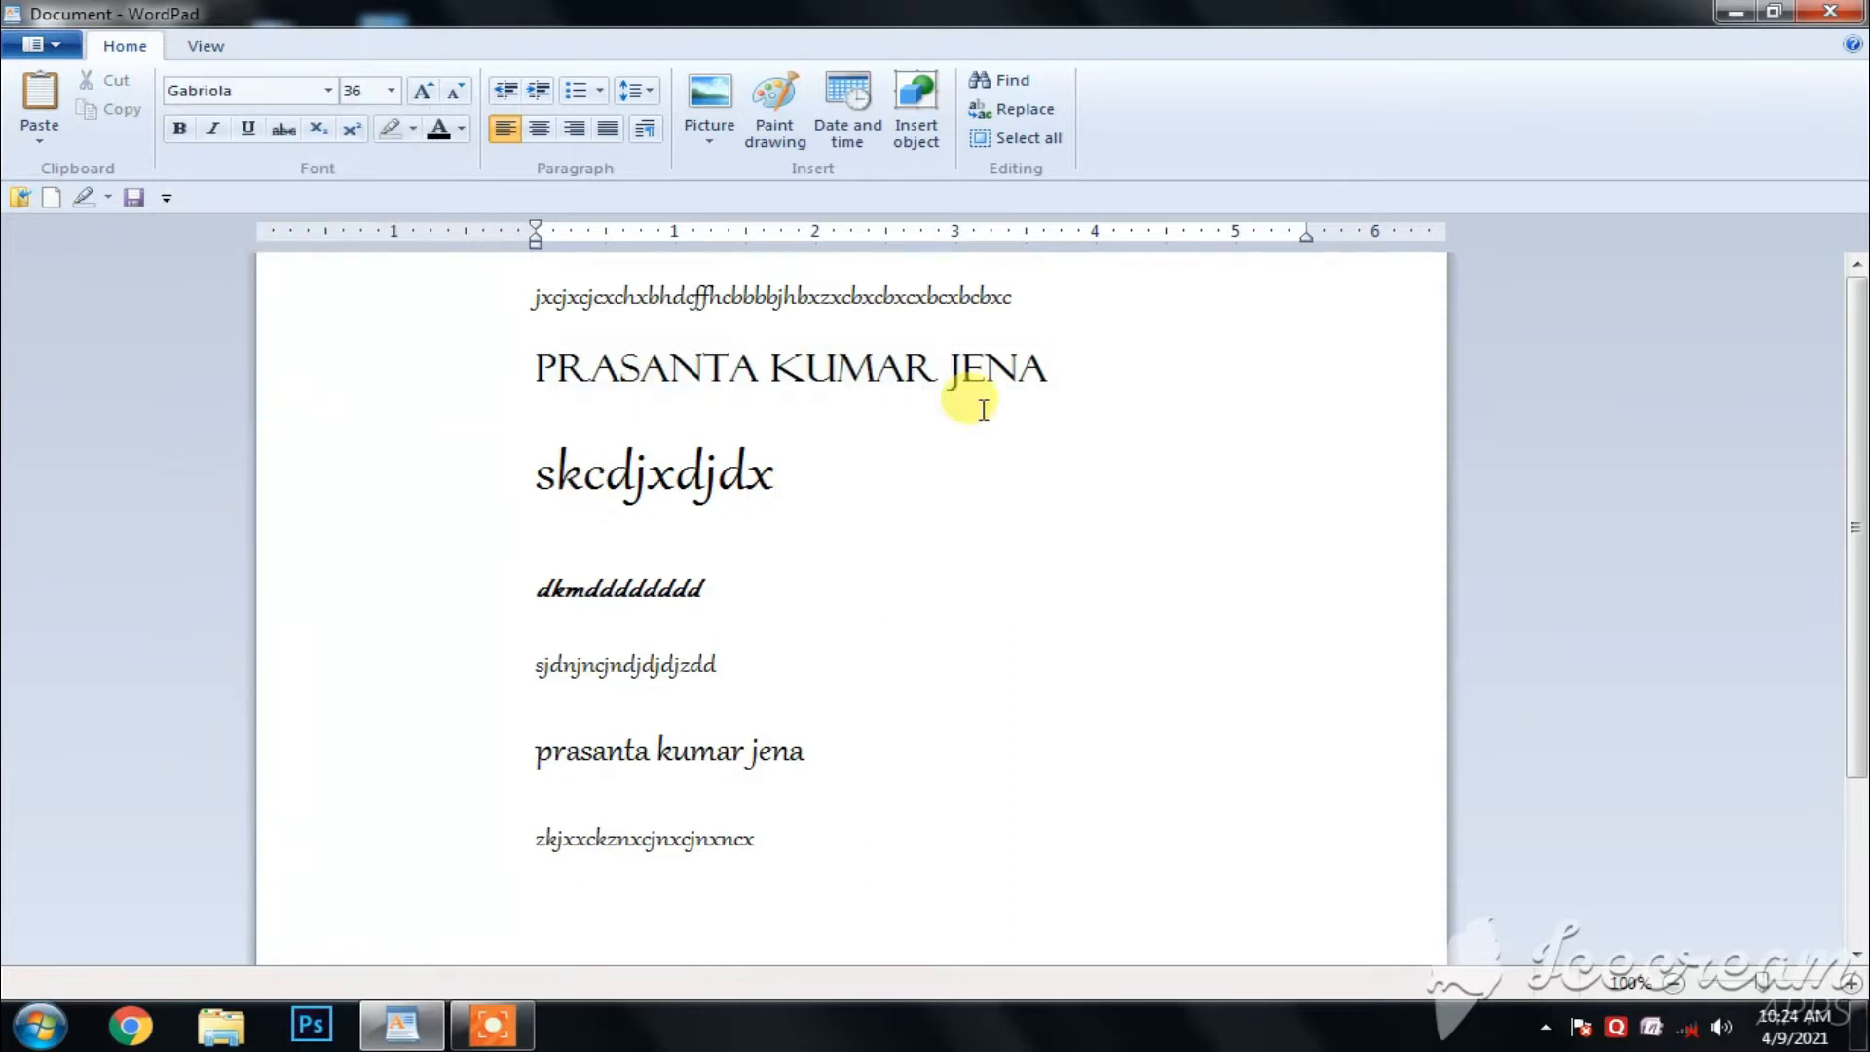
- Choose font size 22 for the full name on the second line
left_click_drag(1060, 368, 535, 368)
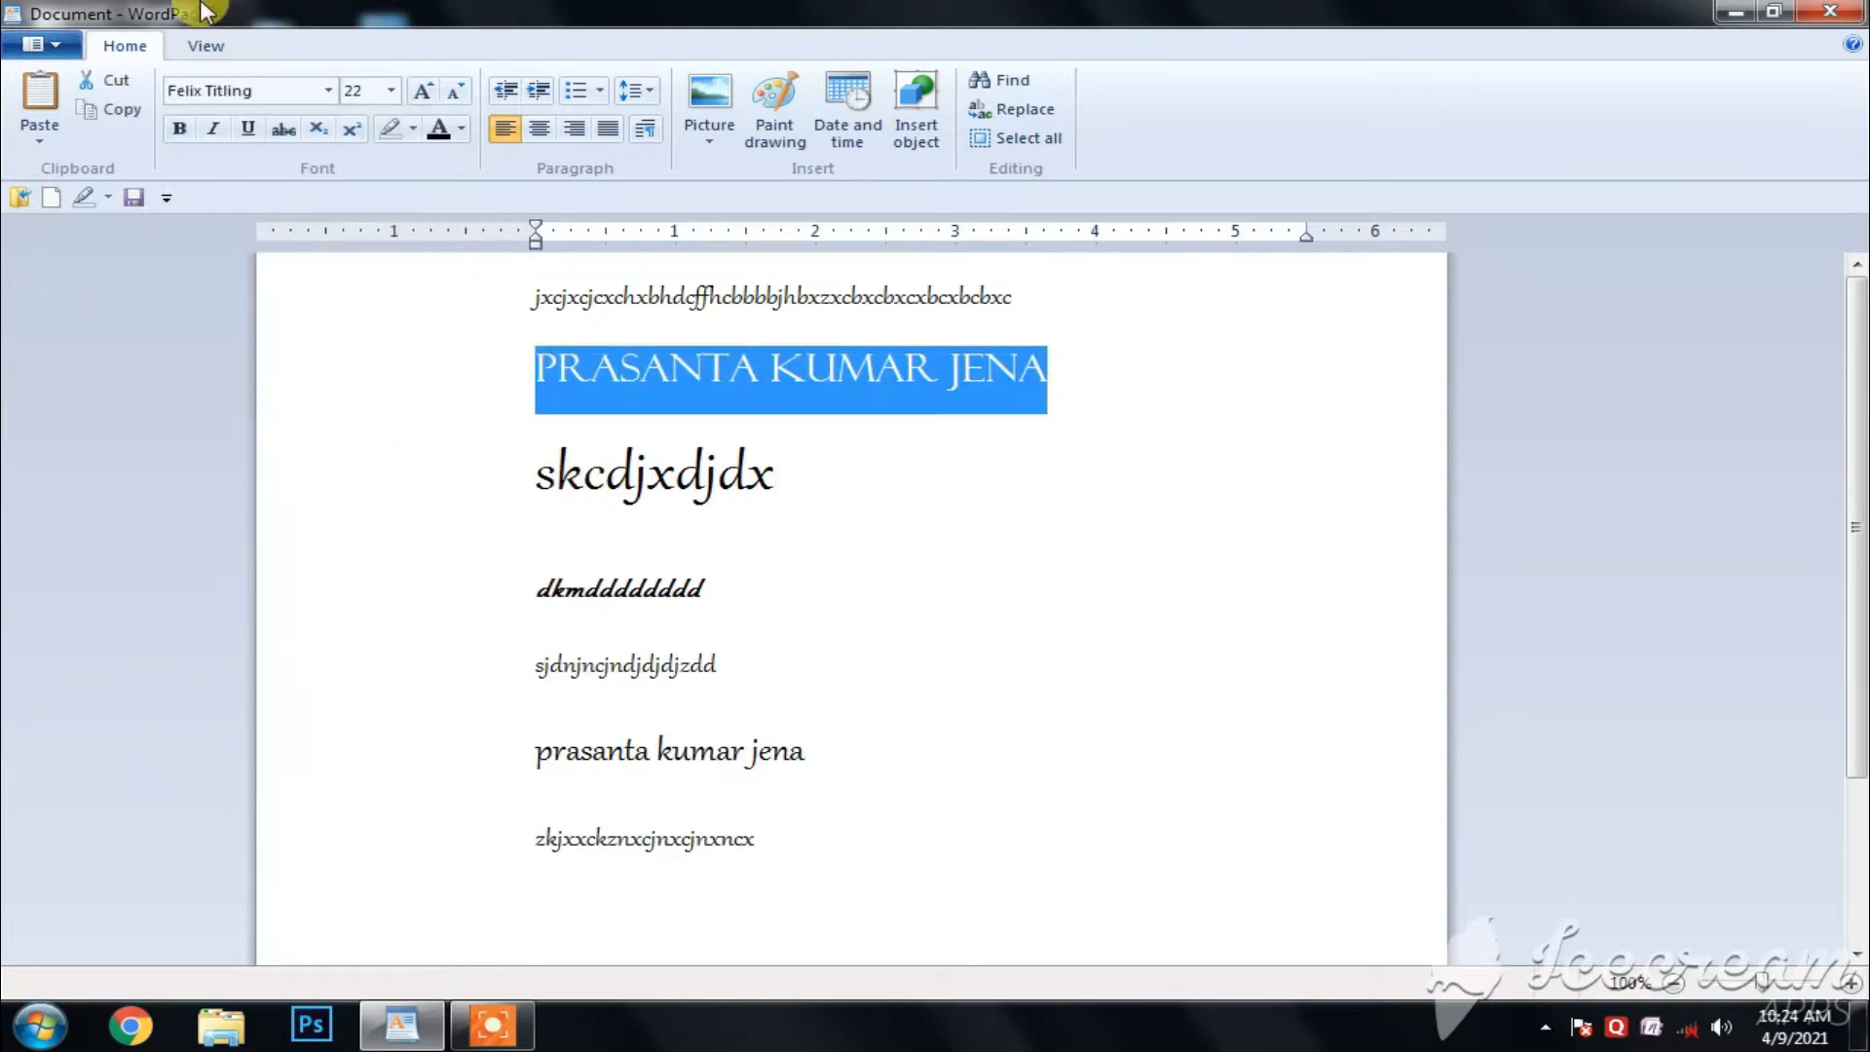
left_click(393, 93)
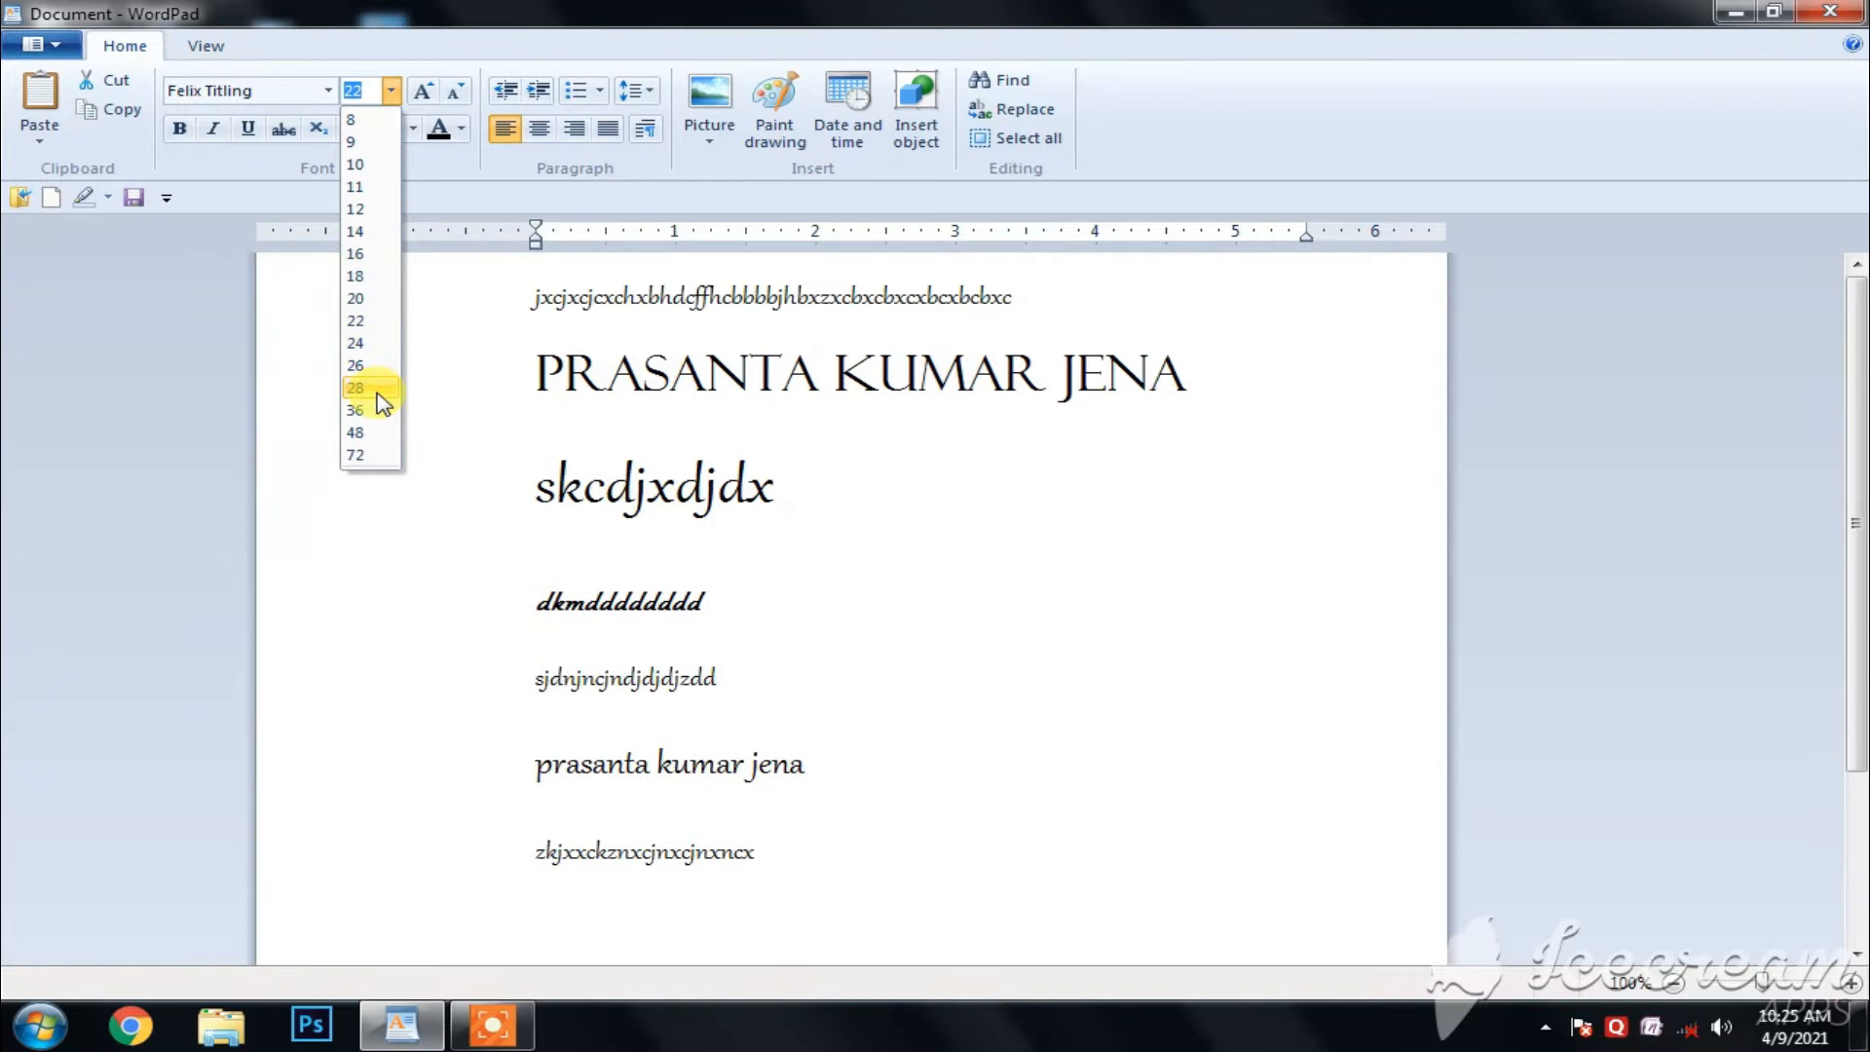
left_click(368, 320)
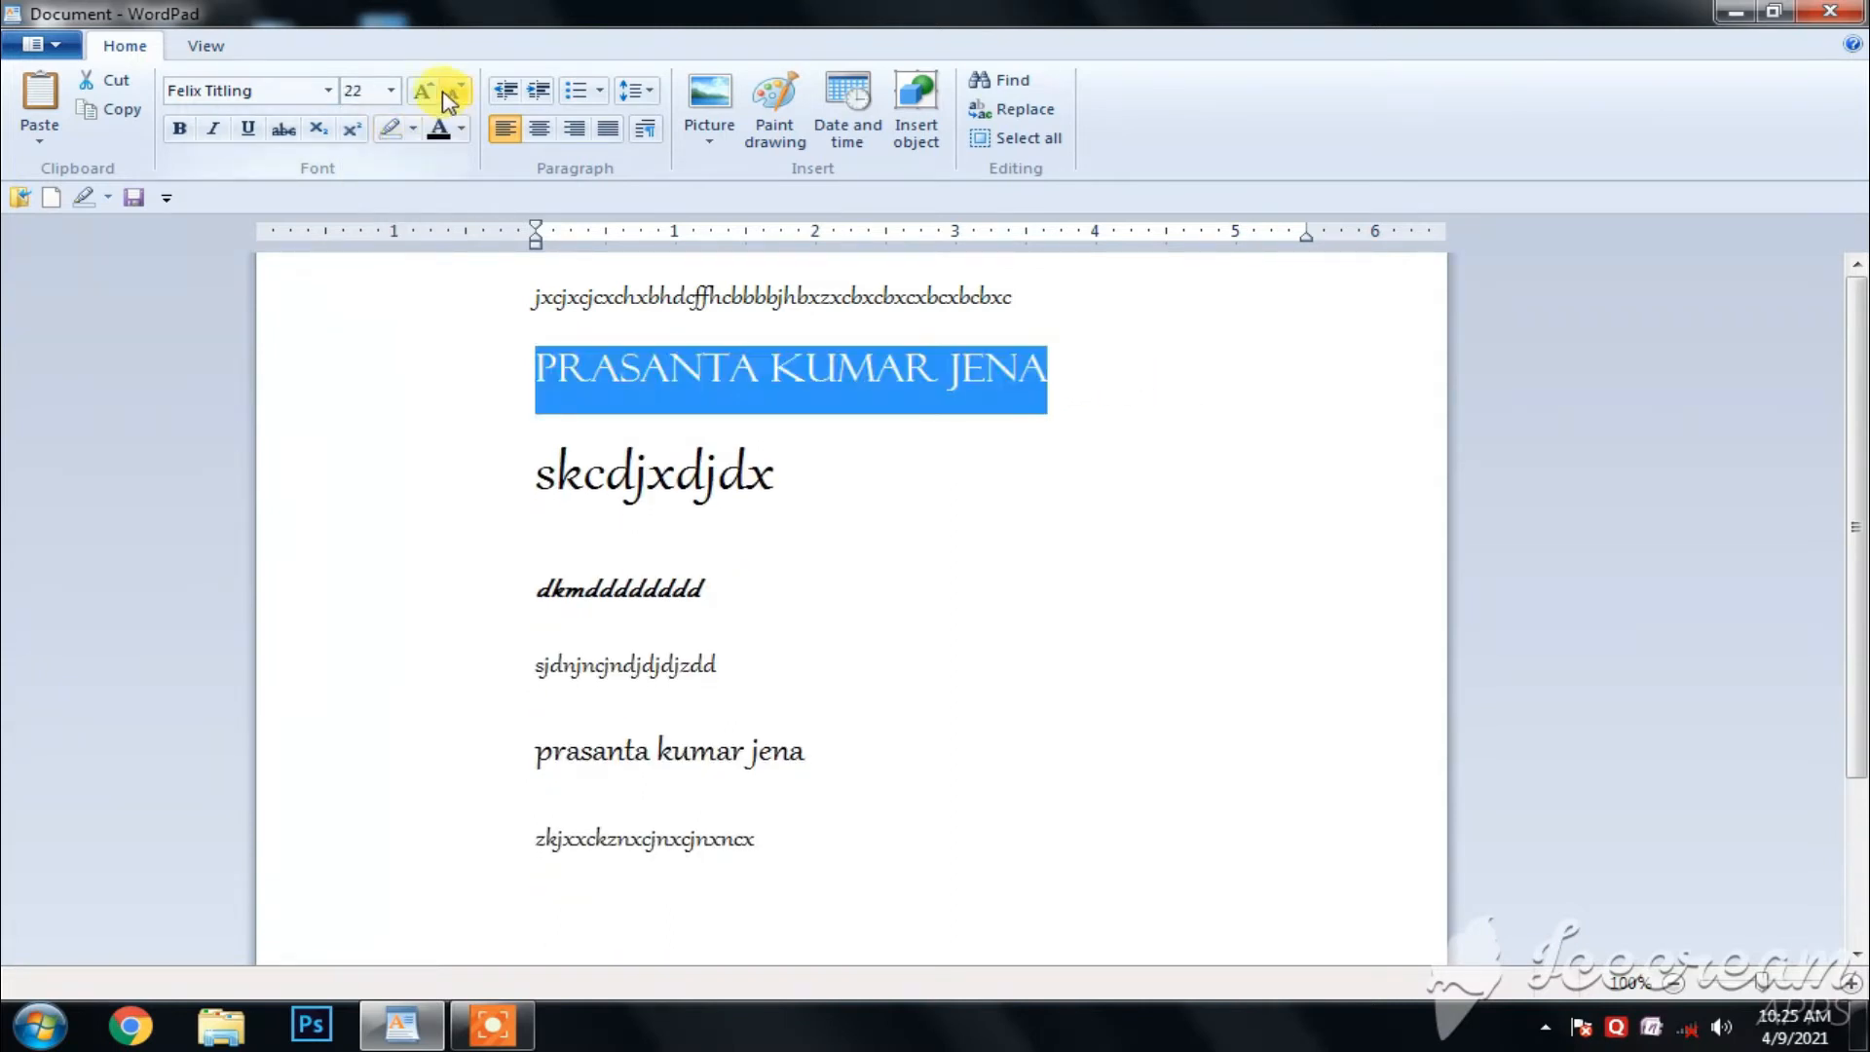
- Grow and shrink the "skcdjxdjdx" line in font-size increments, leaving it at 48
left_click_drag(776, 487, 567, 475)
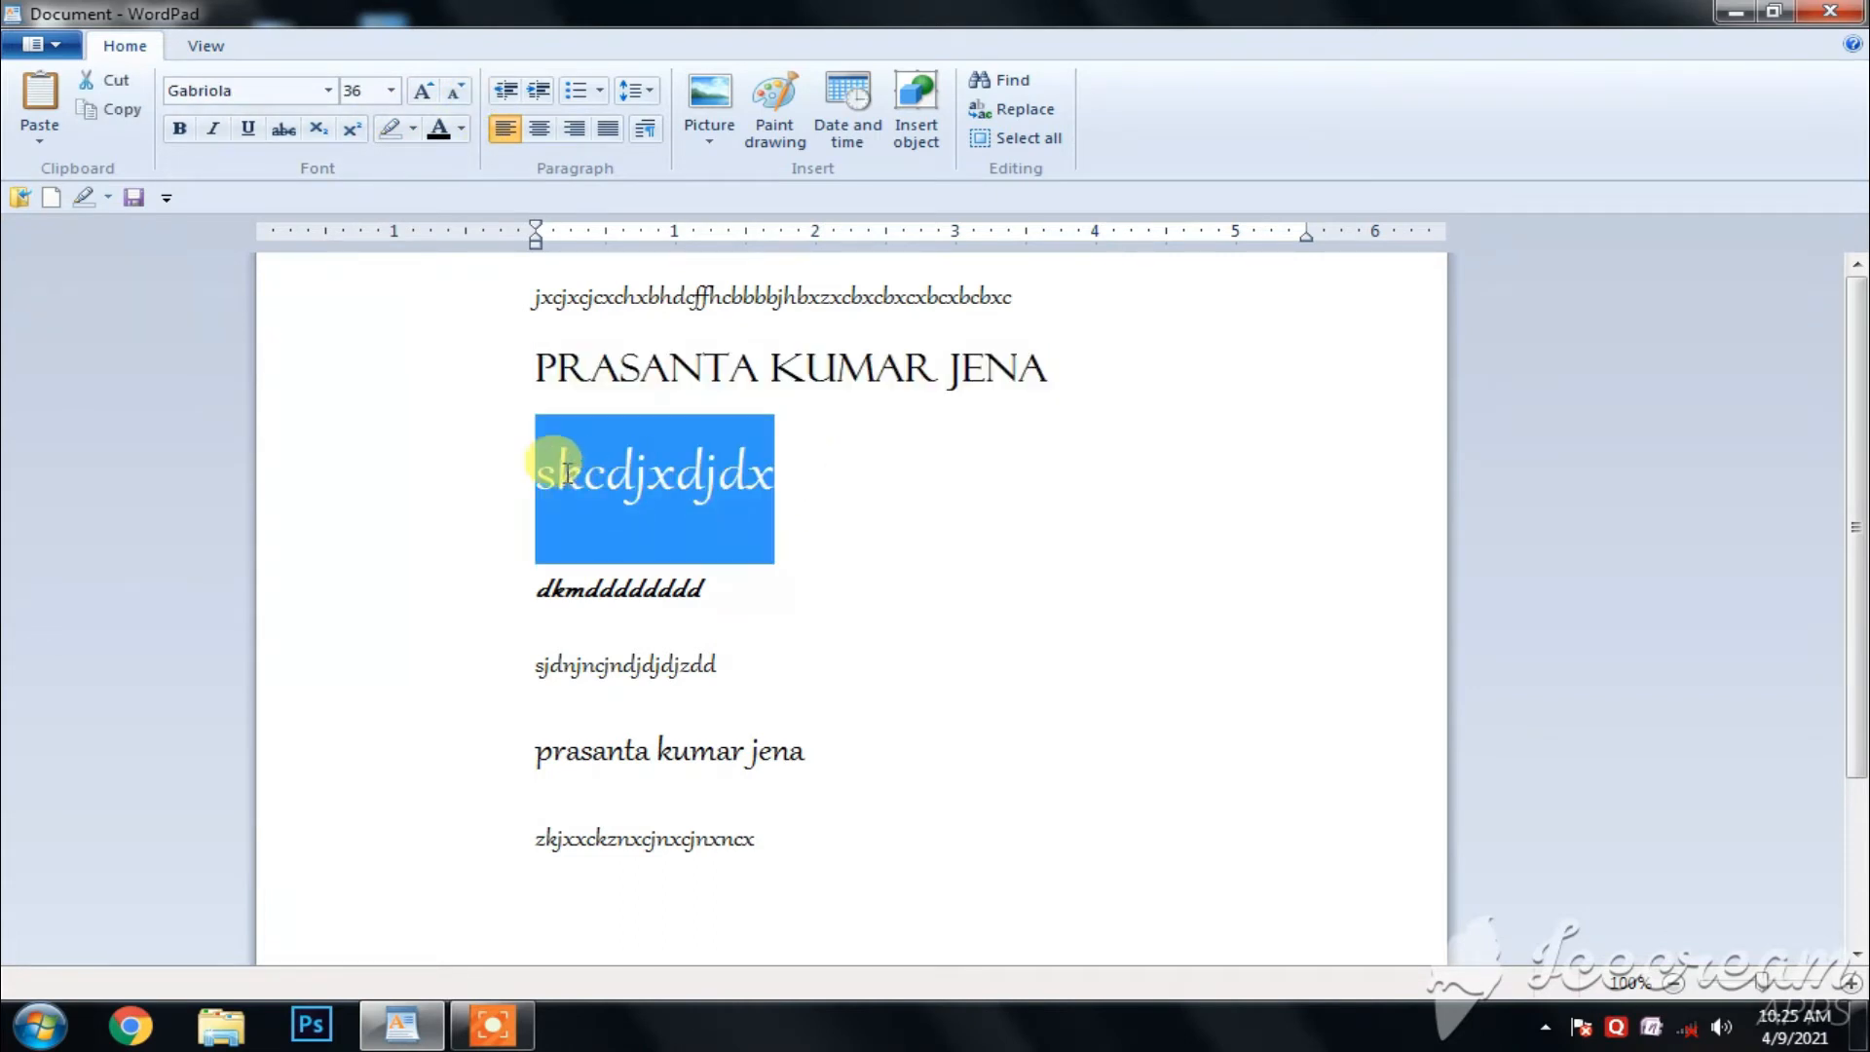
left_click(425, 93)
left_click(424, 93)
left_click(425, 93)
left_click(425, 92)
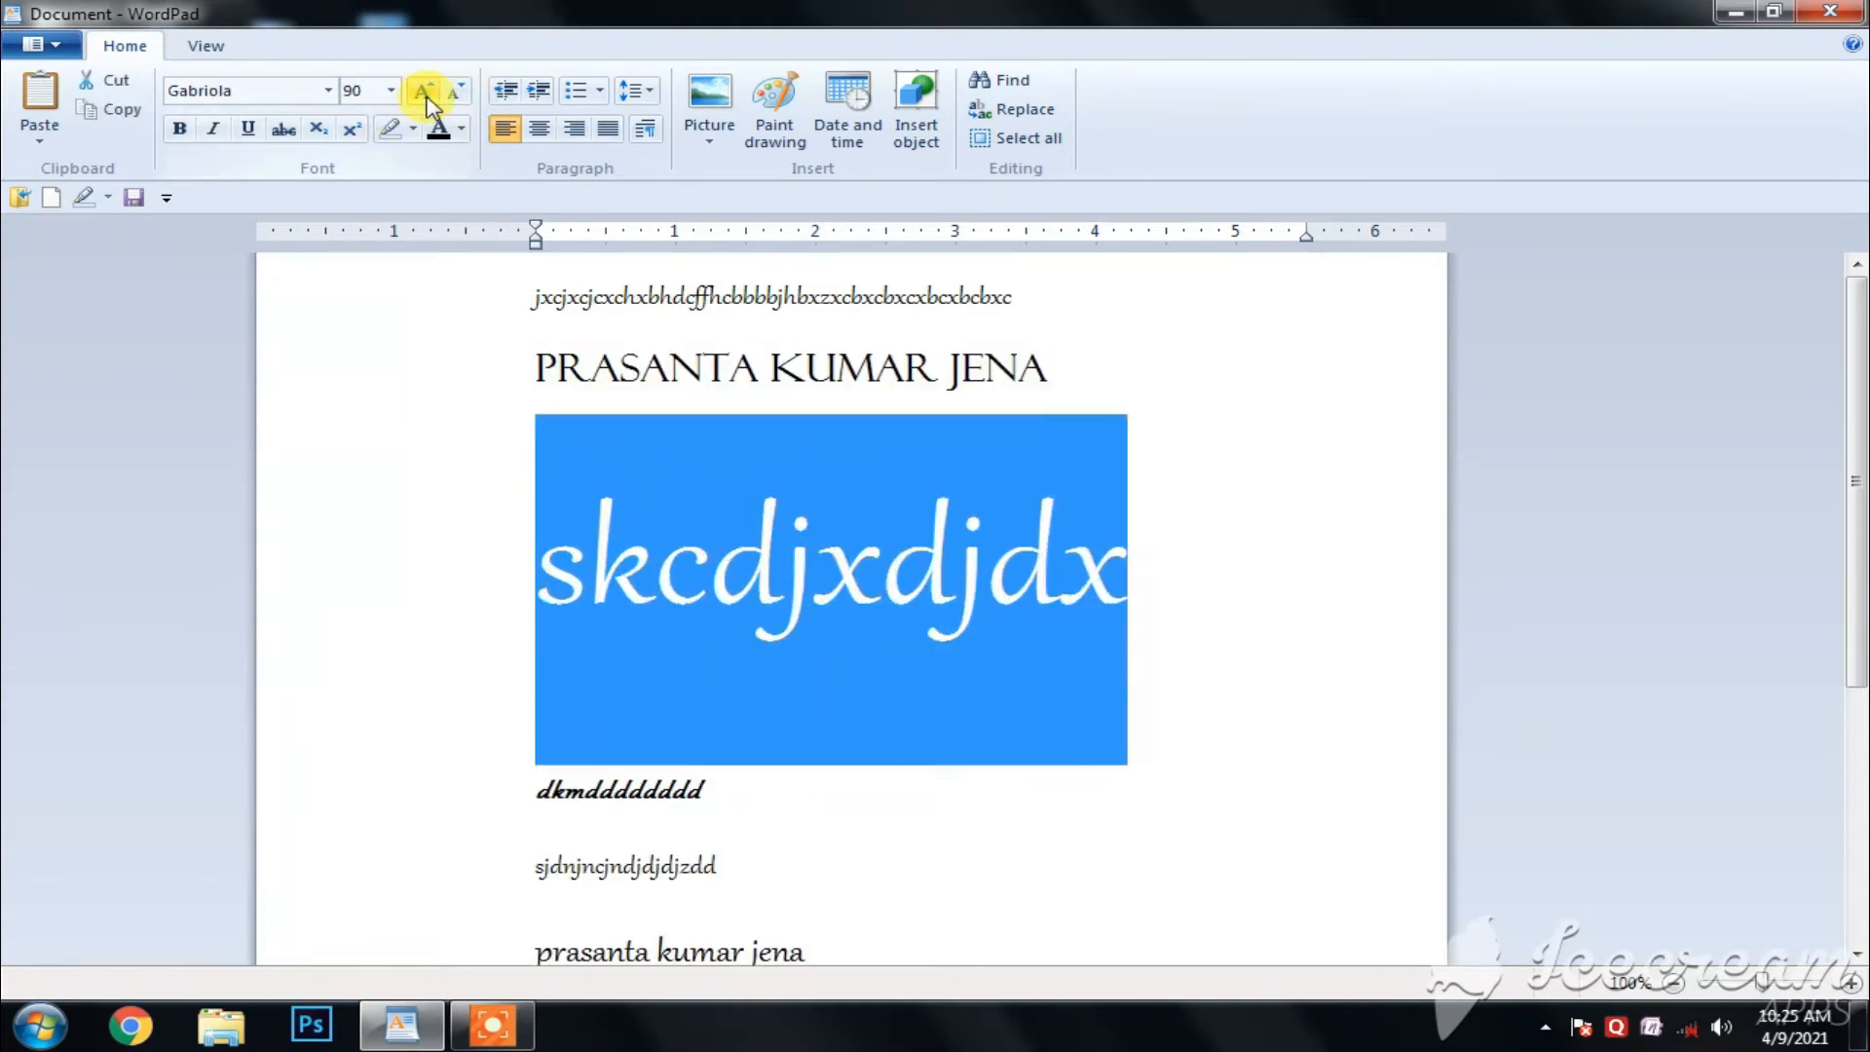
left_click(455, 92)
left_click(455, 93)
left_click(454, 93)
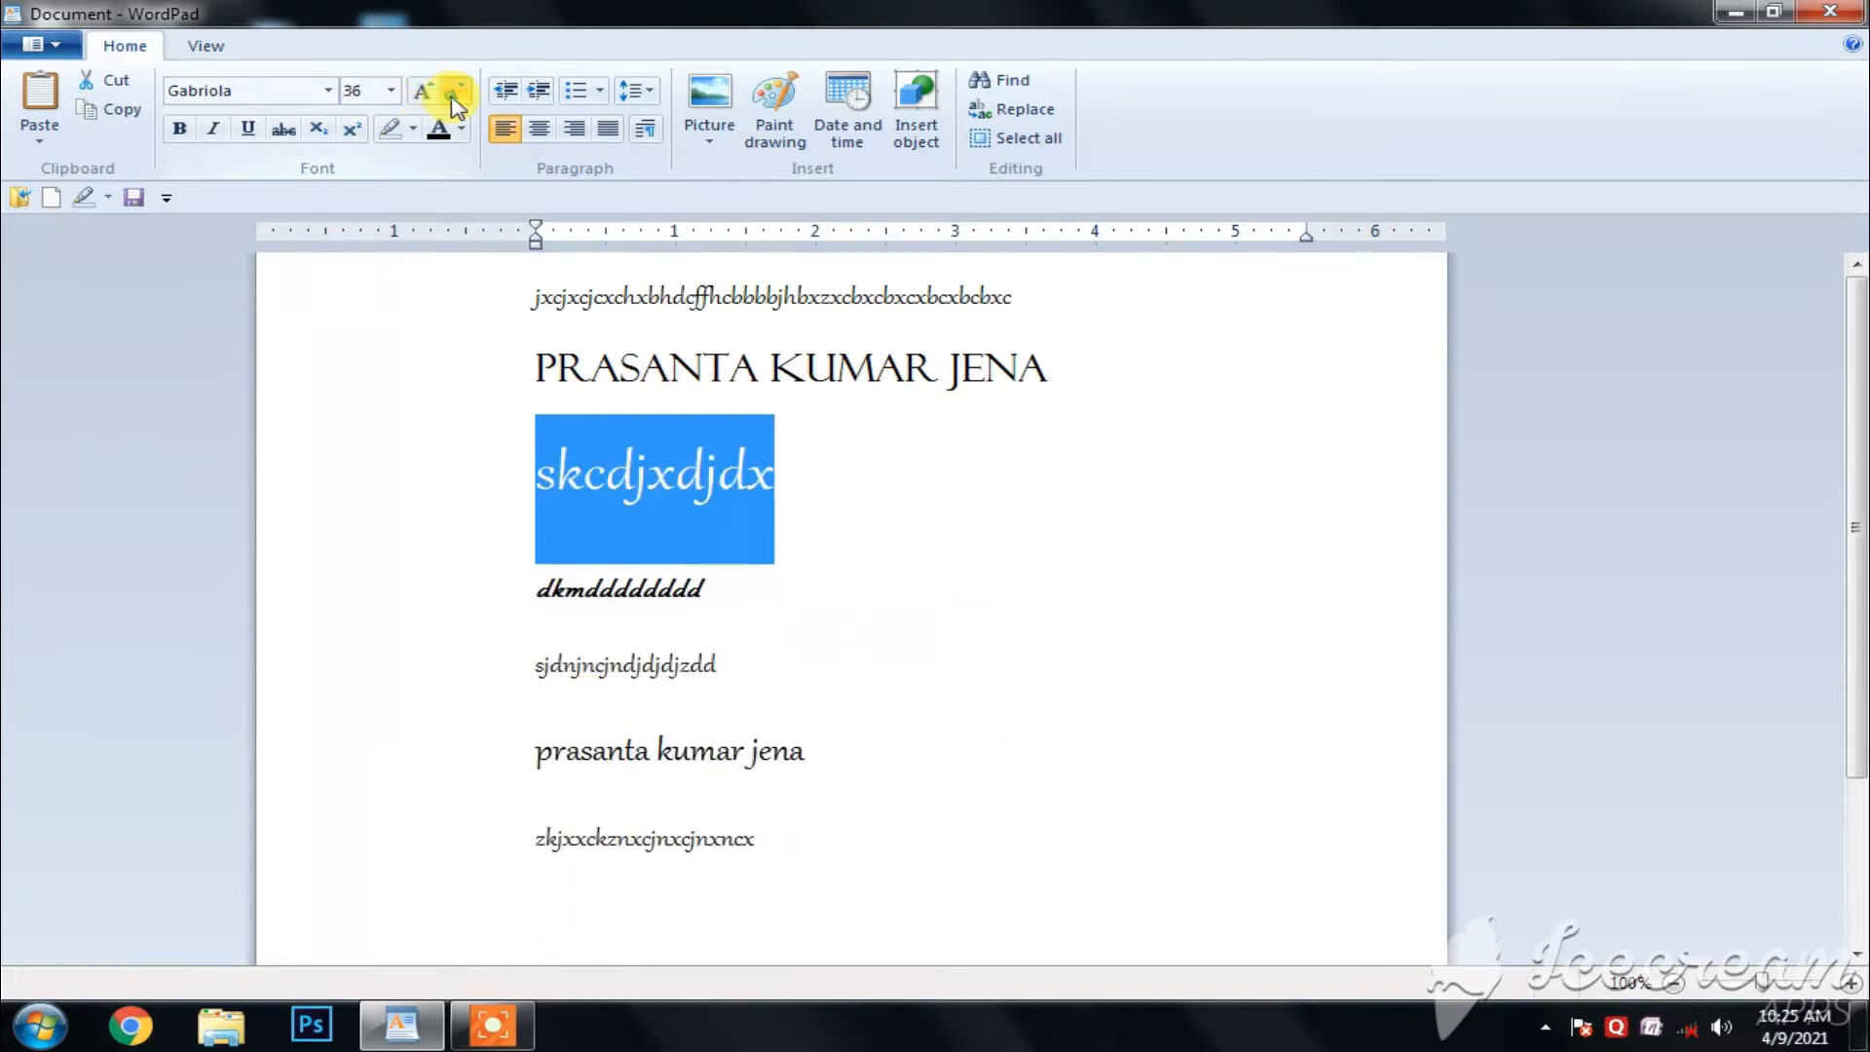
left_click(455, 92)
left_click(419, 93)
left_click(419, 93)
left_click(419, 92)
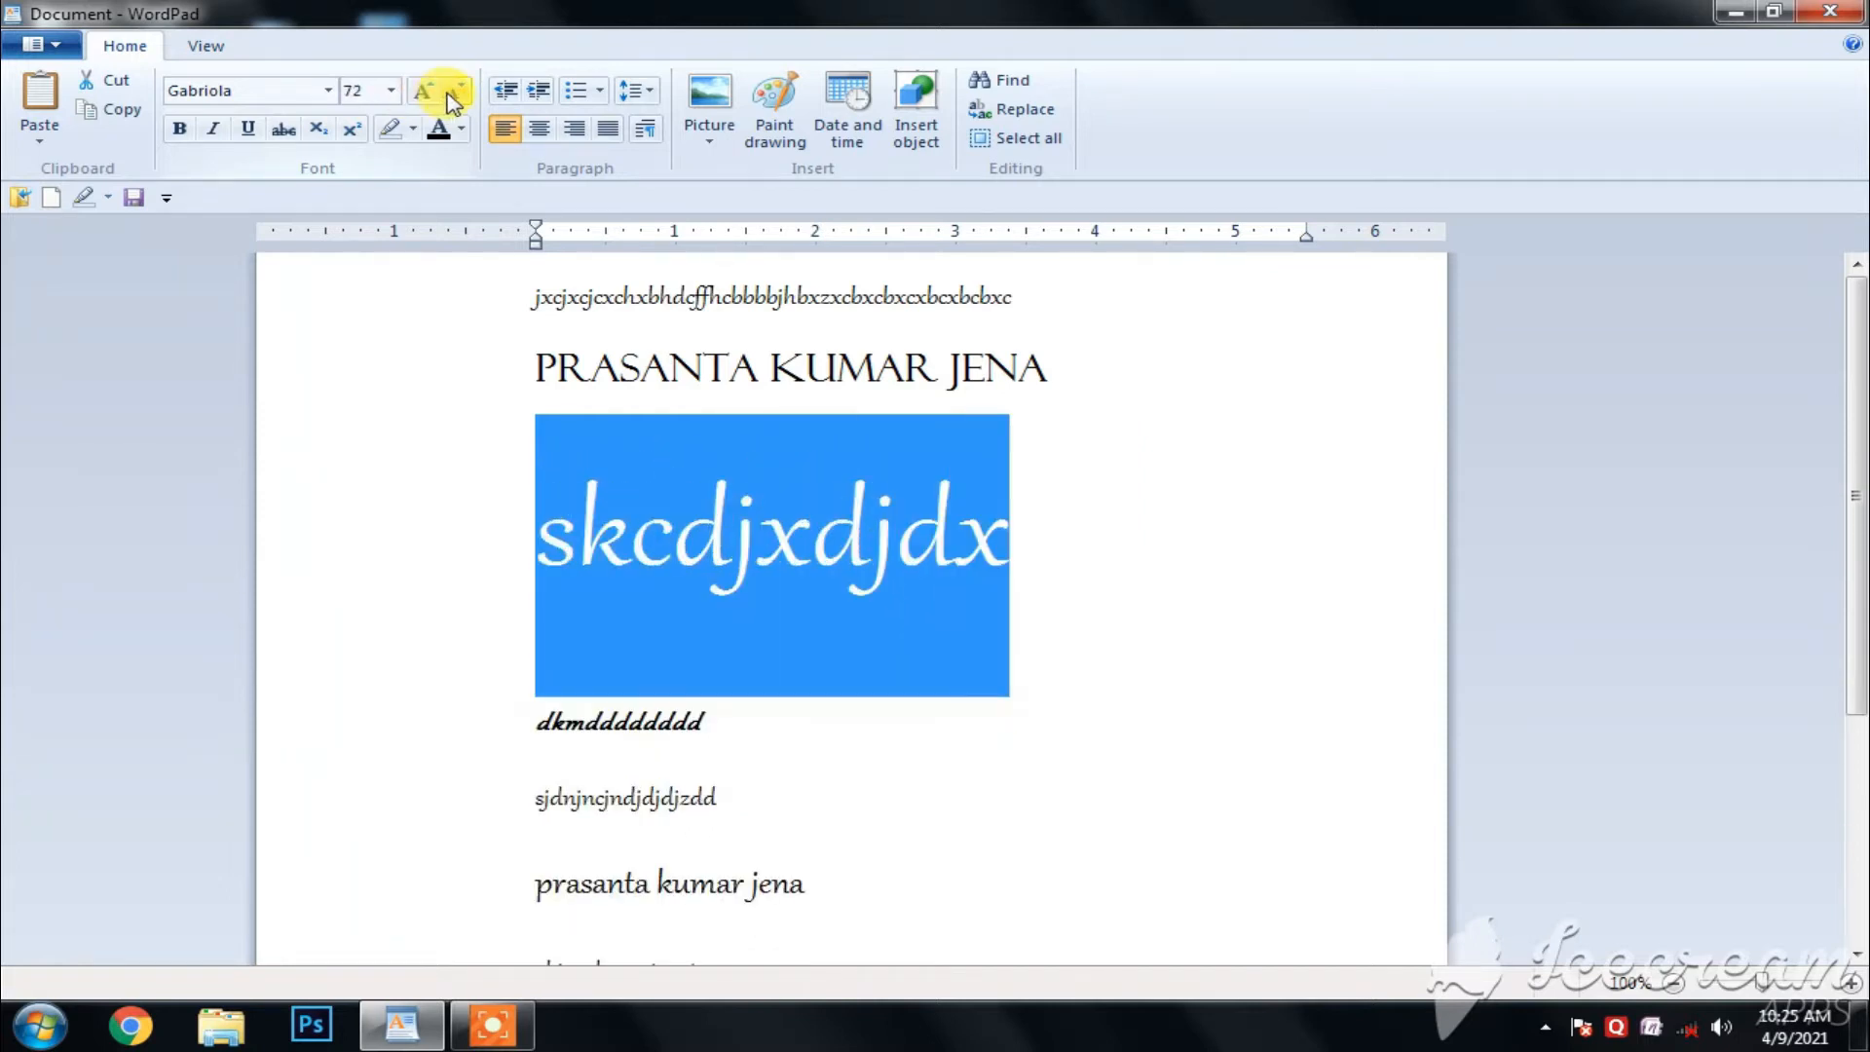
left_click(453, 93)
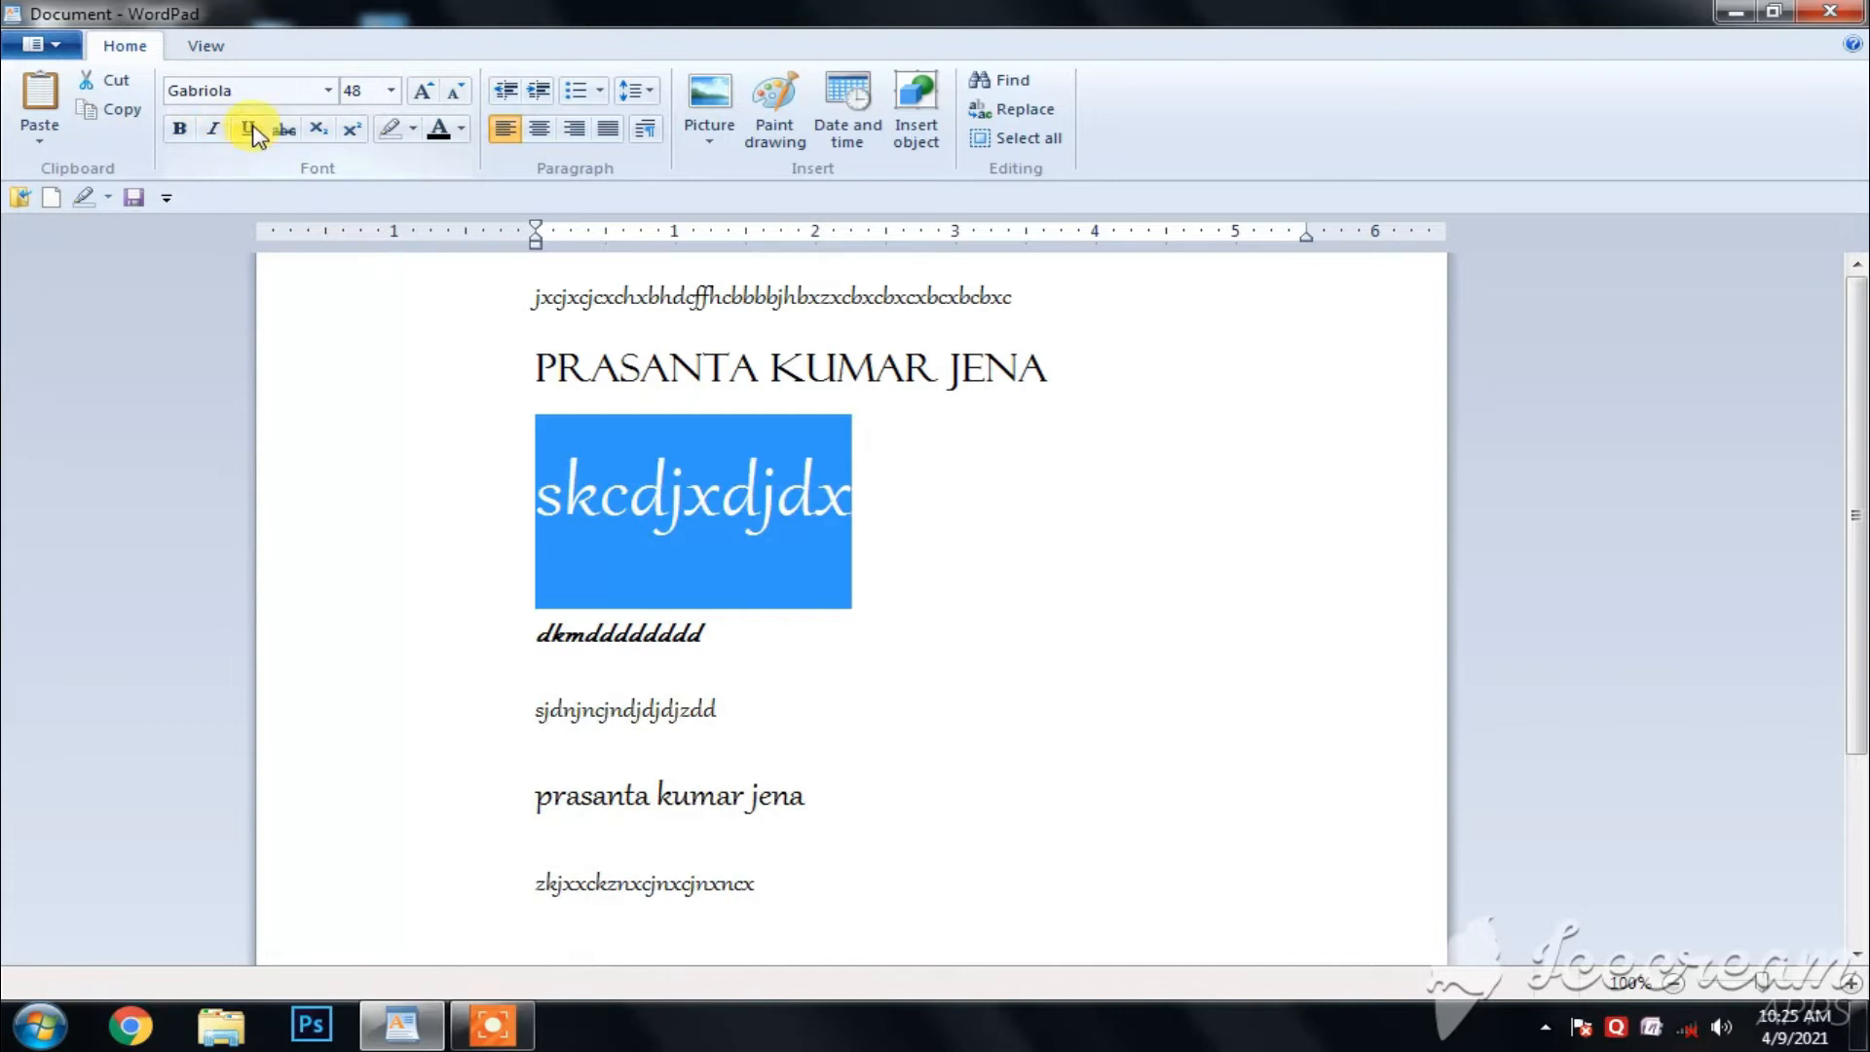
- Make the full name on the second line bold
left_click(989, 374)
left_click_drag(1055, 380, 647, 312)
left_click(992, 485)
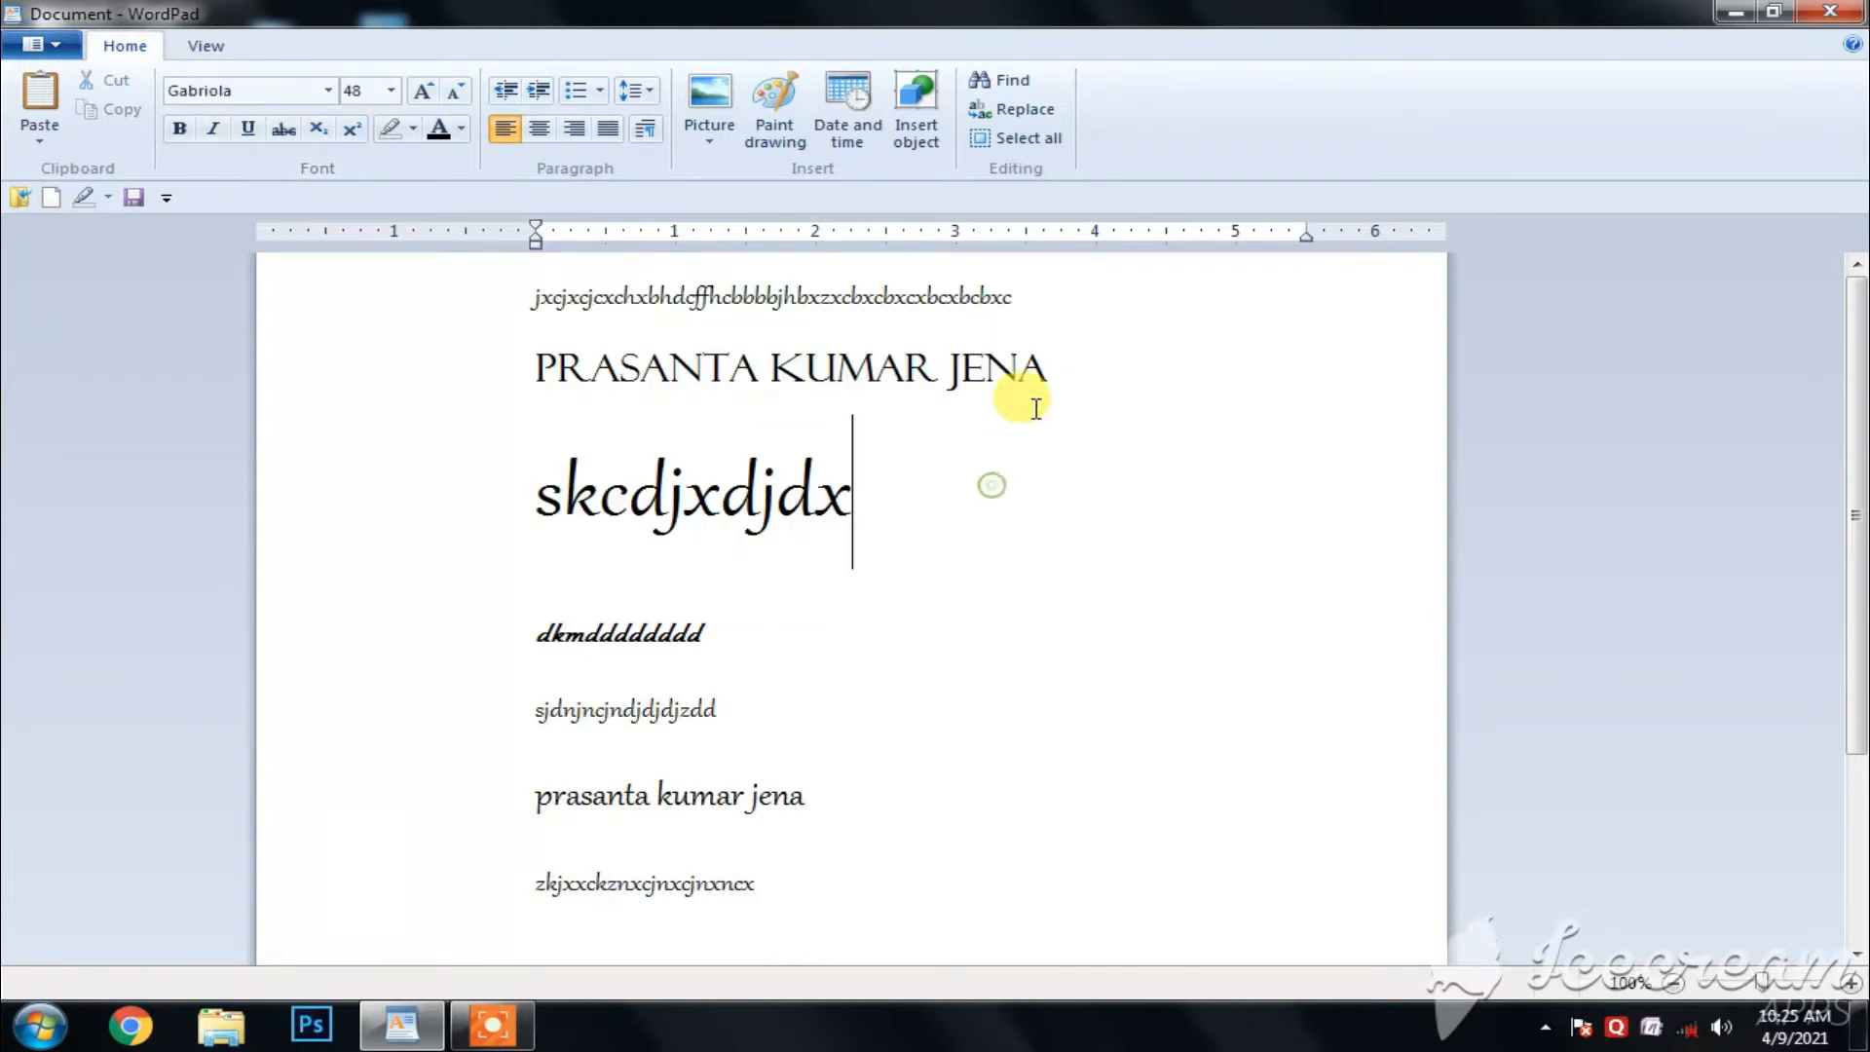
left_click_drag(1048, 377, 545, 368)
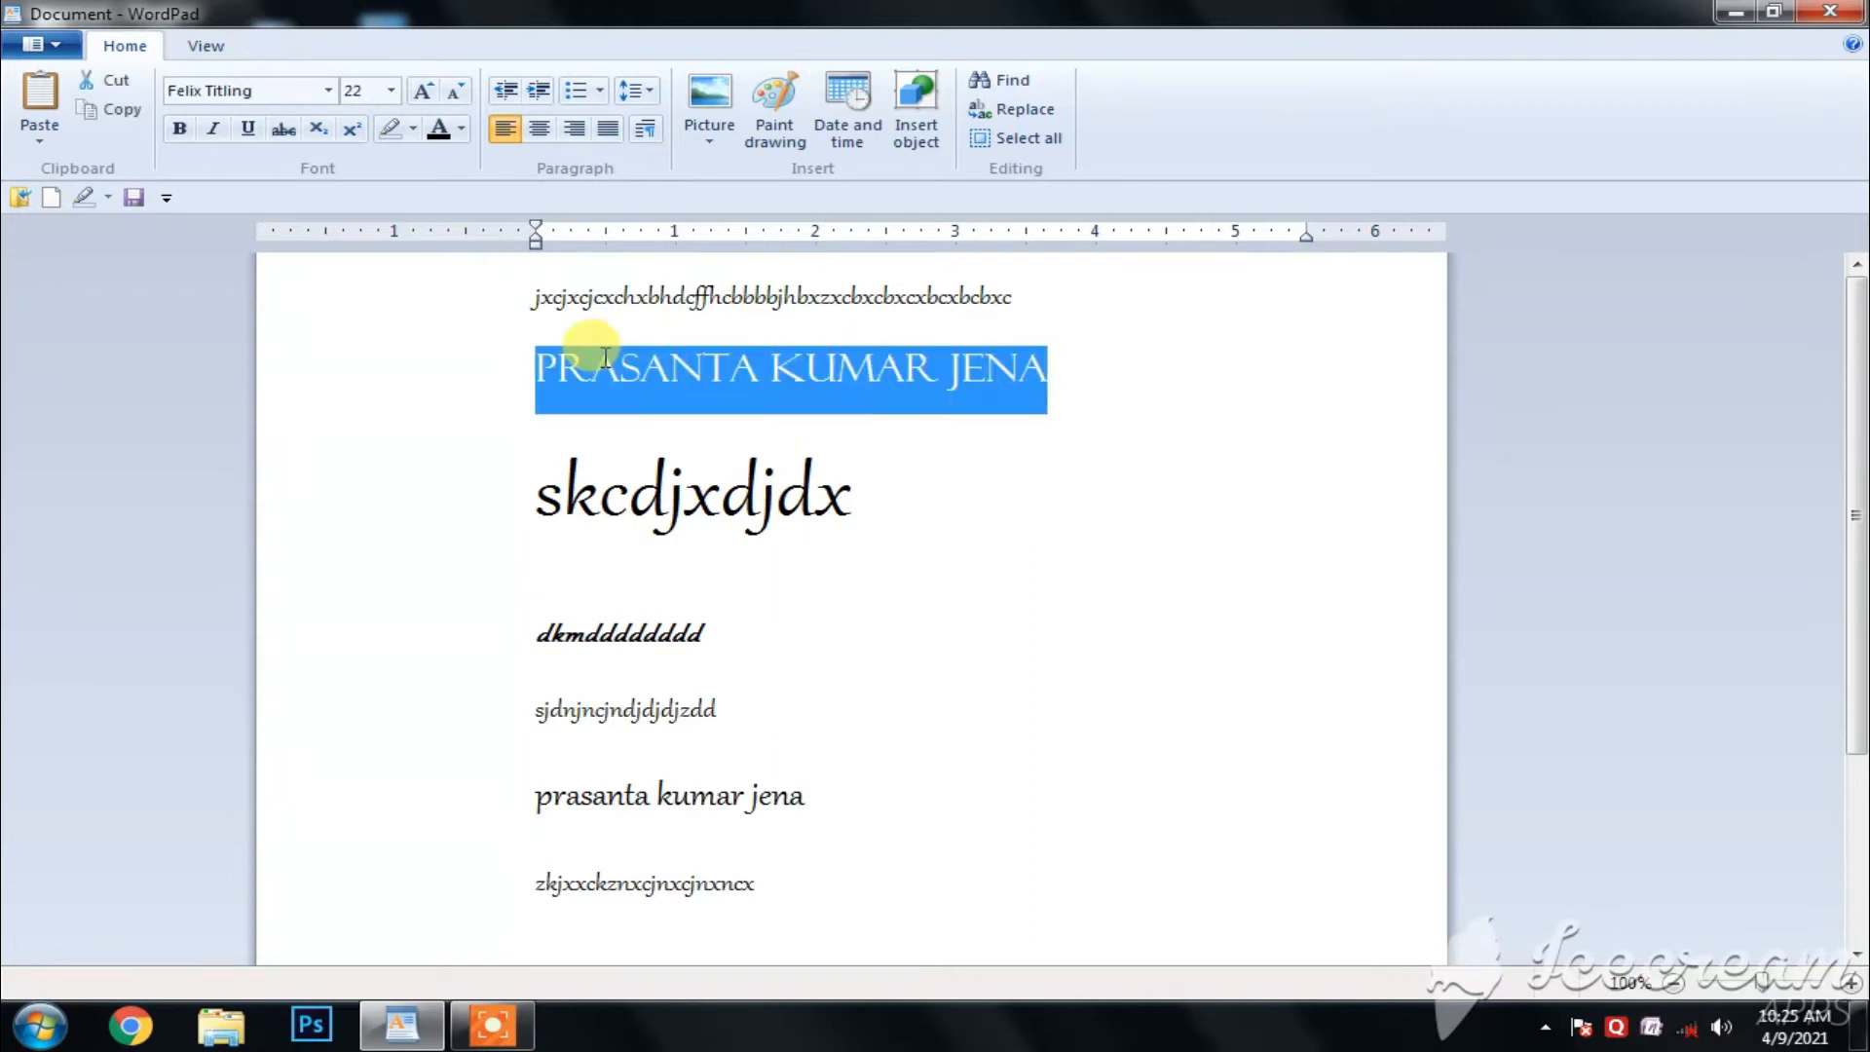
left_click(178, 129)
left_click(959, 453)
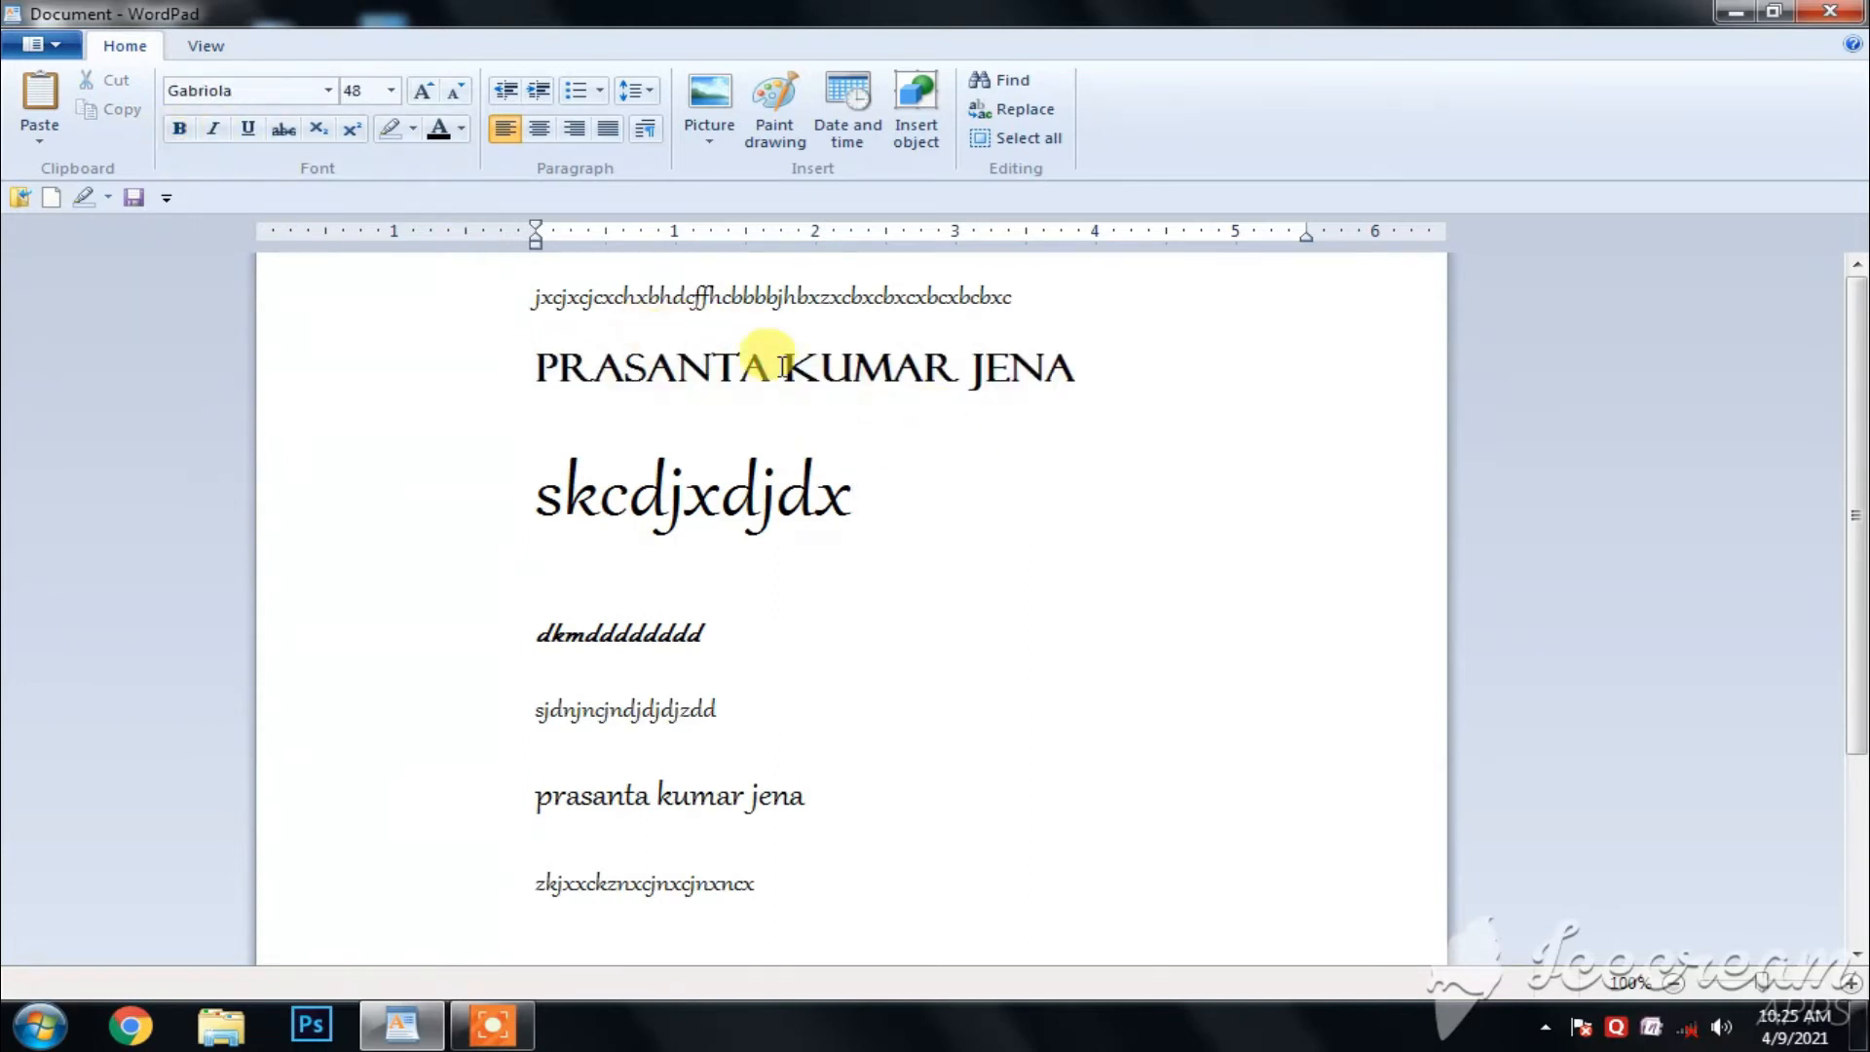
- Apply italic and underline to the full name on the second line
left_click_drag(1111, 375, 472, 346)
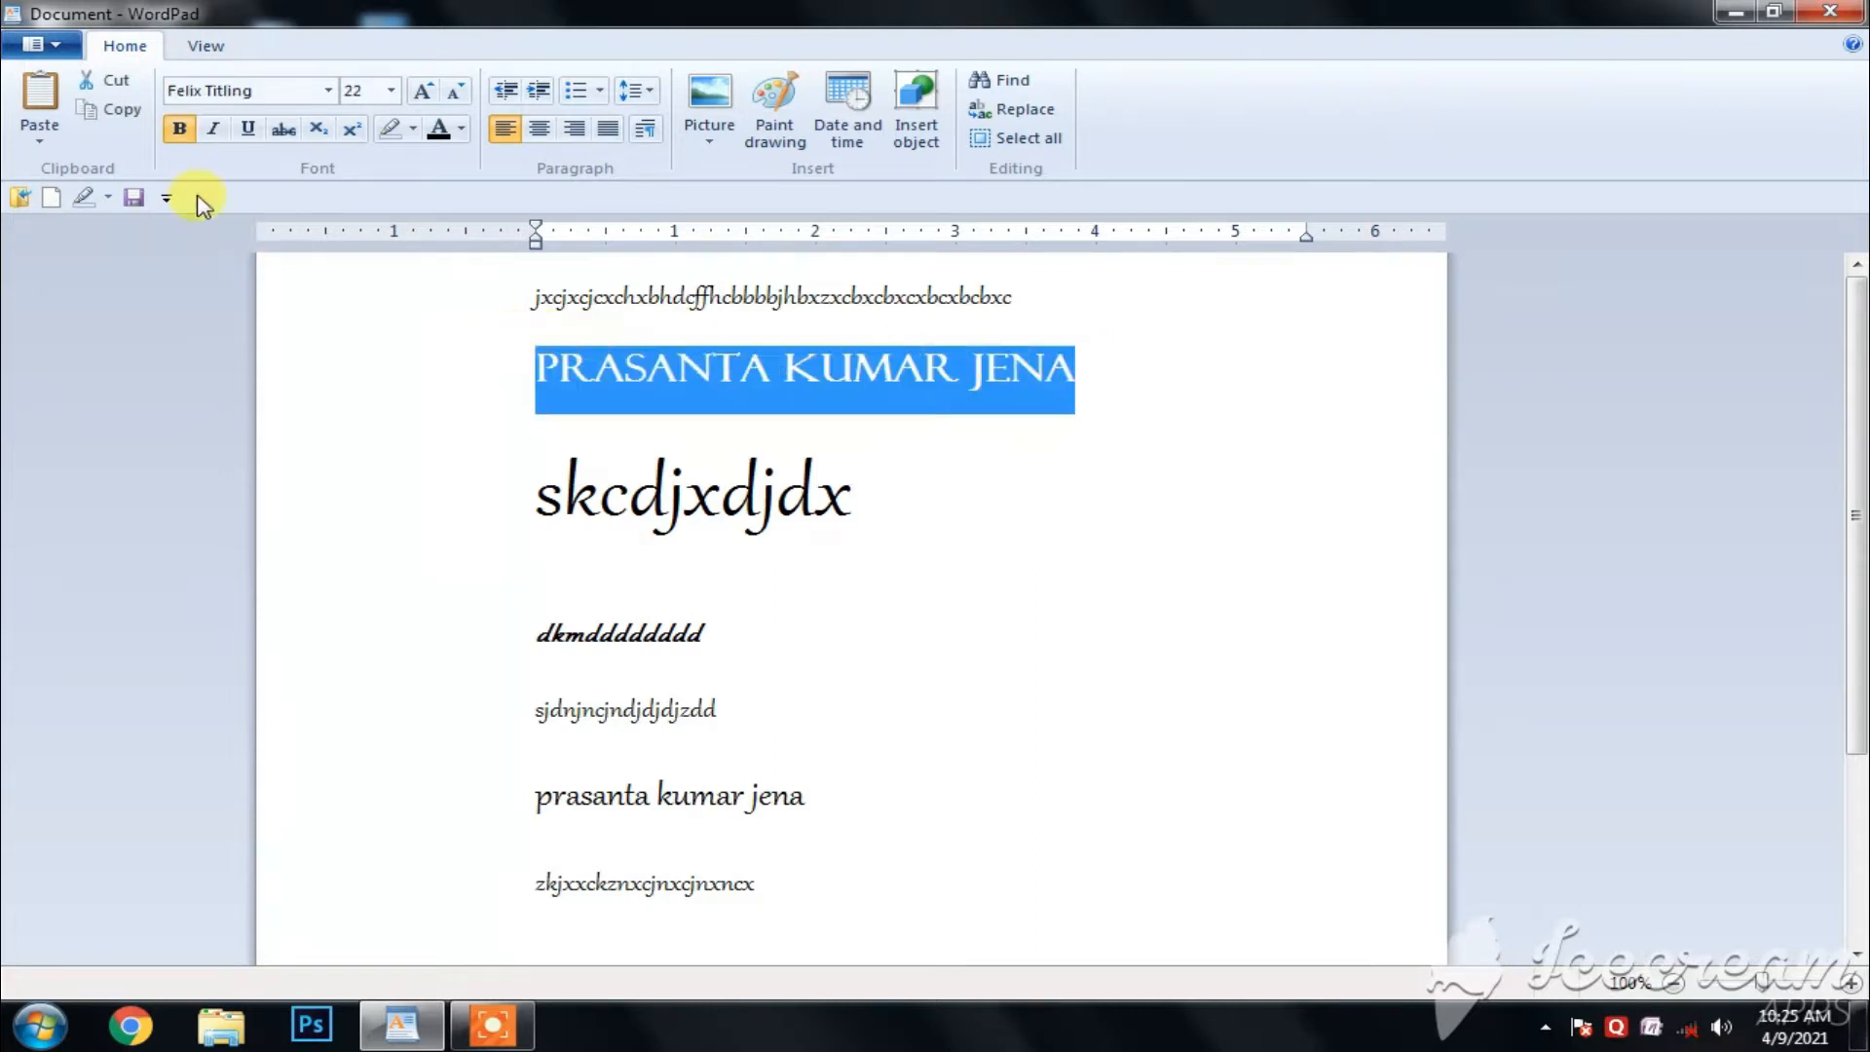
left_click(214, 130)
left_click(1281, 434)
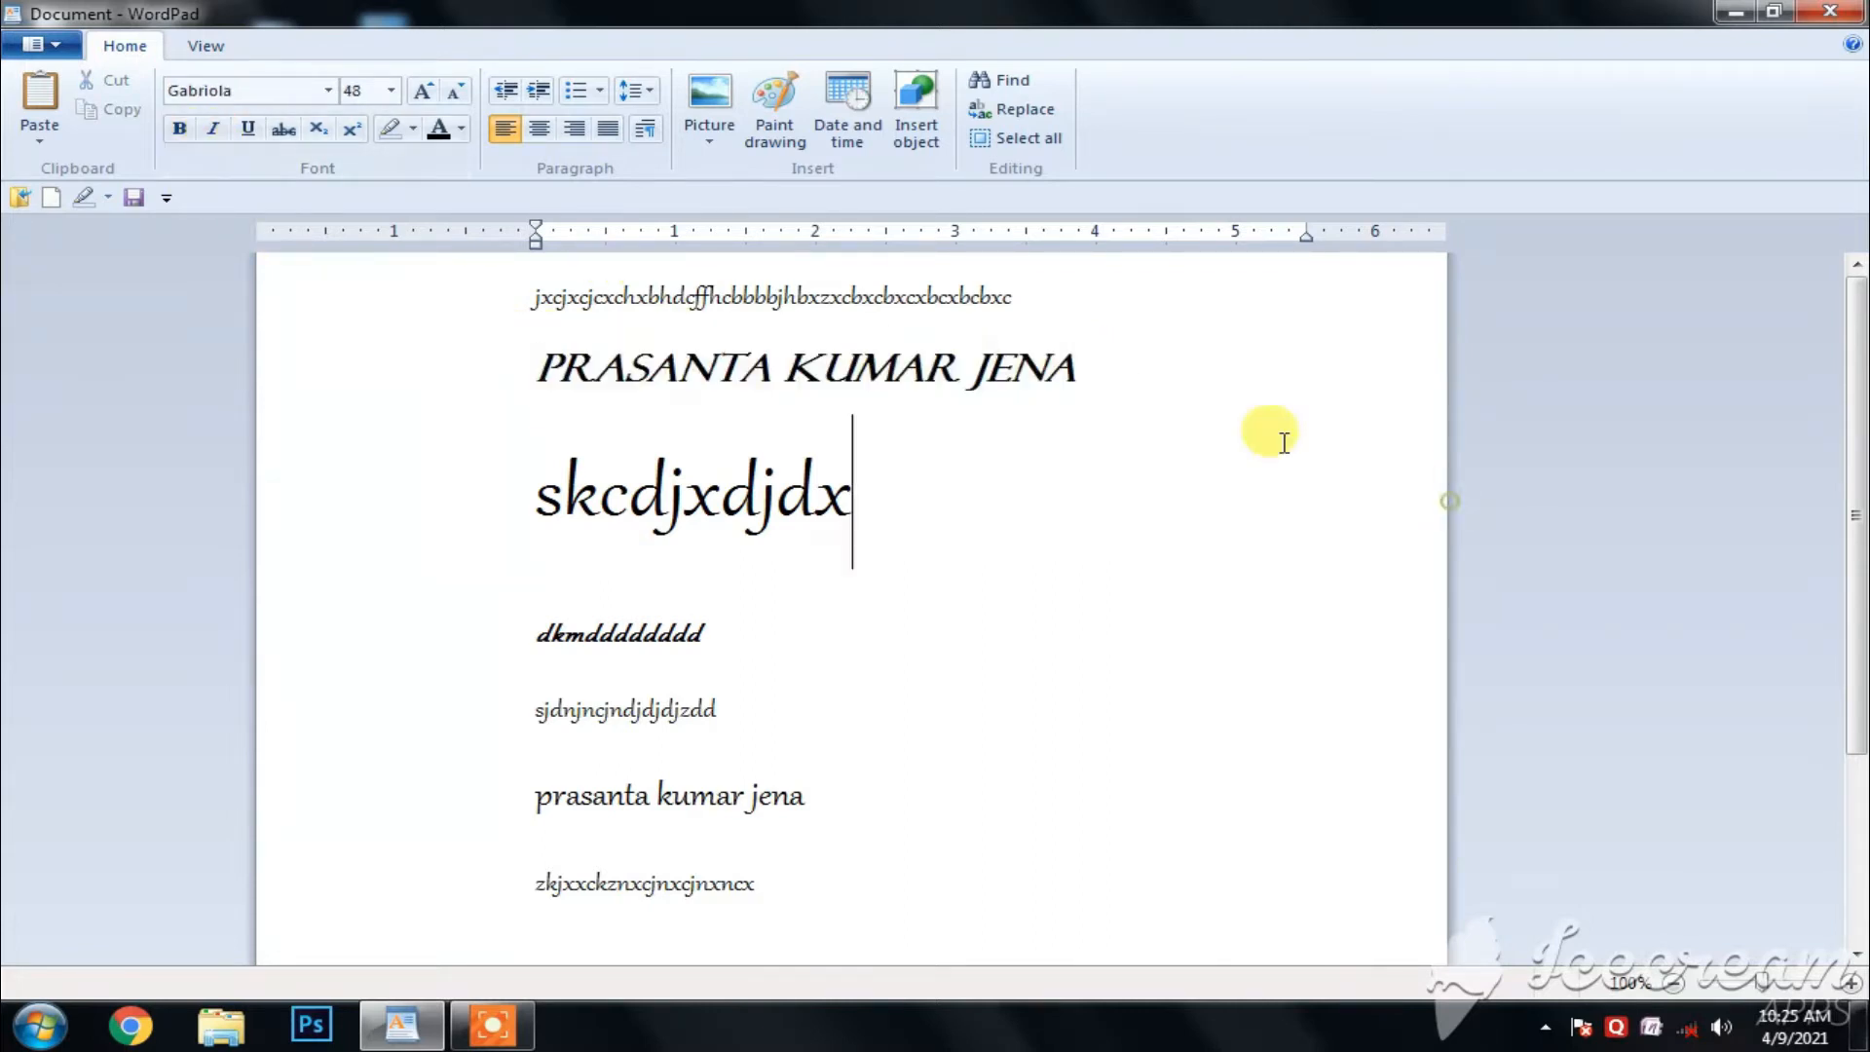
left_click_drag(1093, 378, 588, 372)
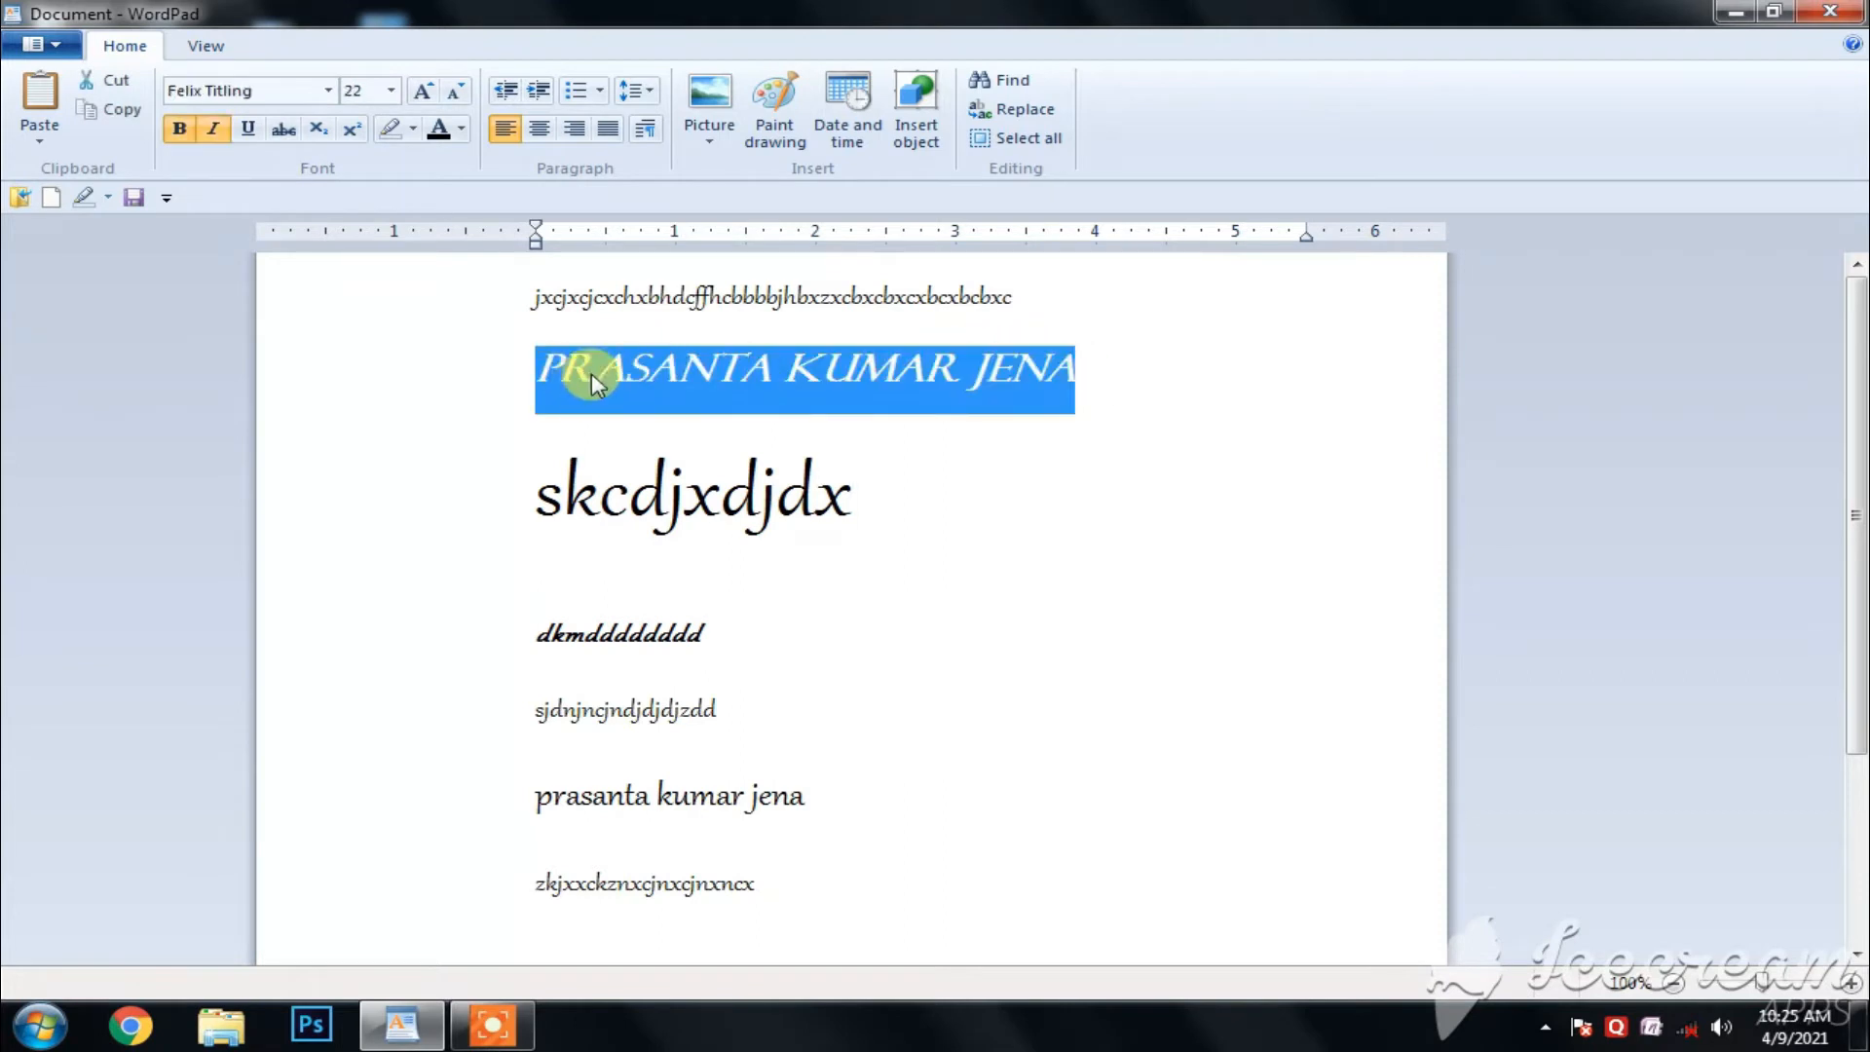
left_click(249, 130)
left_click(1060, 526)
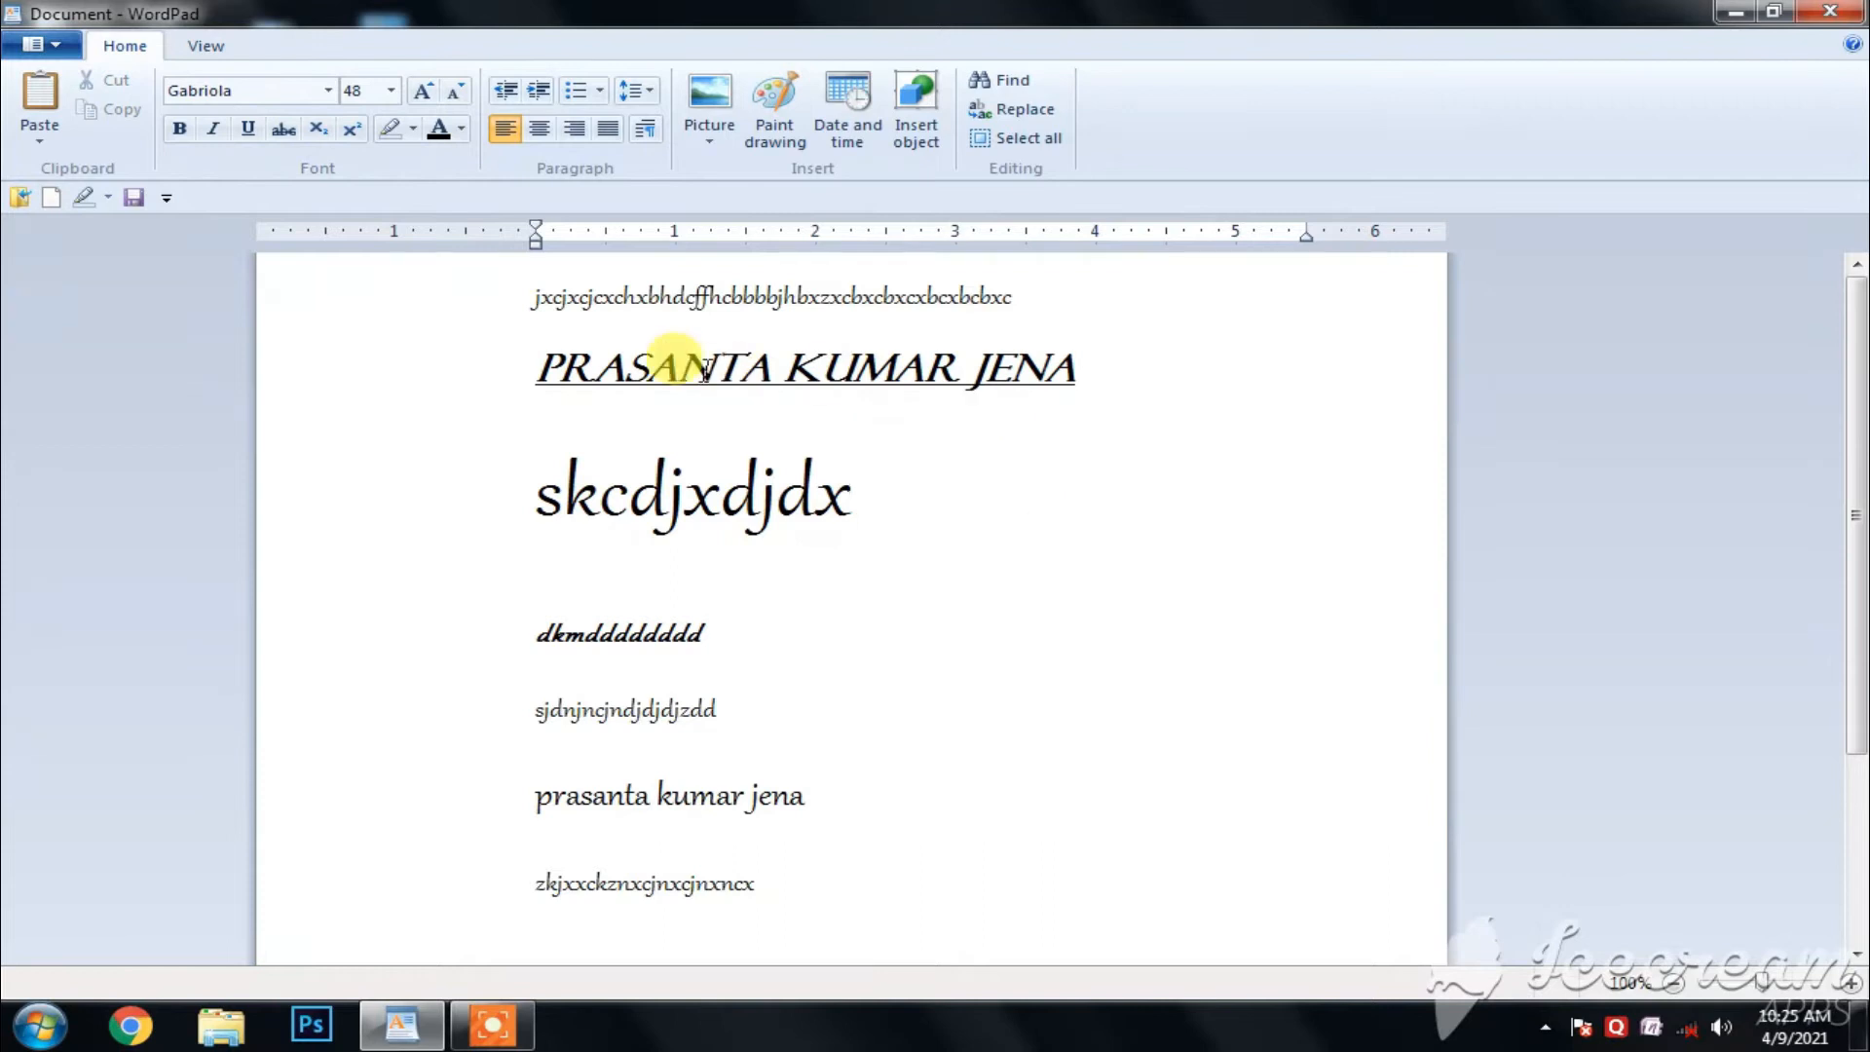
- Add the sample text "JDHHFHFF DJHFJF" after the name with bold, italic and underline on, and delete it again
left_click(1115, 370)
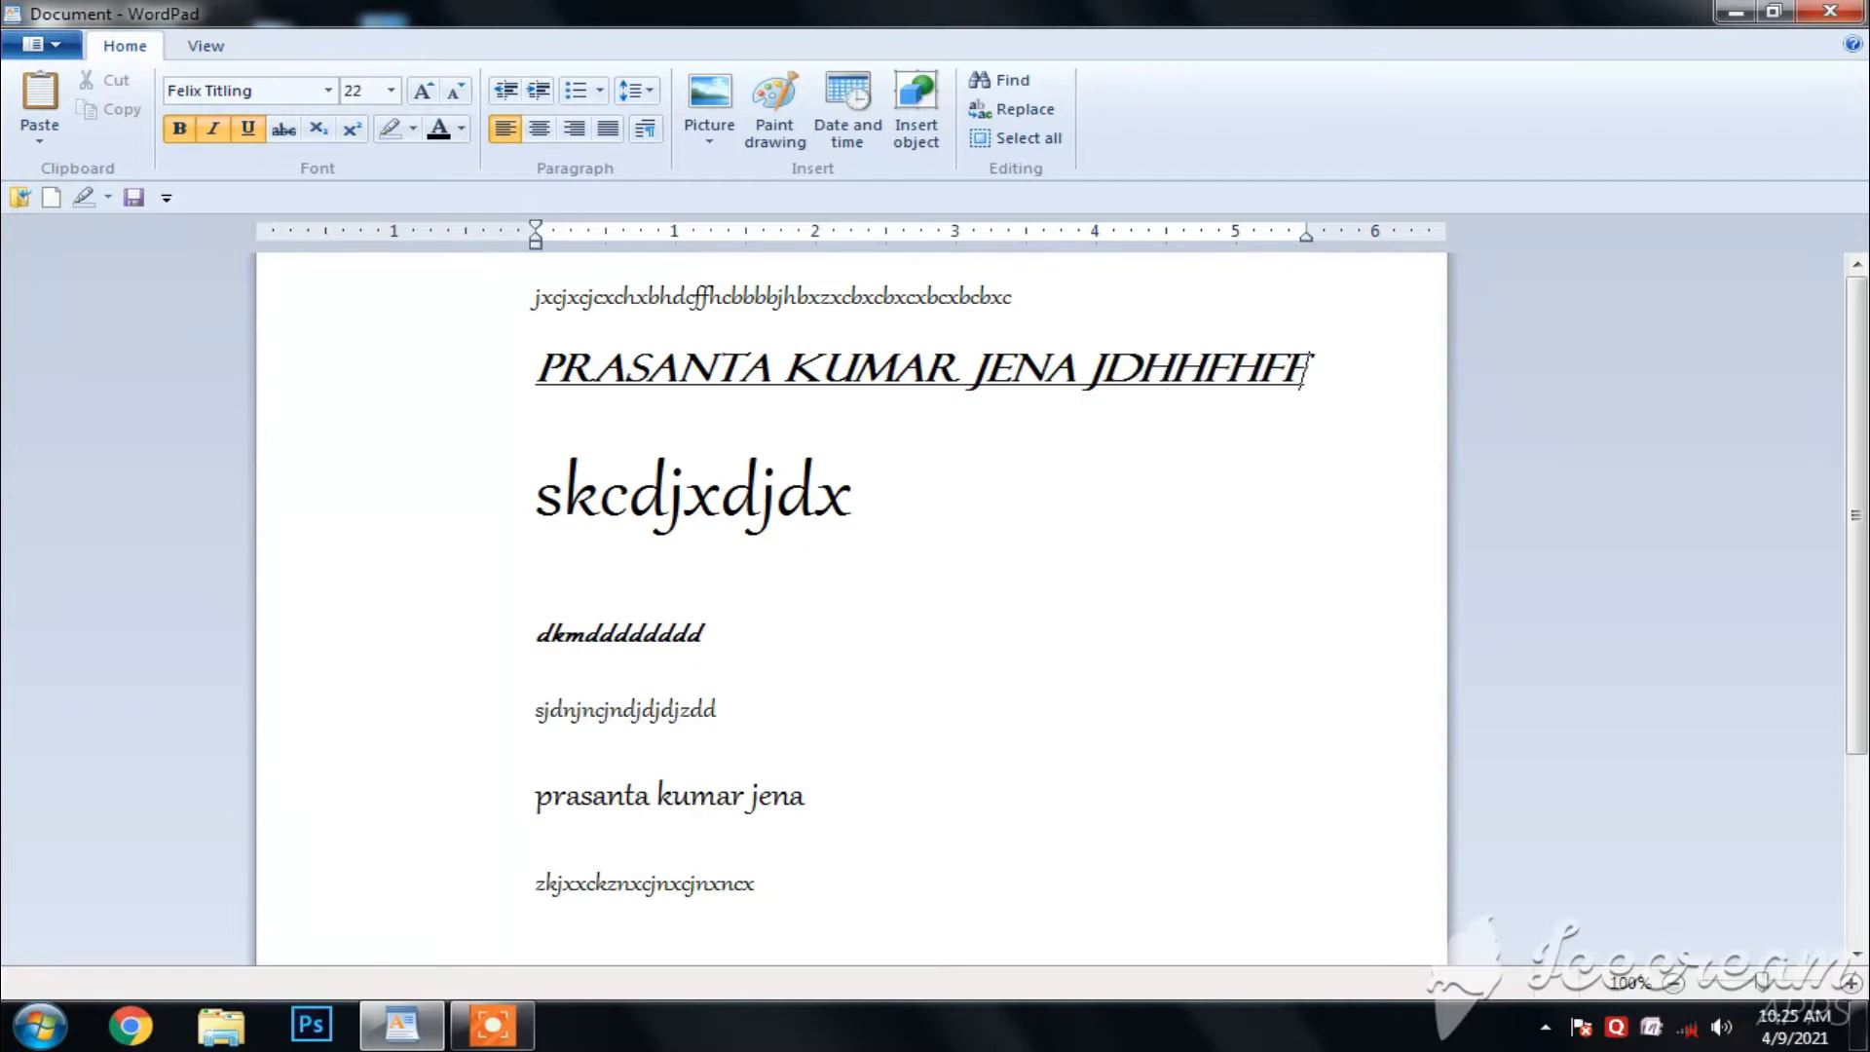
type("JDHHFHFF DJHFJFH")
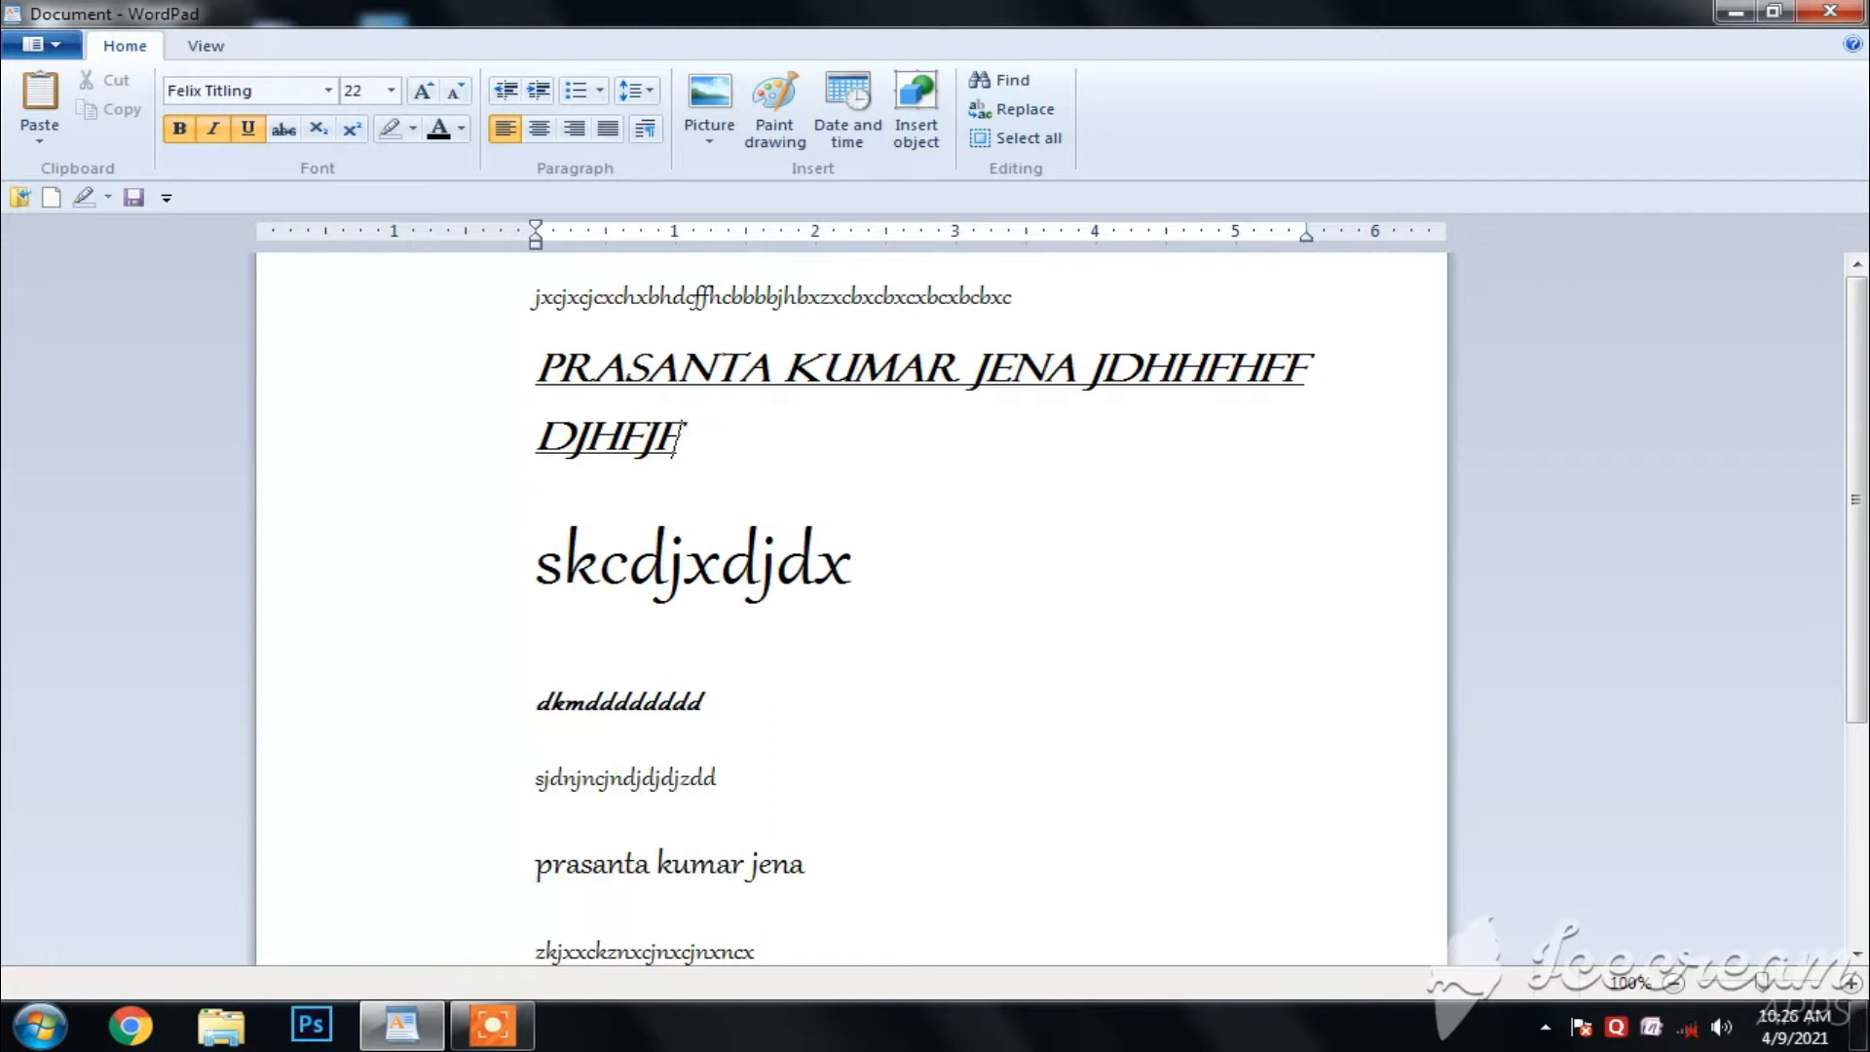
key("BackSpace")
key("BackSpace")
key("BackSpace")
key("BackSpace")
key("BackSpace")
key("BackSpace")
key("BackSpace")
key("BackSpace")
key("BackSpace")
key("BackSpace")
key("BackSpace")
key("BackSpace")
key("BackSpace")
key("BackSpace")
key("BackSpace")
key("BackSpace")
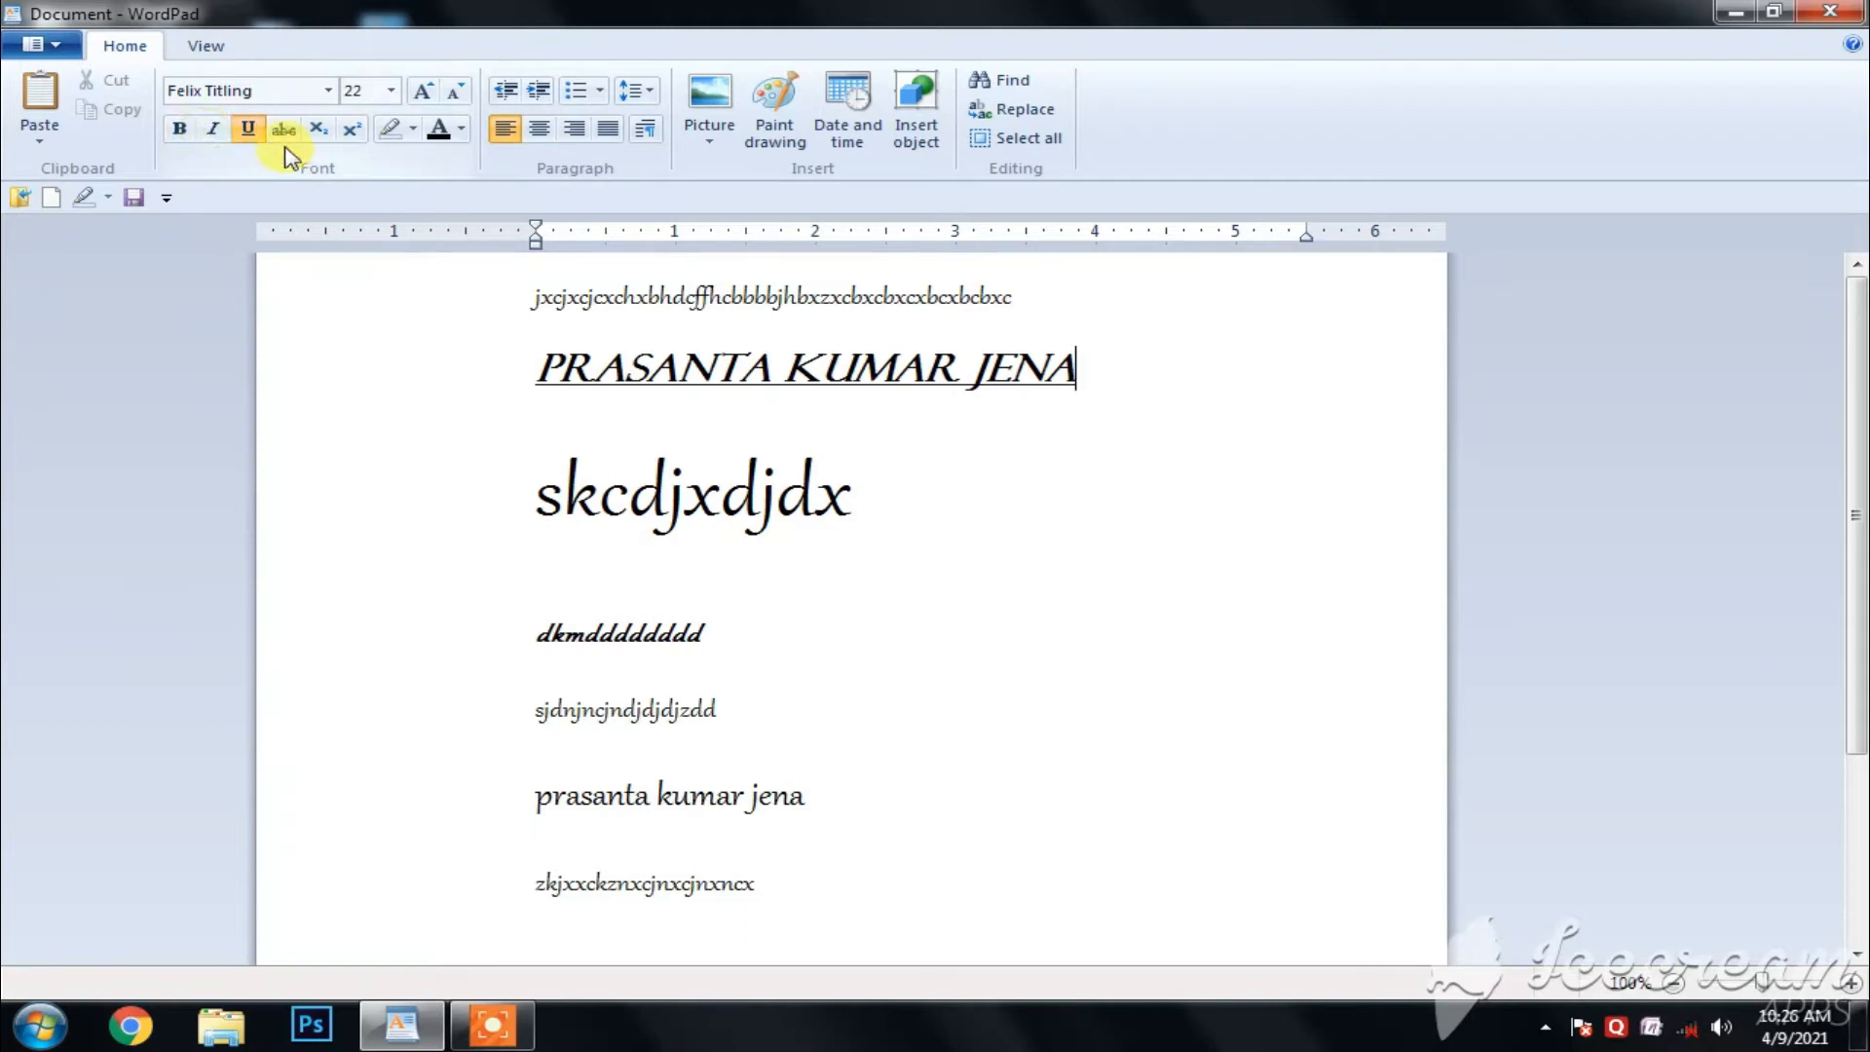
- Add the plain sample text "DJHDHHHCG" after the name without bold, italic or underline, and delete it again
type("DJ")
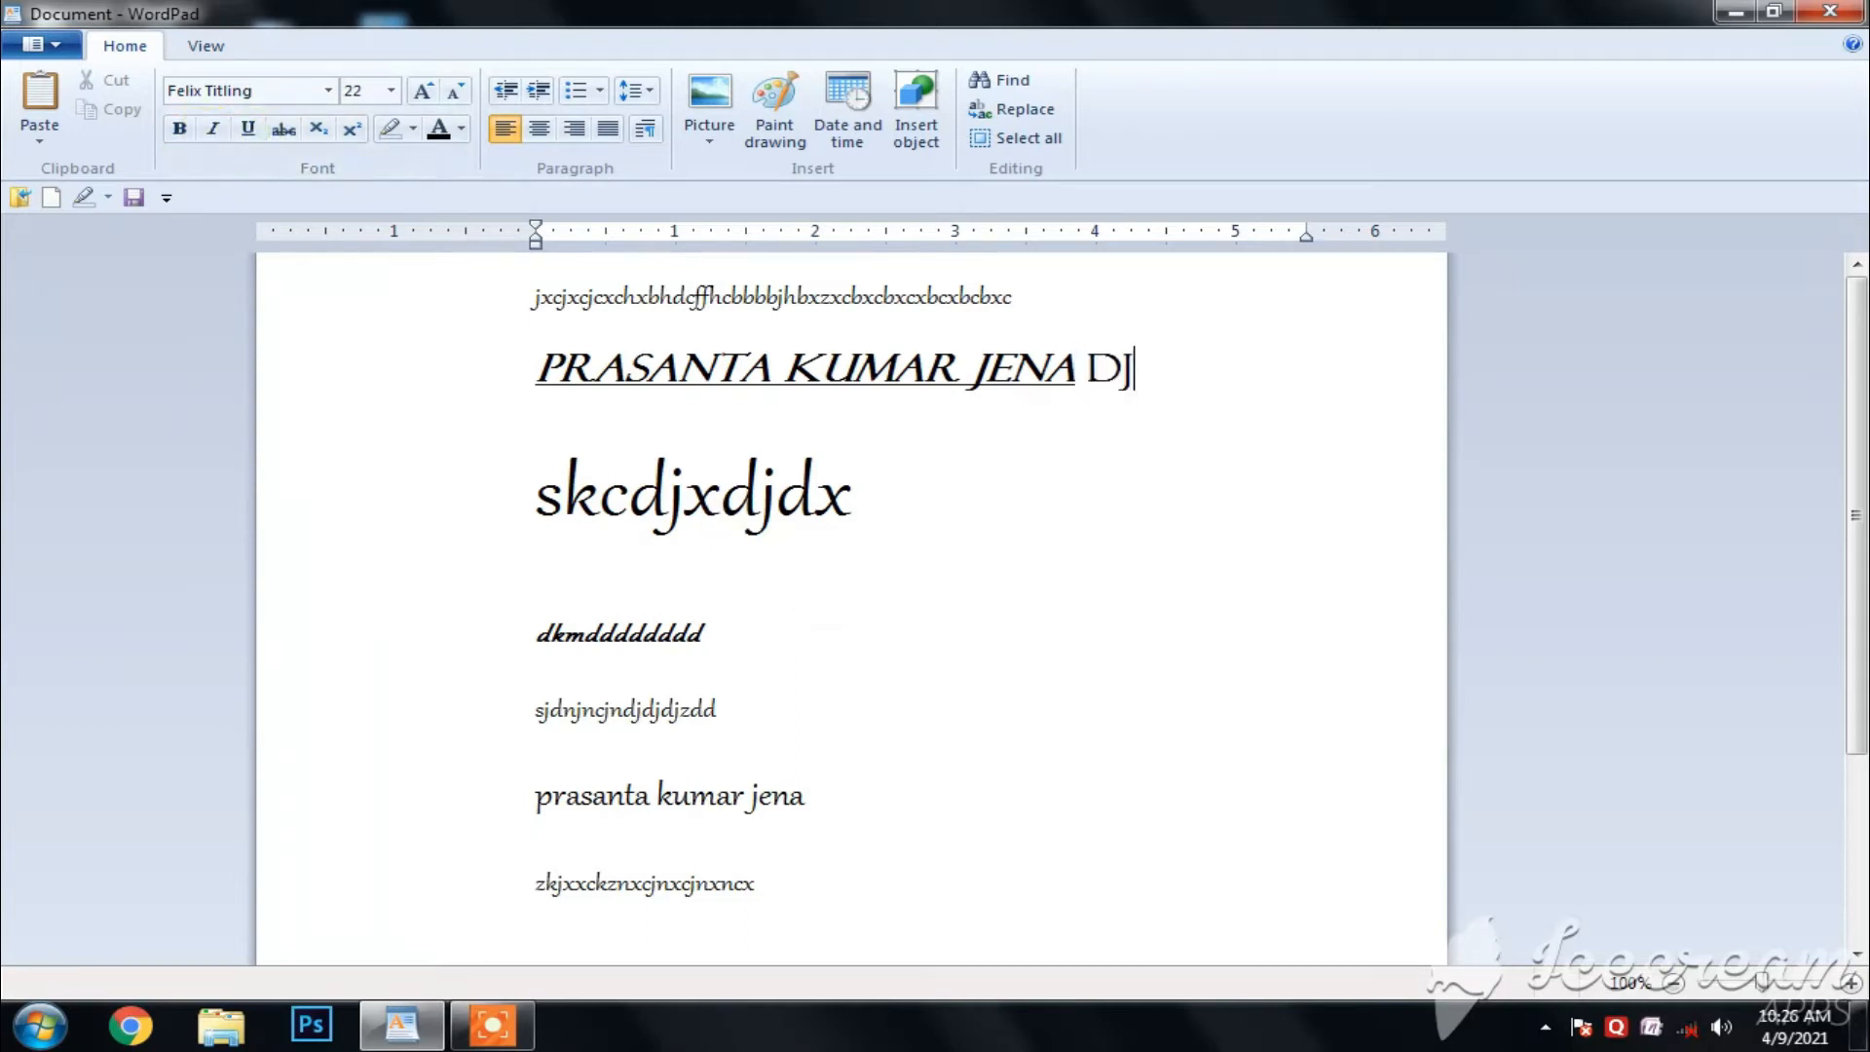
type("HDHHH")
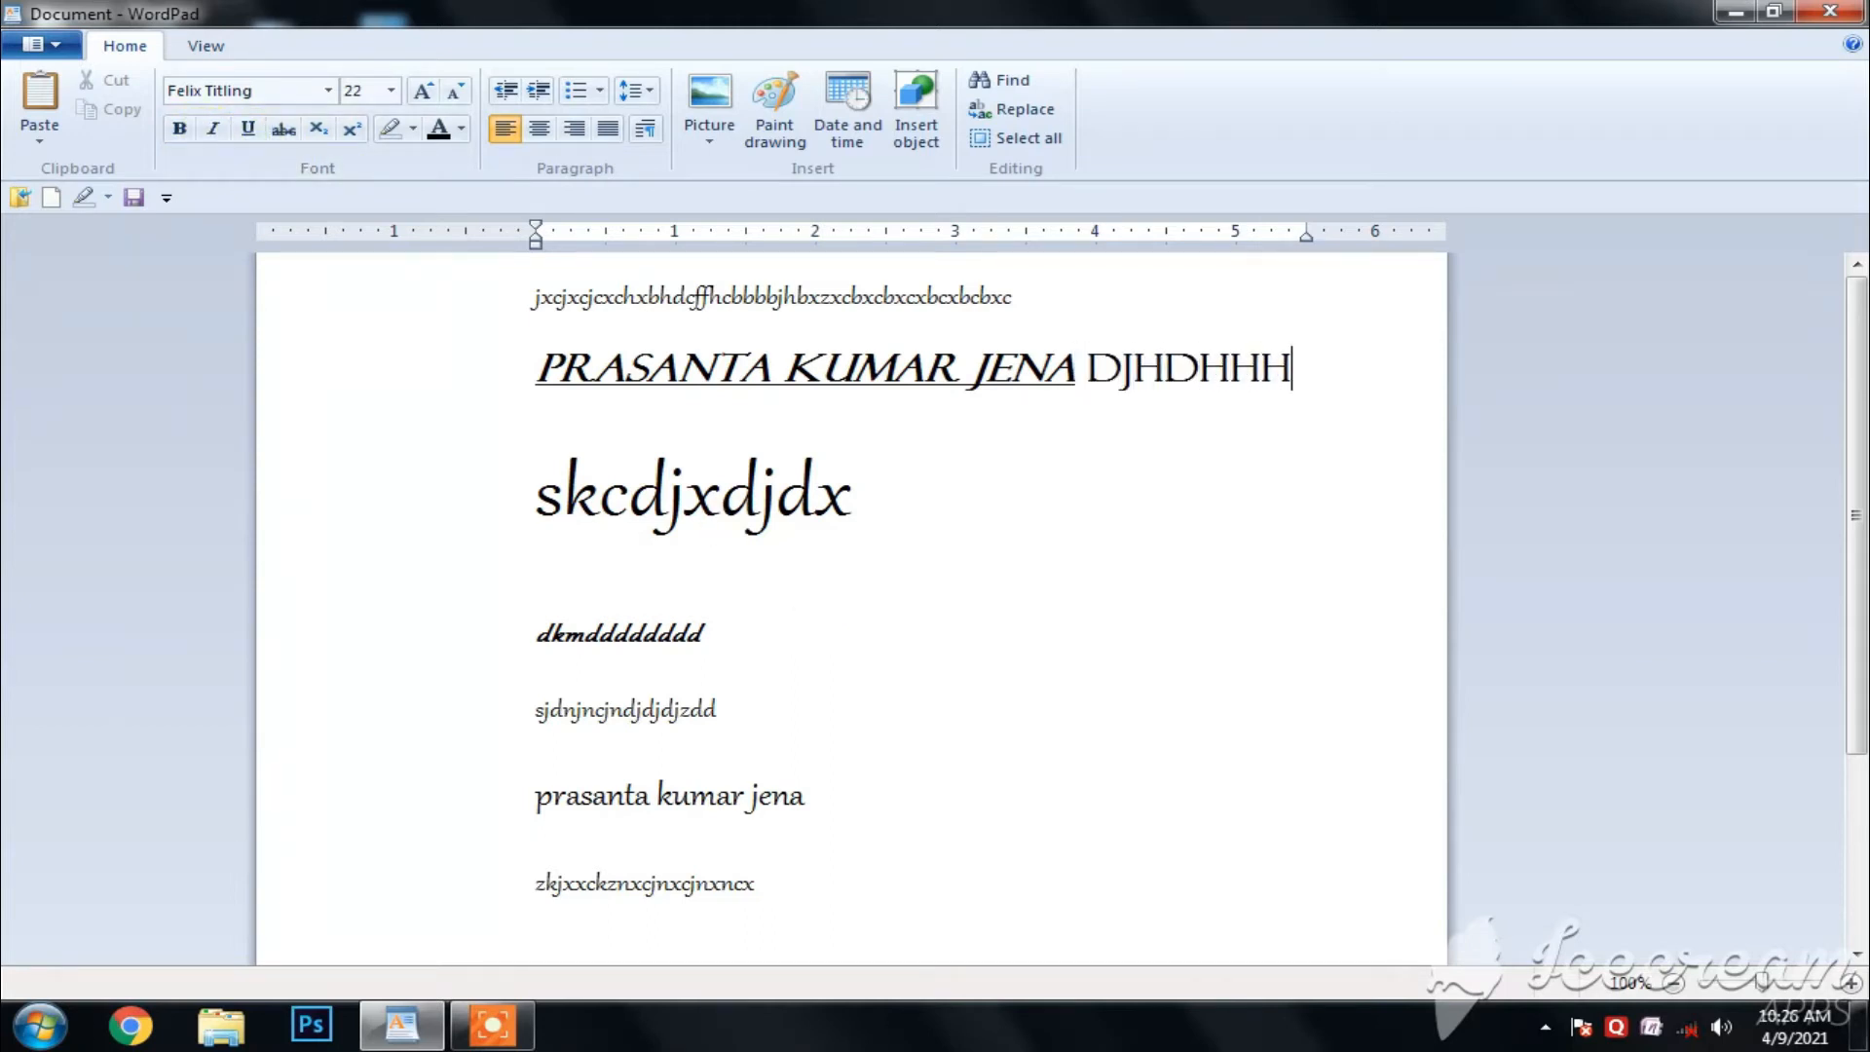
type("CG")
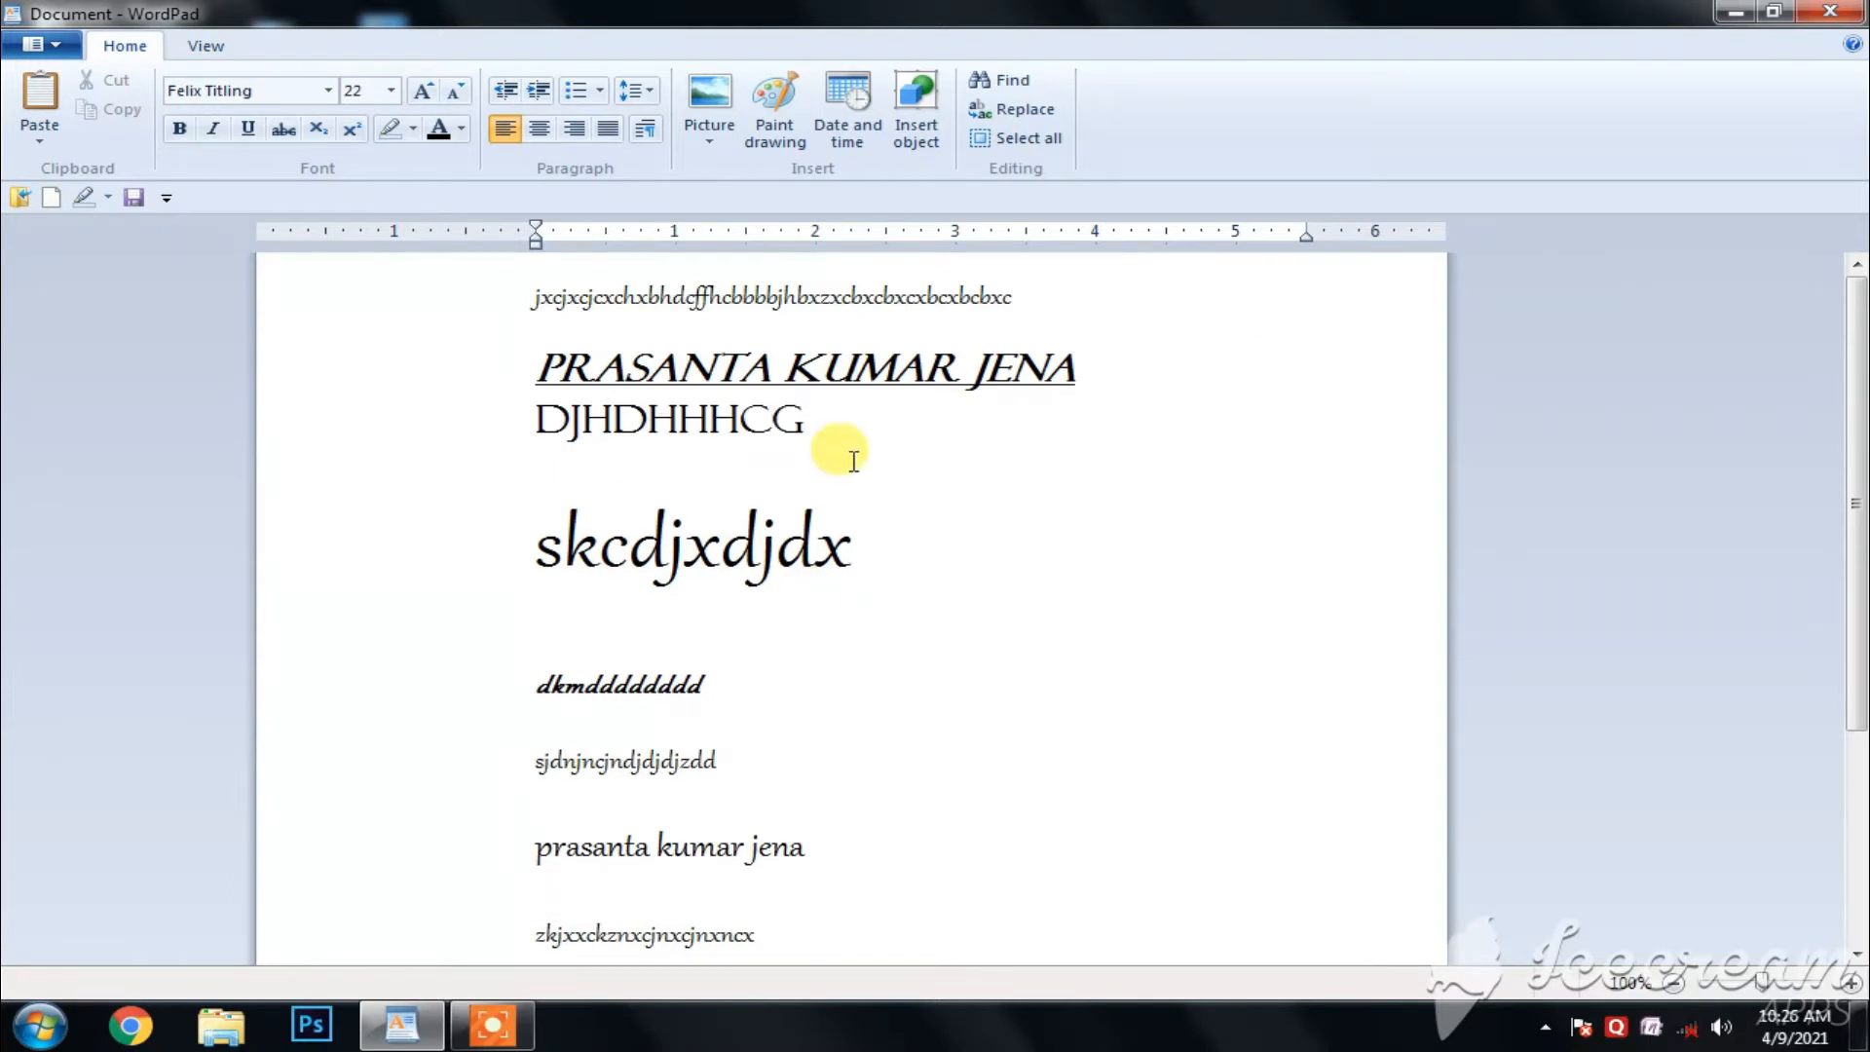
key("BackSpace")
key("BackSpace")
key("BackSpace")
key("BackSpace")
key("BackSpace")
key("BackSpace")
key("BackSpace")
key("BackSpace")
key("BackSpace")
key("BackSpace")
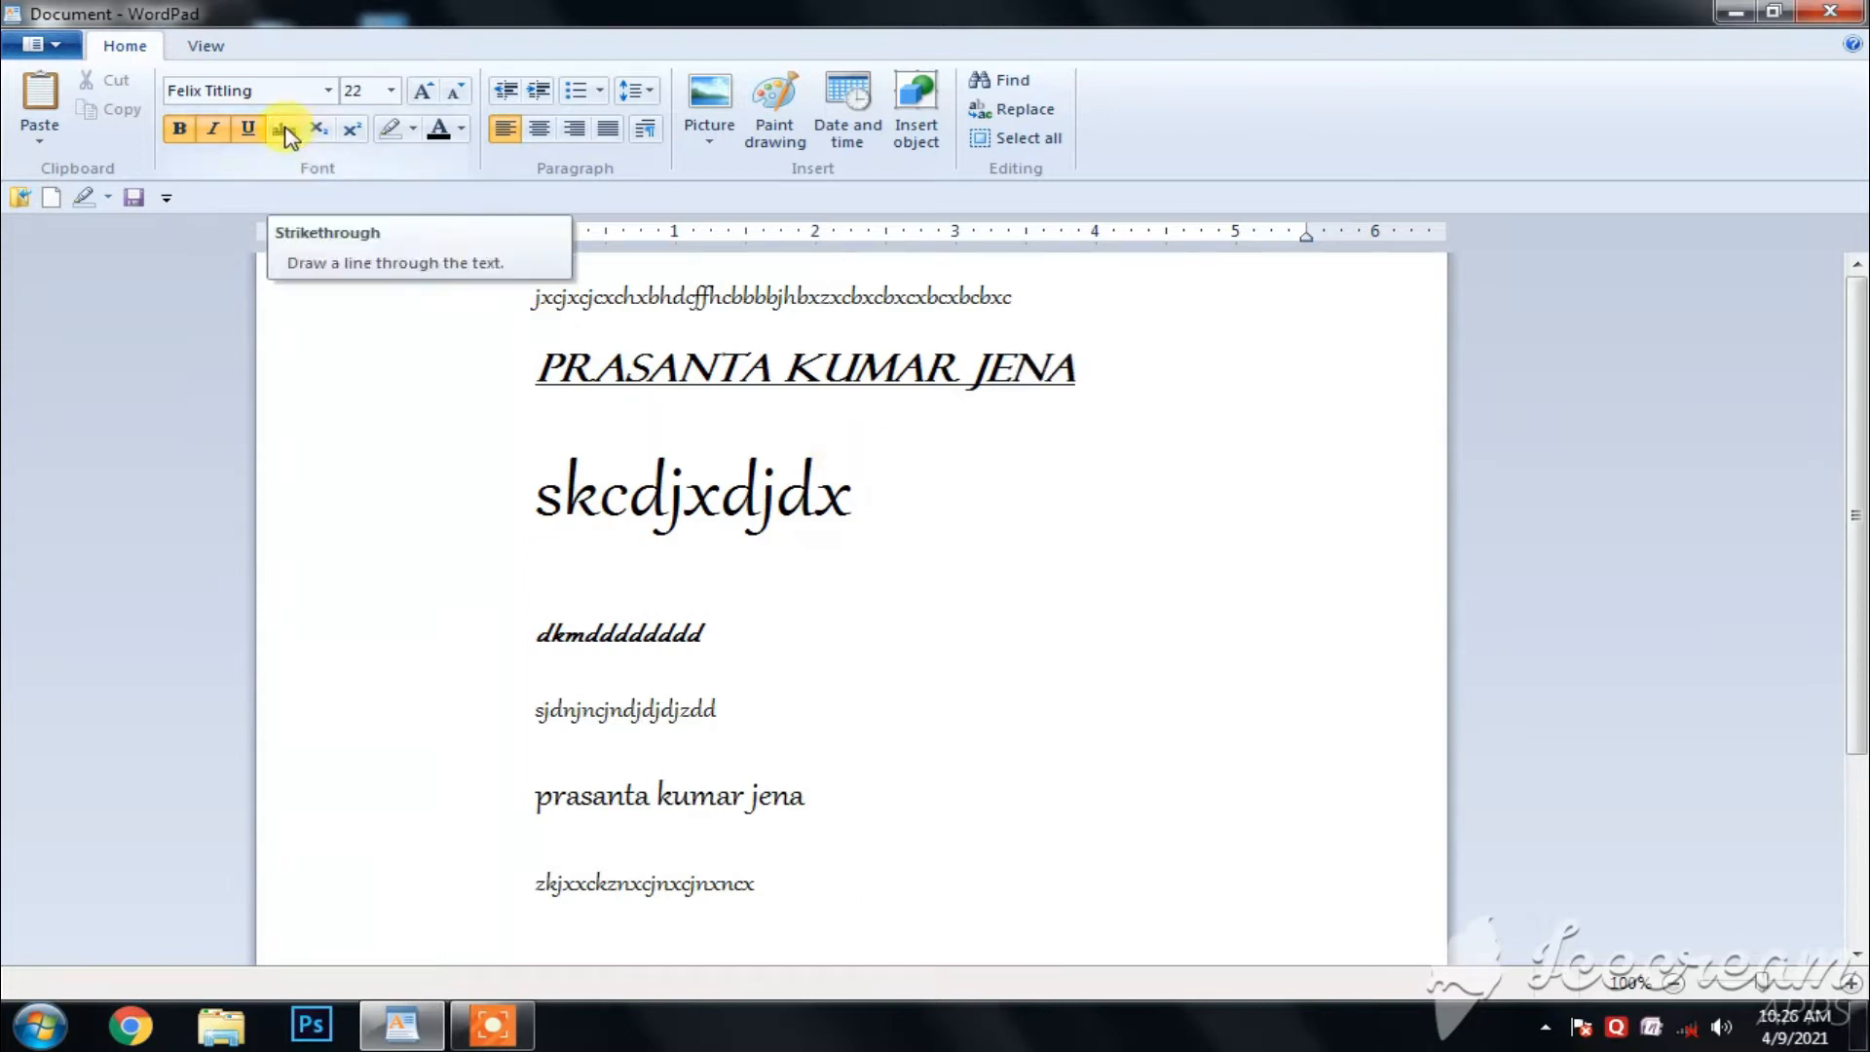
- Apply strikethrough to the bold italic line beginning "dkmd" and to the "skcdjxdjdx" line
left_click(855, 794)
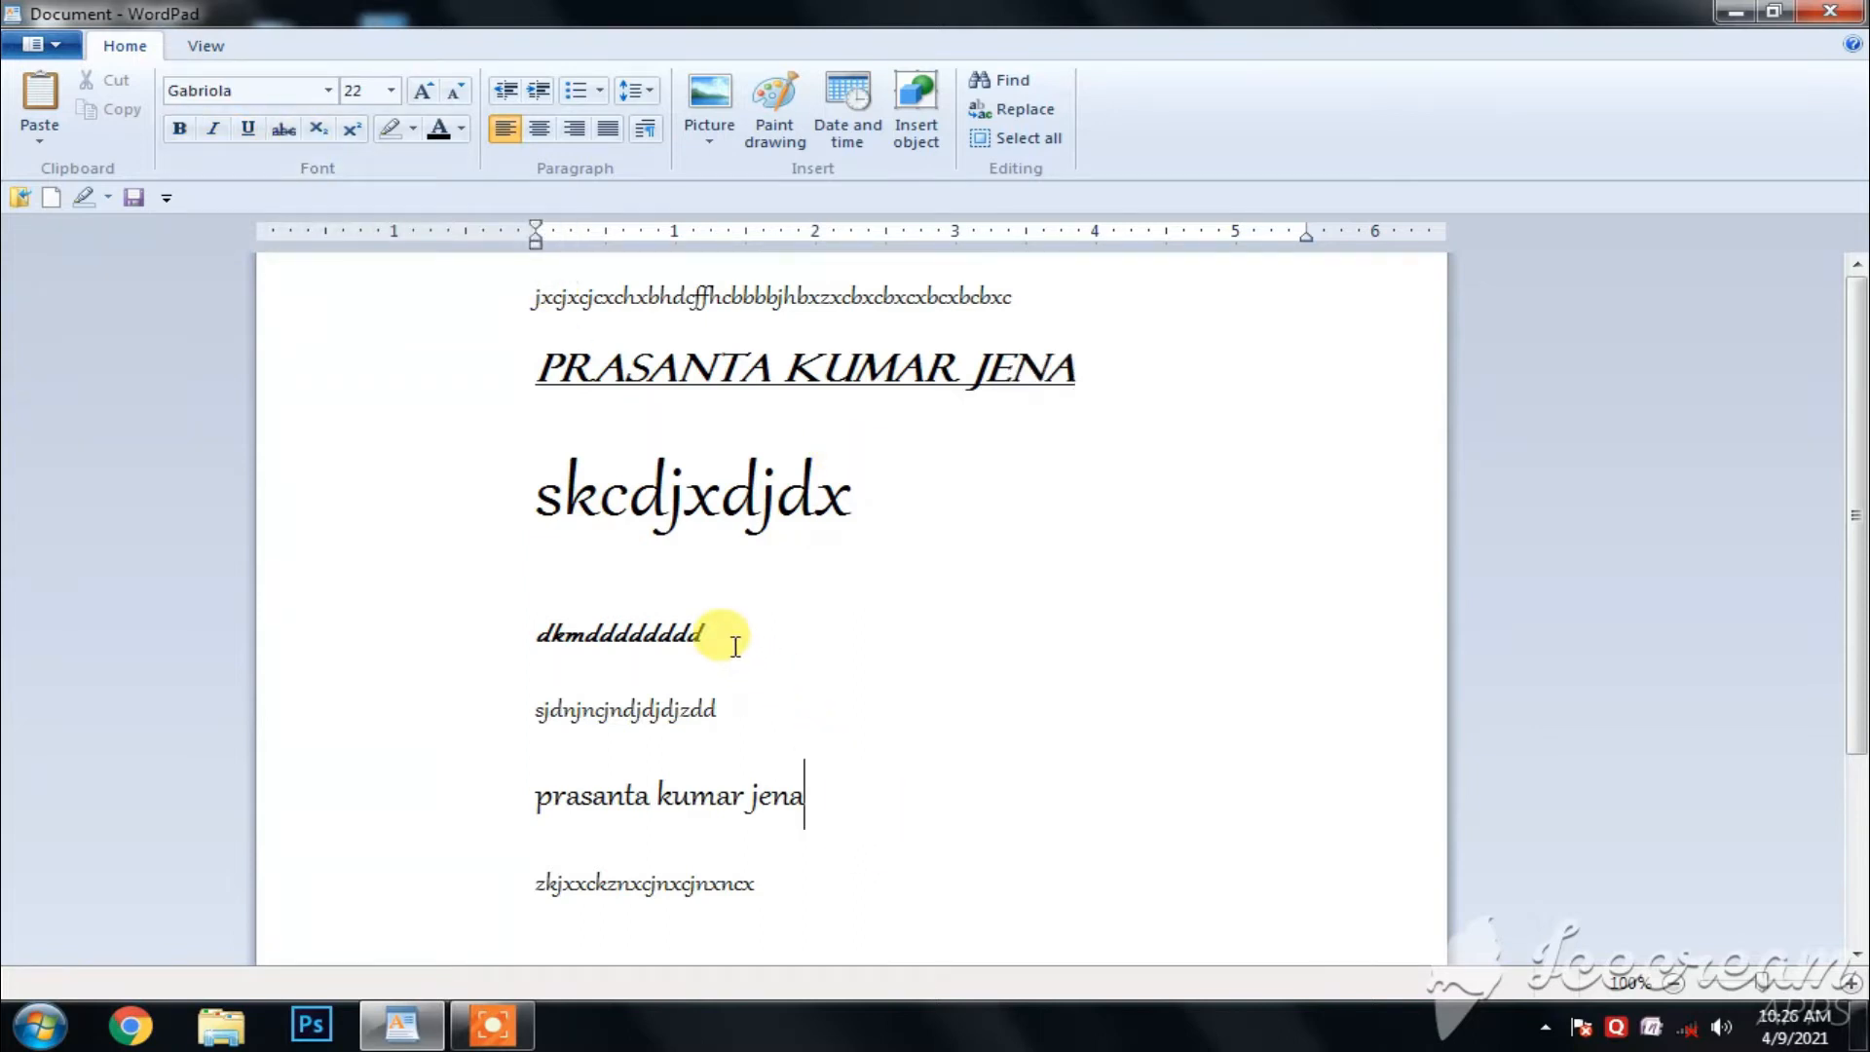
double_click(696, 635)
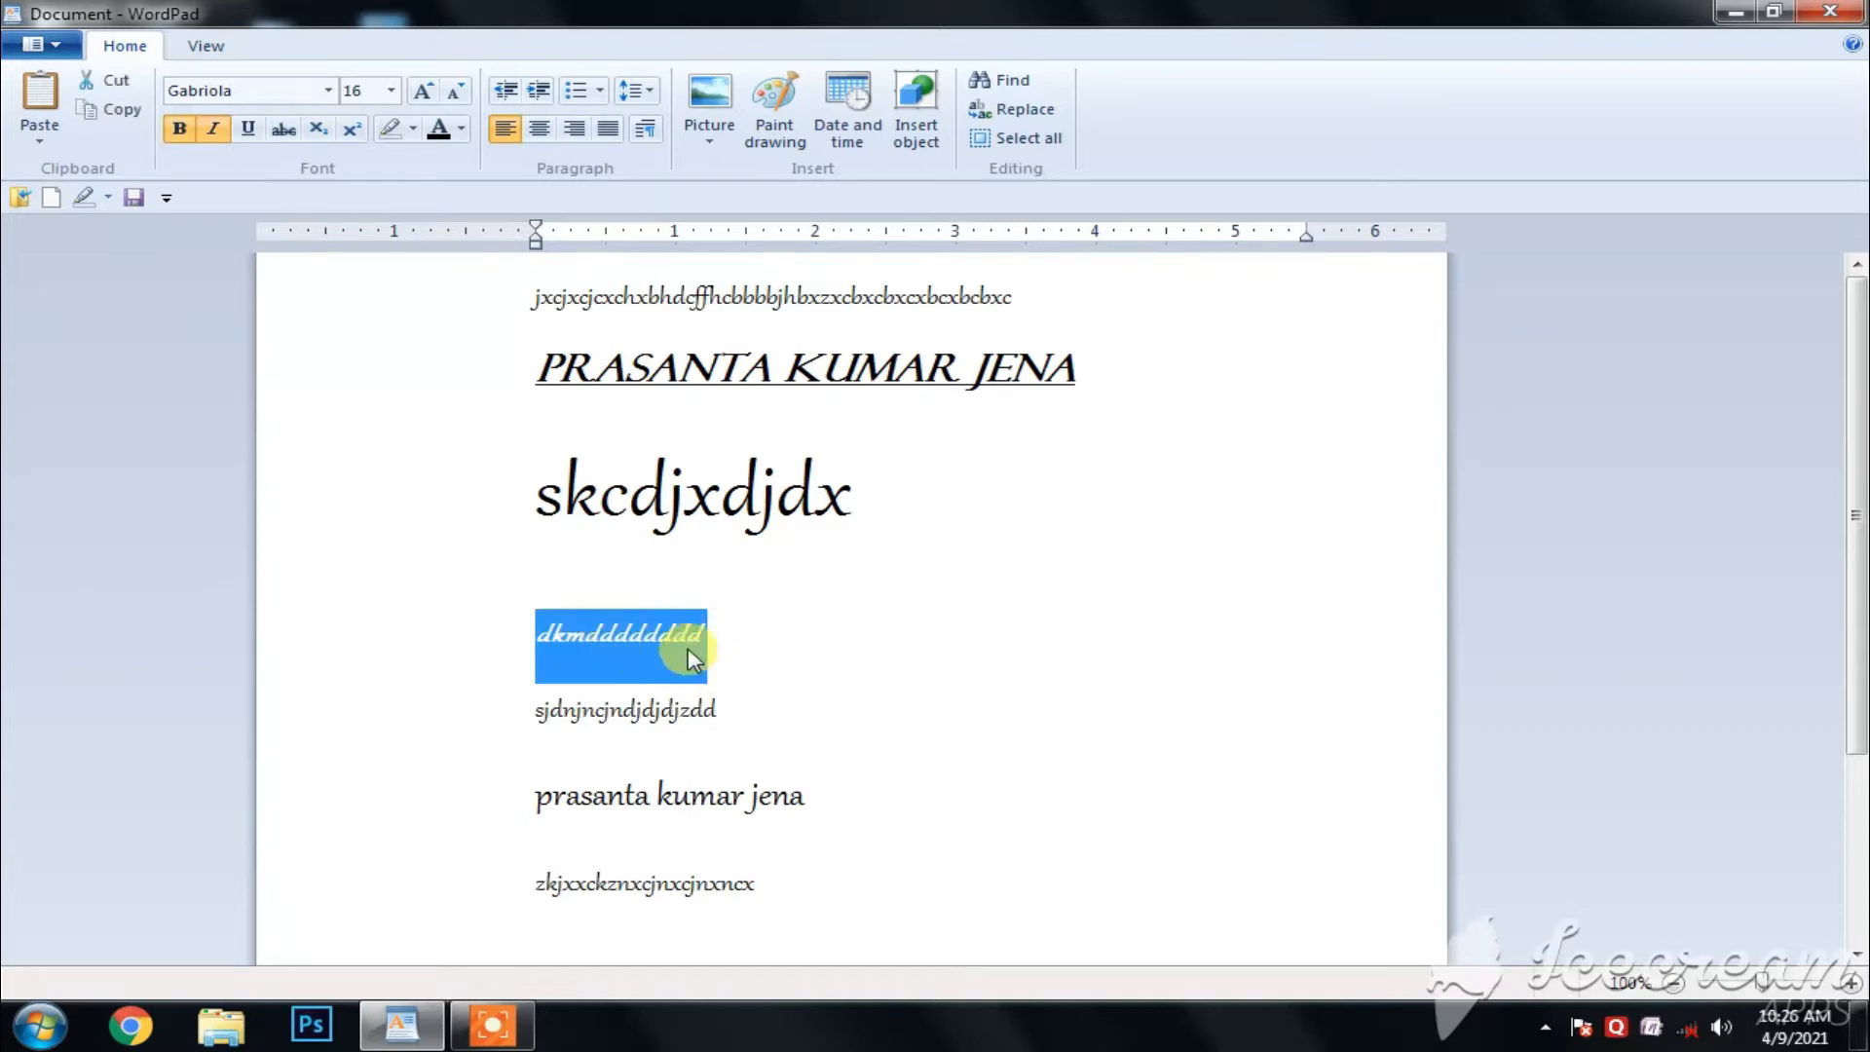
left_click(281, 130)
left_click(643, 709)
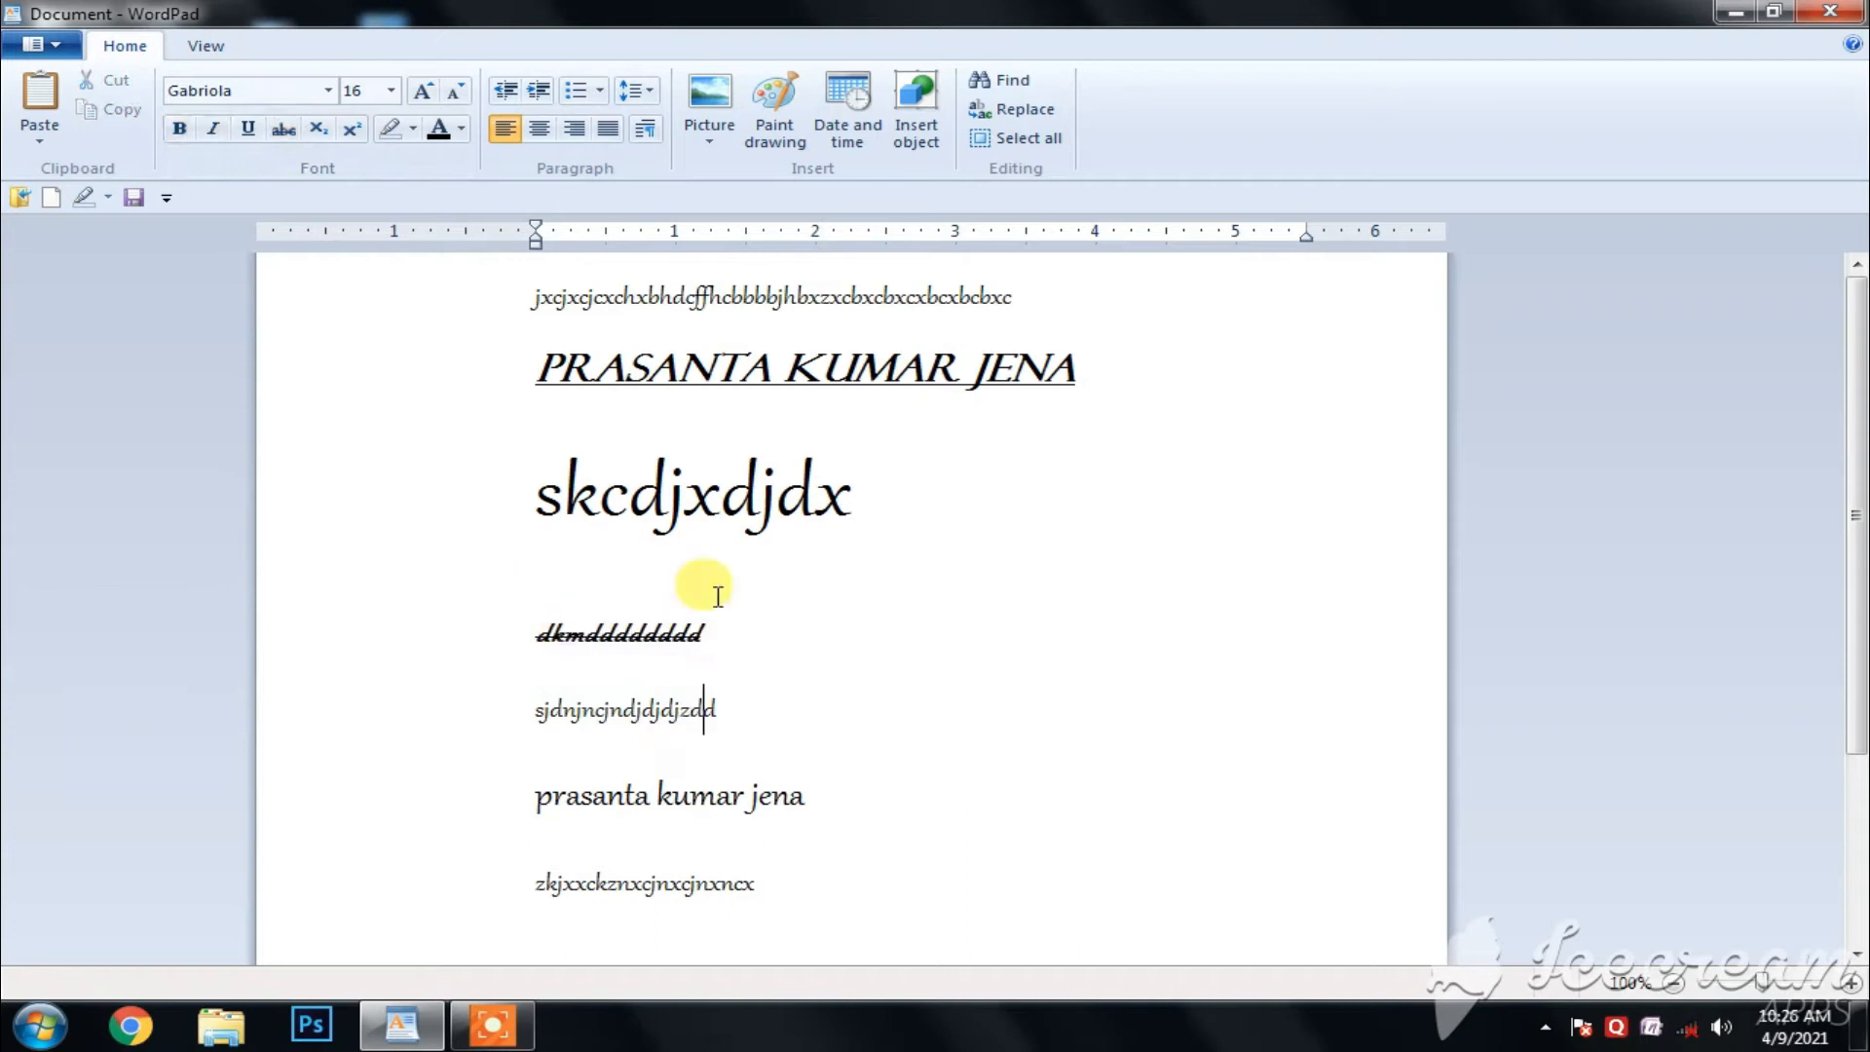
left_click_drag(917, 497, 471, 463)
left_click(281, 129)
left_click(982, 632)
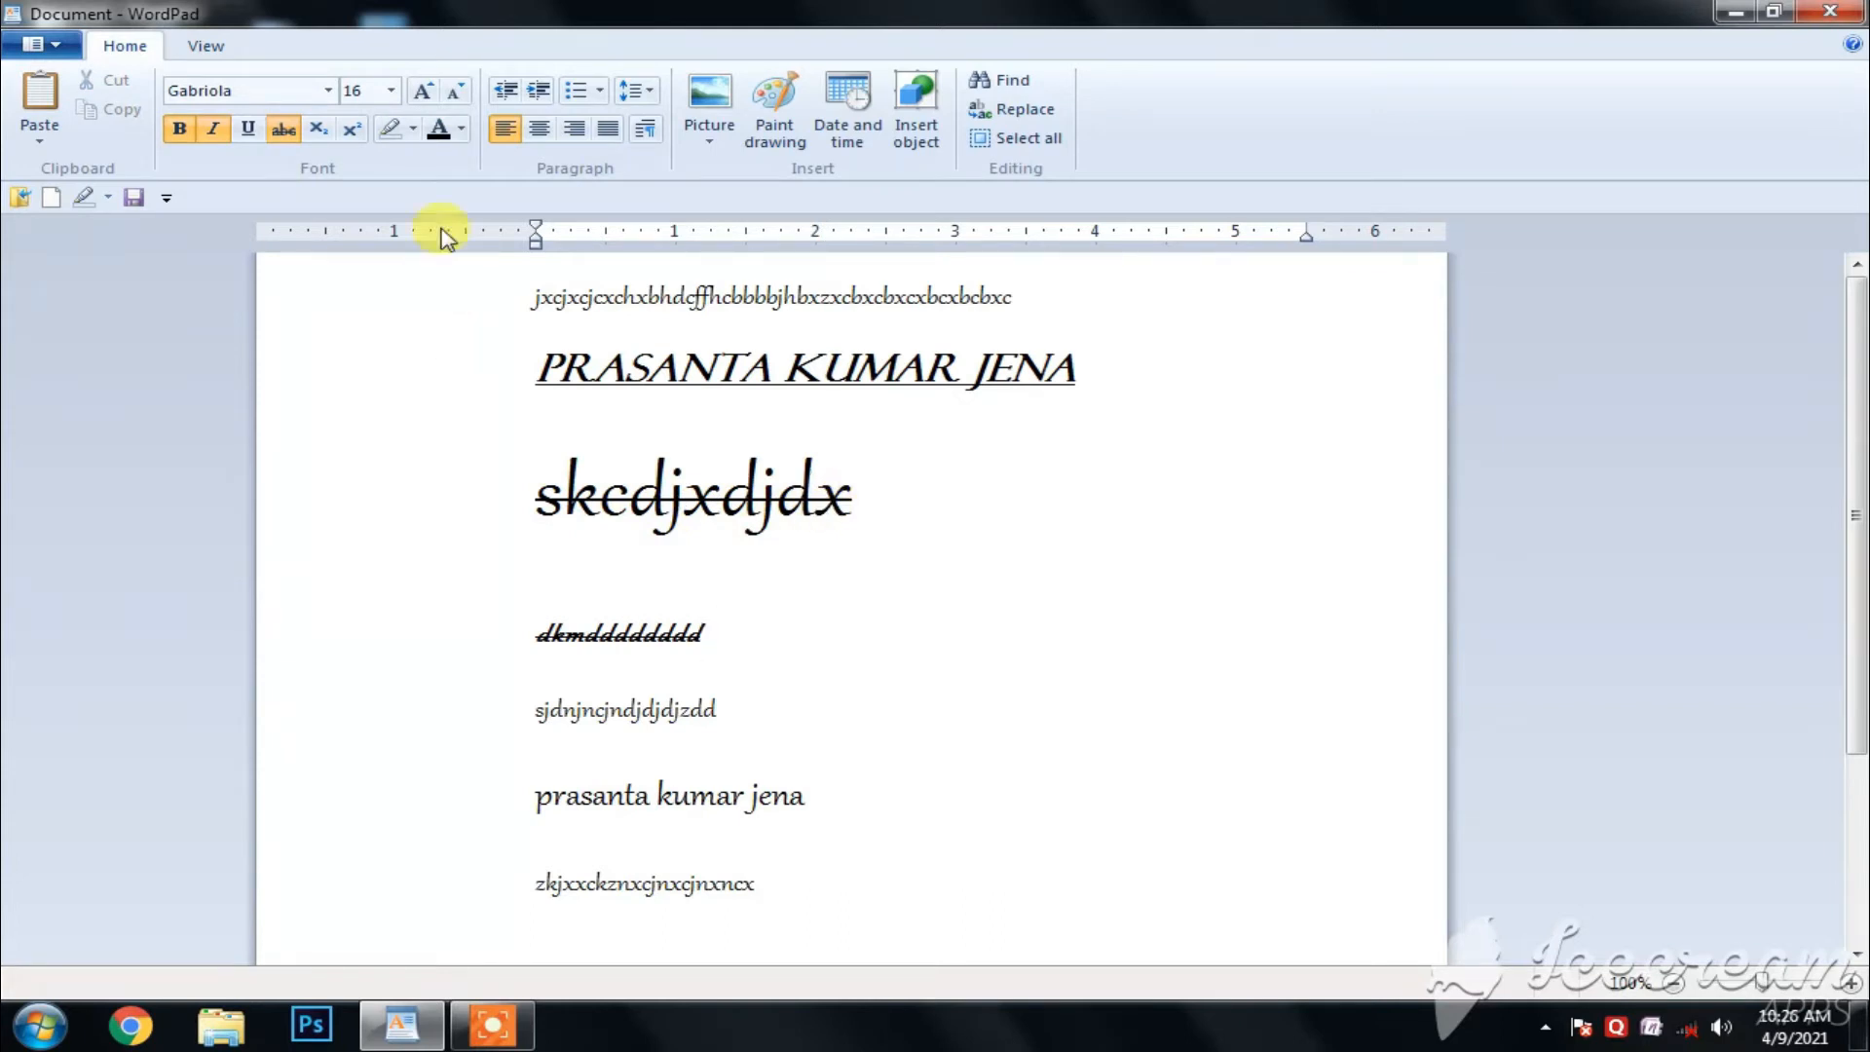
- Add a new line with the text "x2a" below the "zkjxxckznxcjnxcjnxncx" line that follows the larger lowercase name
double_click(735, 720)
left_click(802, 667)
scroll(830, 869, "down", 2)
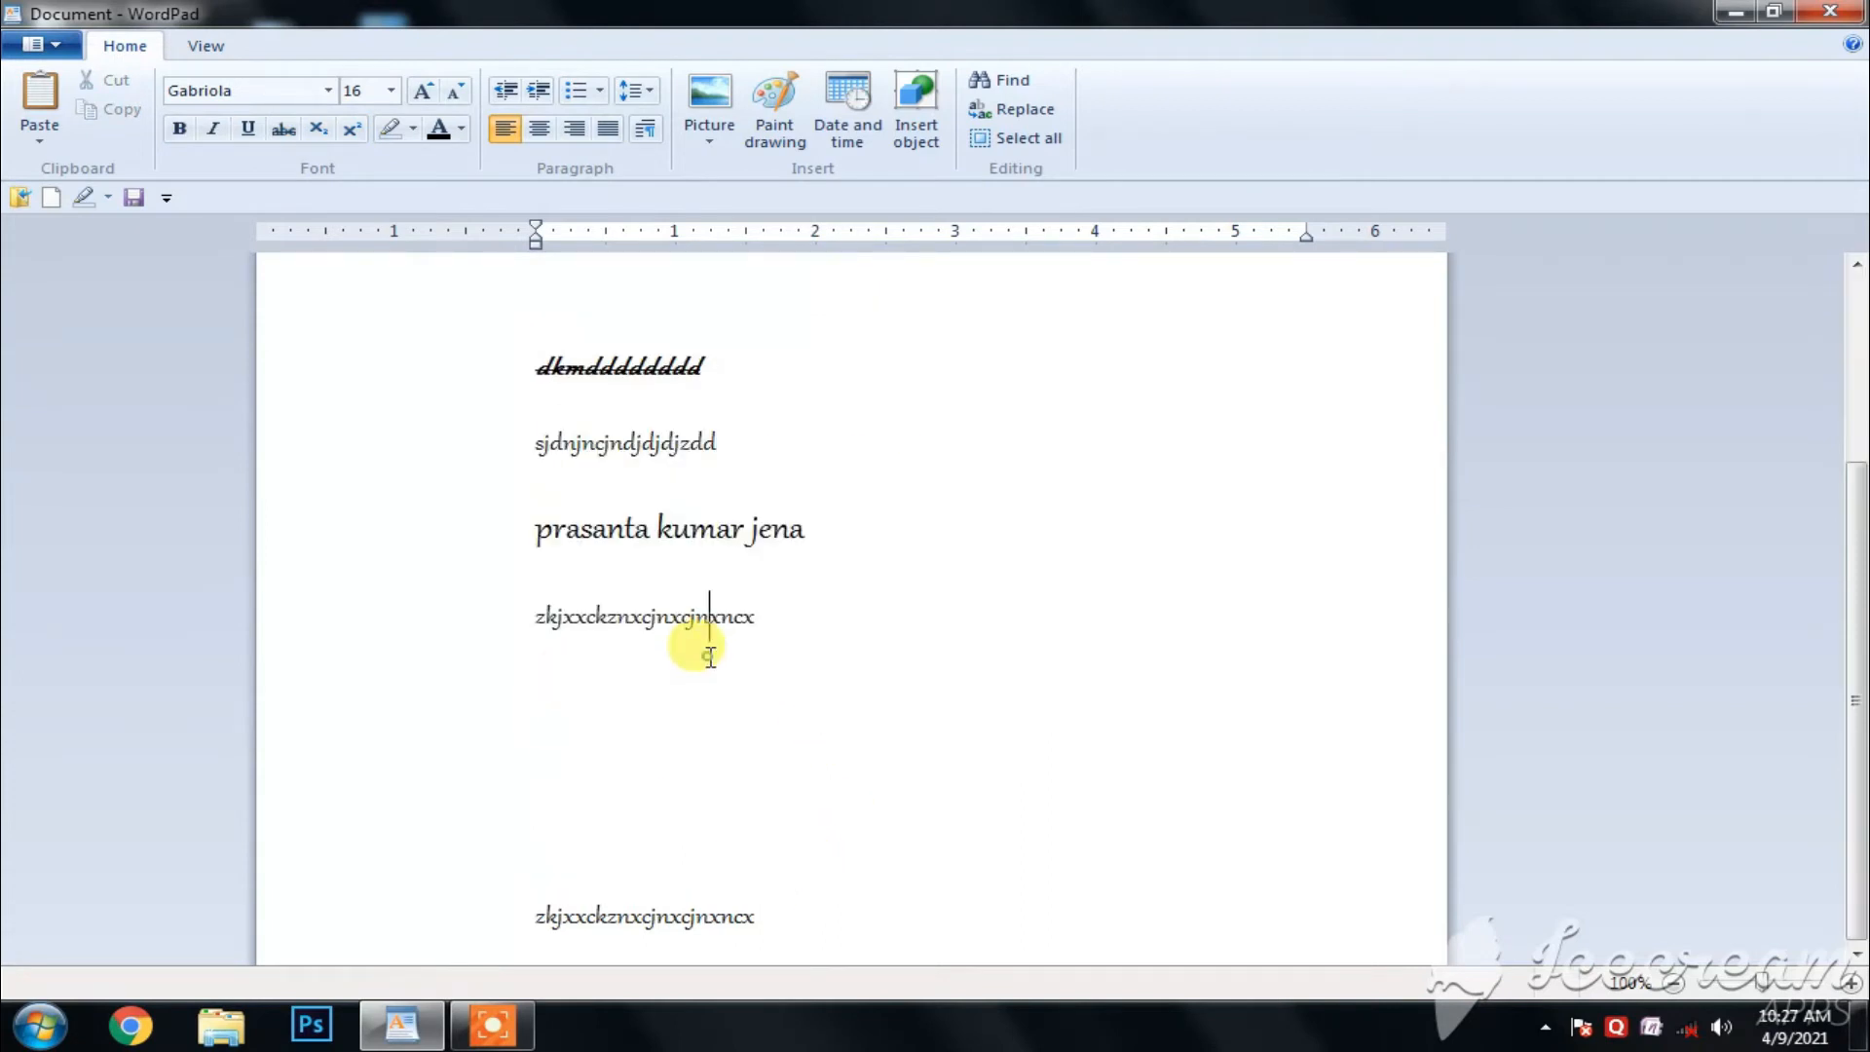
left_click(825, 647)
key("Return")
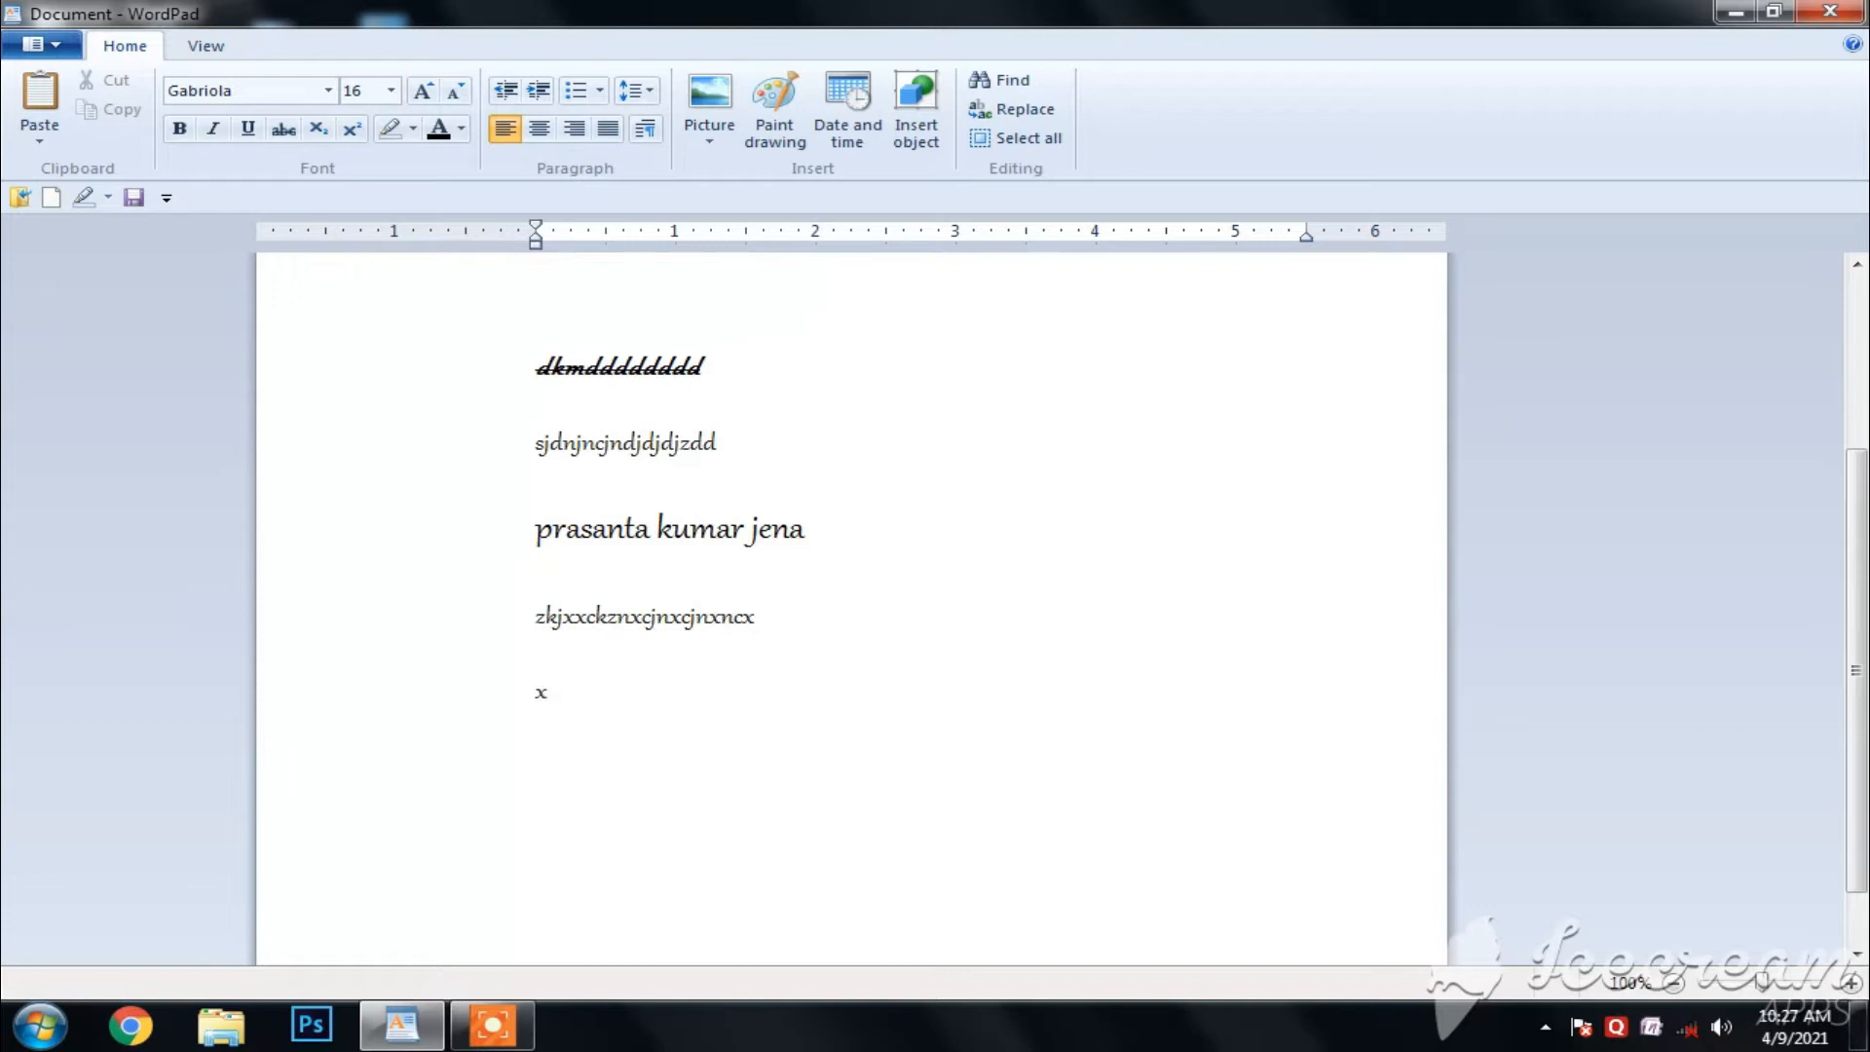
type("x2a")
- Format the 2 in "x2a" as subscript
key("Left")
key("shift+Left")
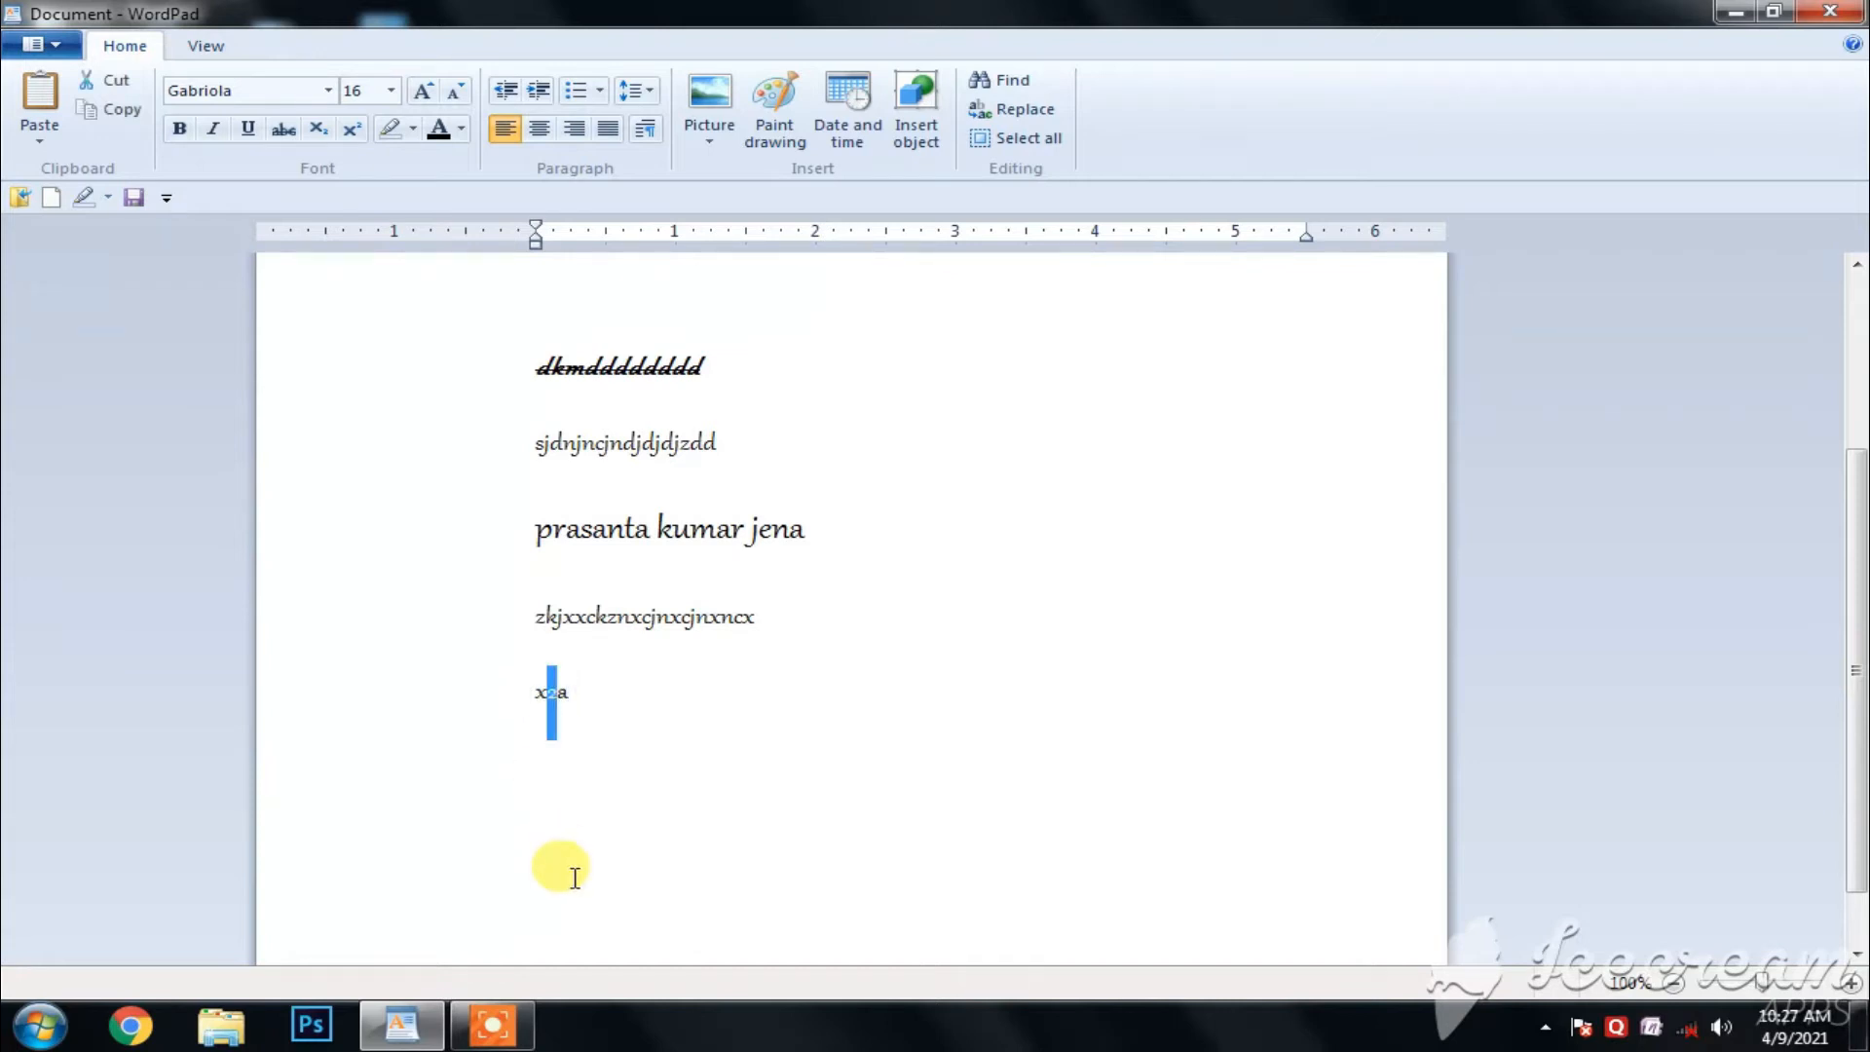
left_click(317, 131)
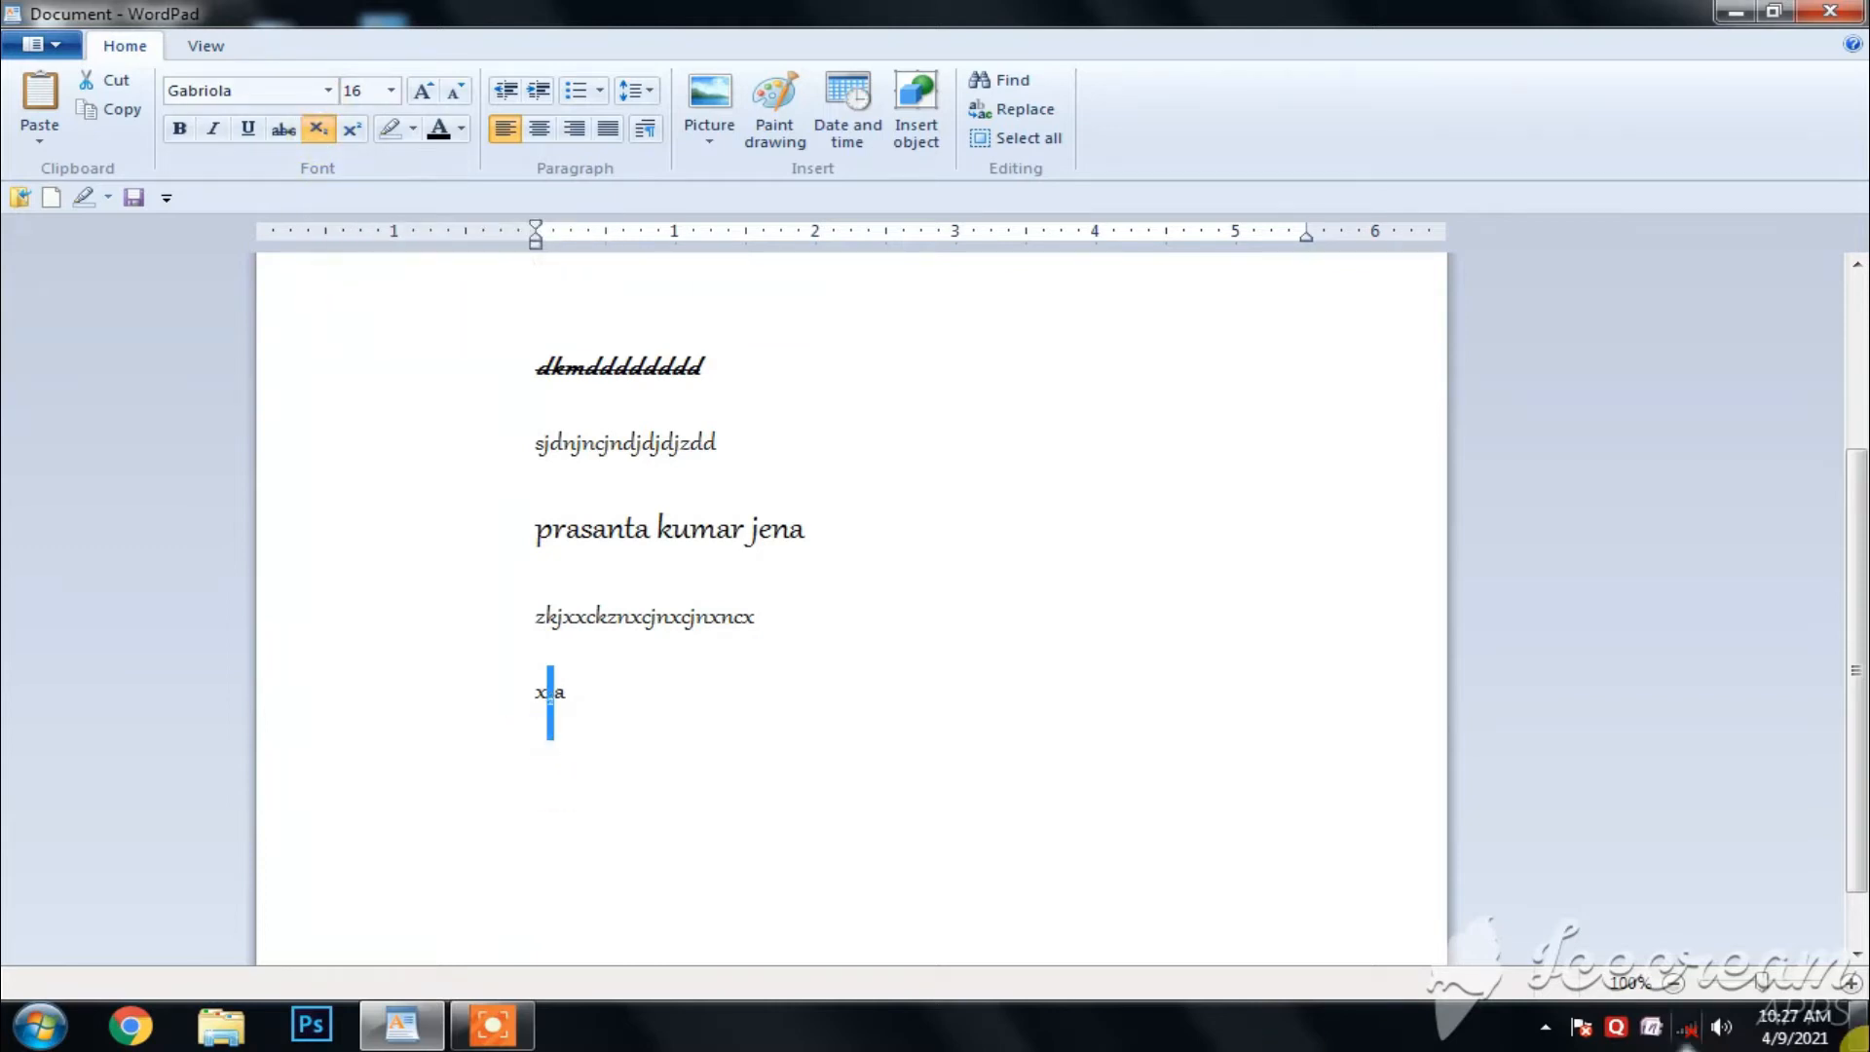
left_click(1852, 982)
left_click(1851, 983)
left_click(1852, 983)
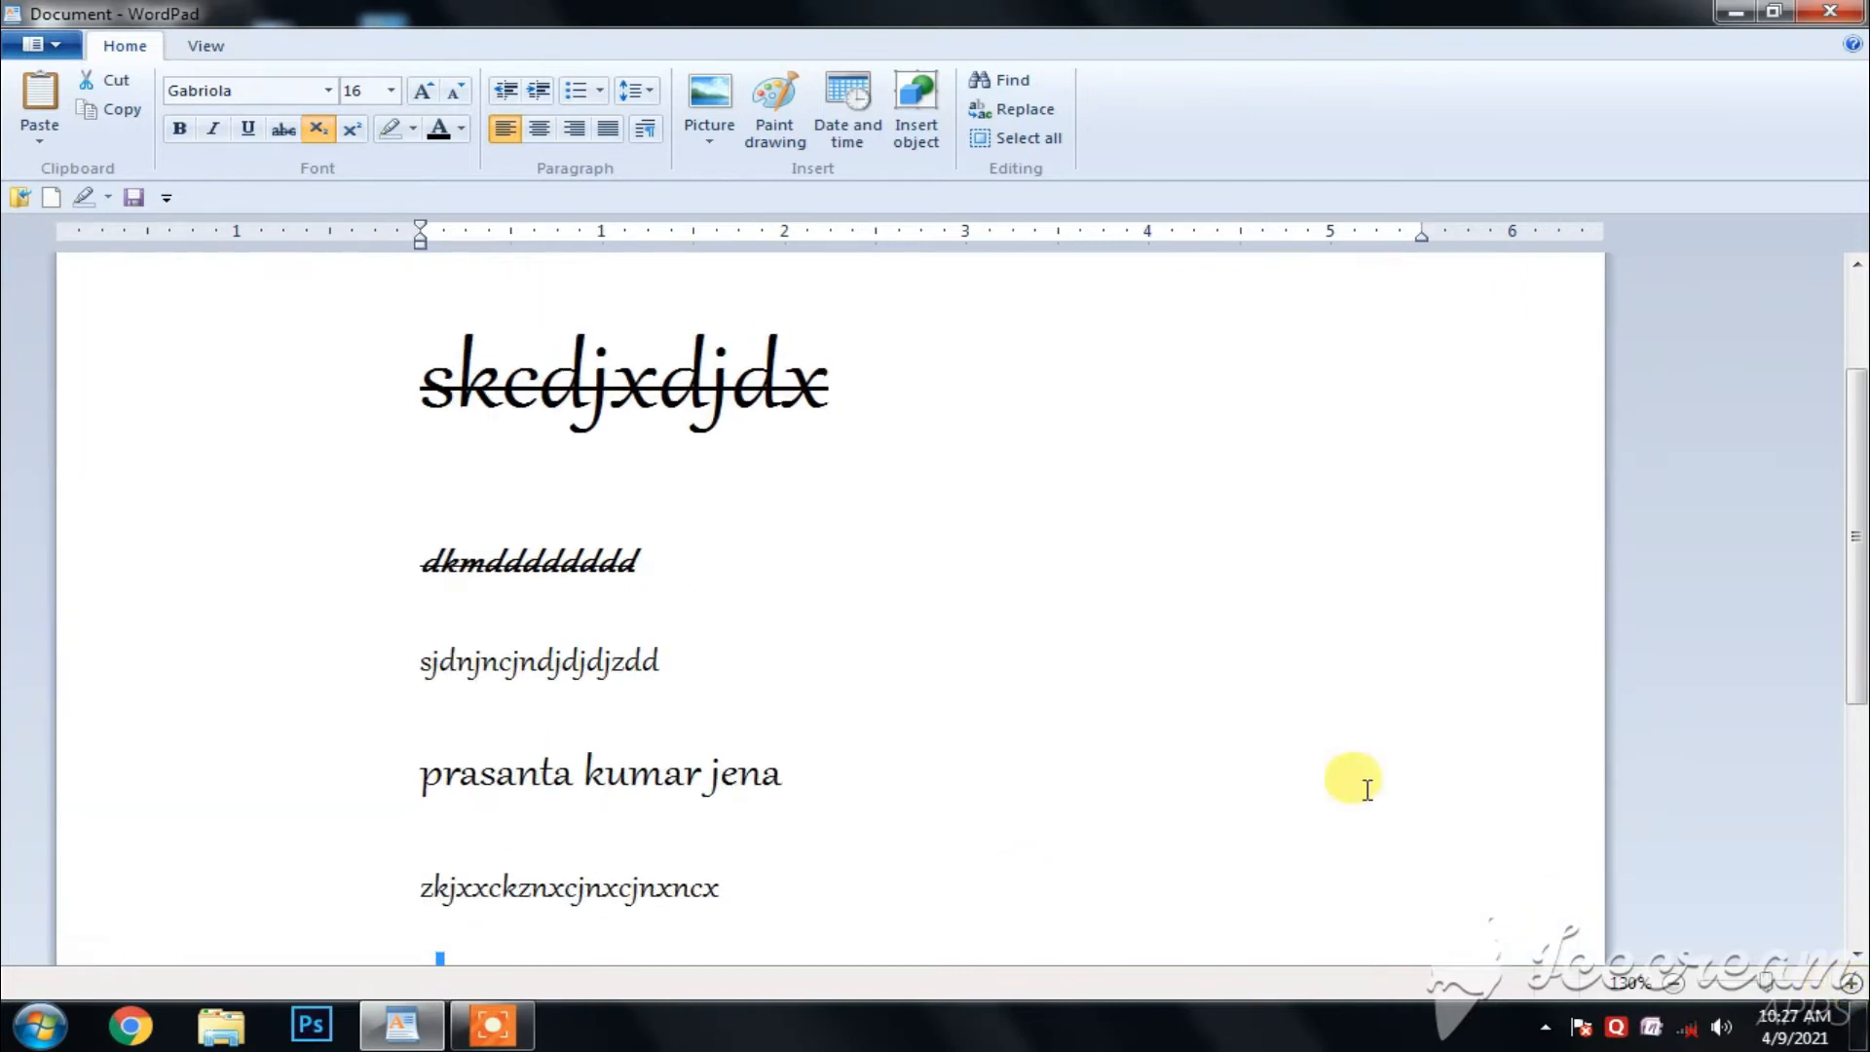
left_click_drag(1853, 574, 1853, 745)
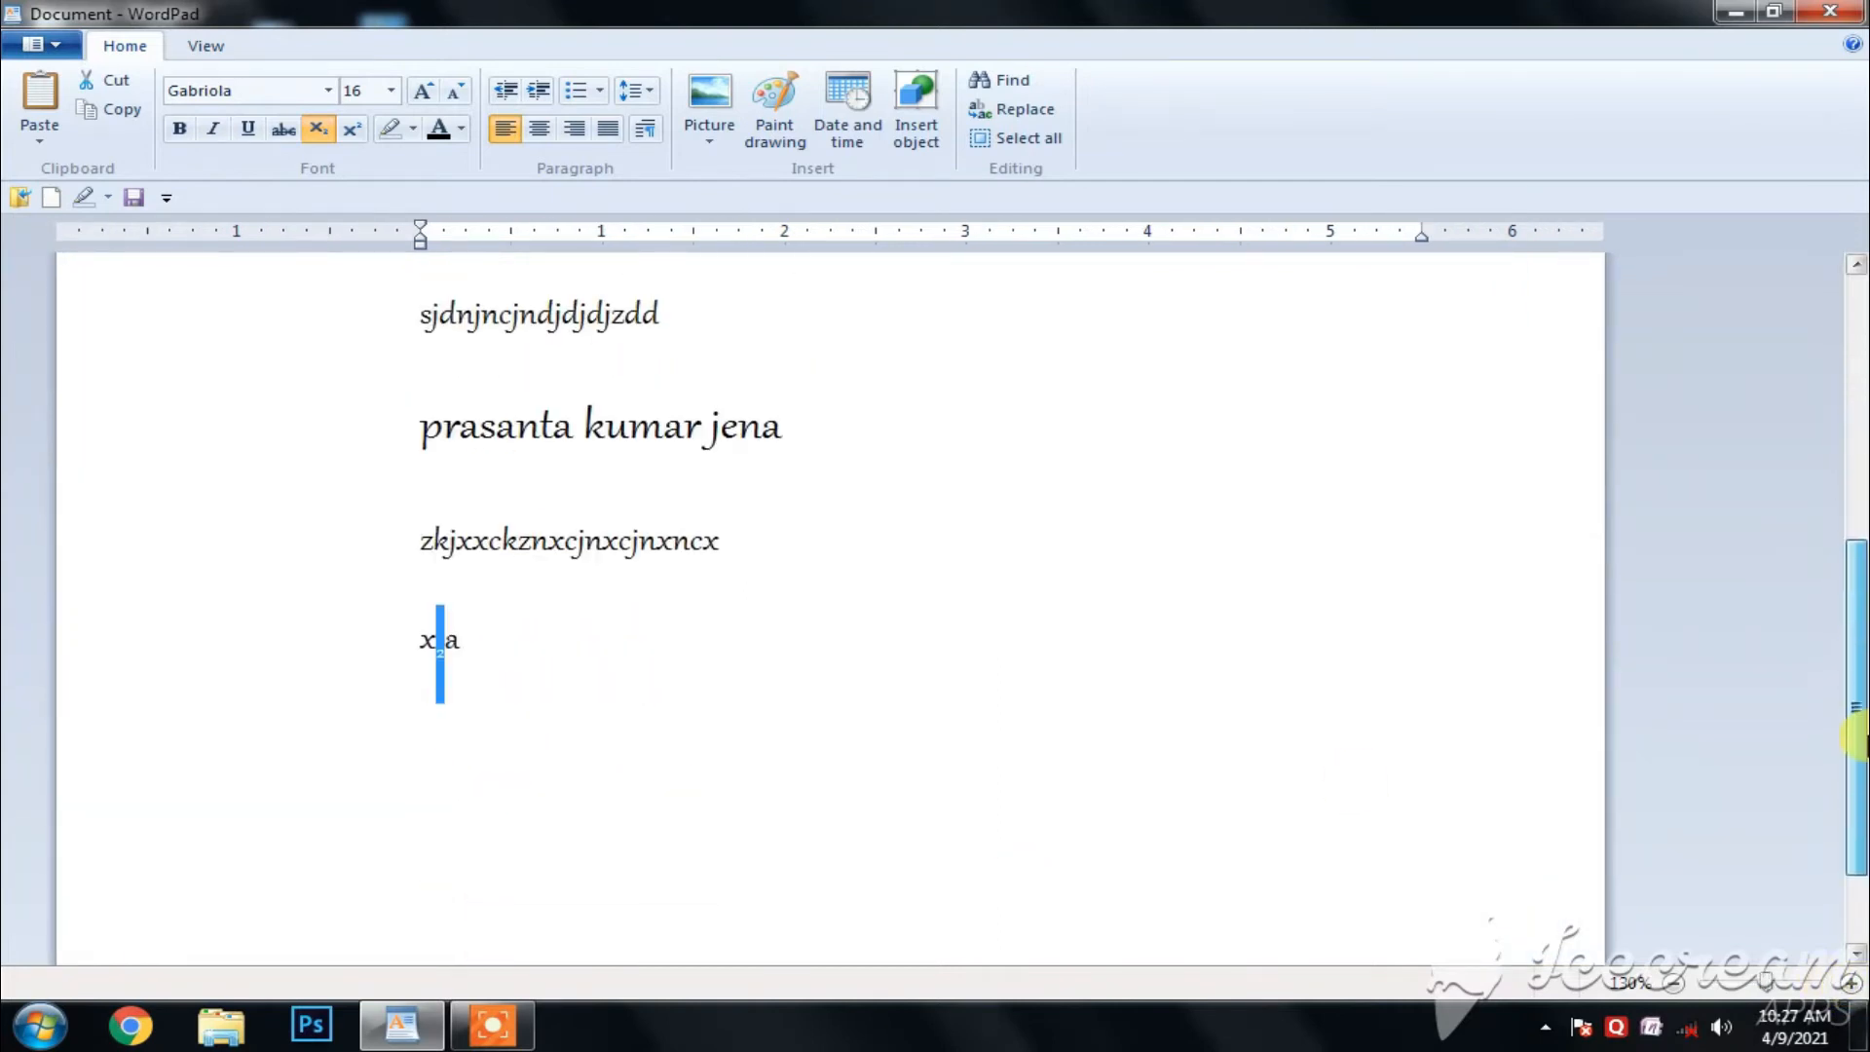
left_click(472, 648)
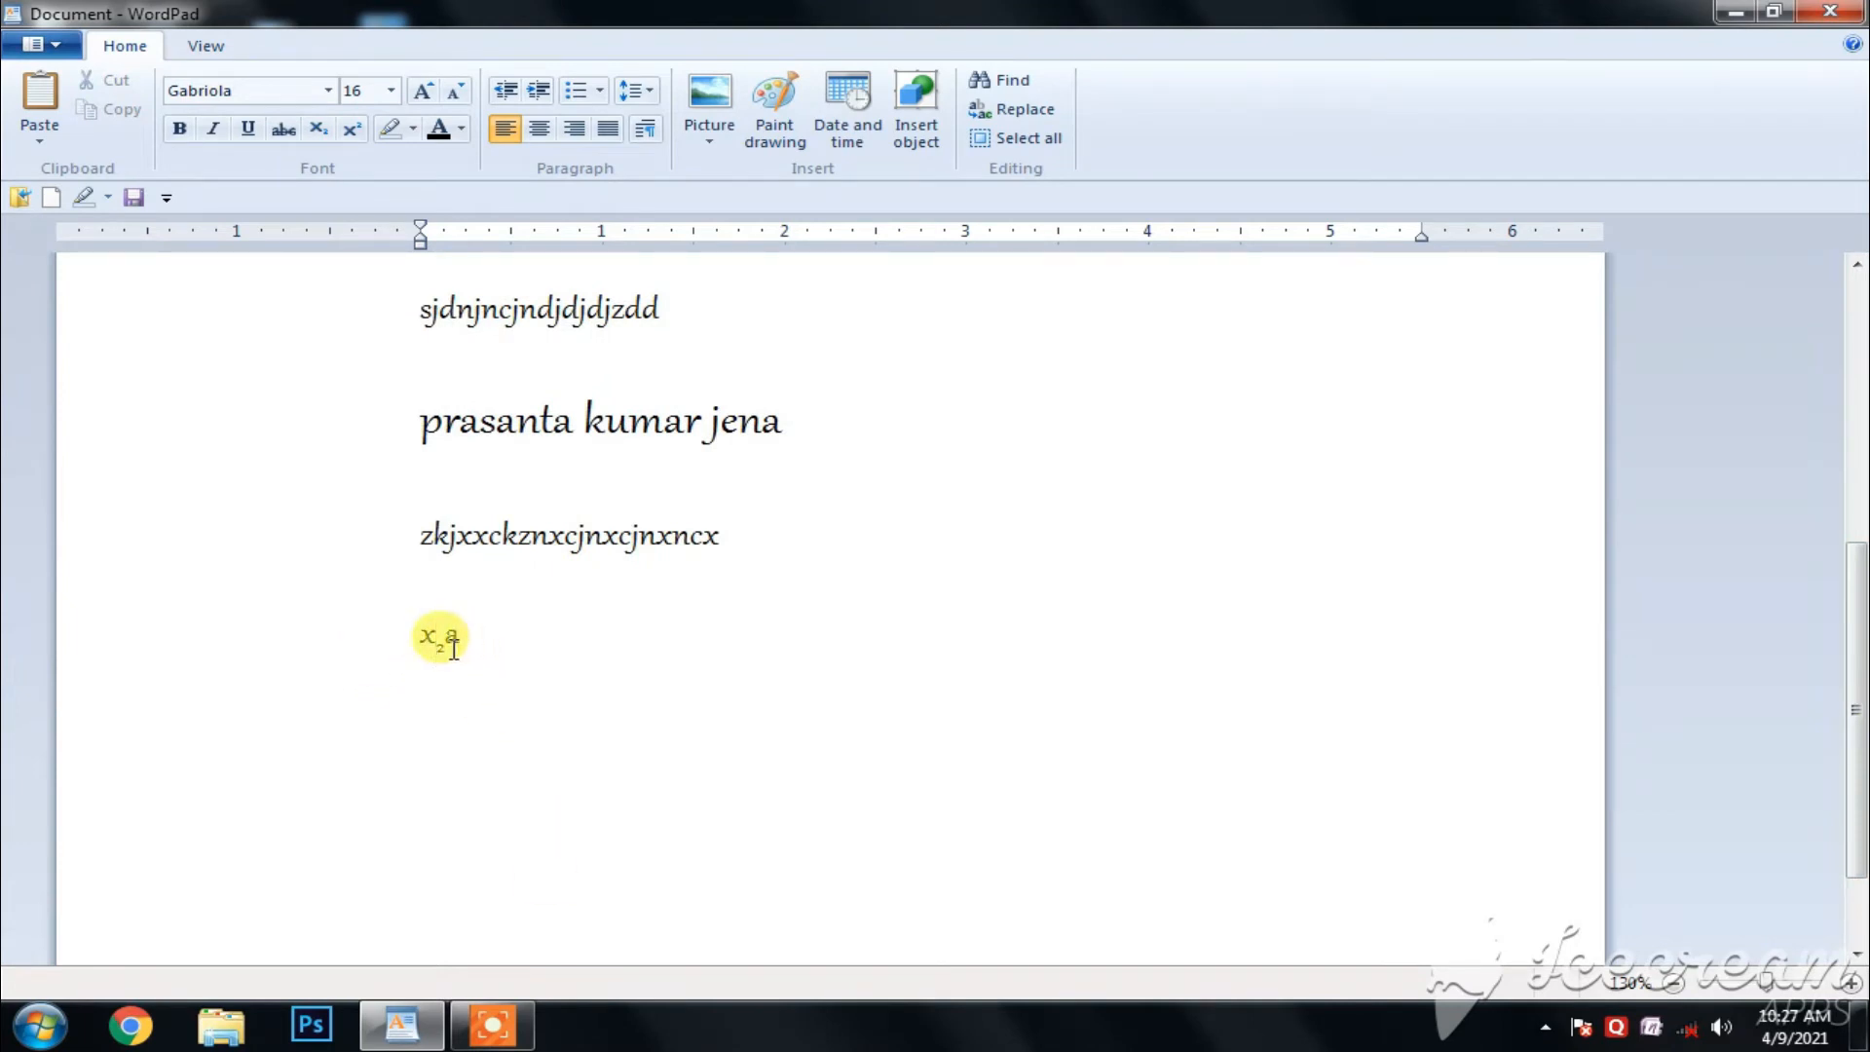
- Change the 2 in "x2a" to superscript
left_click(448, 650)
key("shift+Left")
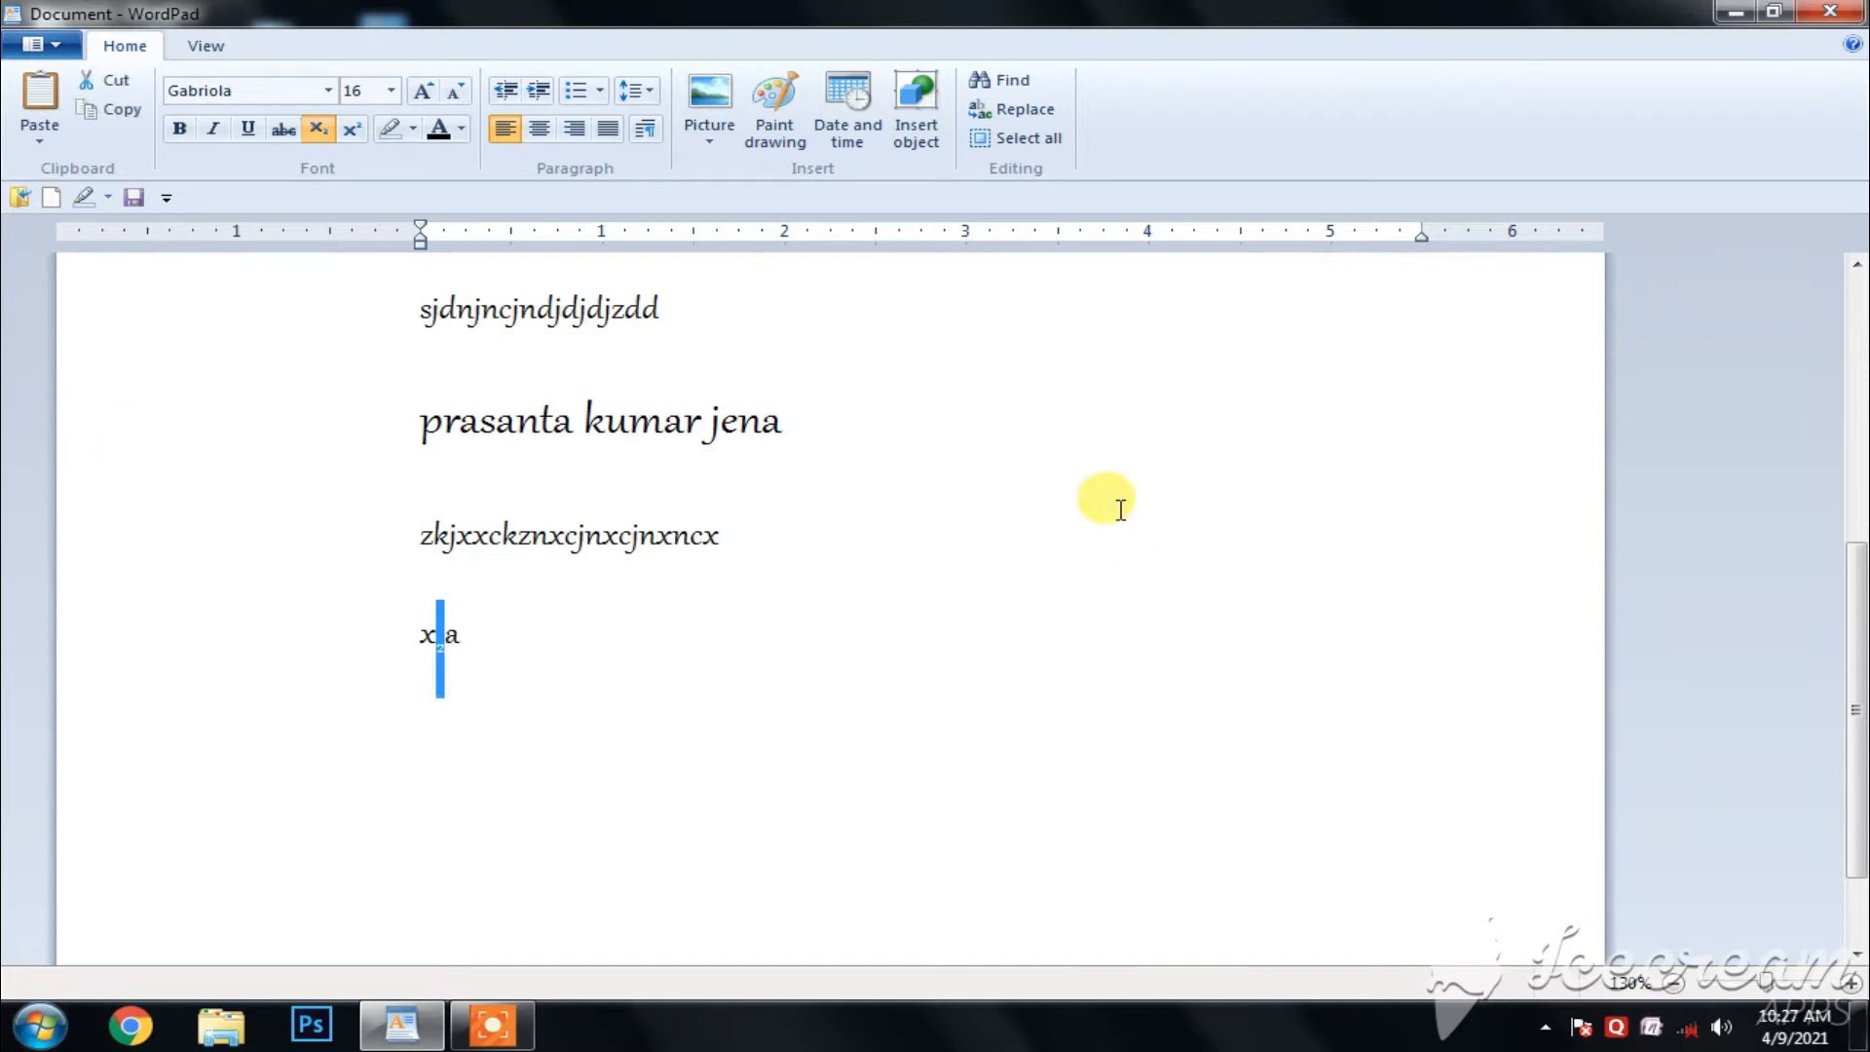
left_click(352, 131)
left_click(580, 808)
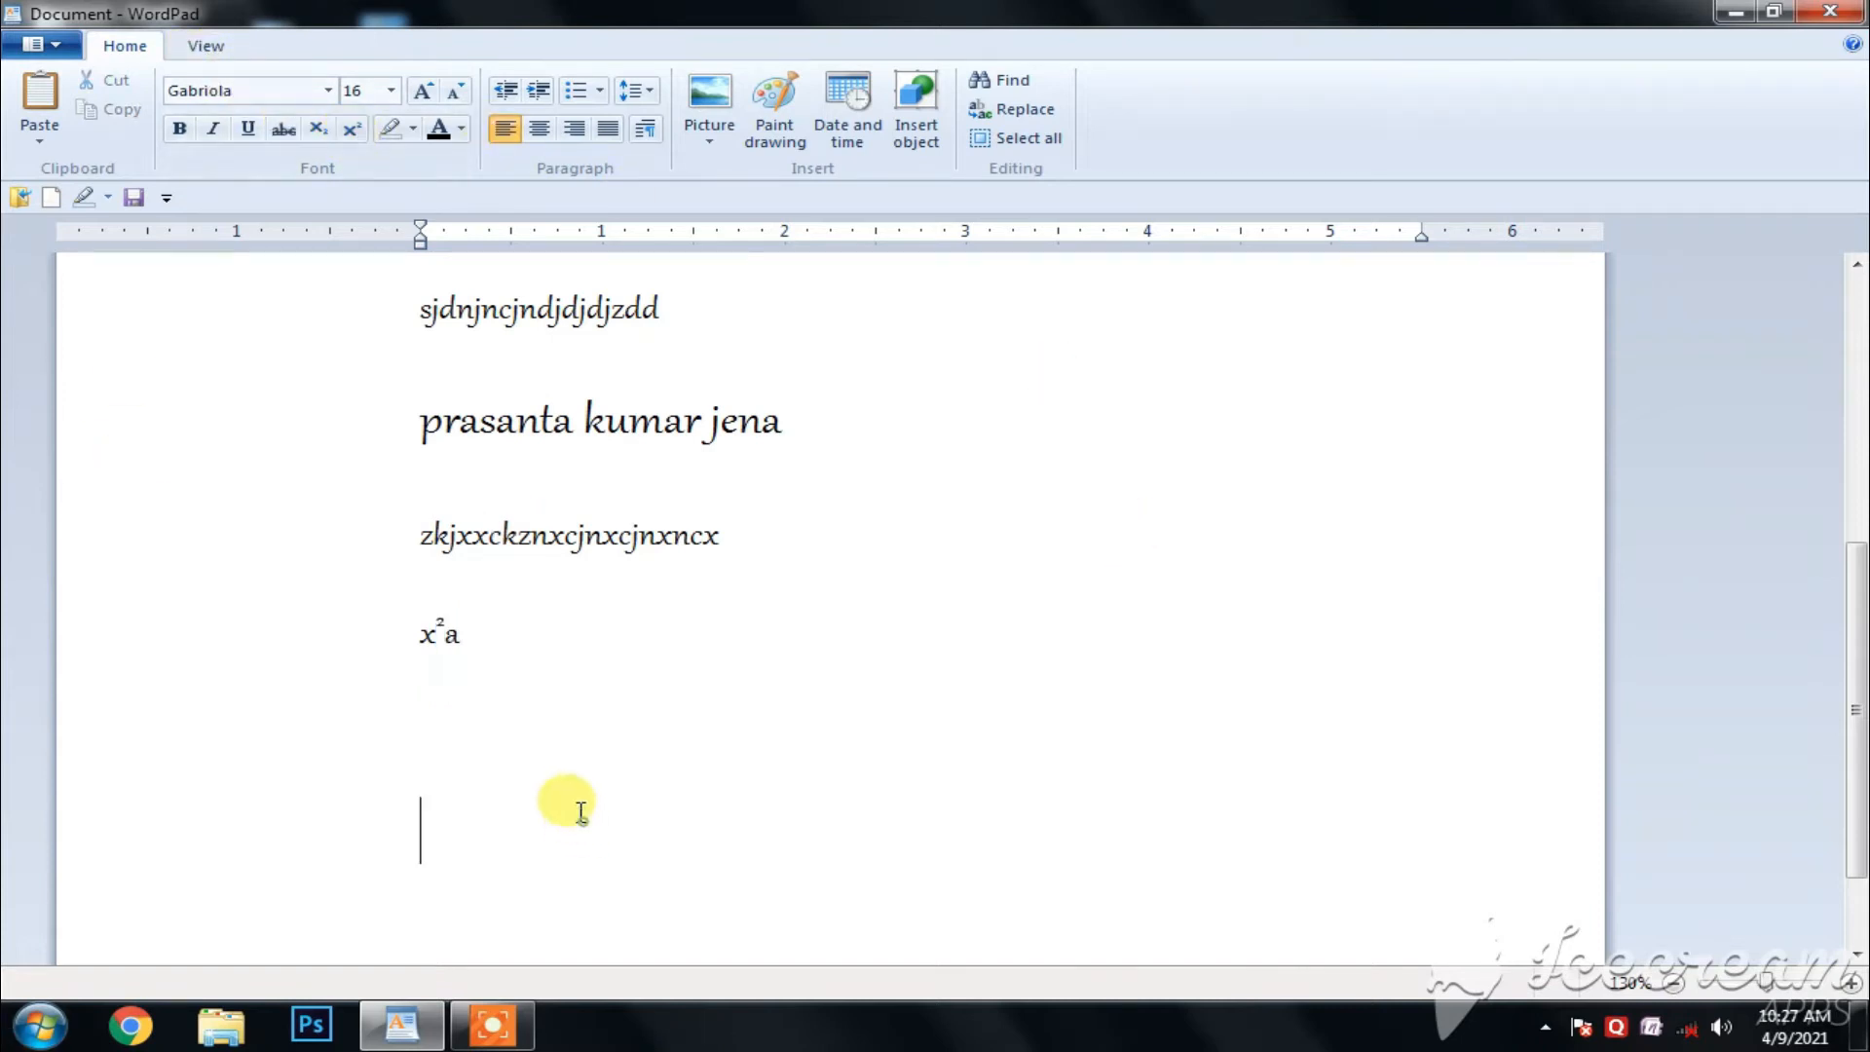
- Apply subscript to all but the first letter of the full name on the second line
scroll(599, 643, "up", 5)
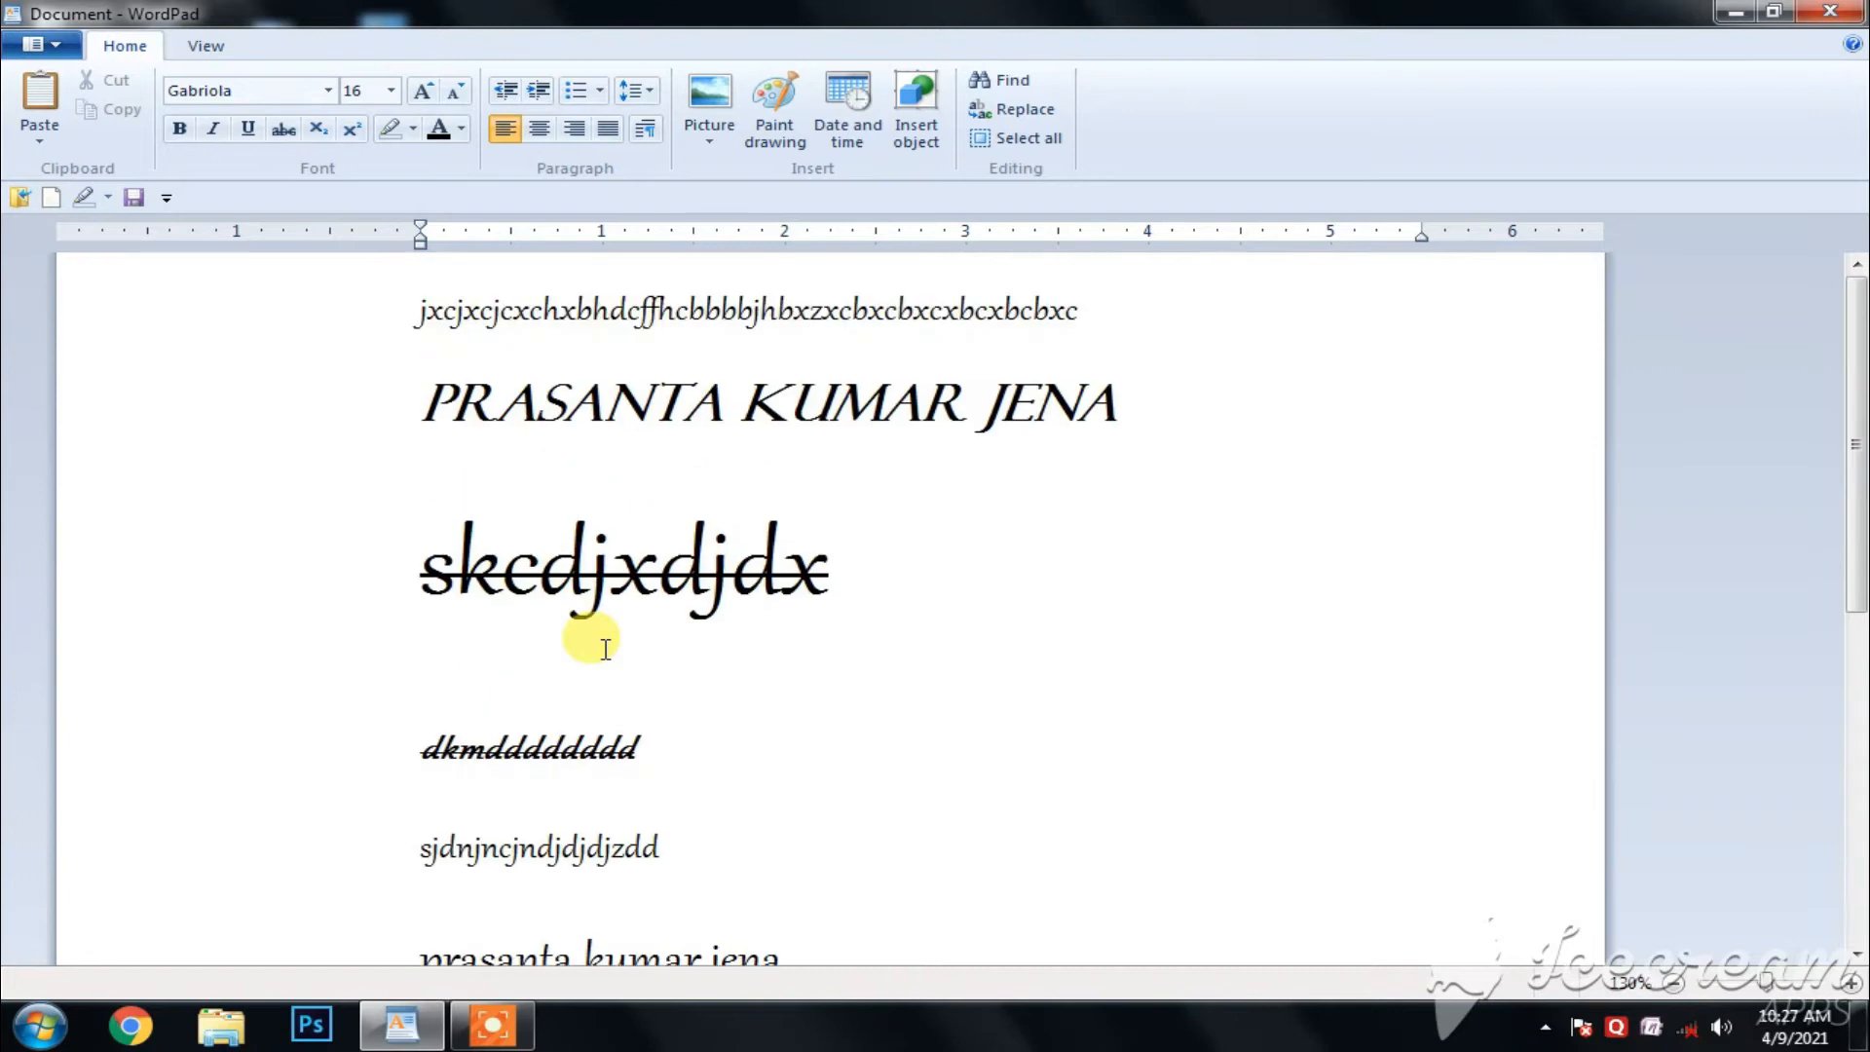
left_click(465, 402)
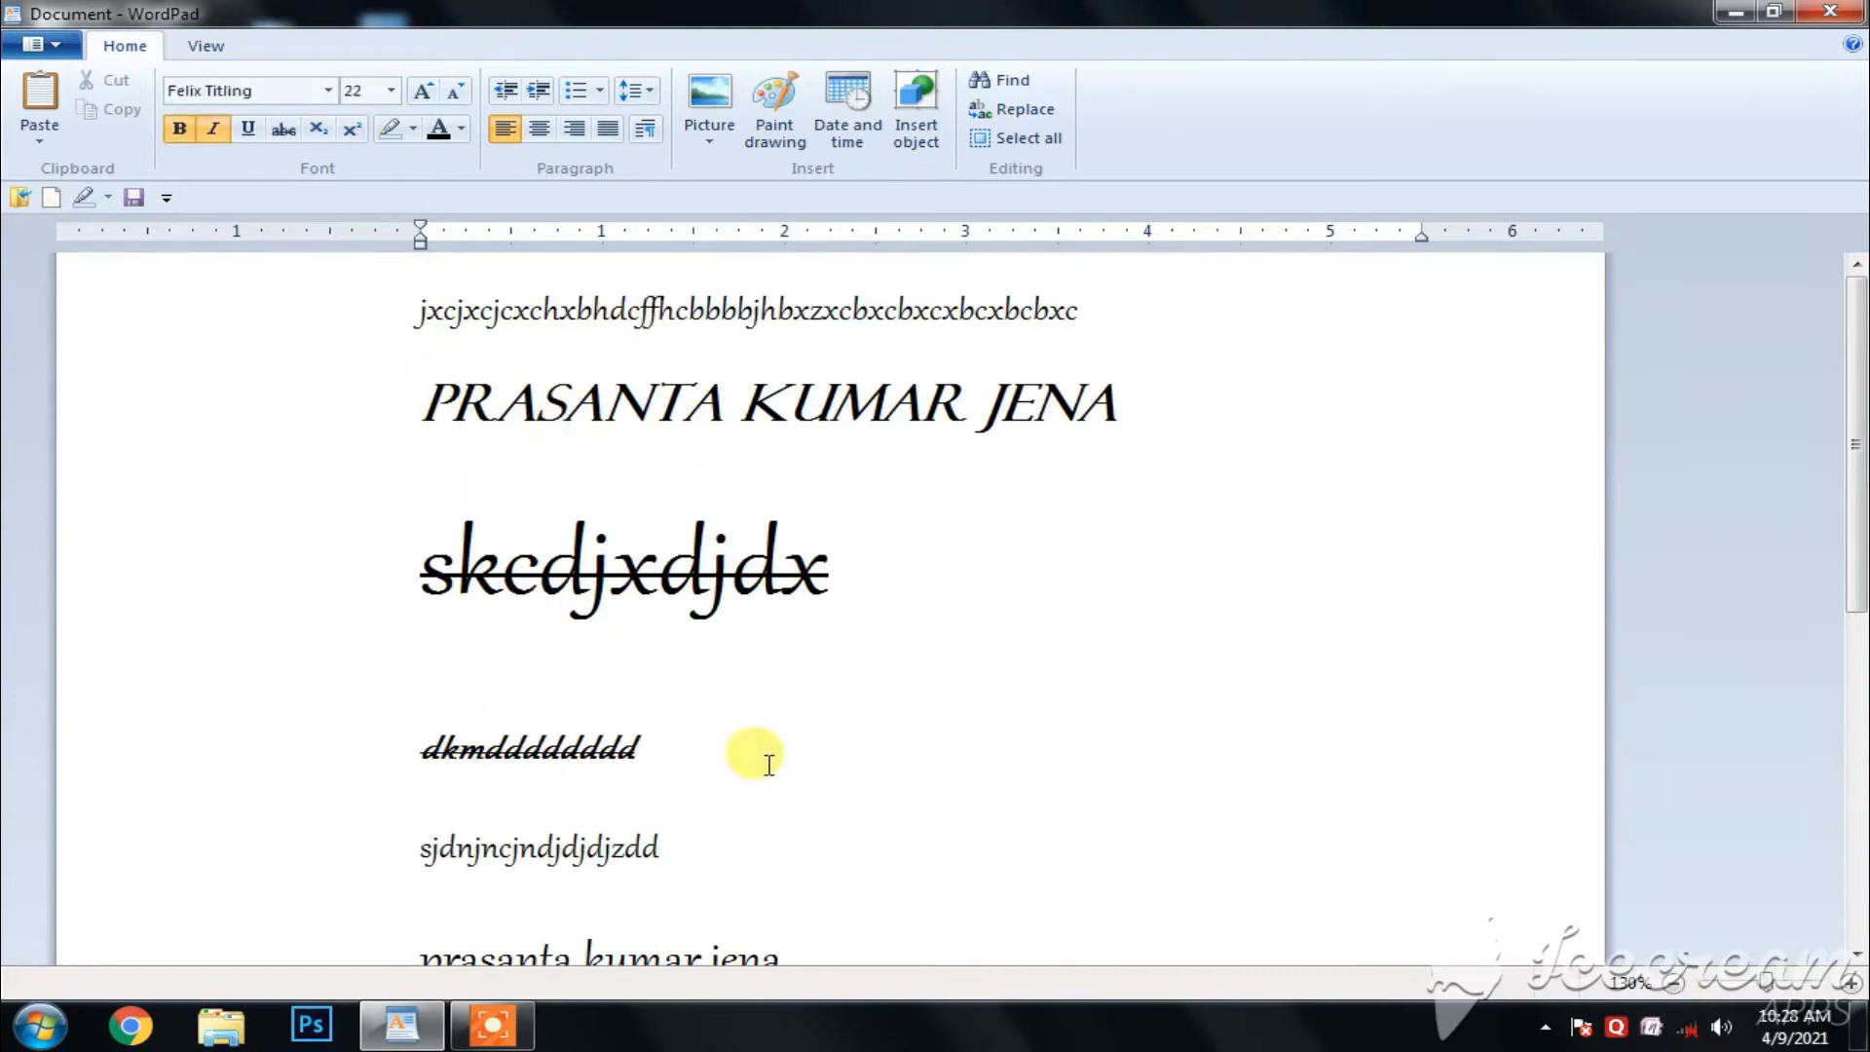
key("shift+Right")
key("shift+Right")
key("shift+Right")
key("shift+Right")
key("shift+Right")
key("shift+Right")
key("shift+Right")
key("shift+Right")
key("shift+Right")
key("shift+Right")
key("shift+Right")
key("shift+Right")
key("shift+Right")
key("shift+Right")
key("shift+Right")
key("shift+Right")
key("shift+Right")
key("shift+Right")
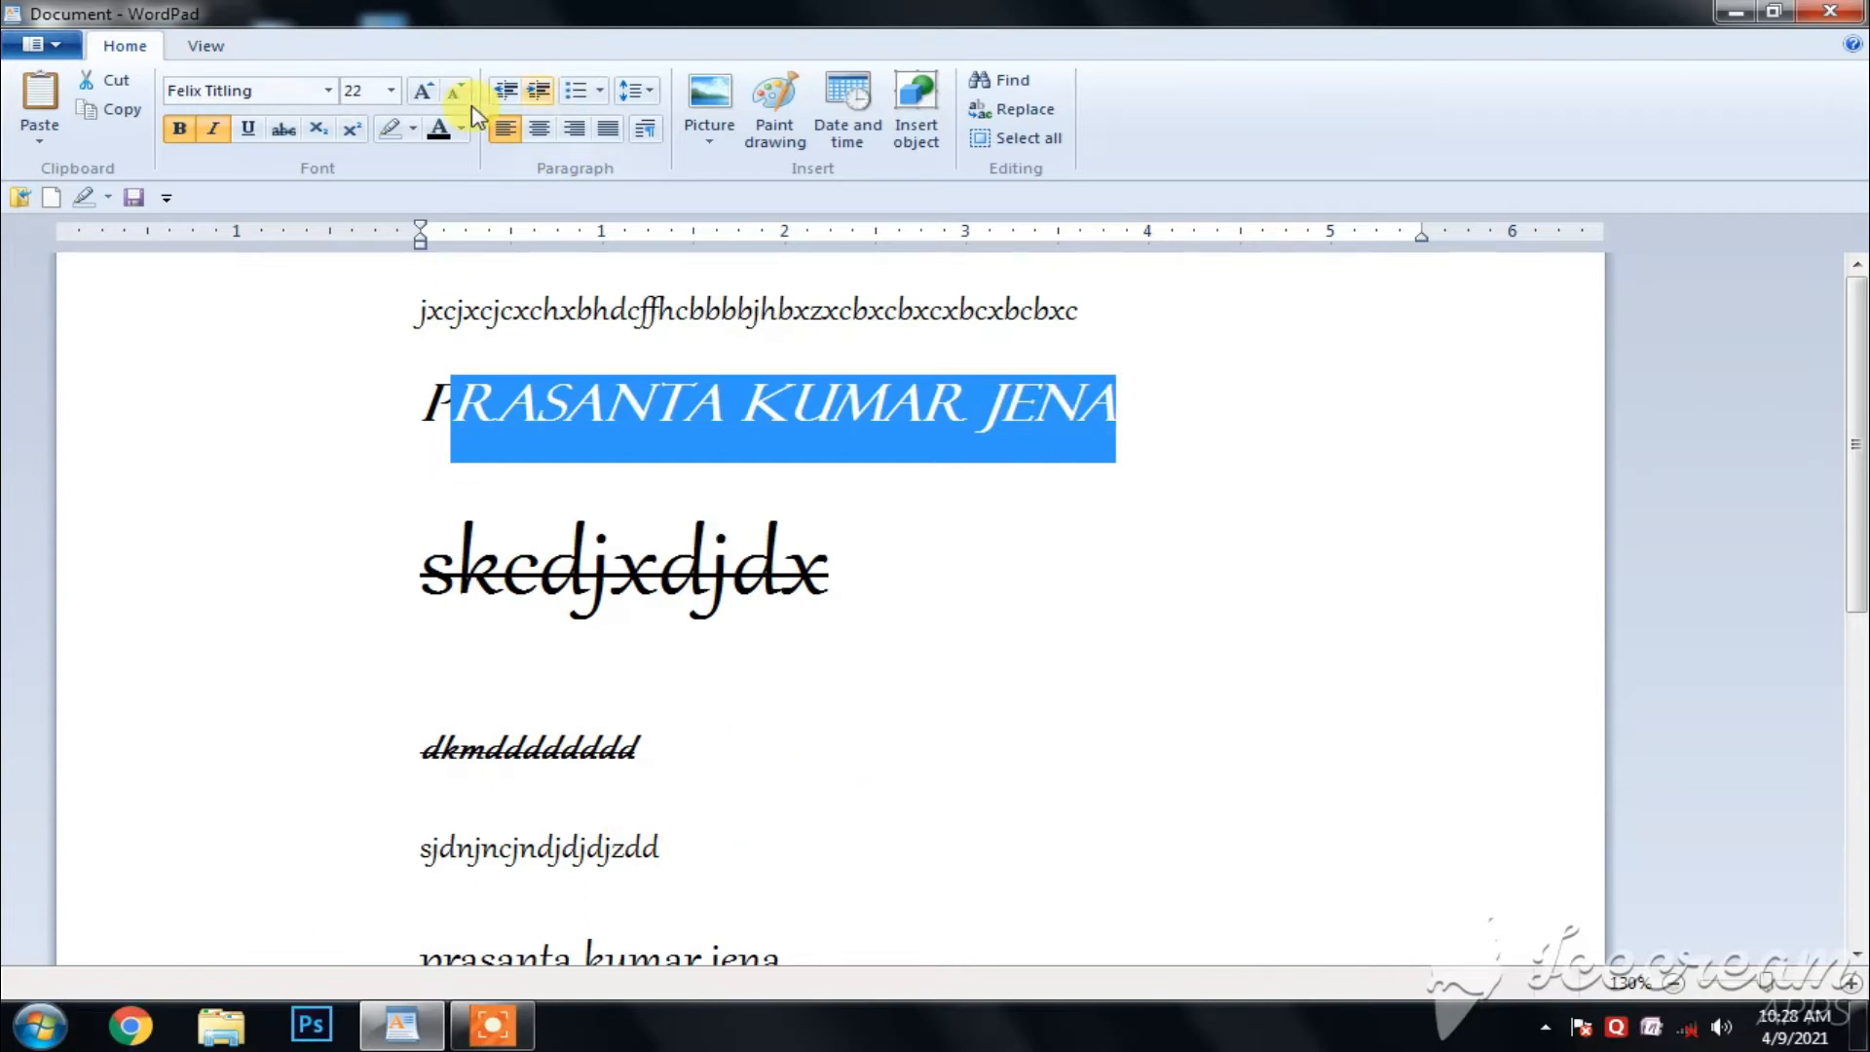
left_click(312, 135)
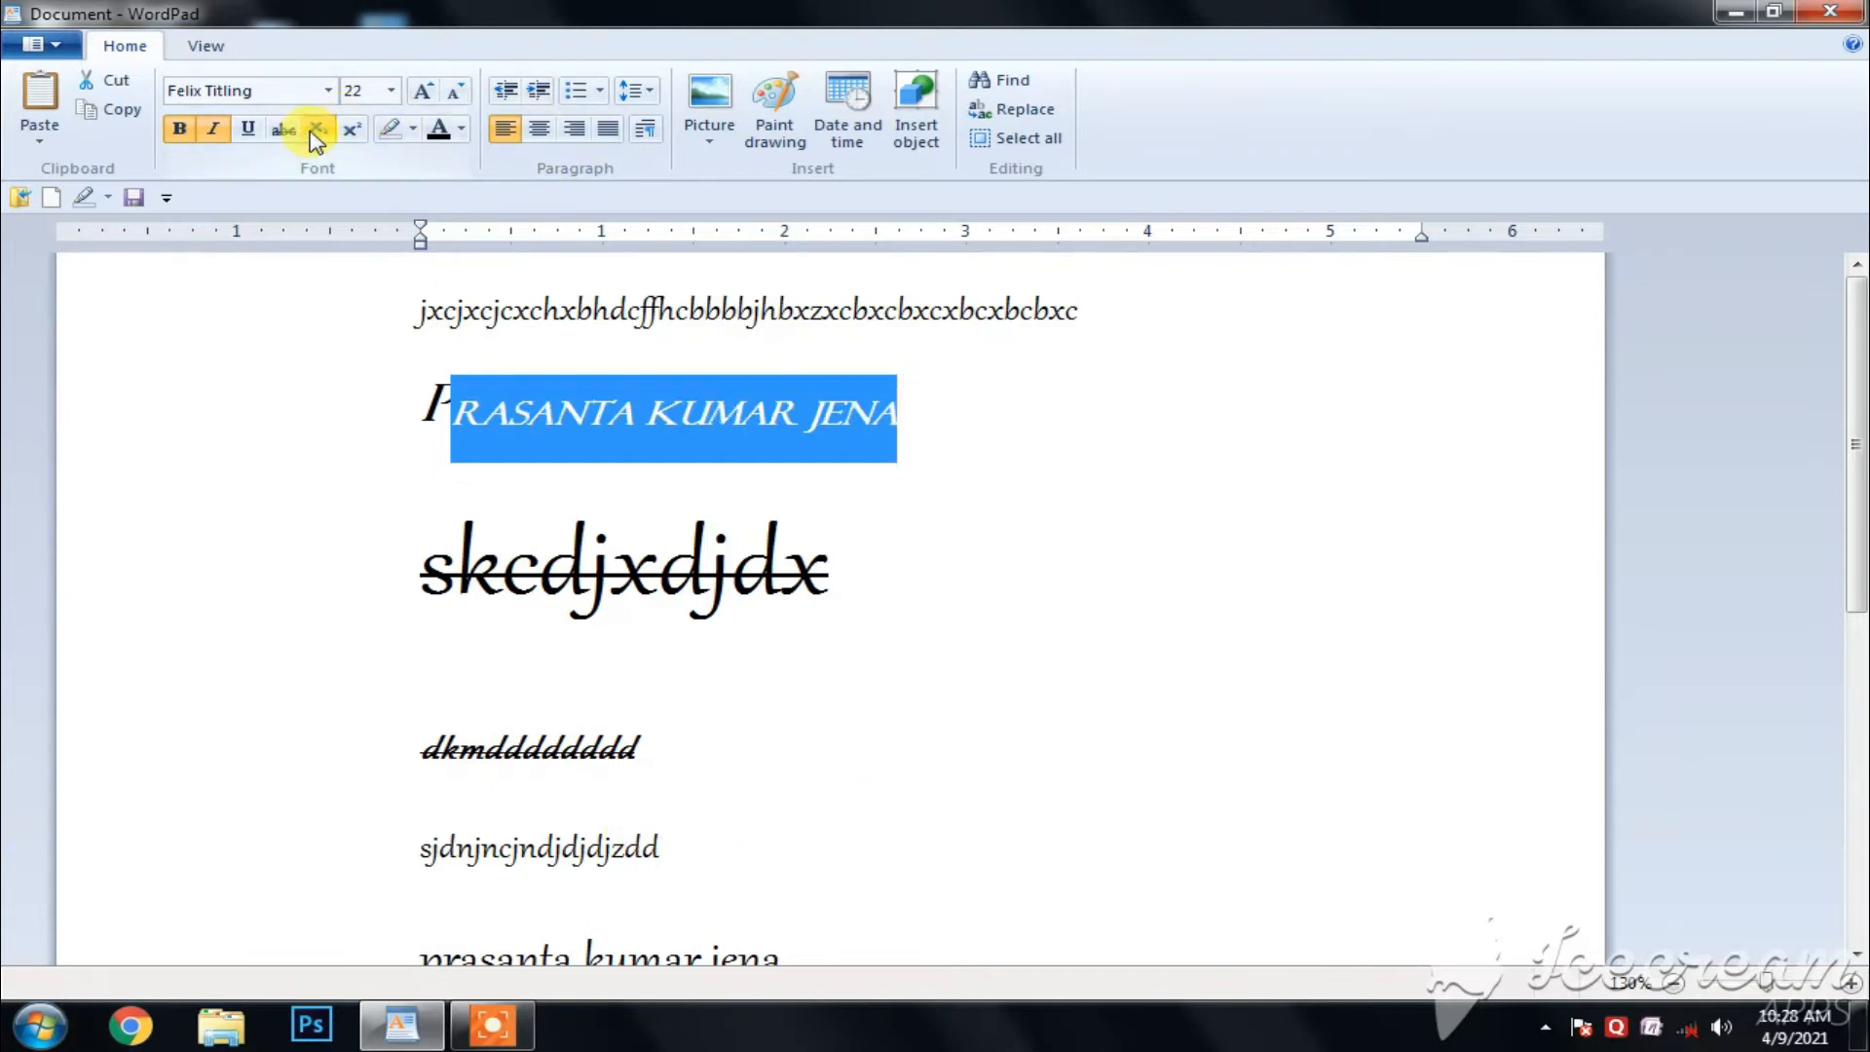
left_click(1237, 574)
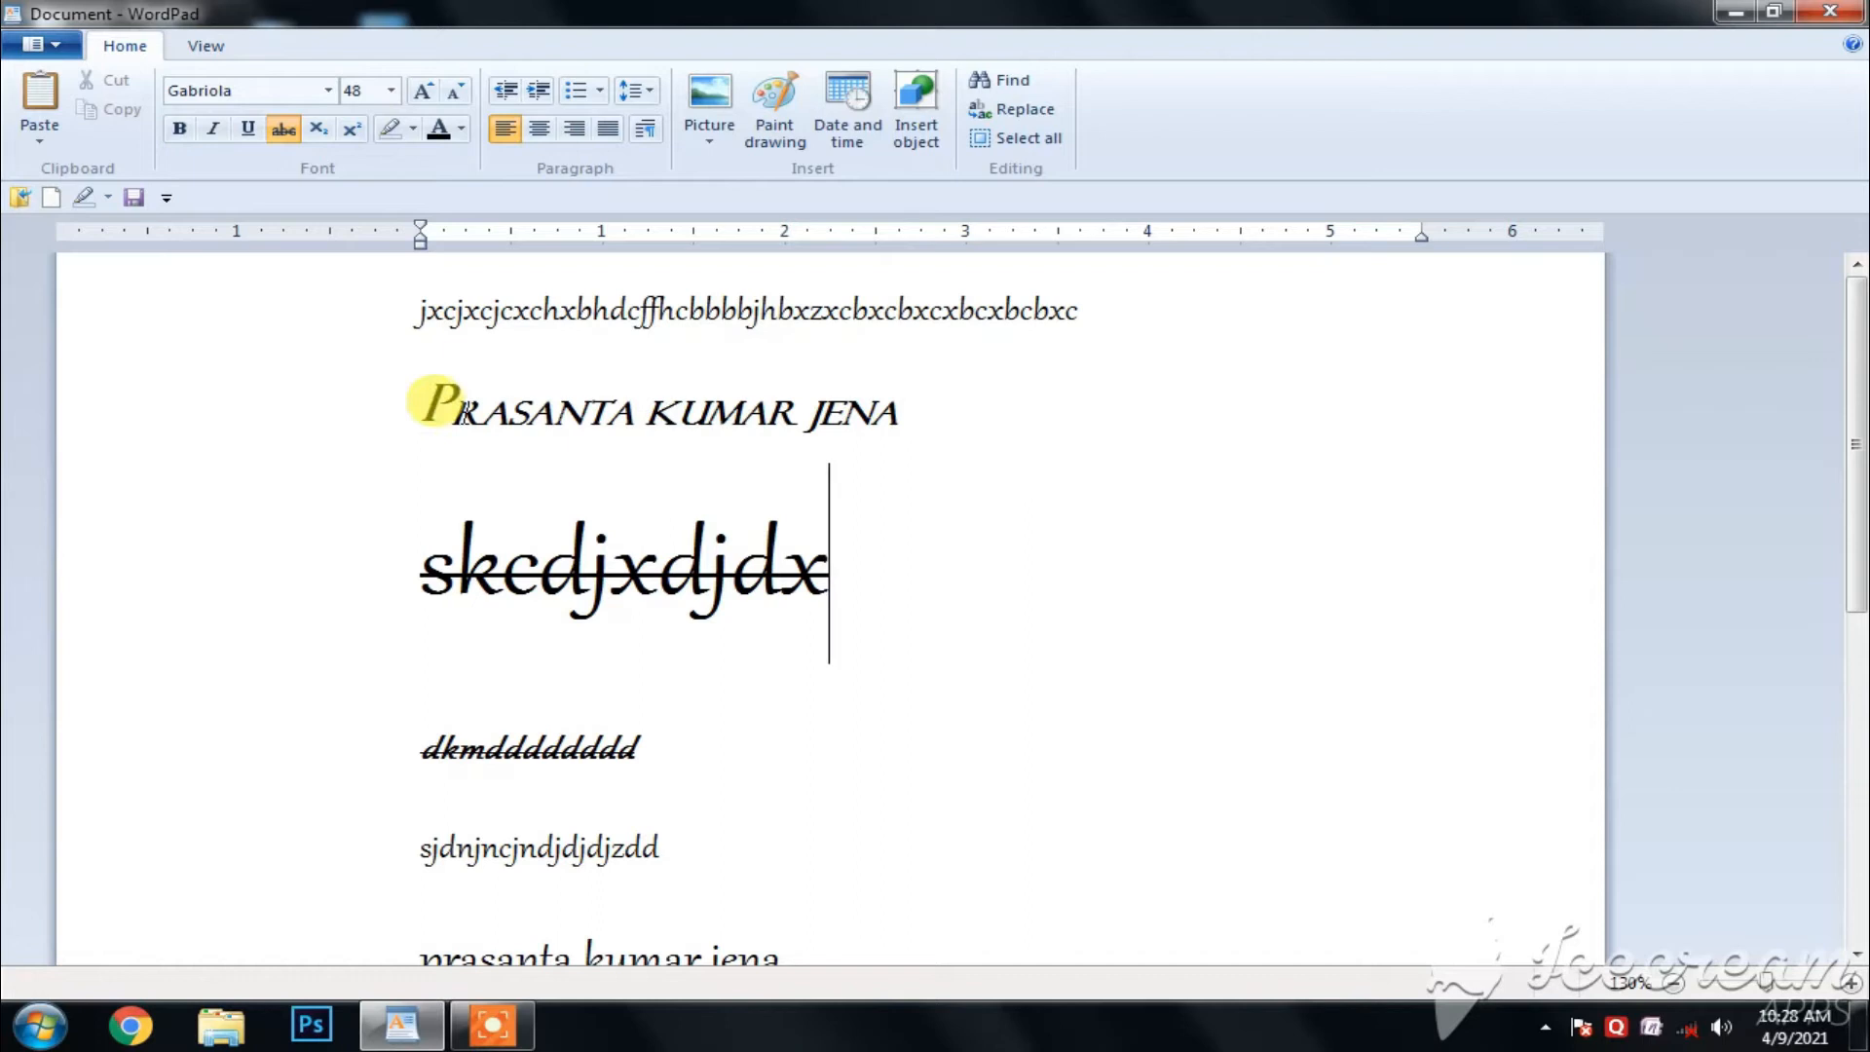
- Change all but the first letter of the full name on the second line to superscript
left_click(443, 404)
key("shift+Right")
key("shift+Right")
key("shift+Right")
key("shift+Right")
key("shift+Right")
key("shift+Right")
key("shift+Right")
key("shift+Right")
key("shift+Right")
key("shift+Right")
key("shift+Right")
key("shift+Right")
key("shift+Right")
key("shift+Right")
key("shift+Right")
key("shift+Right")
key("shift+Right")
key("shift+Right")
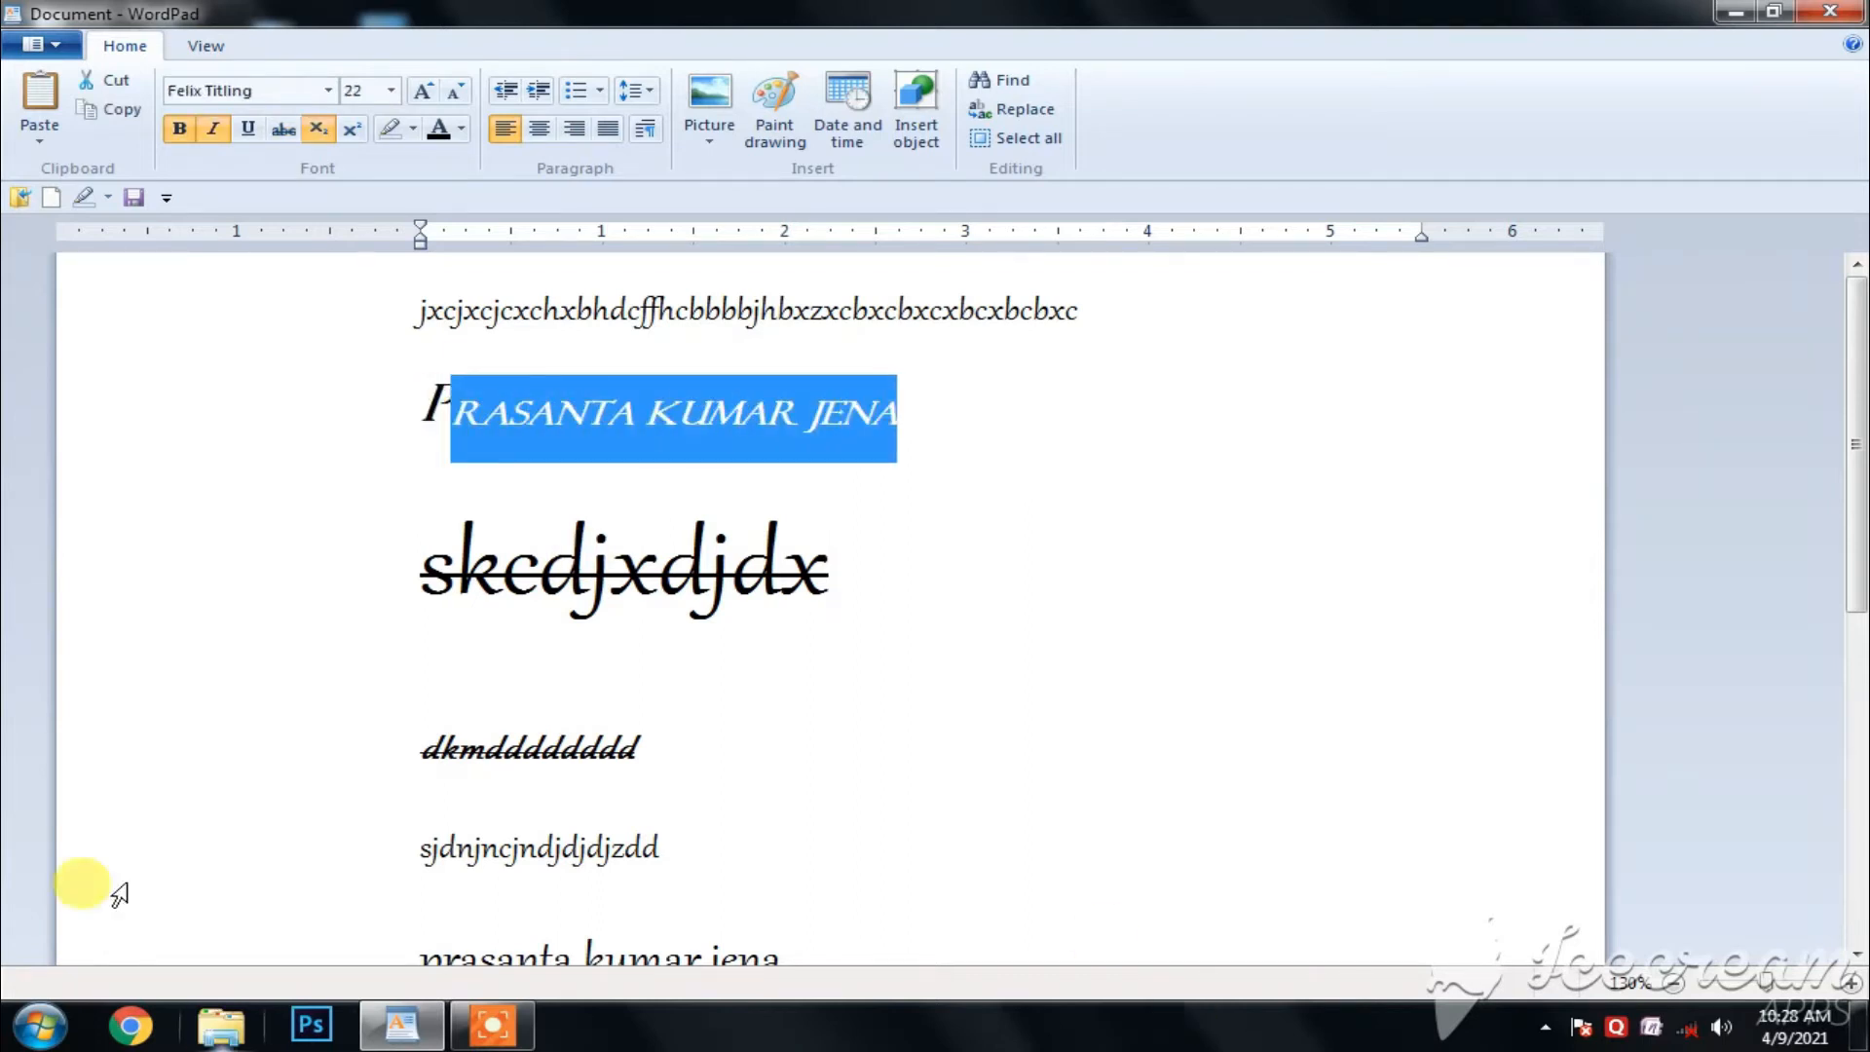
left_click(352, 129)
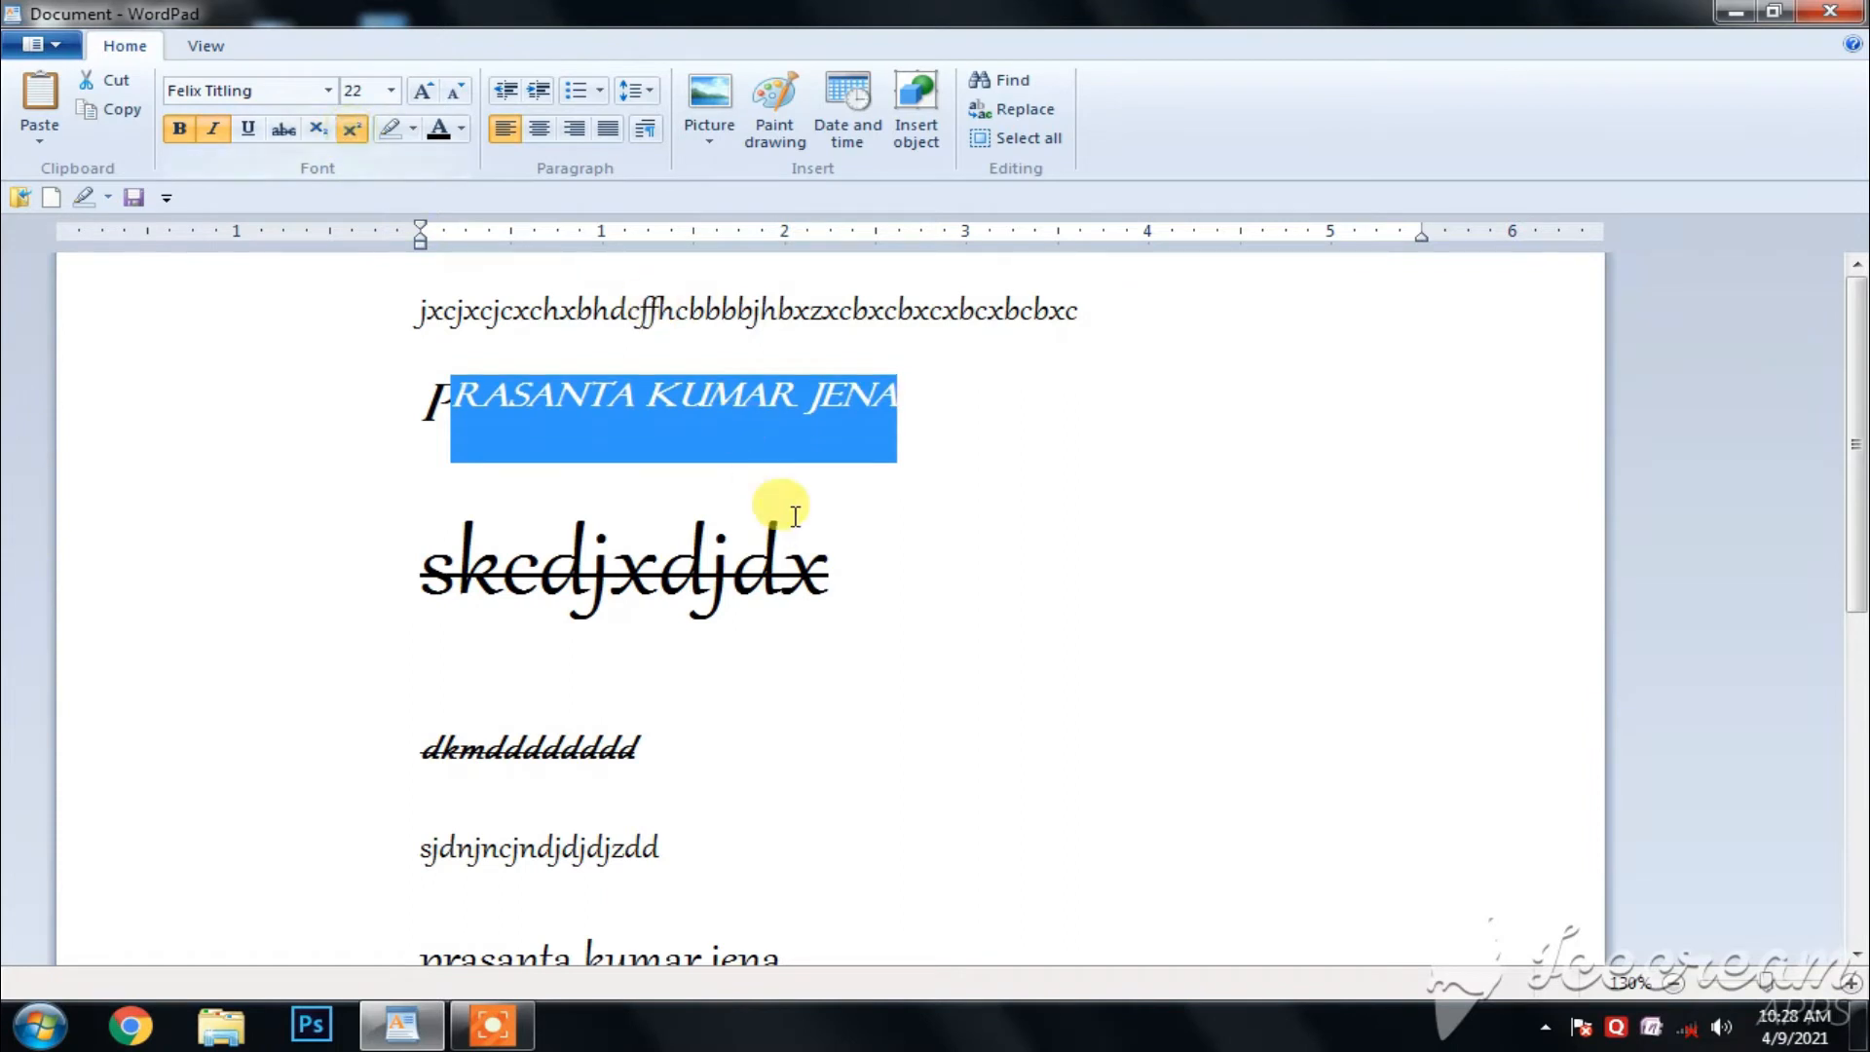
left_click(780, 511)
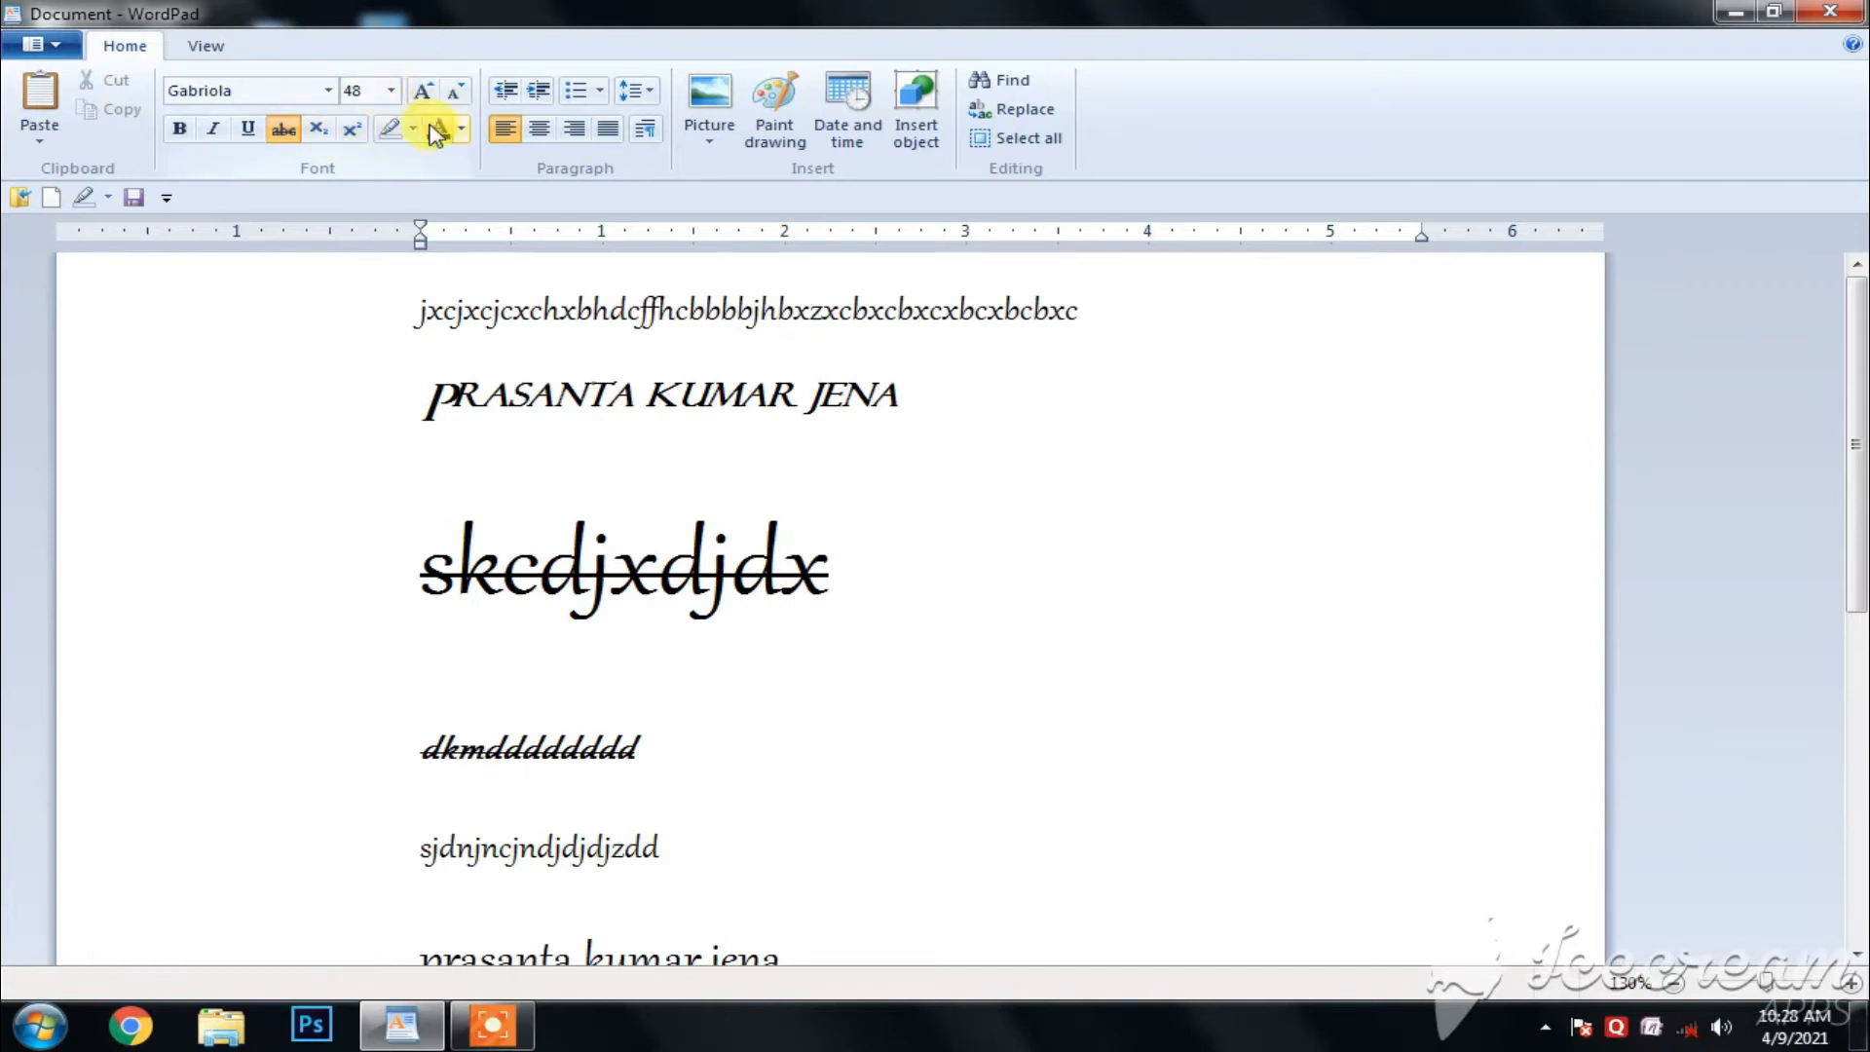
- Highlight the full name on the second line in bright green
left_click_drag(926, 389, 520, 385)
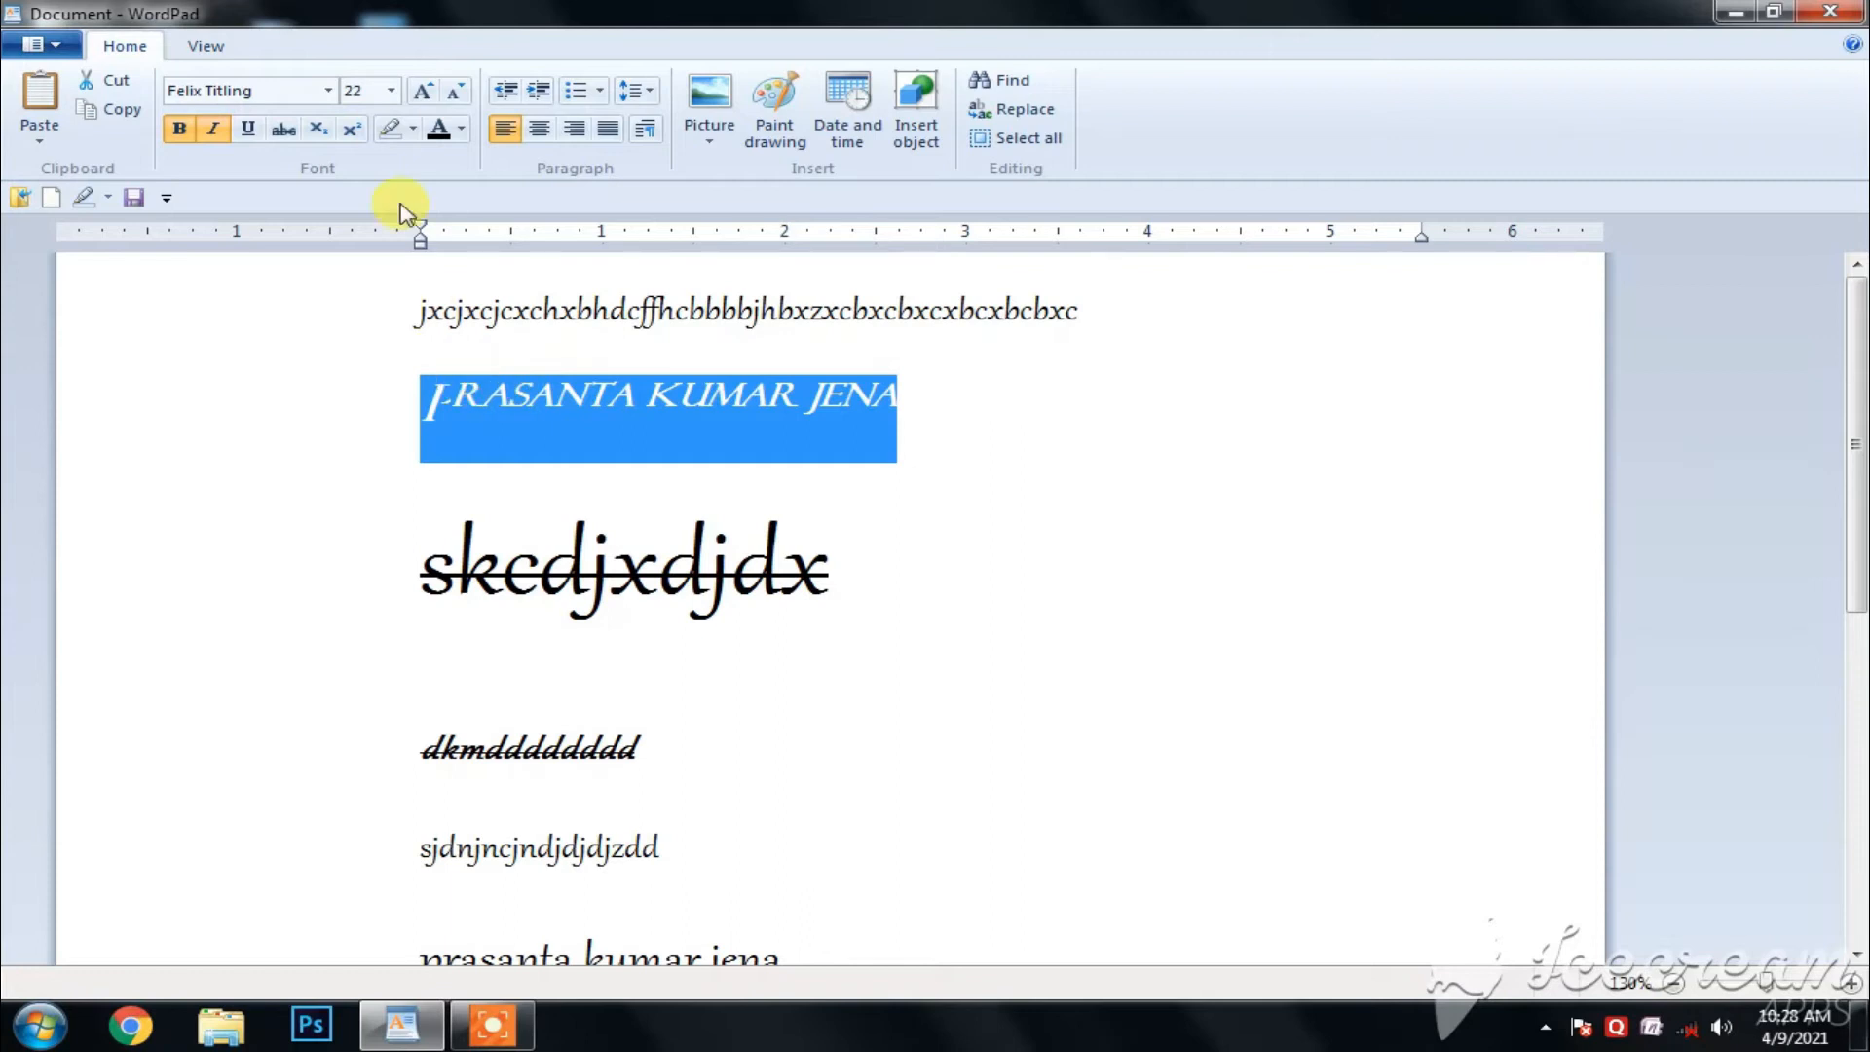
left_click(413, 131)
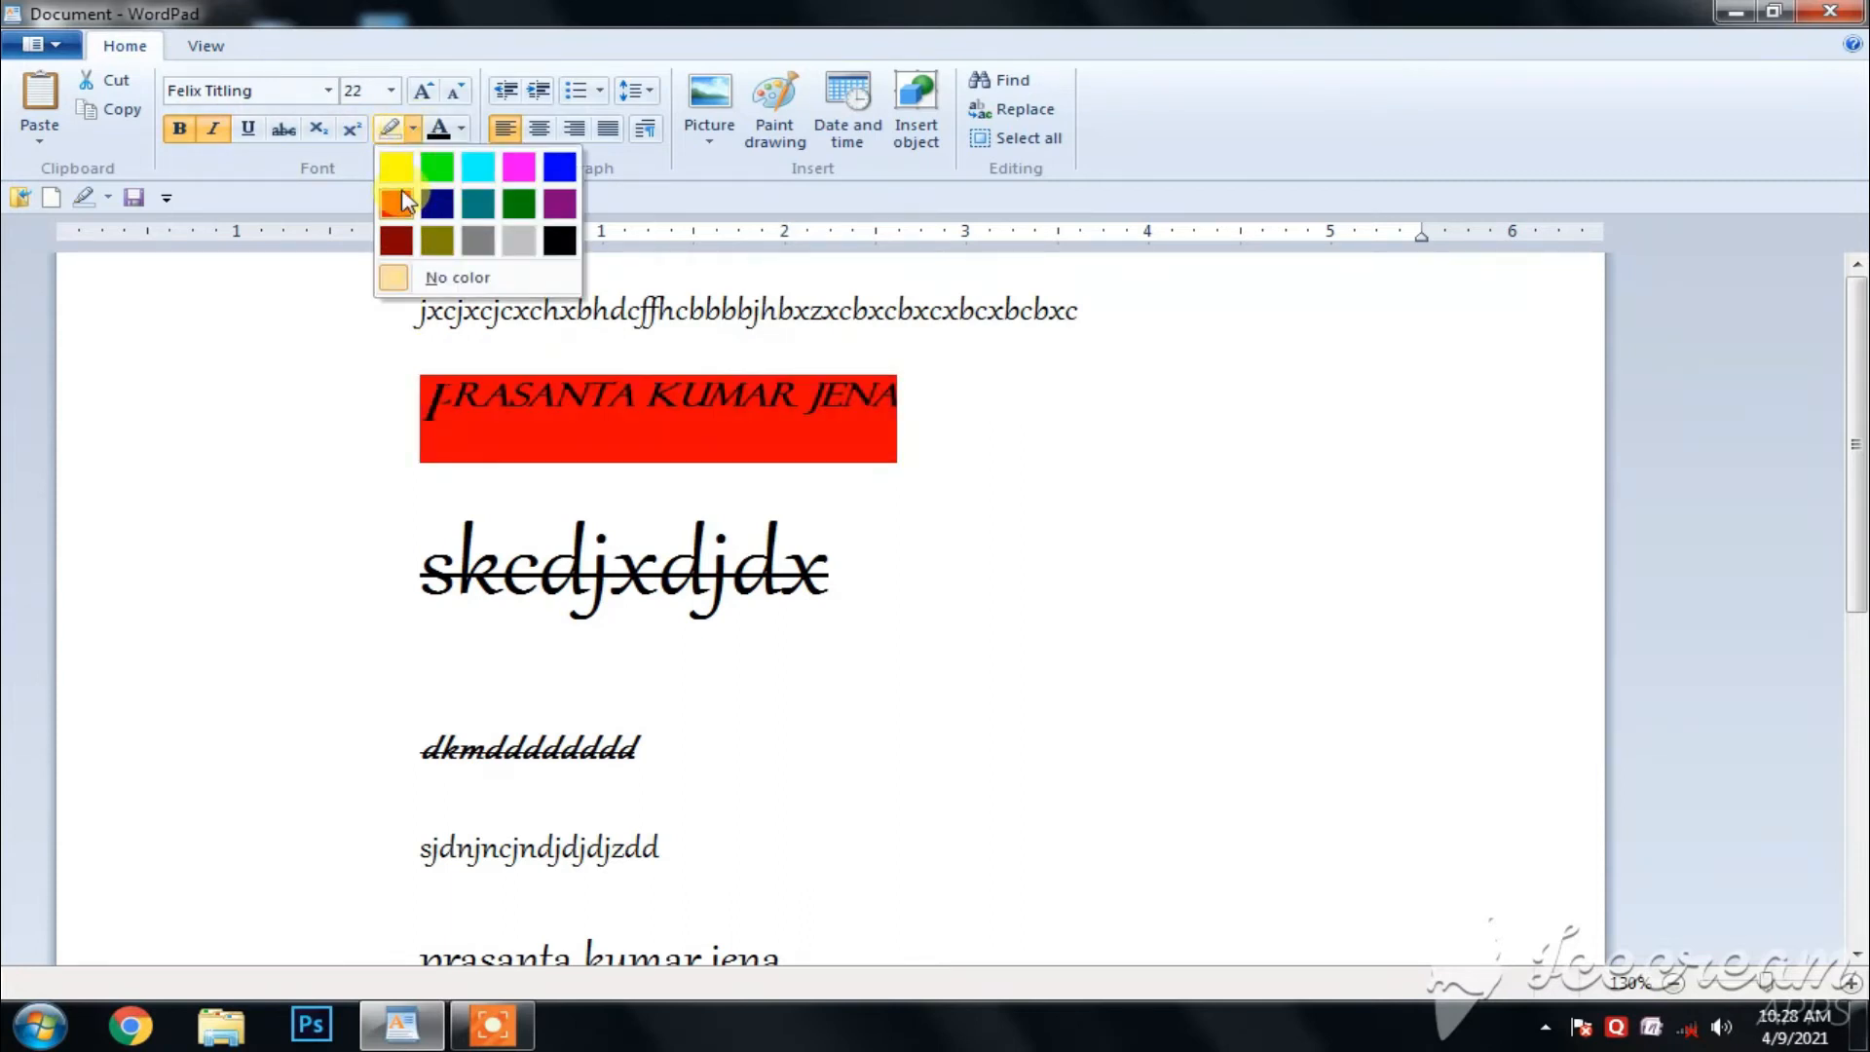
left_click(433, 171)
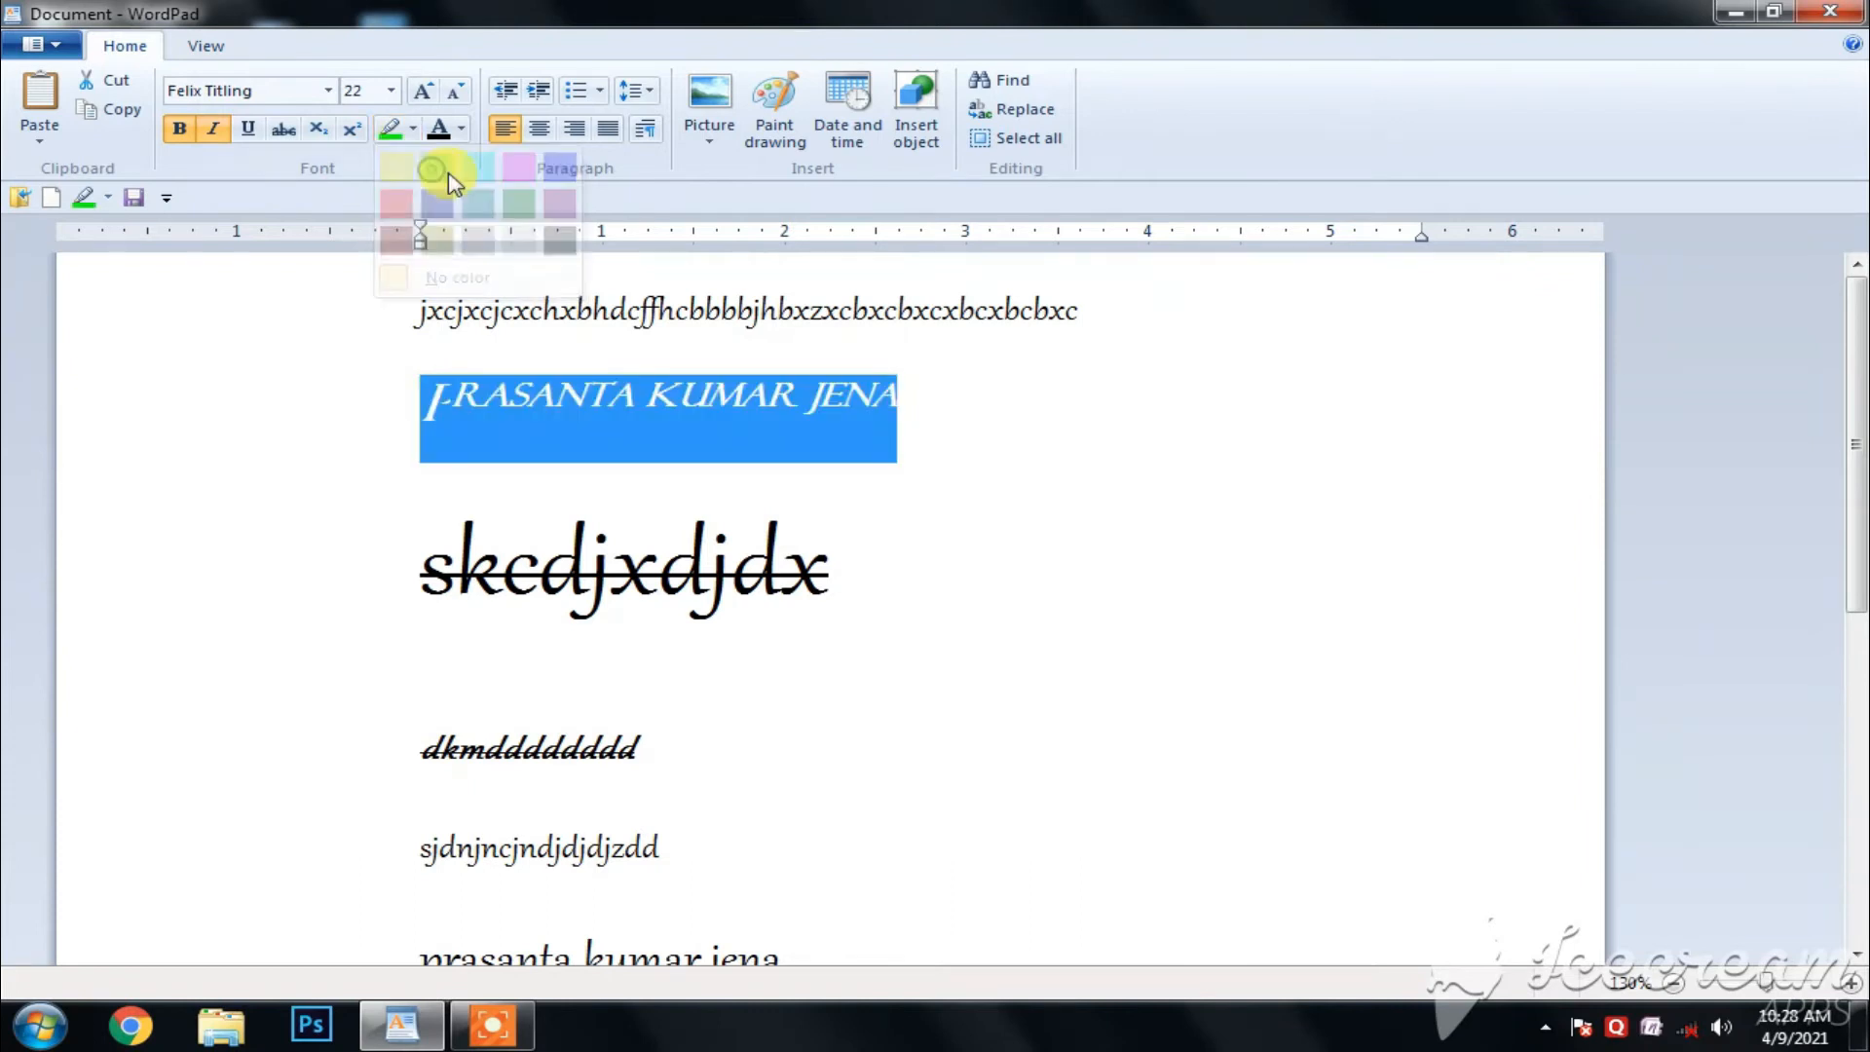
left_click(772, 785)
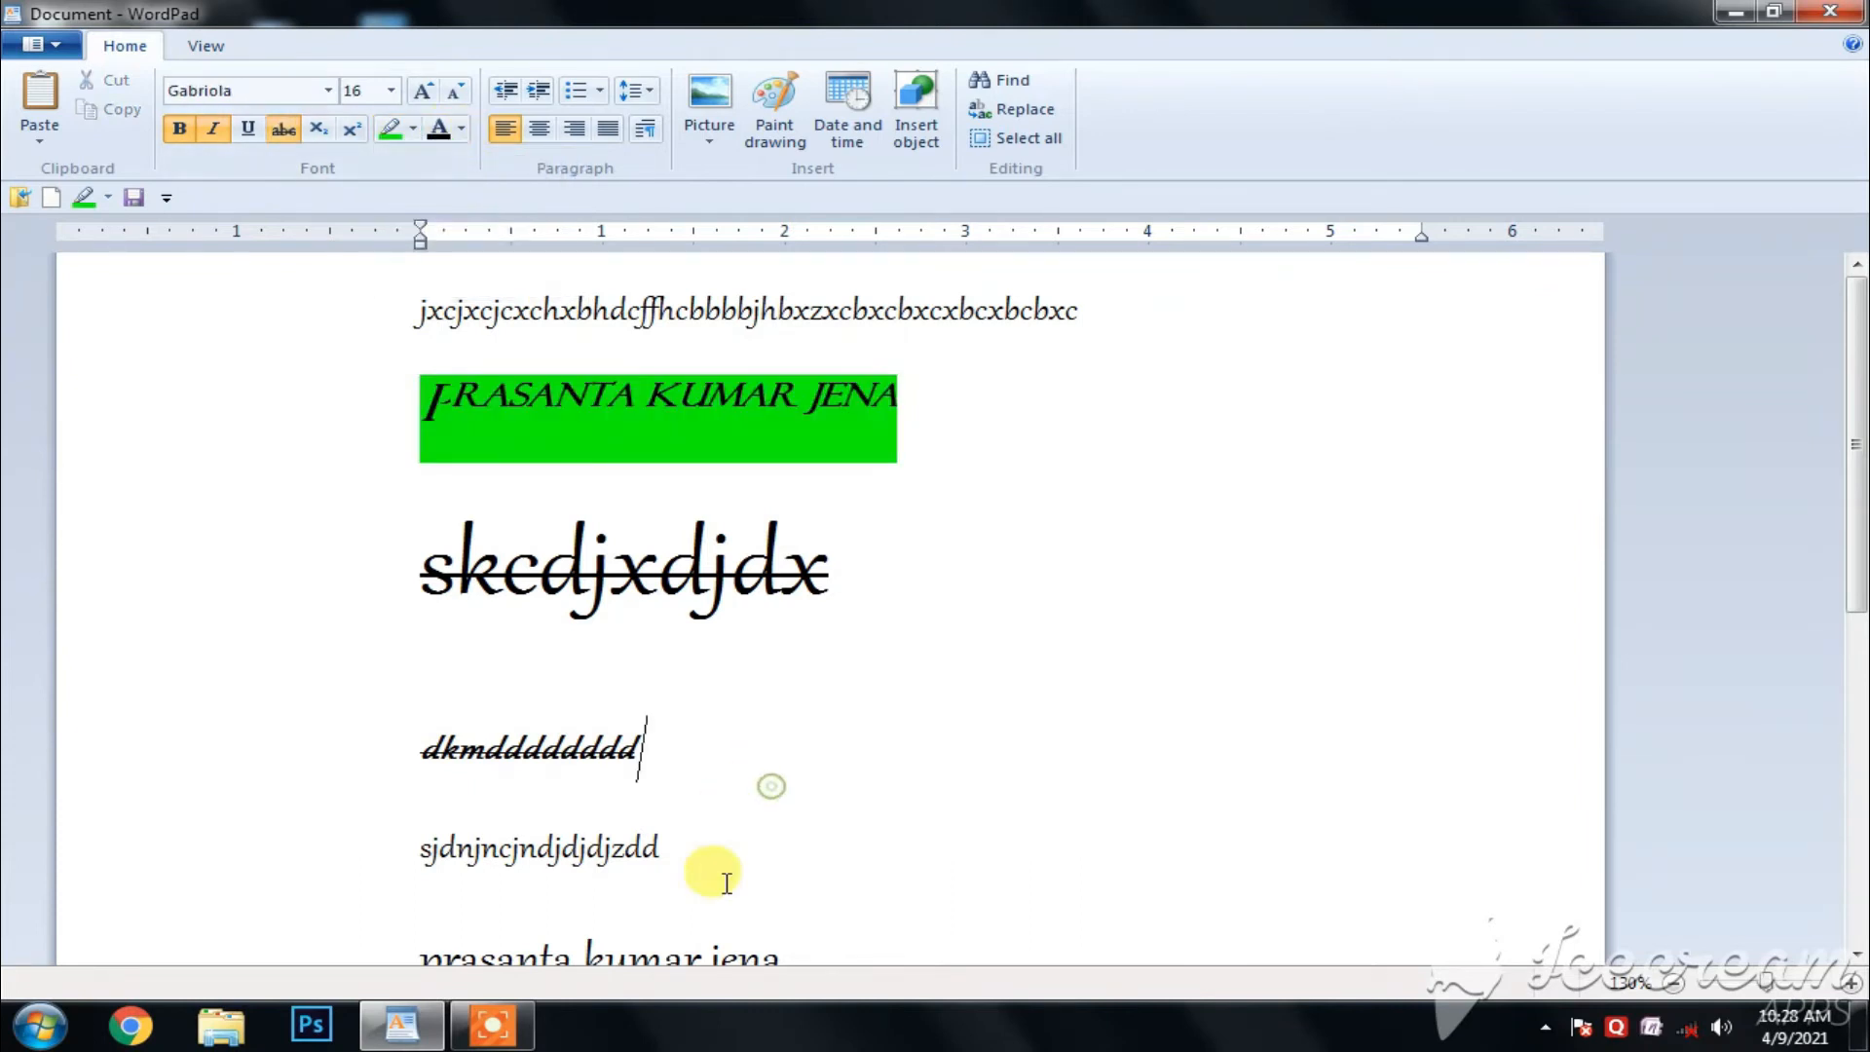
left_click_drag(656, 843, 435, 849)
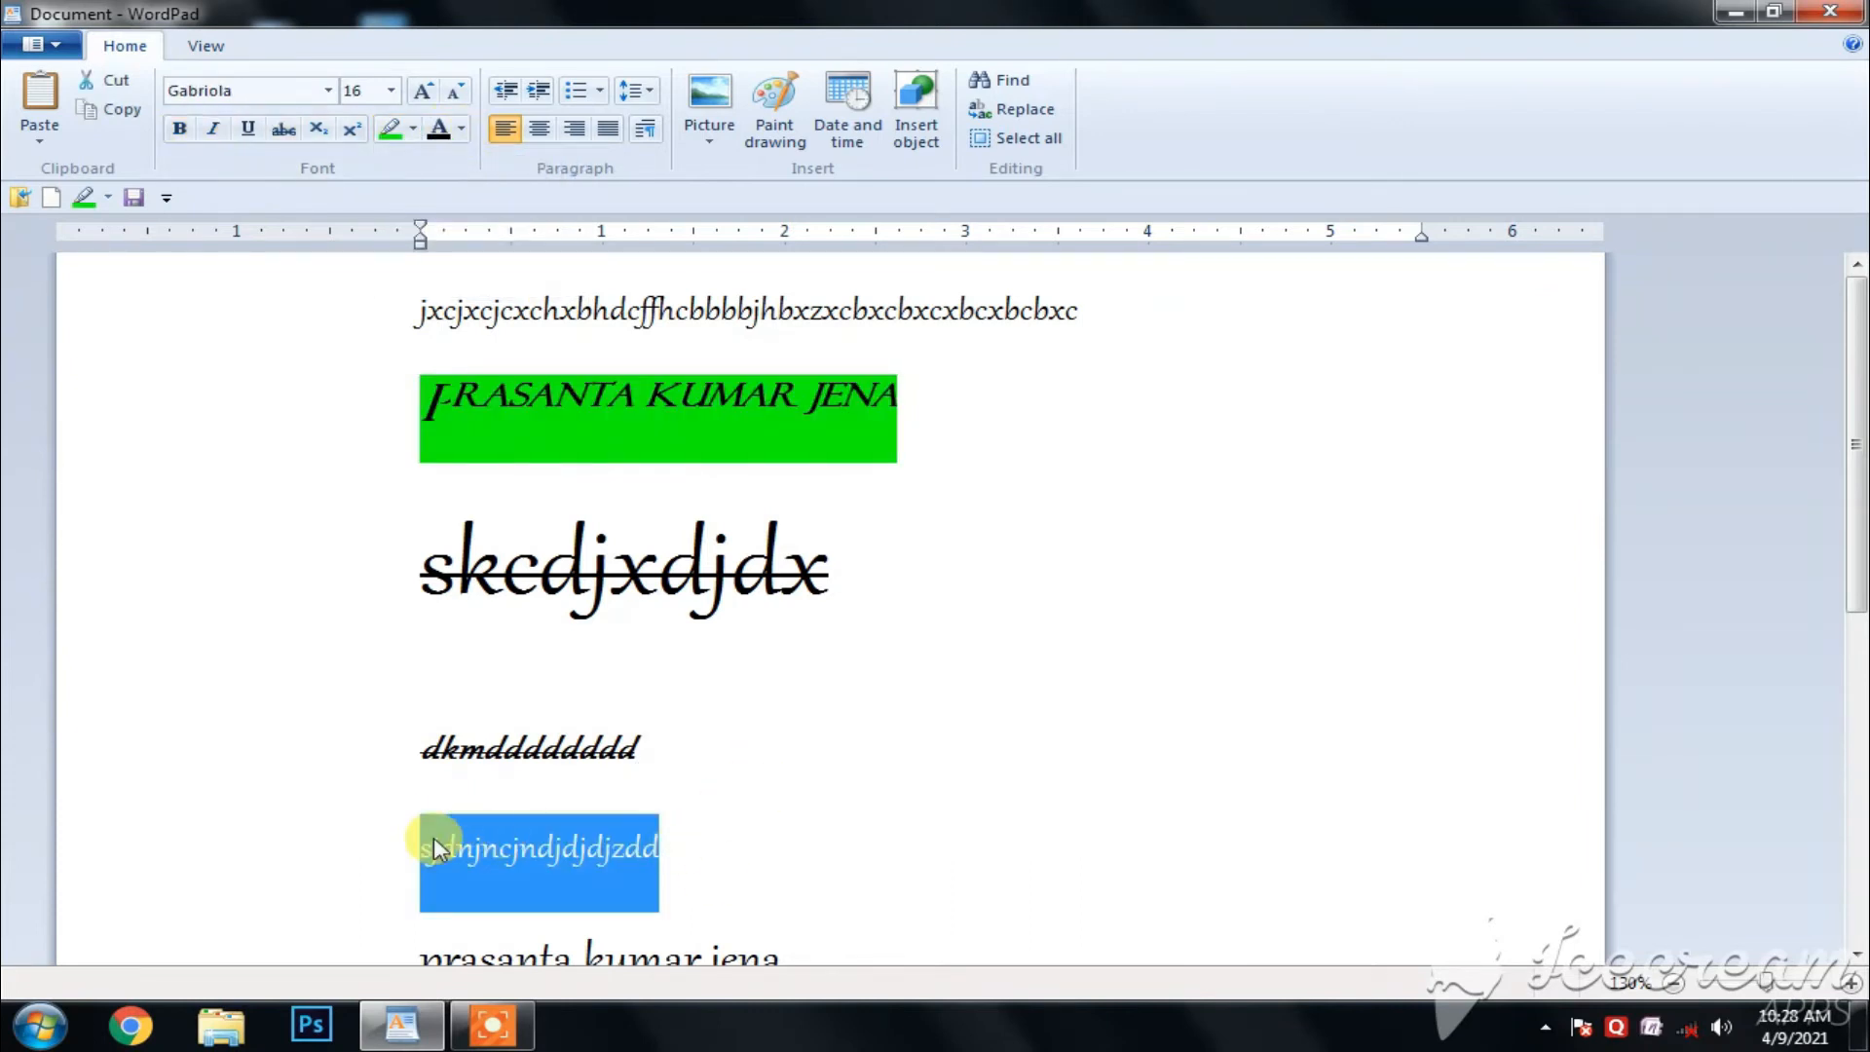
left_click(461, 129)
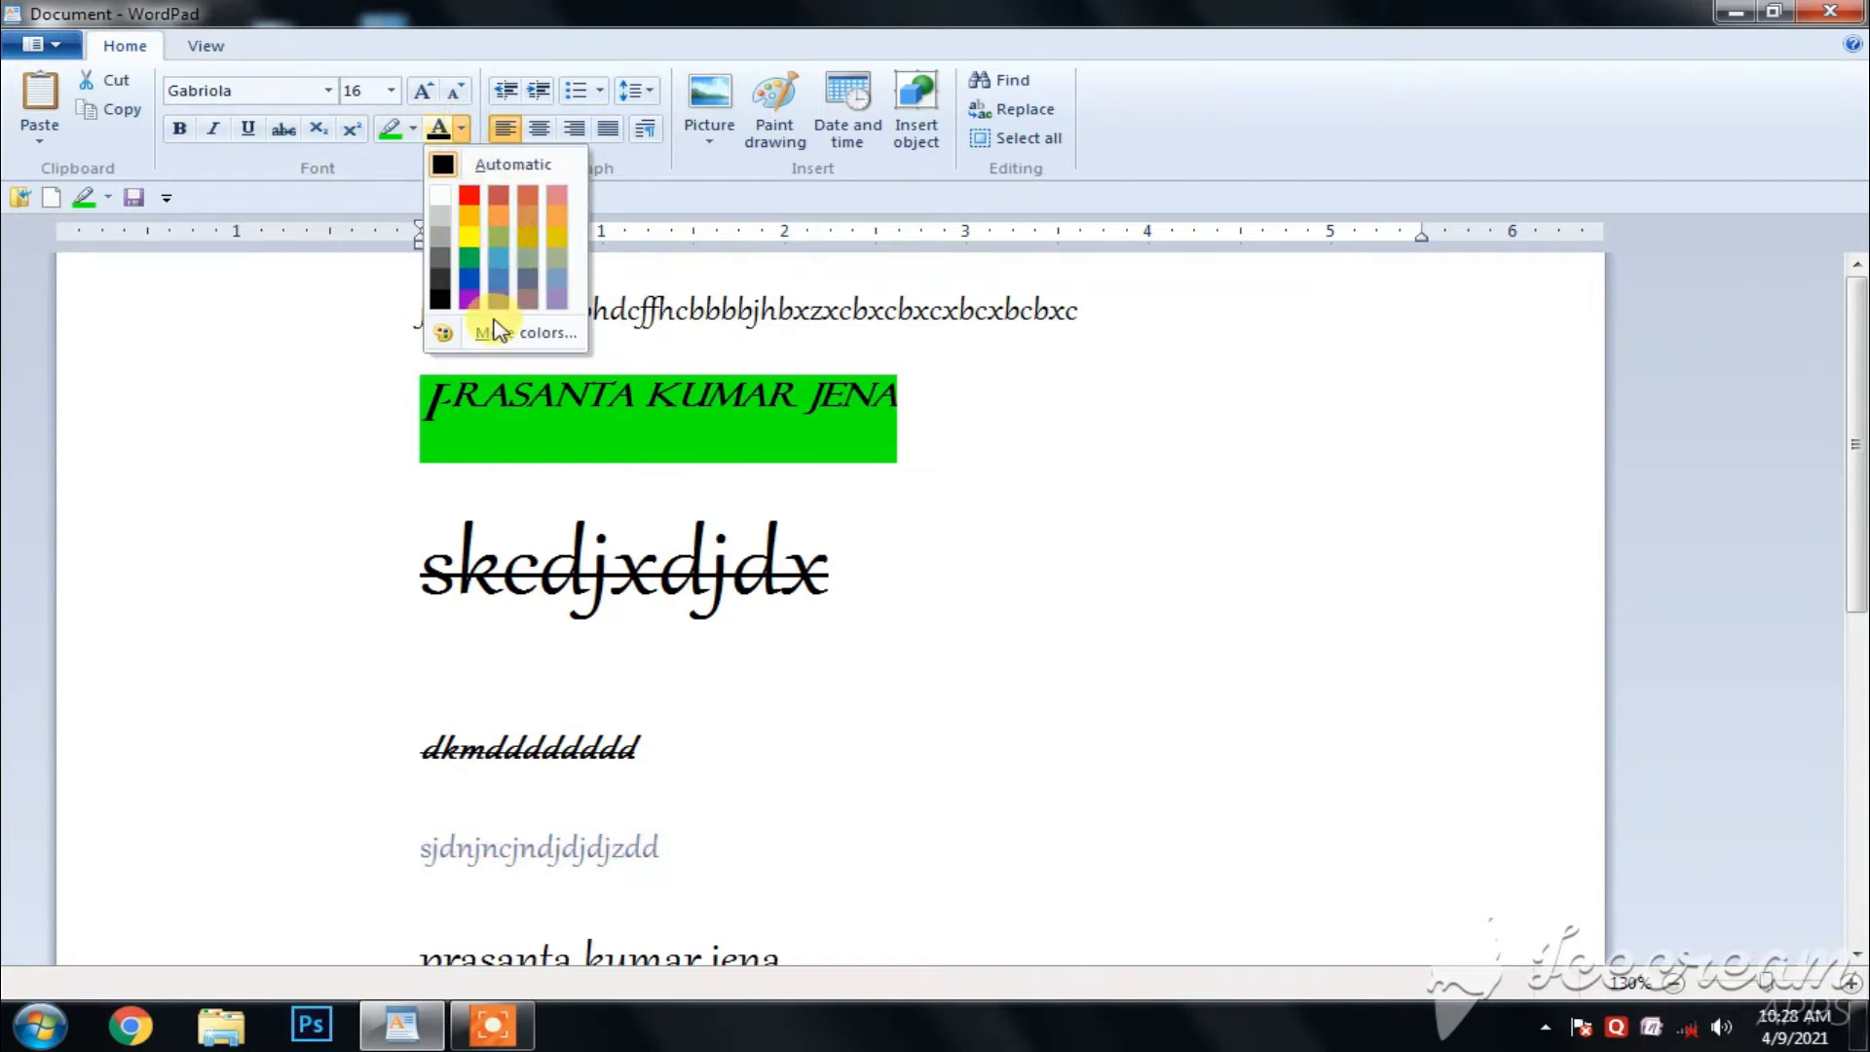
left_click(1199, 353)
- Set the text colour of the full name on the second line to yellow, and reset it to Automatic
left_click_drag(926, 405, 505, 400)
left_click(462, 129)
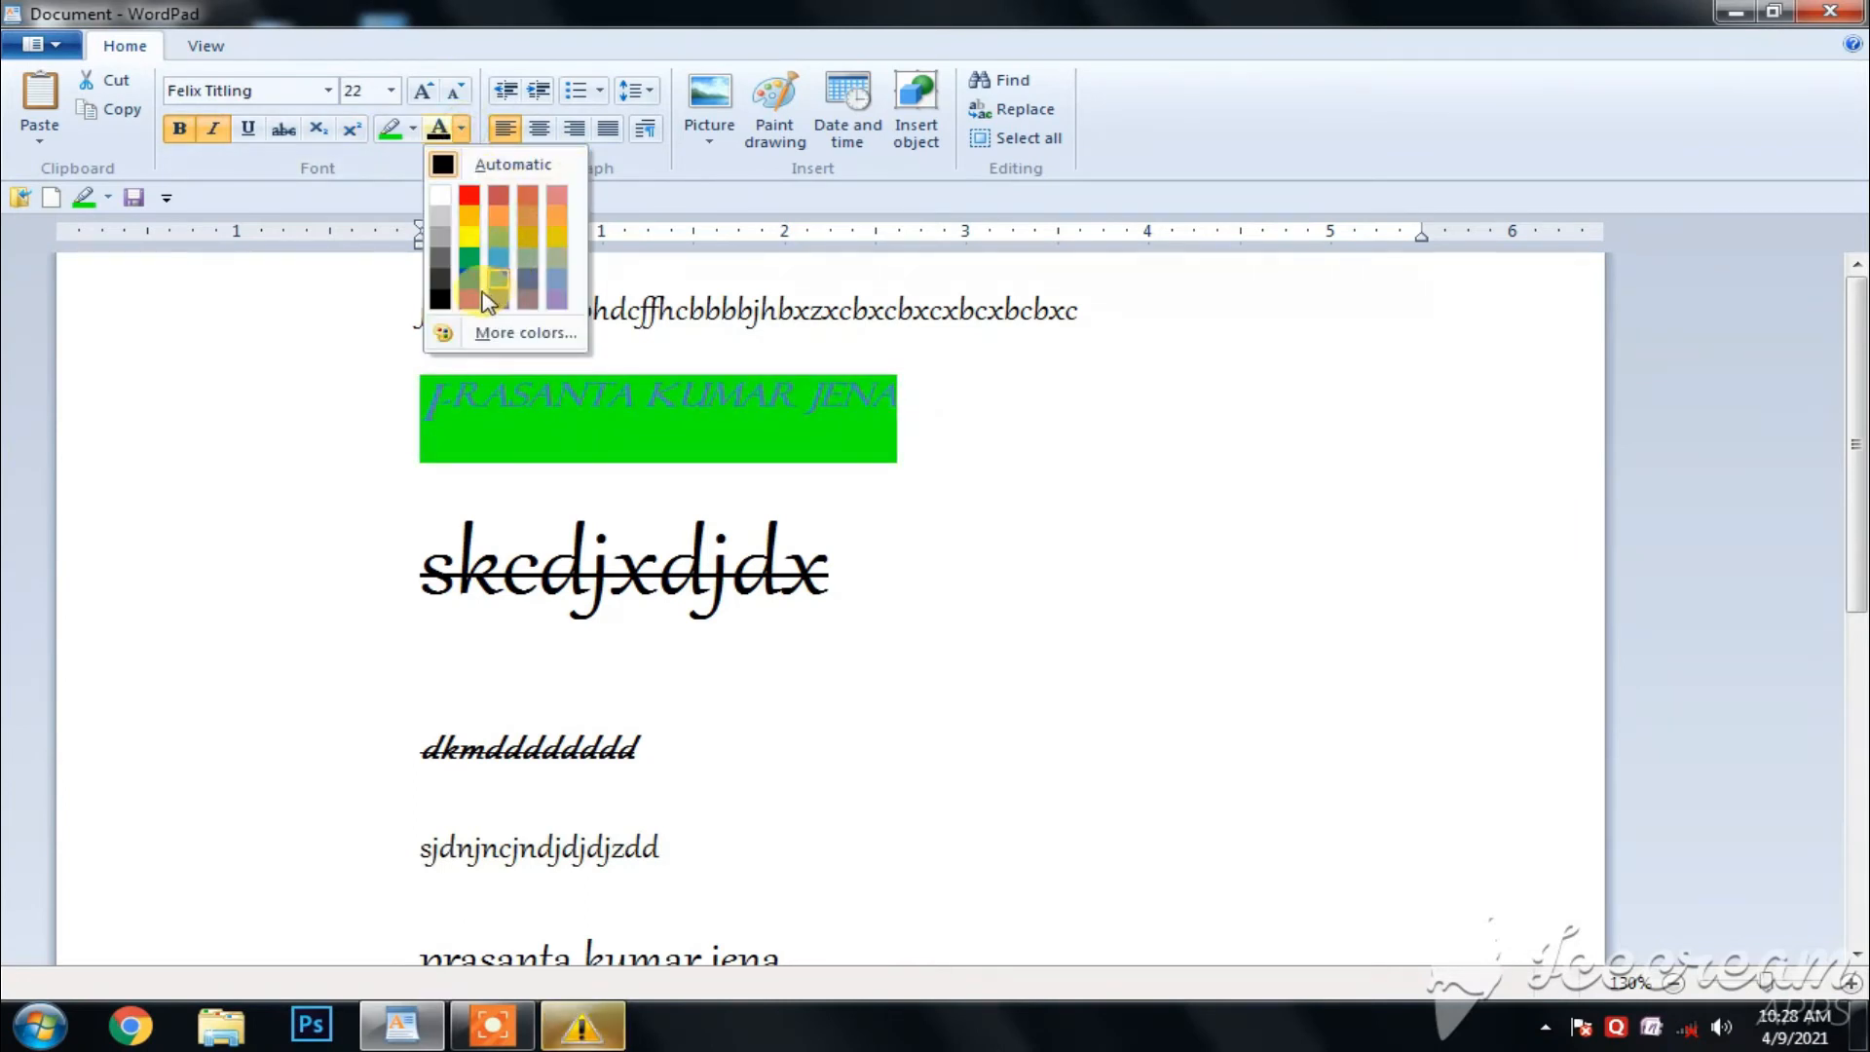
left_click(471, 241)
left_click(929, 606)
left_click_drag(905, 404, 457, 421)
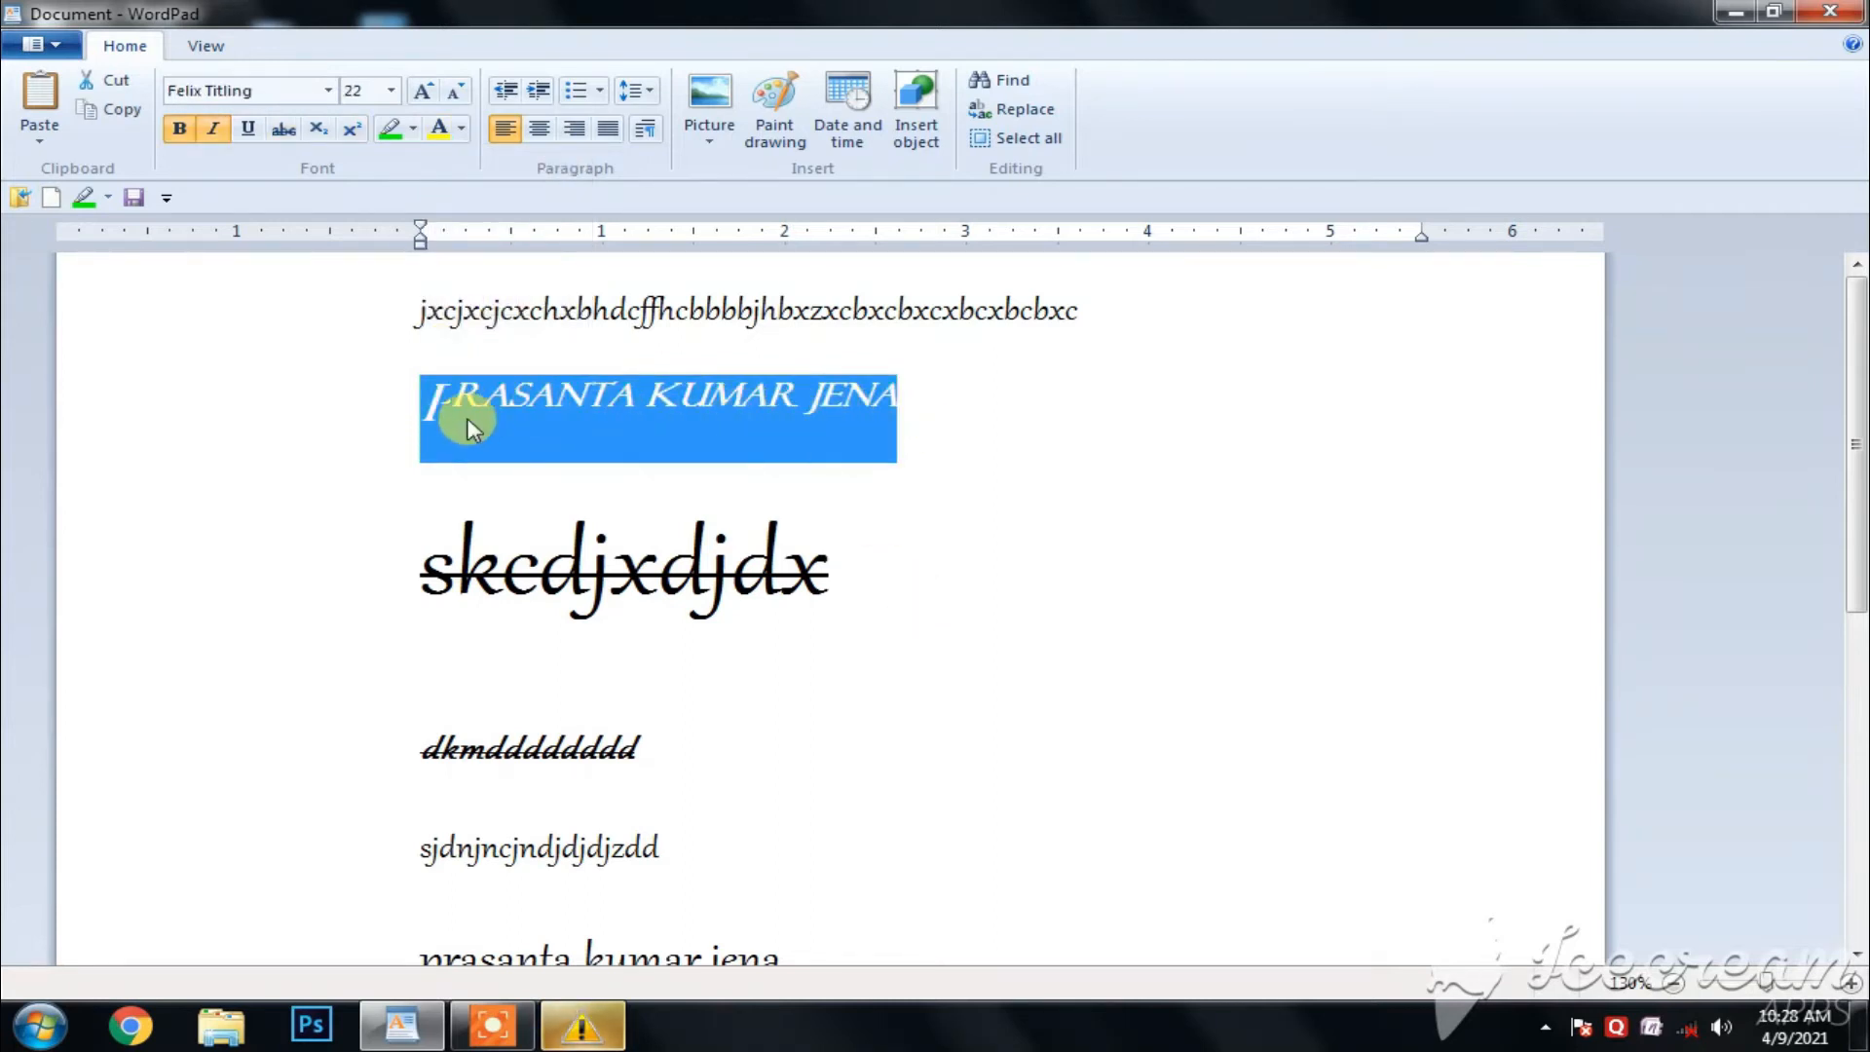
left_click(465, 129)
left_click(484, 164)
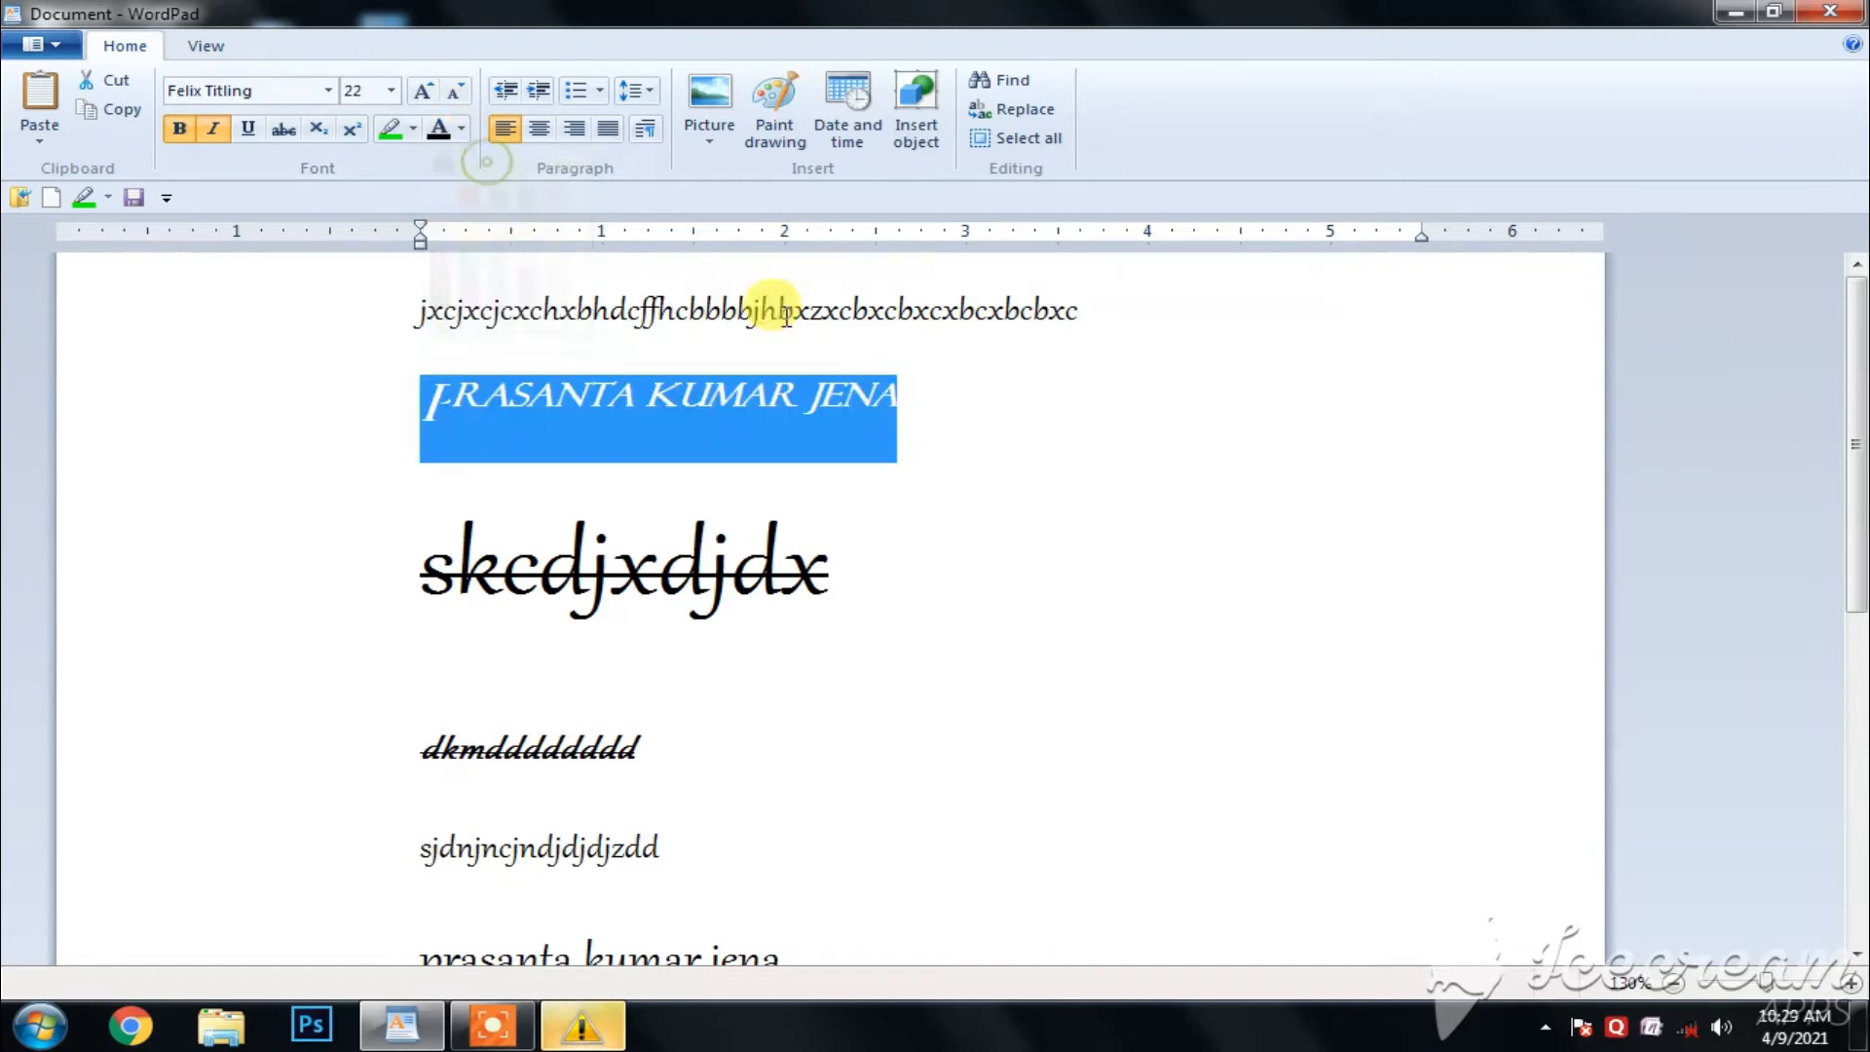
- Remove the highlight colour from the full name on the second line
left_click_drag(906, 405, 450, 407)
left_click(413, 129)
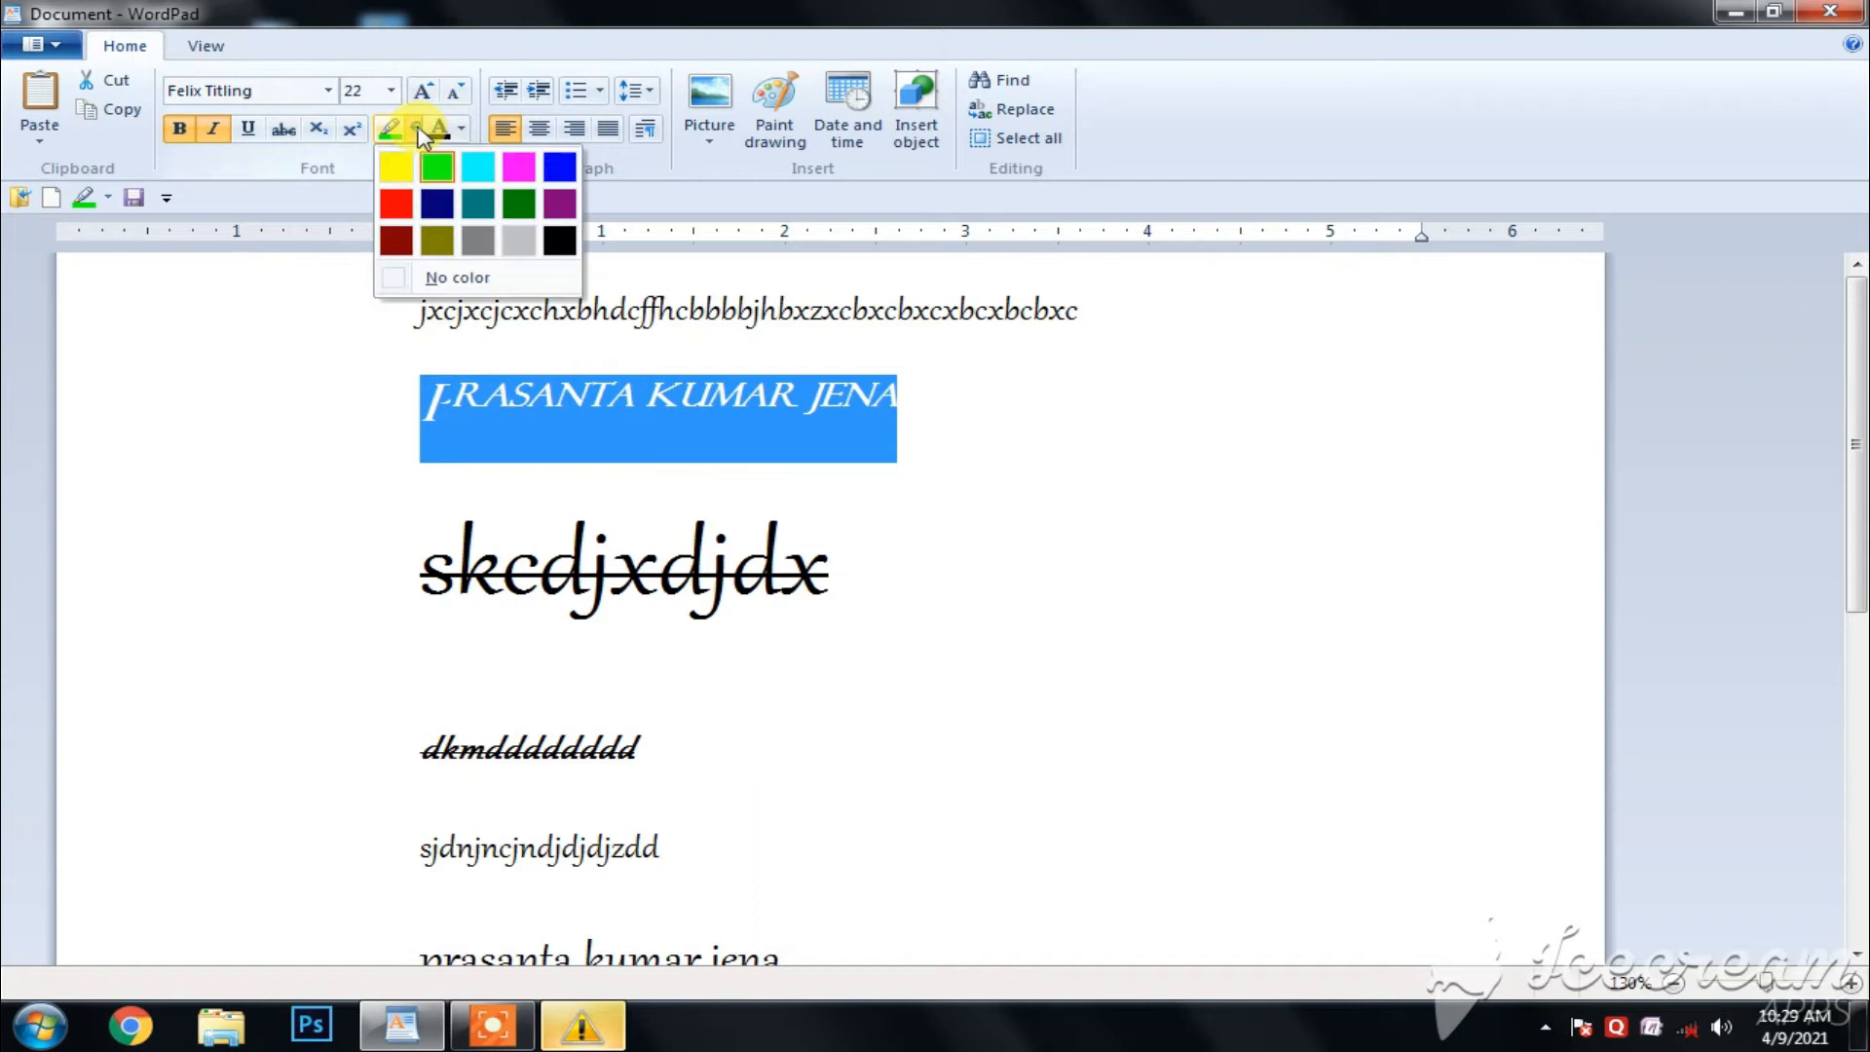
left_click(478, 280)
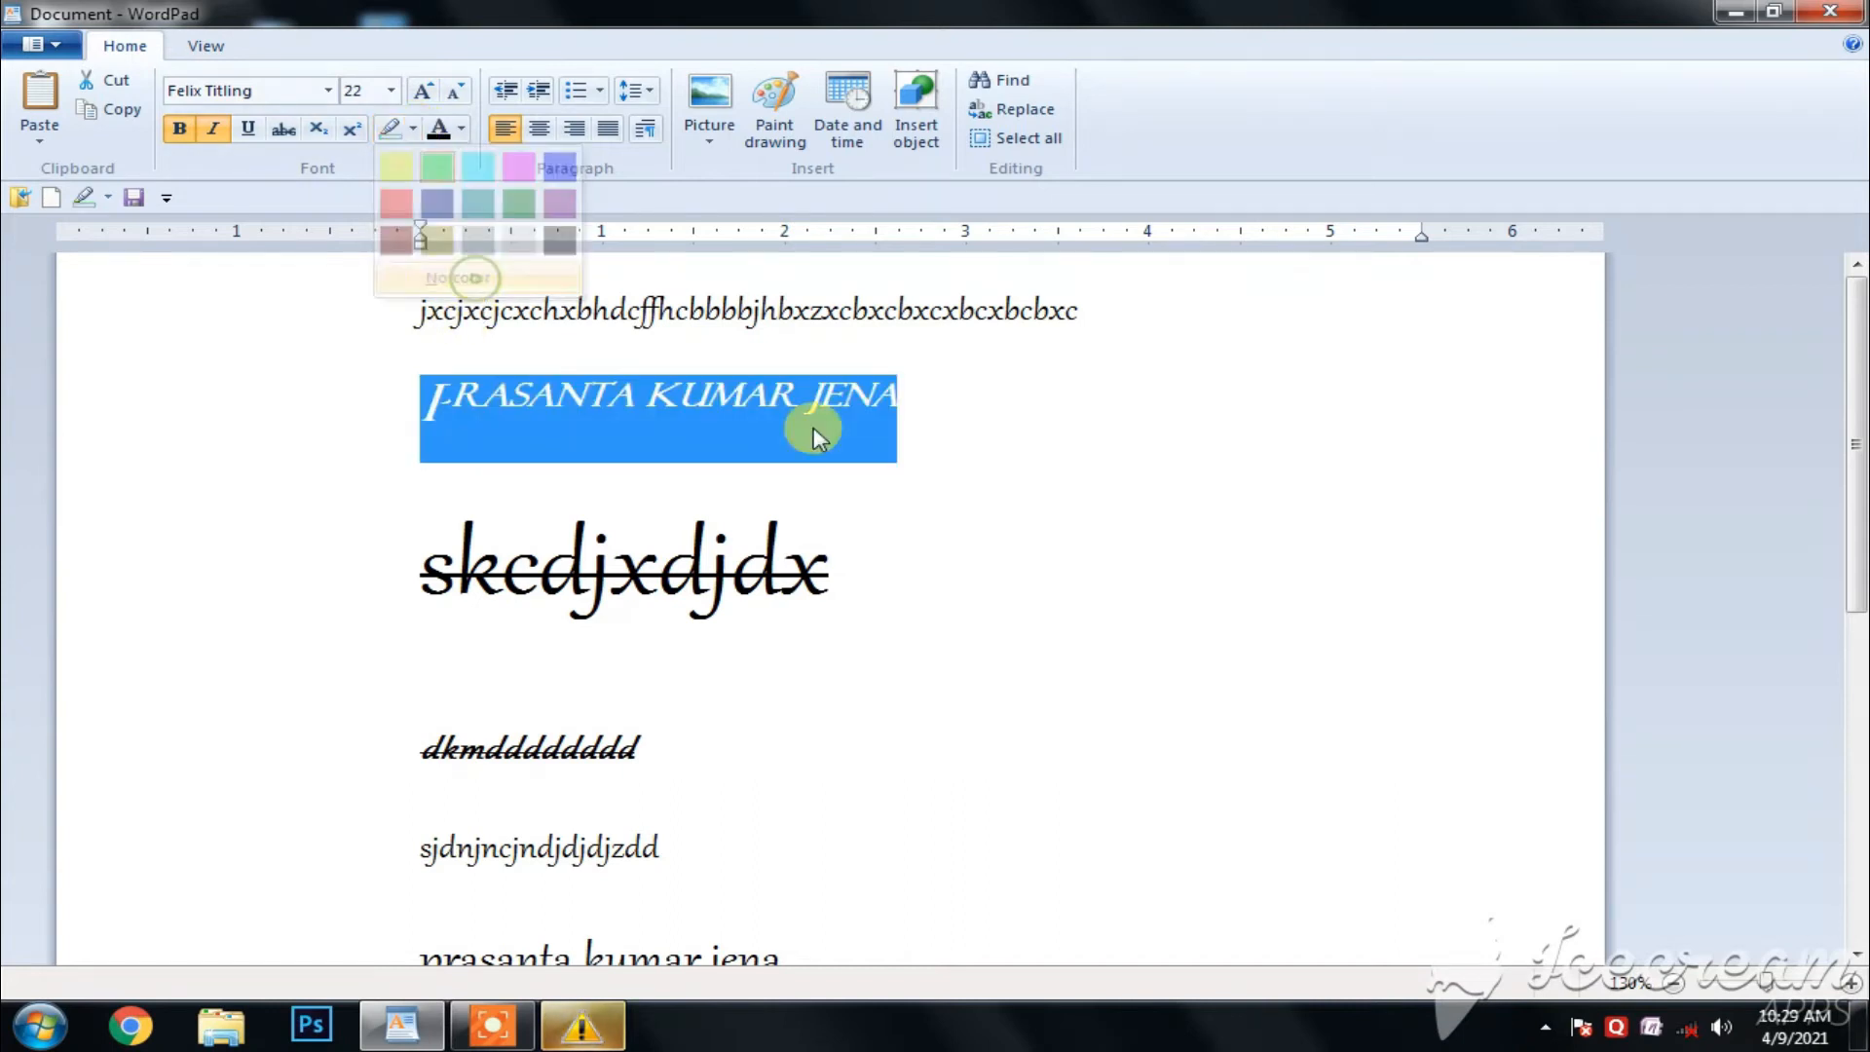
left_click(910, 485)
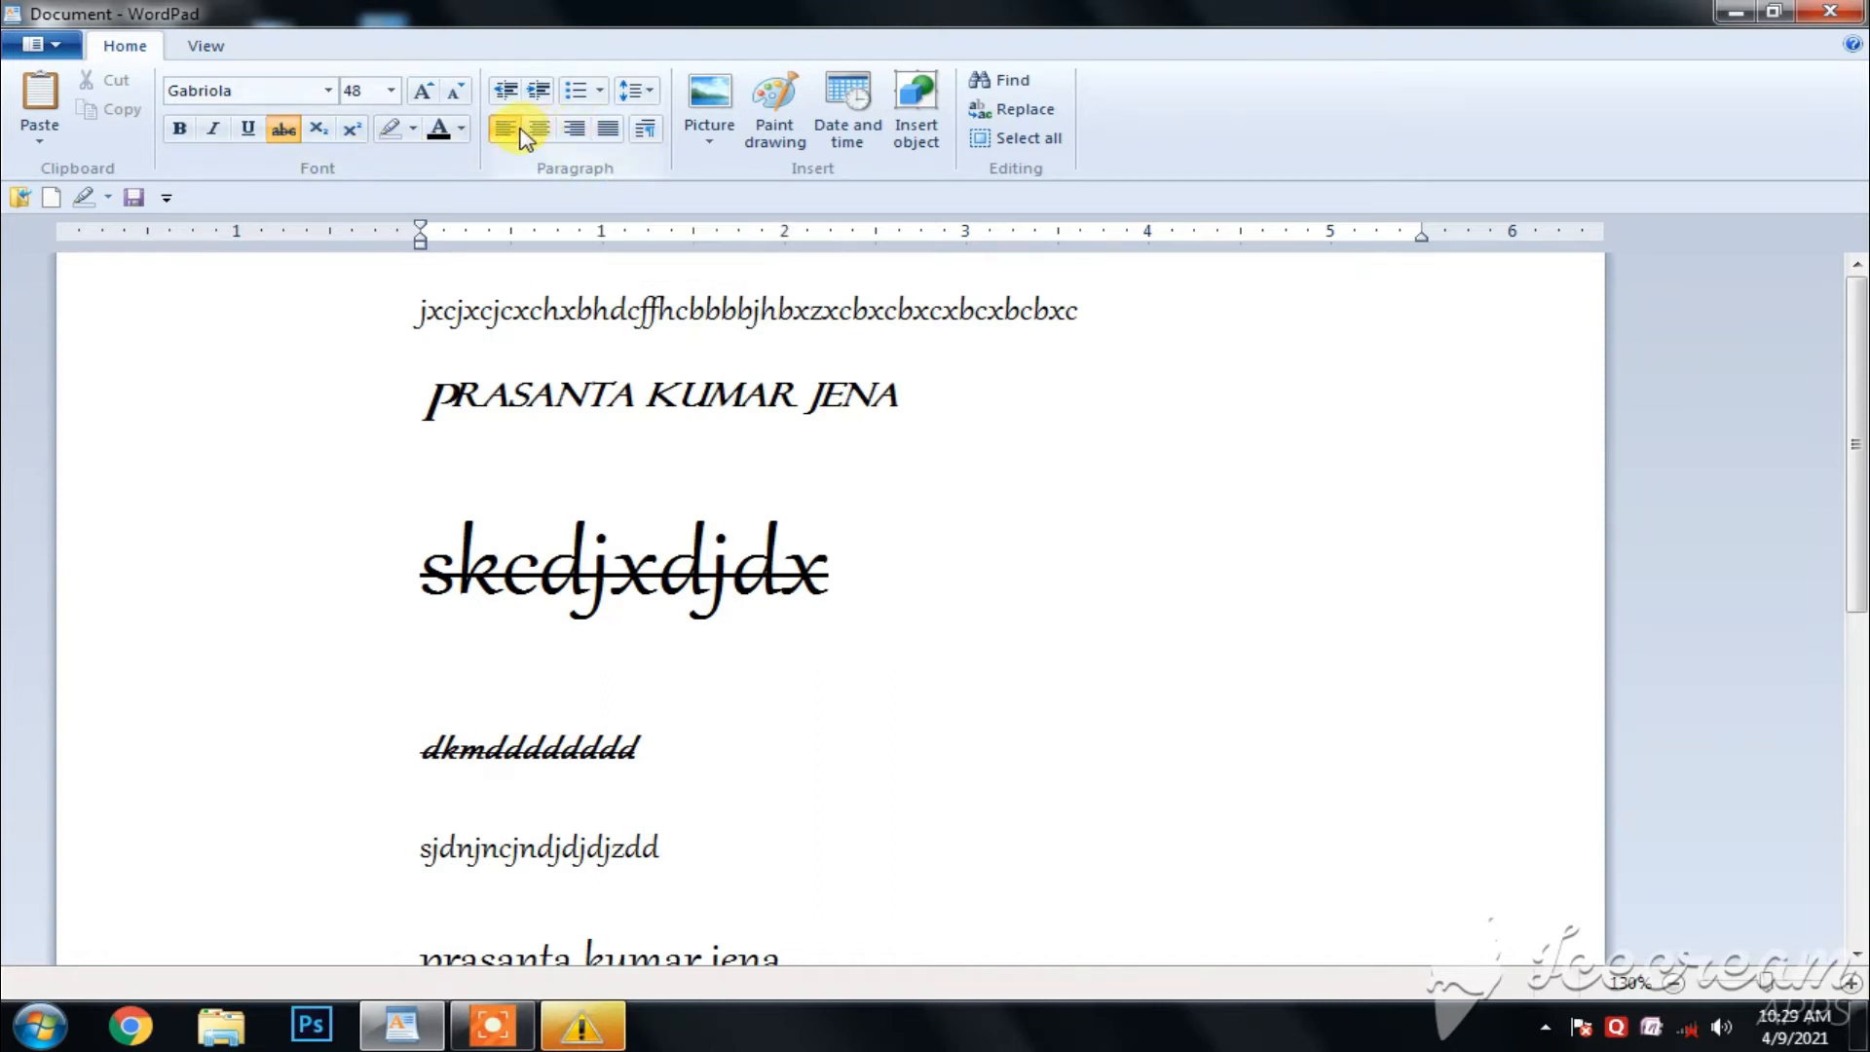
- Try centre and right alignment on the second line's full name, and restore its left alignment
left_click_drag(926, 397, 481, 392)
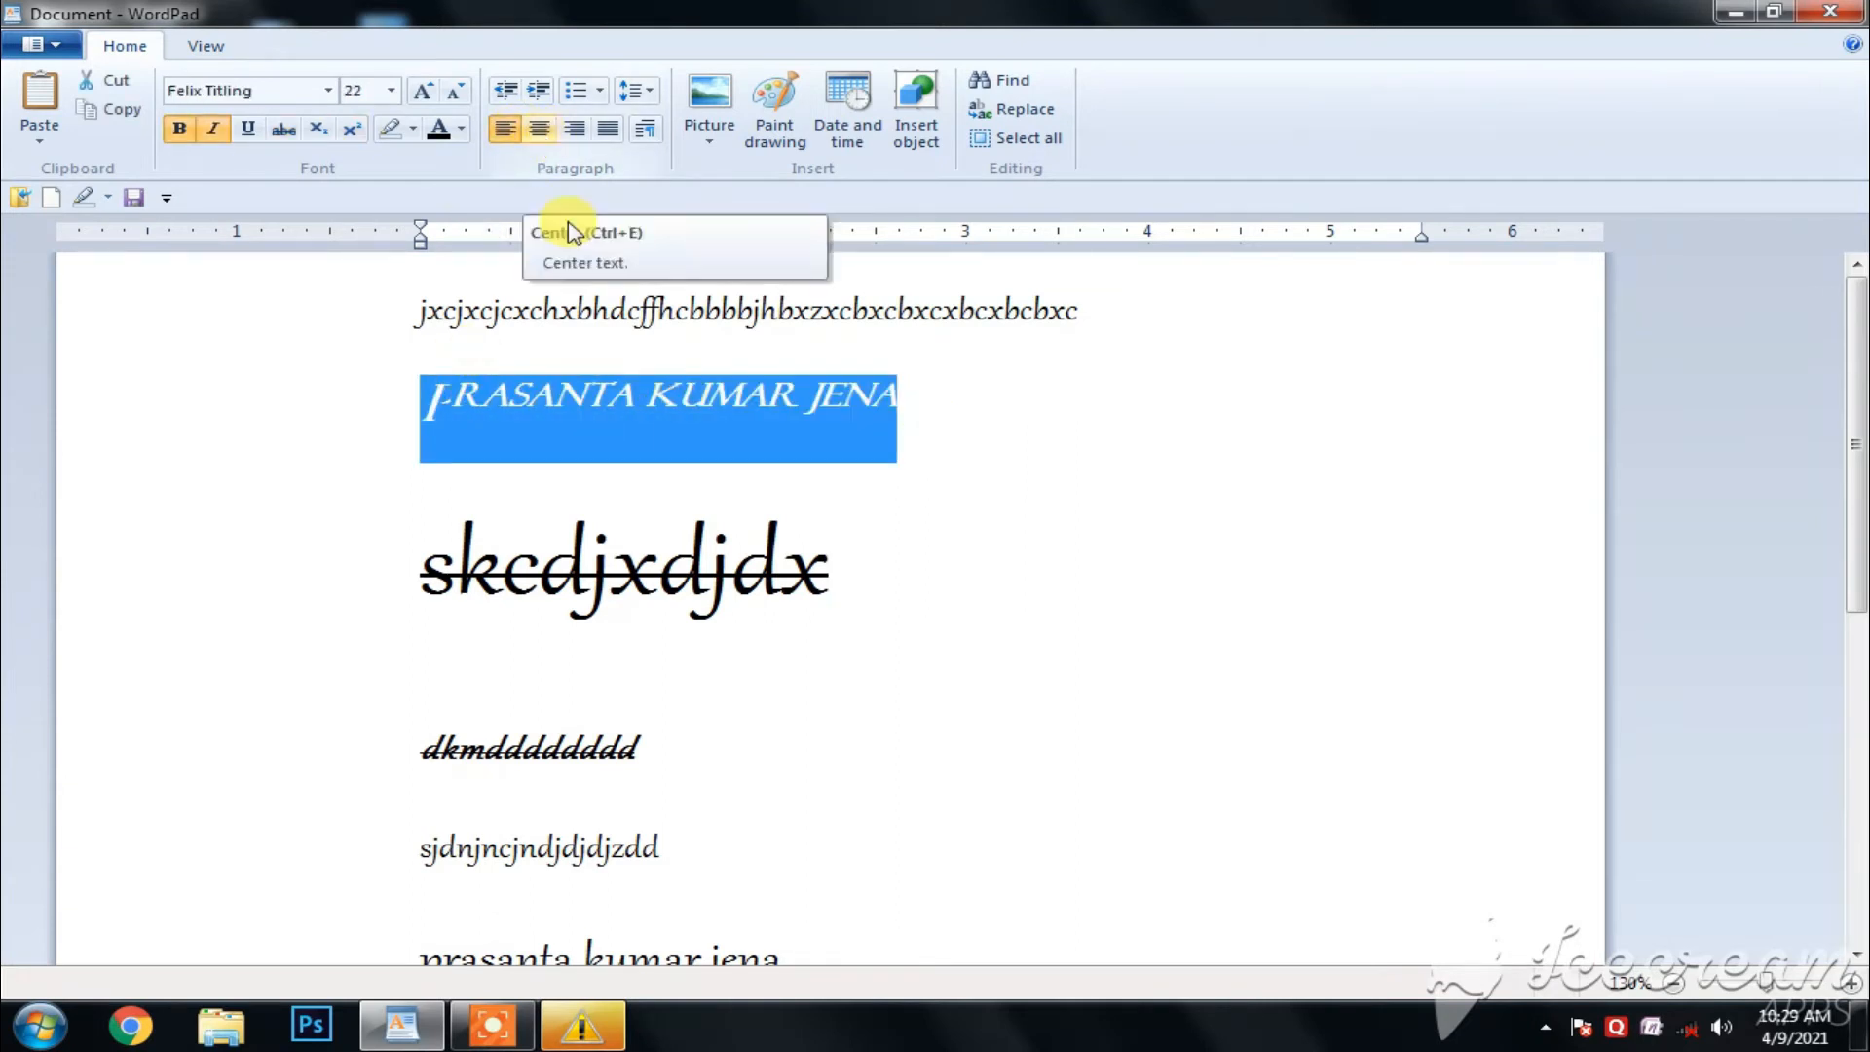
left_click(542, 131)
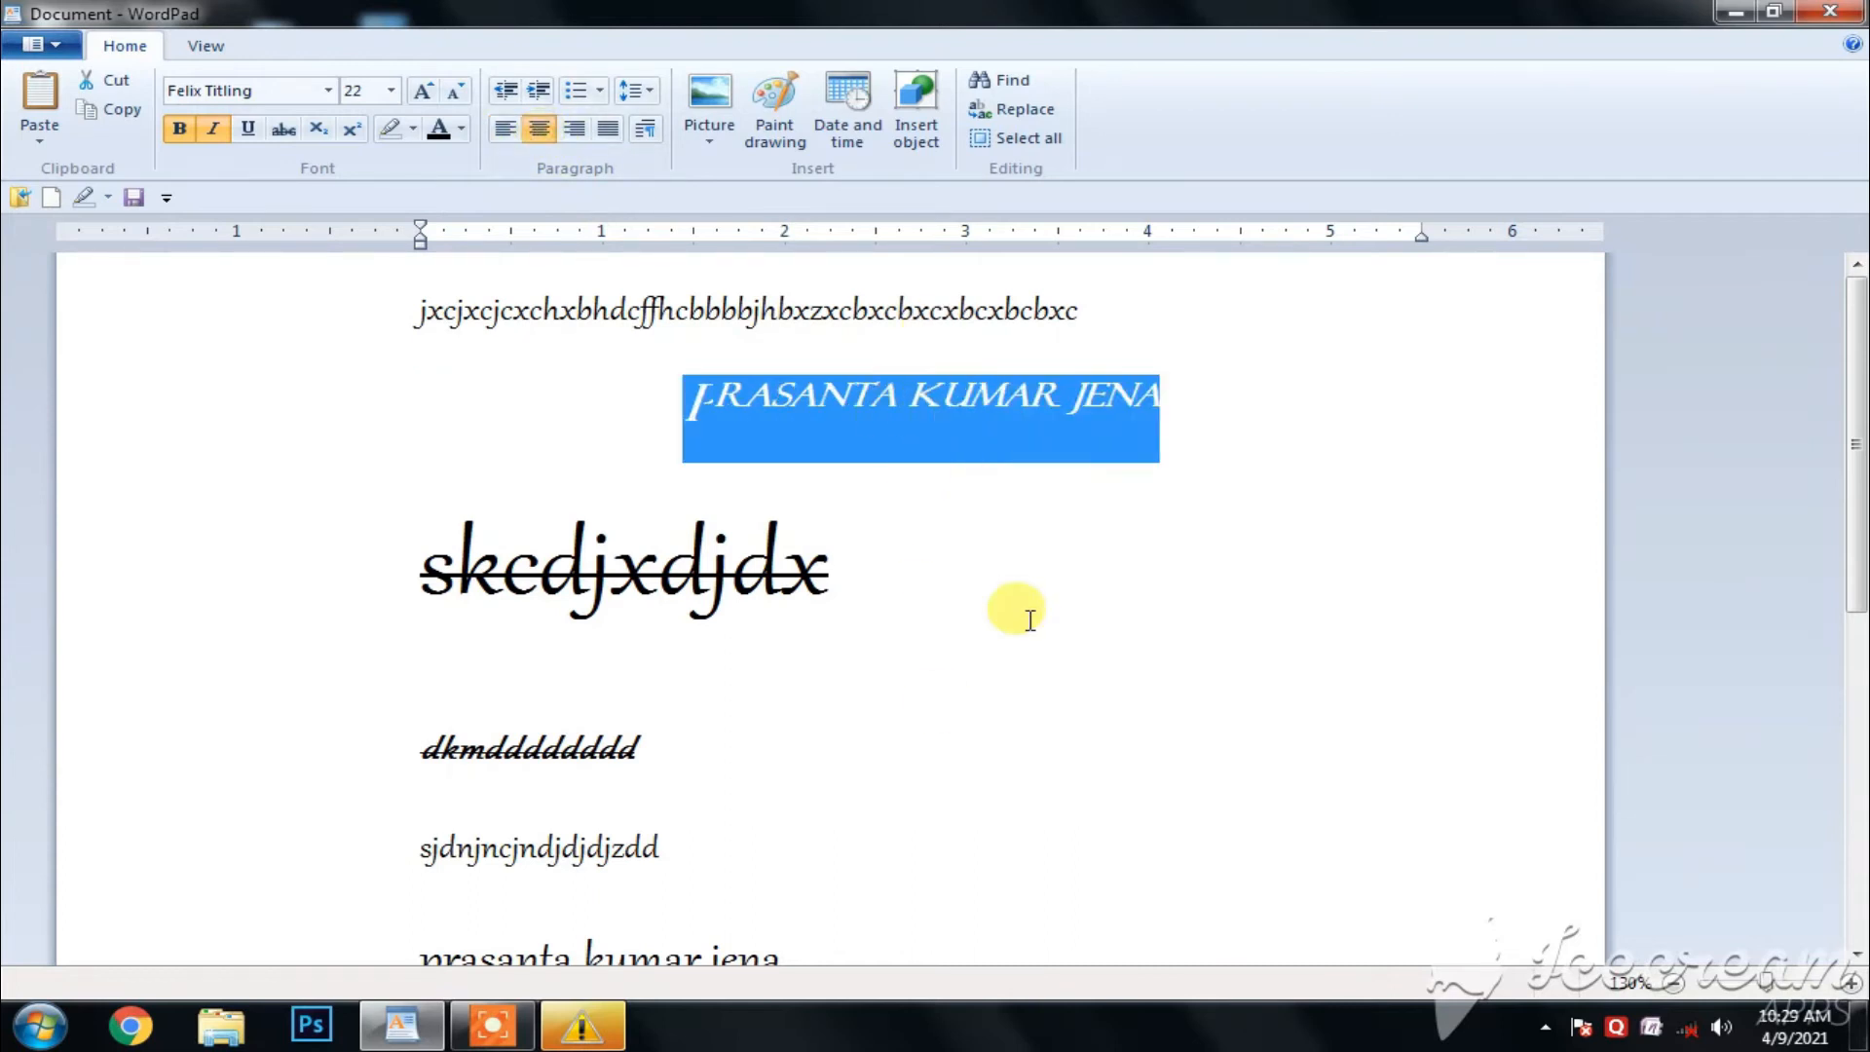
left_click(575, 126)
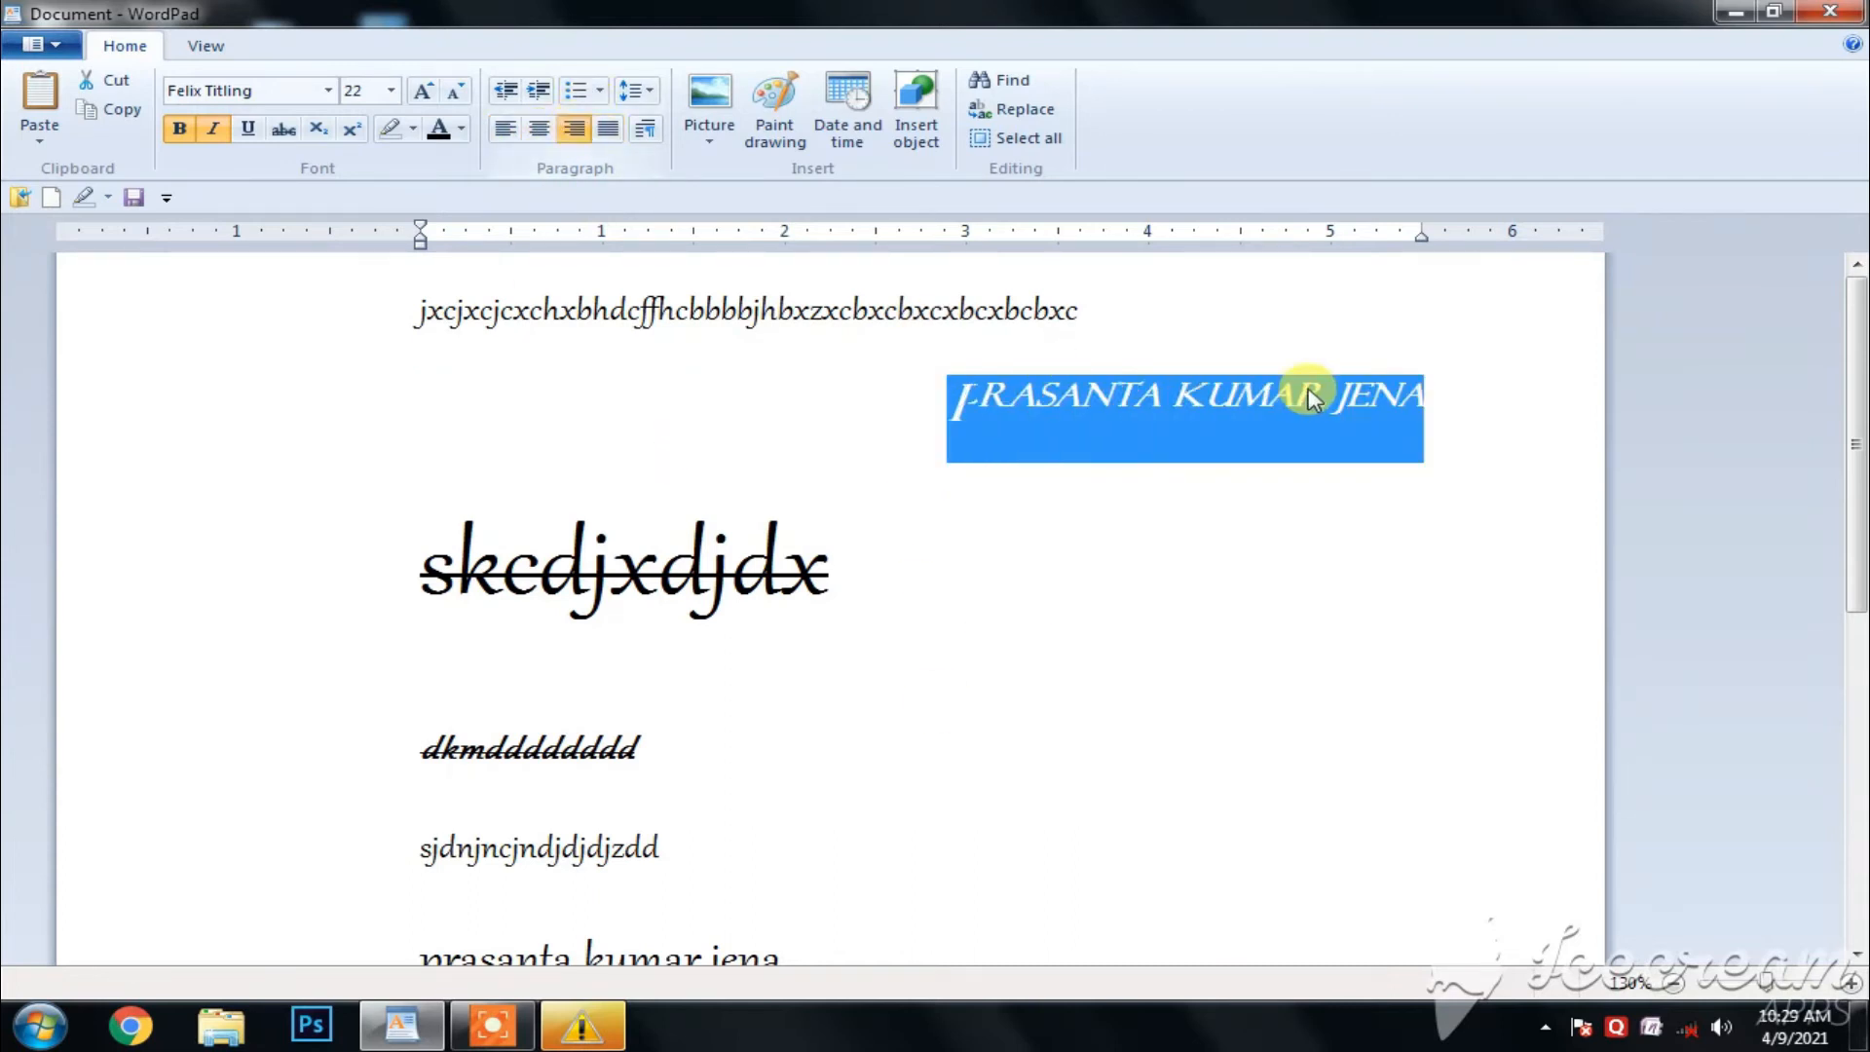
left_click(508, 130)
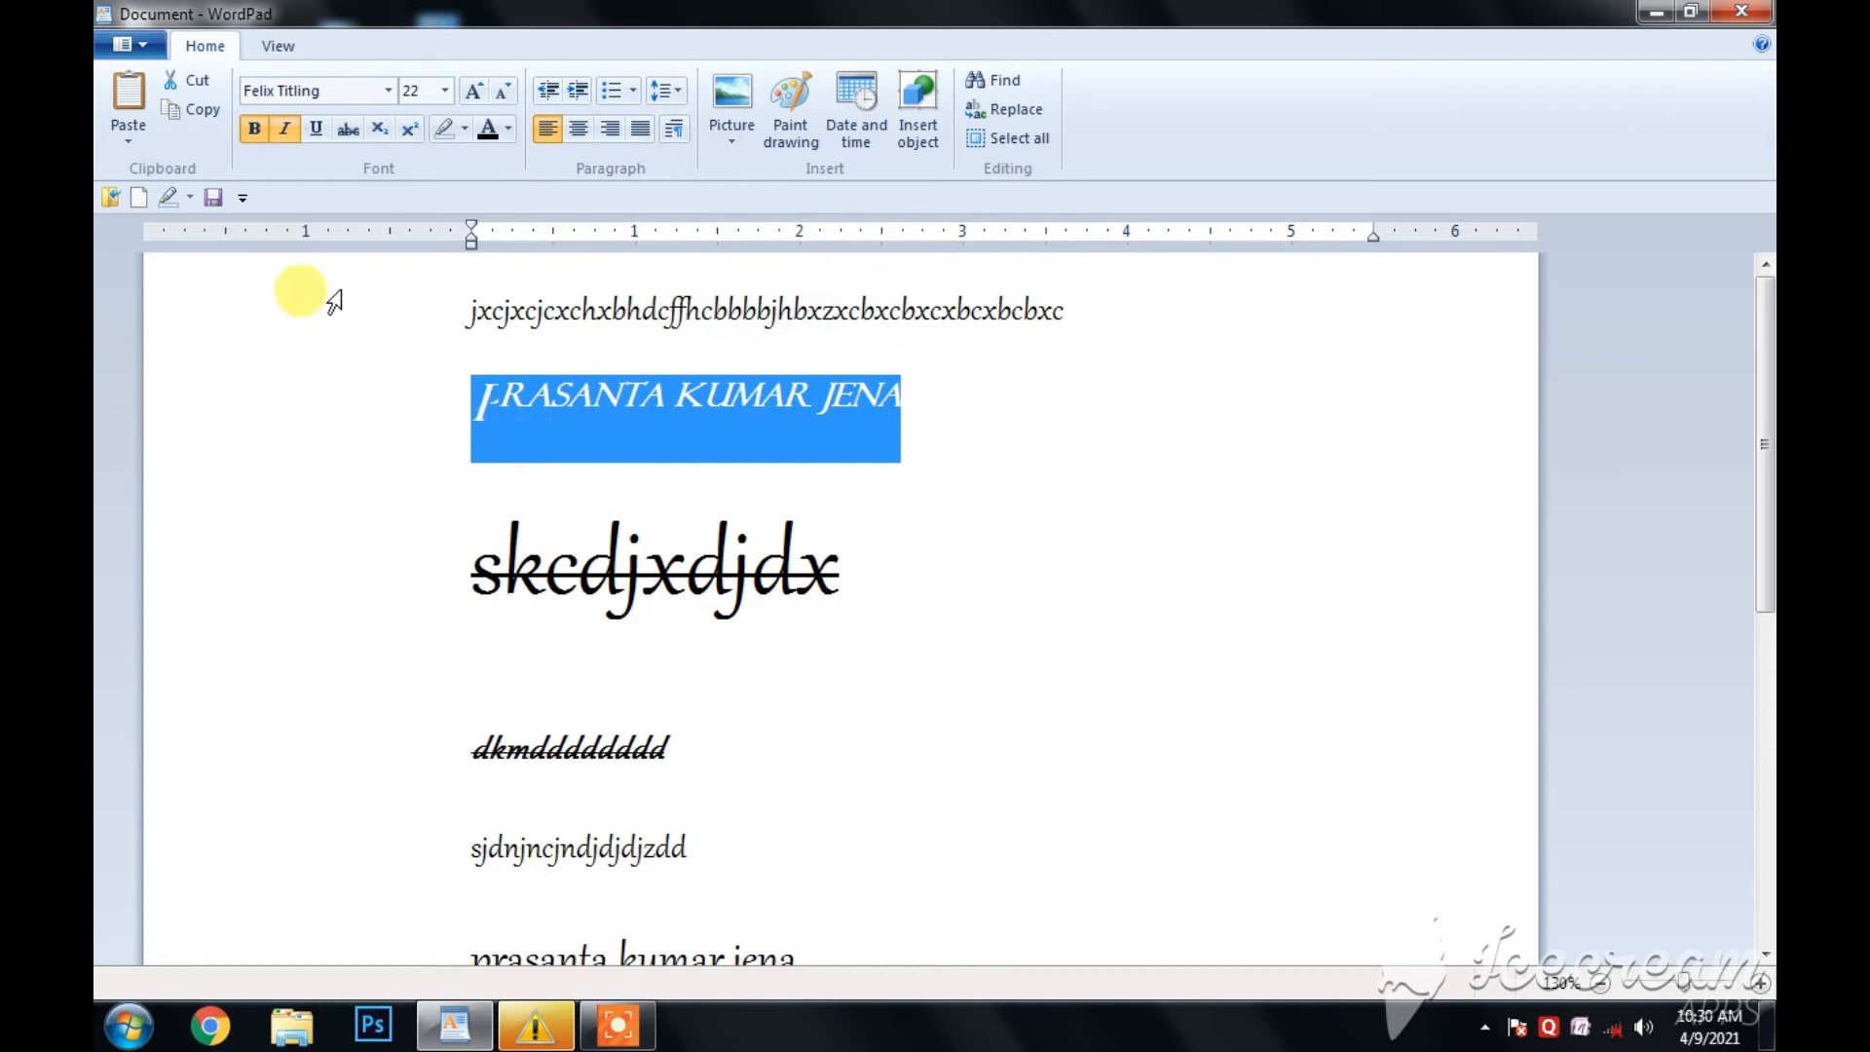
- Justify all lines of text in the document
scroll(1021, 539, "down", 2)
scroll(1021, 539, "down", 2)
scroll(1010, 529, "up", 4)
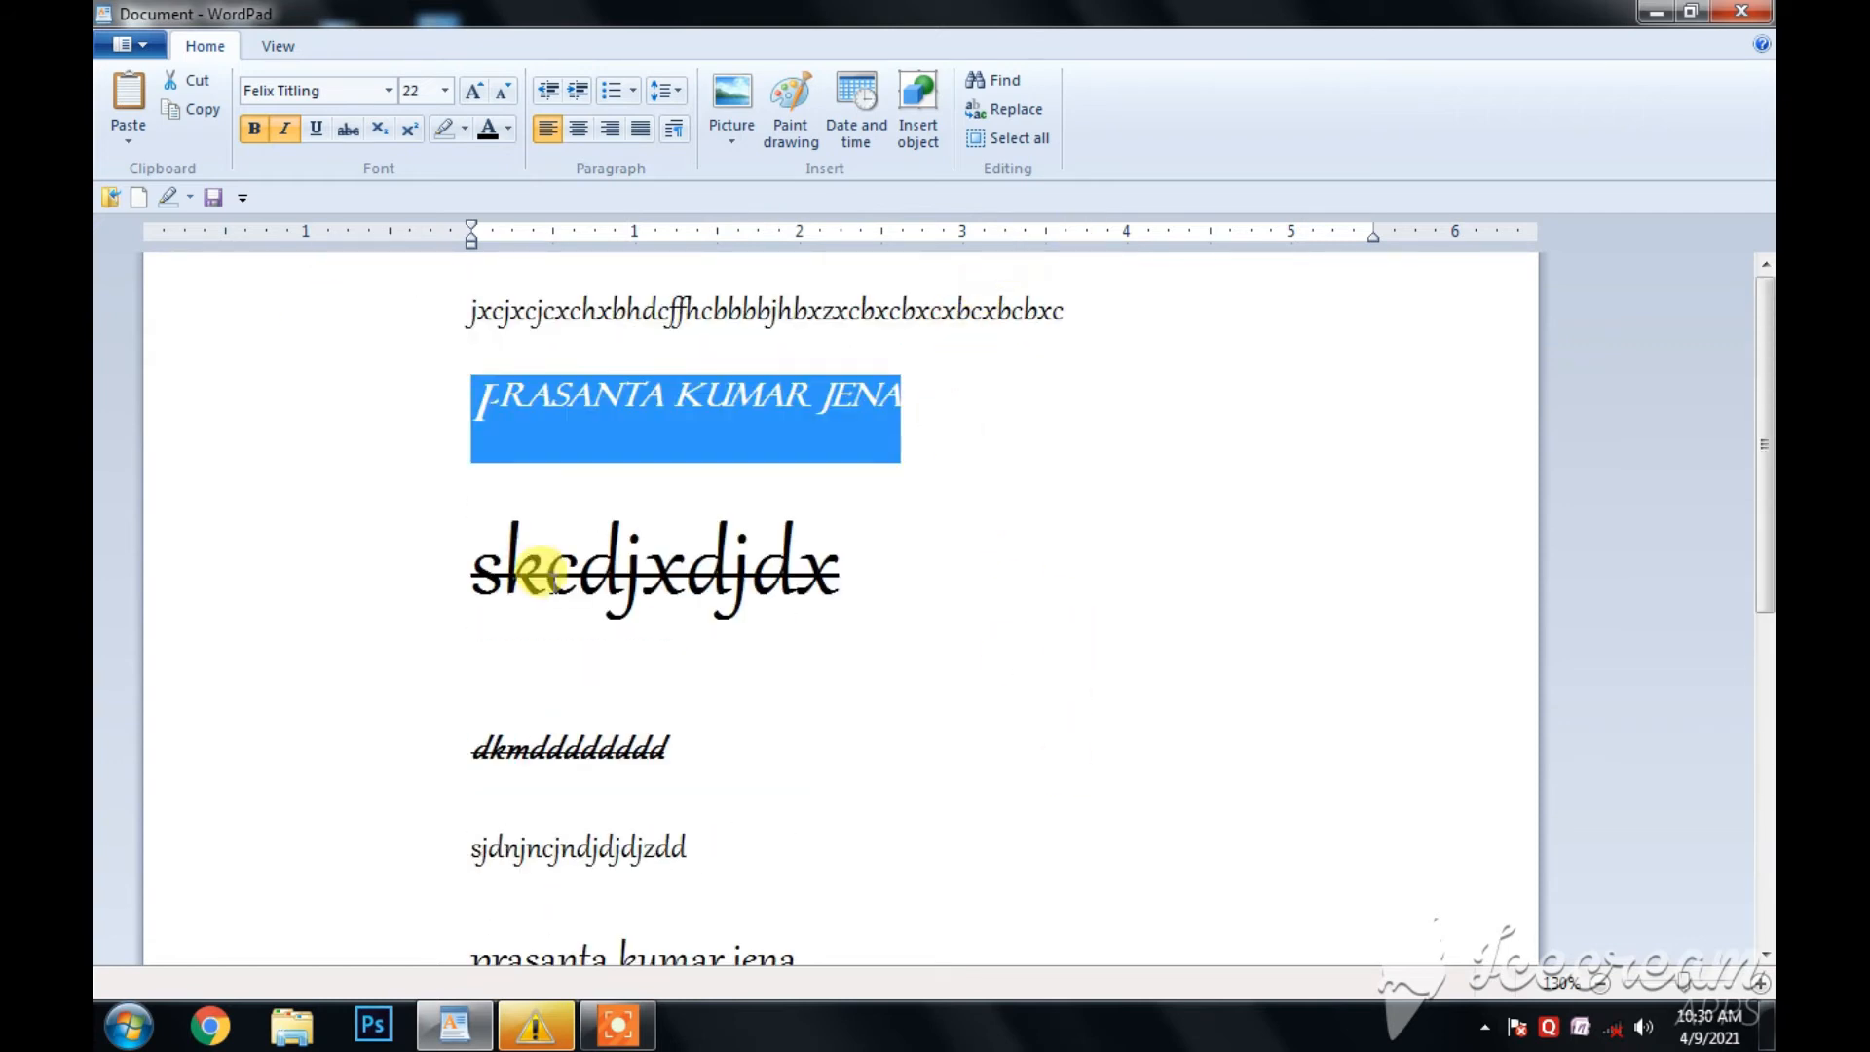
left_click_drag(409, 310, 670, 73)
left_click(641, 130)
scroll(727, 403, "up", 6)
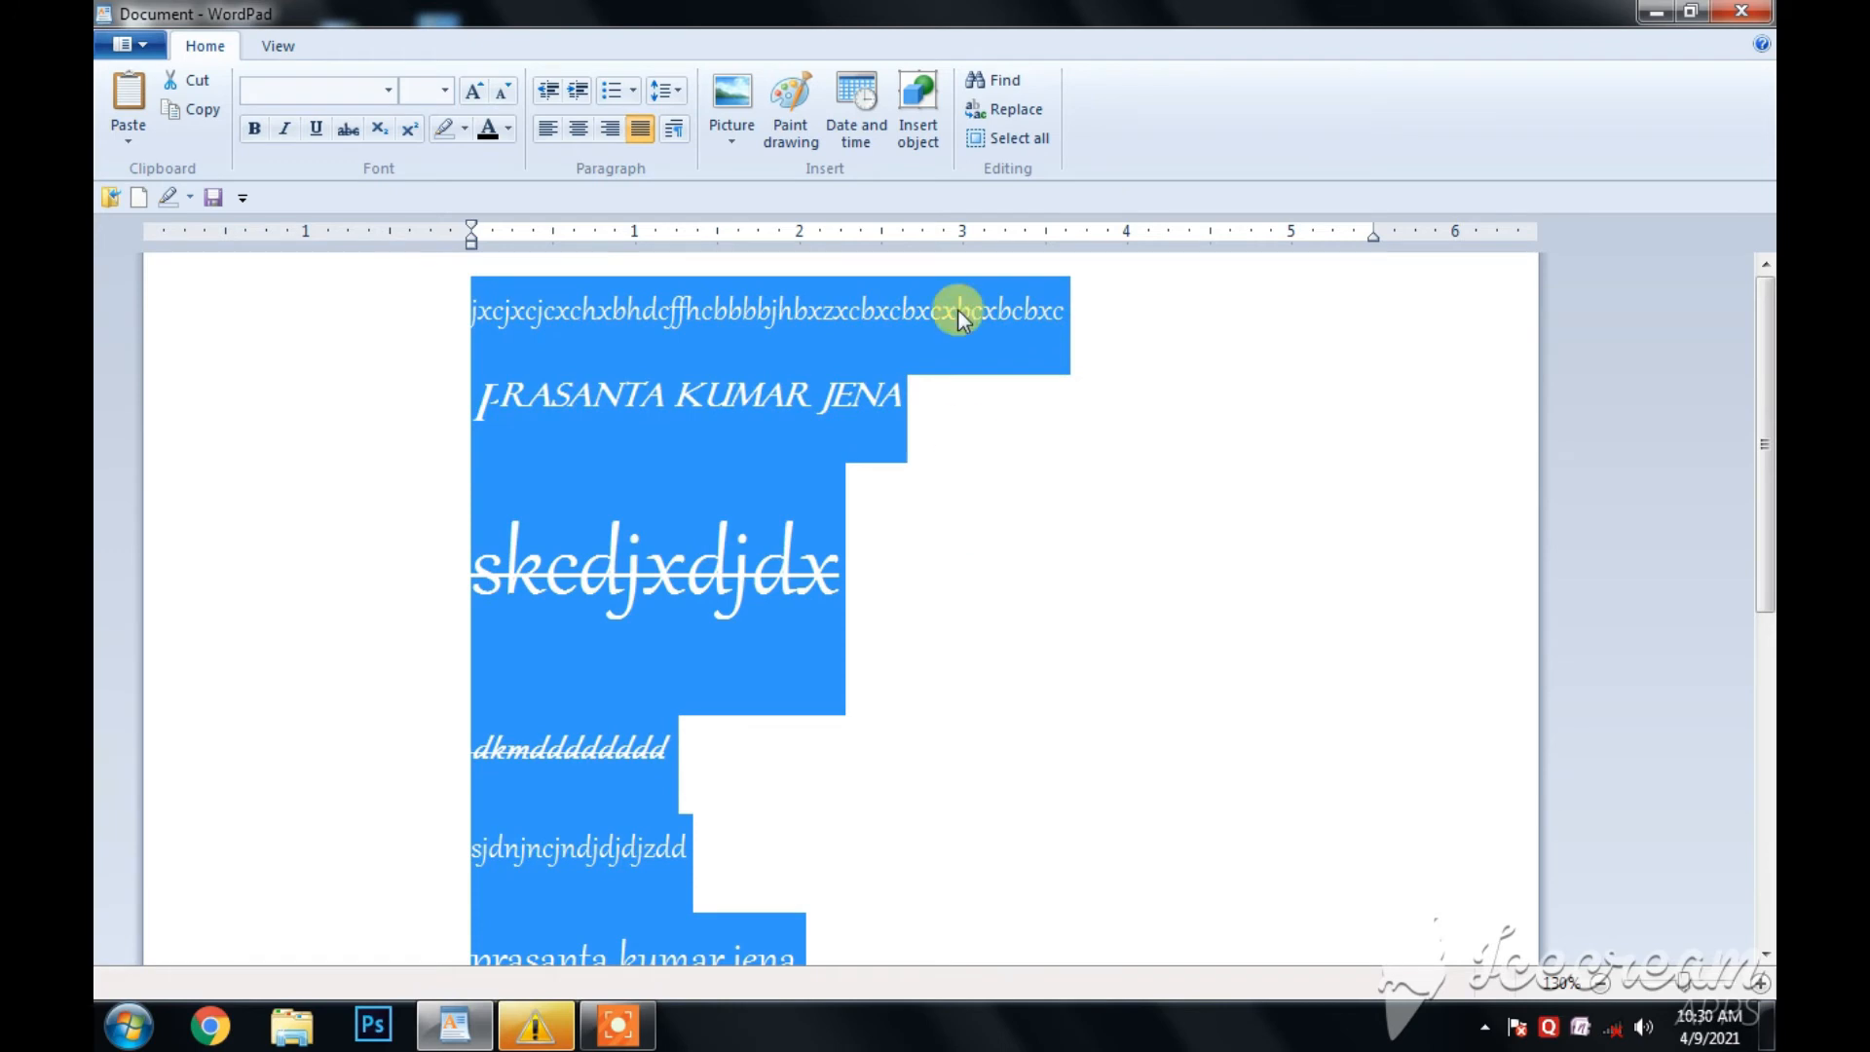
- Increase the indent of the full name on the second line all the way to the right margin
left_click(1010, 597)
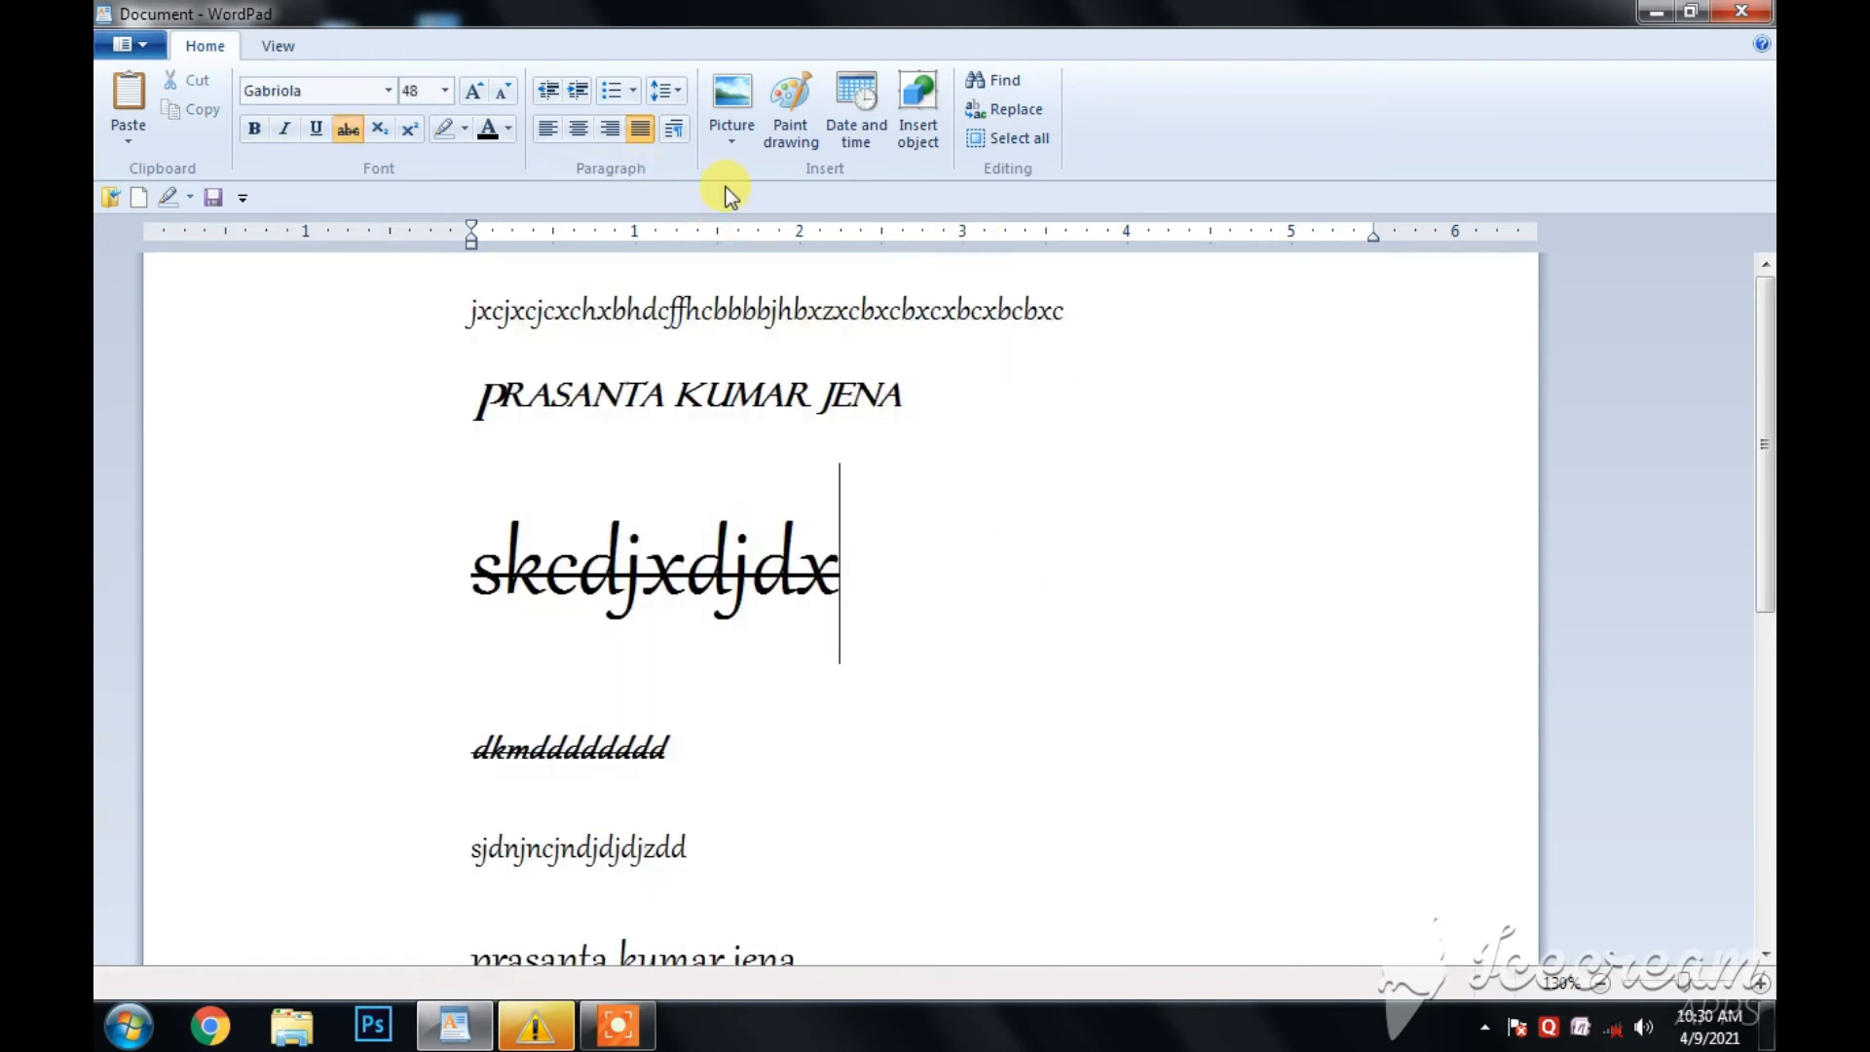
left_click_drag(896, 395, 450, 380)
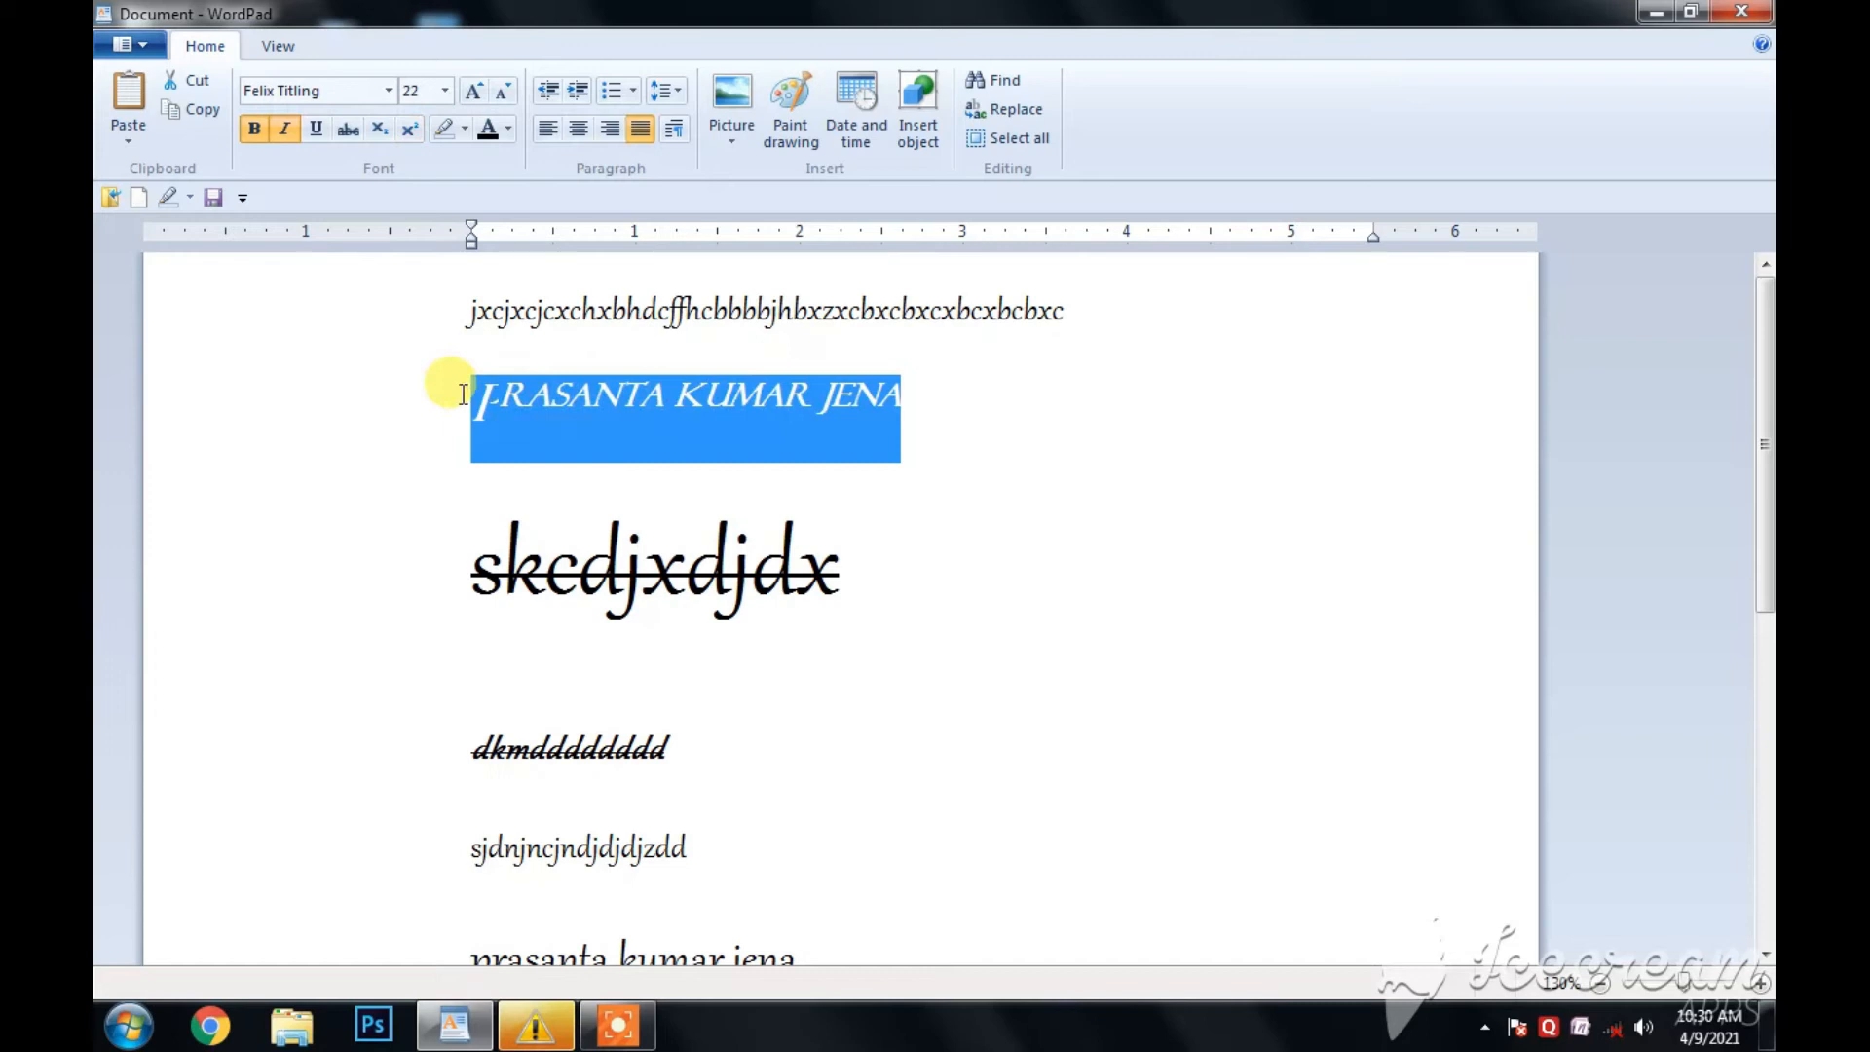
left_click(576, 92)
left_click(576, 91)
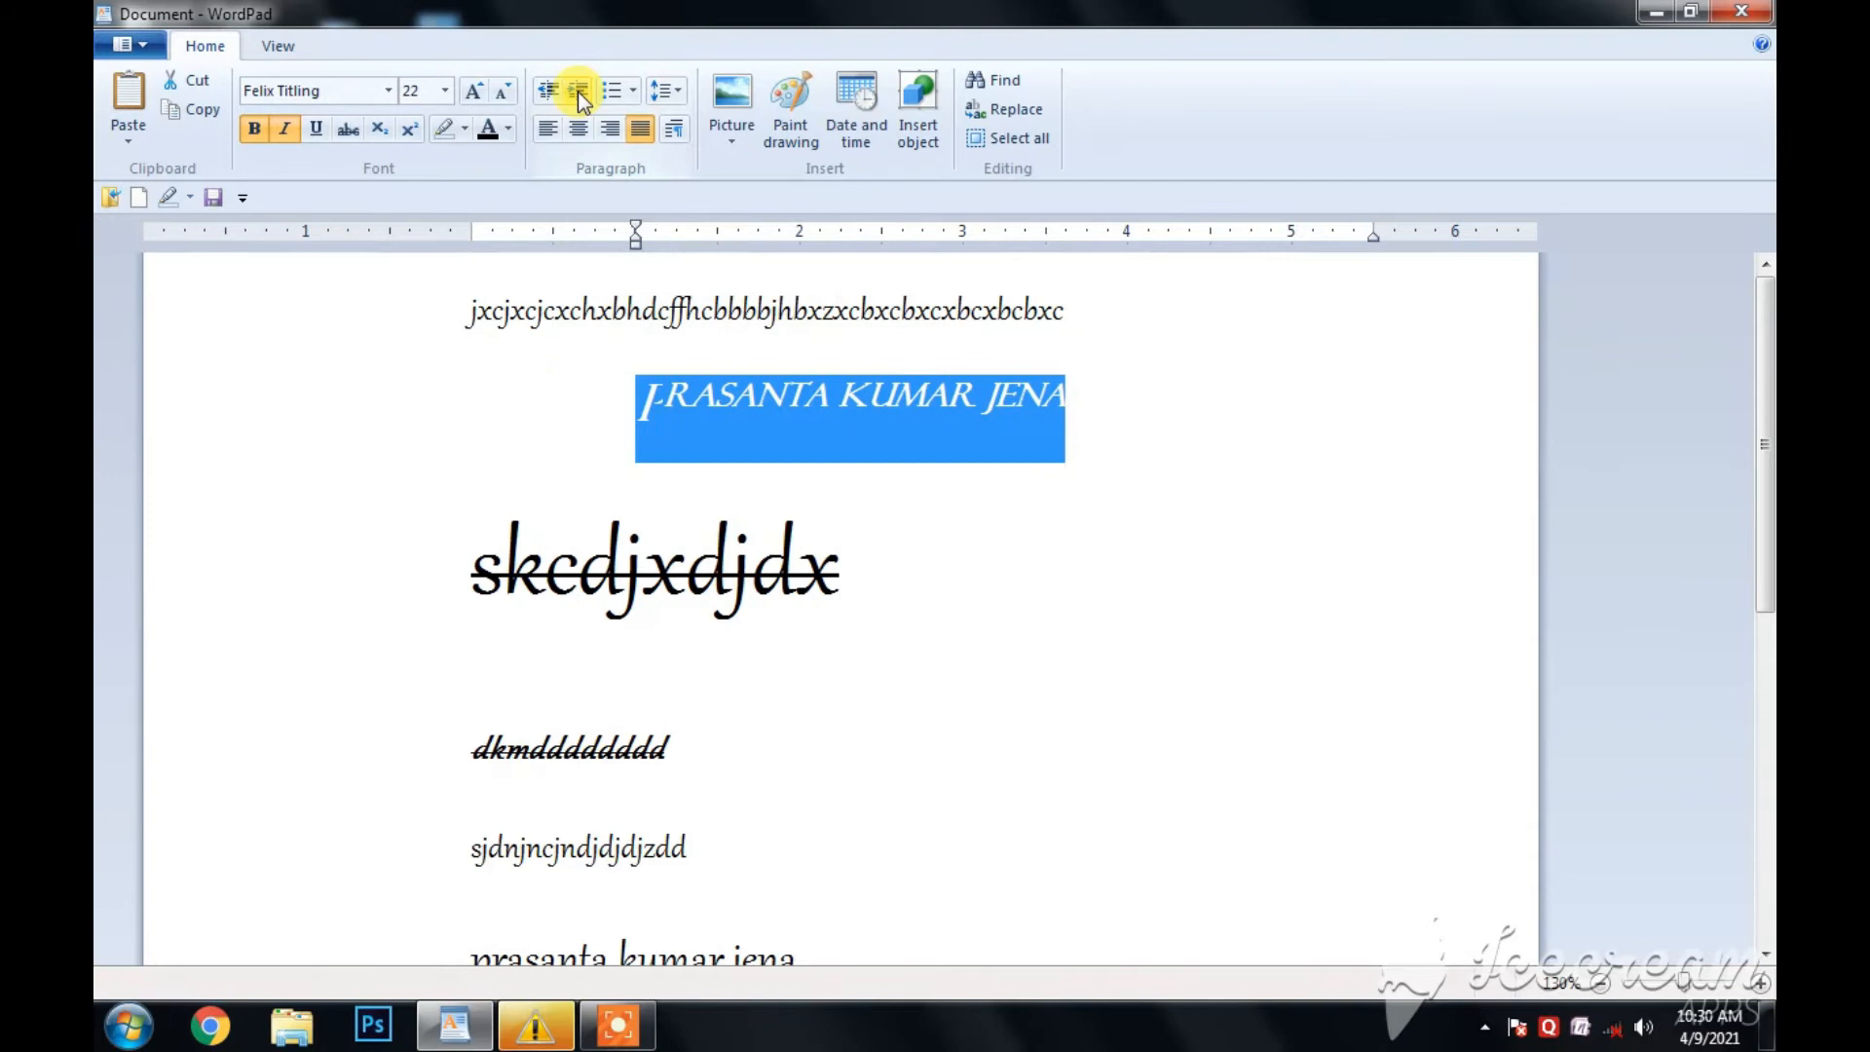
left_click(576, 91)
left_click(576, 92)
left_click(576, 91)
left_click(577, 92)
left_click(576, 91)
left_click(577, 91)
left_click(576, 92)
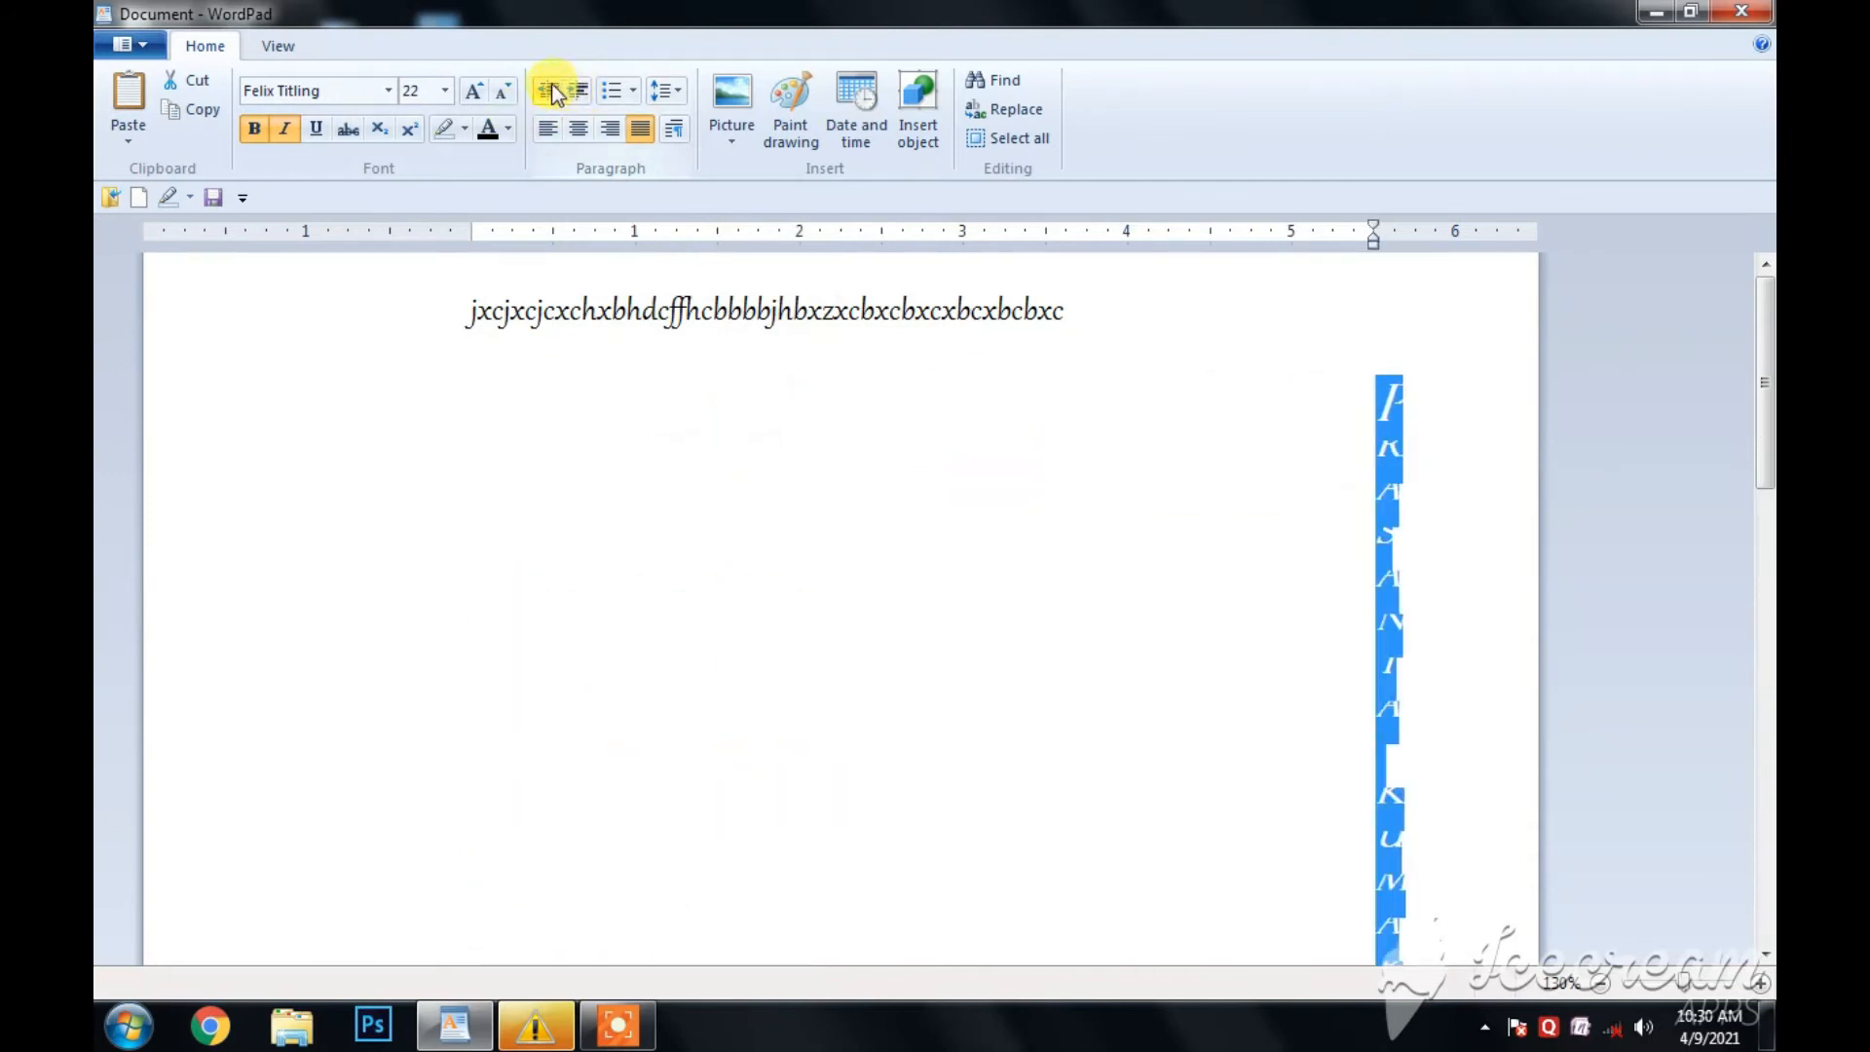
- Decrease the indent of the full name on the second line back to the left margin
left_click(551, 90)
left_click(551, 90)
left_click(551, 90)
left_click(551, 89)
left_click(551, 90)
left_click(551, 90)
left_click(551, 90)
left_click(551, 89)
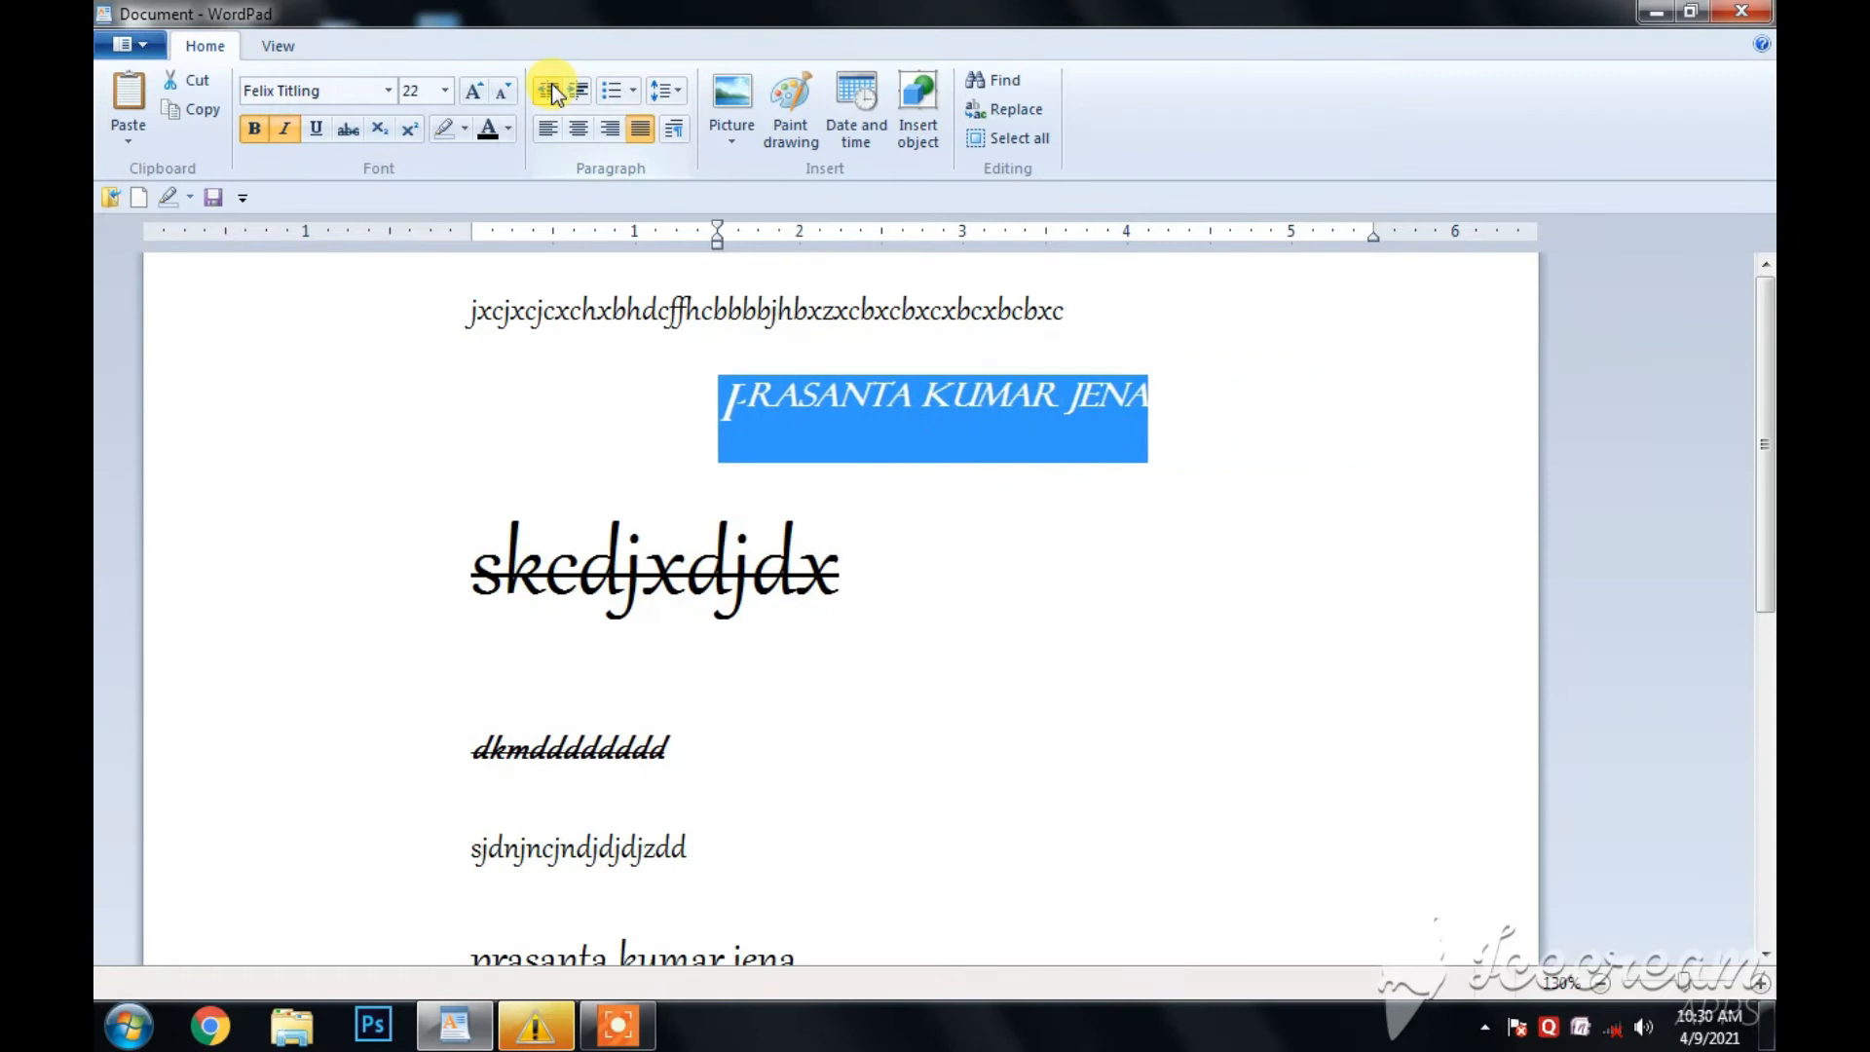
left_click(551, 88)
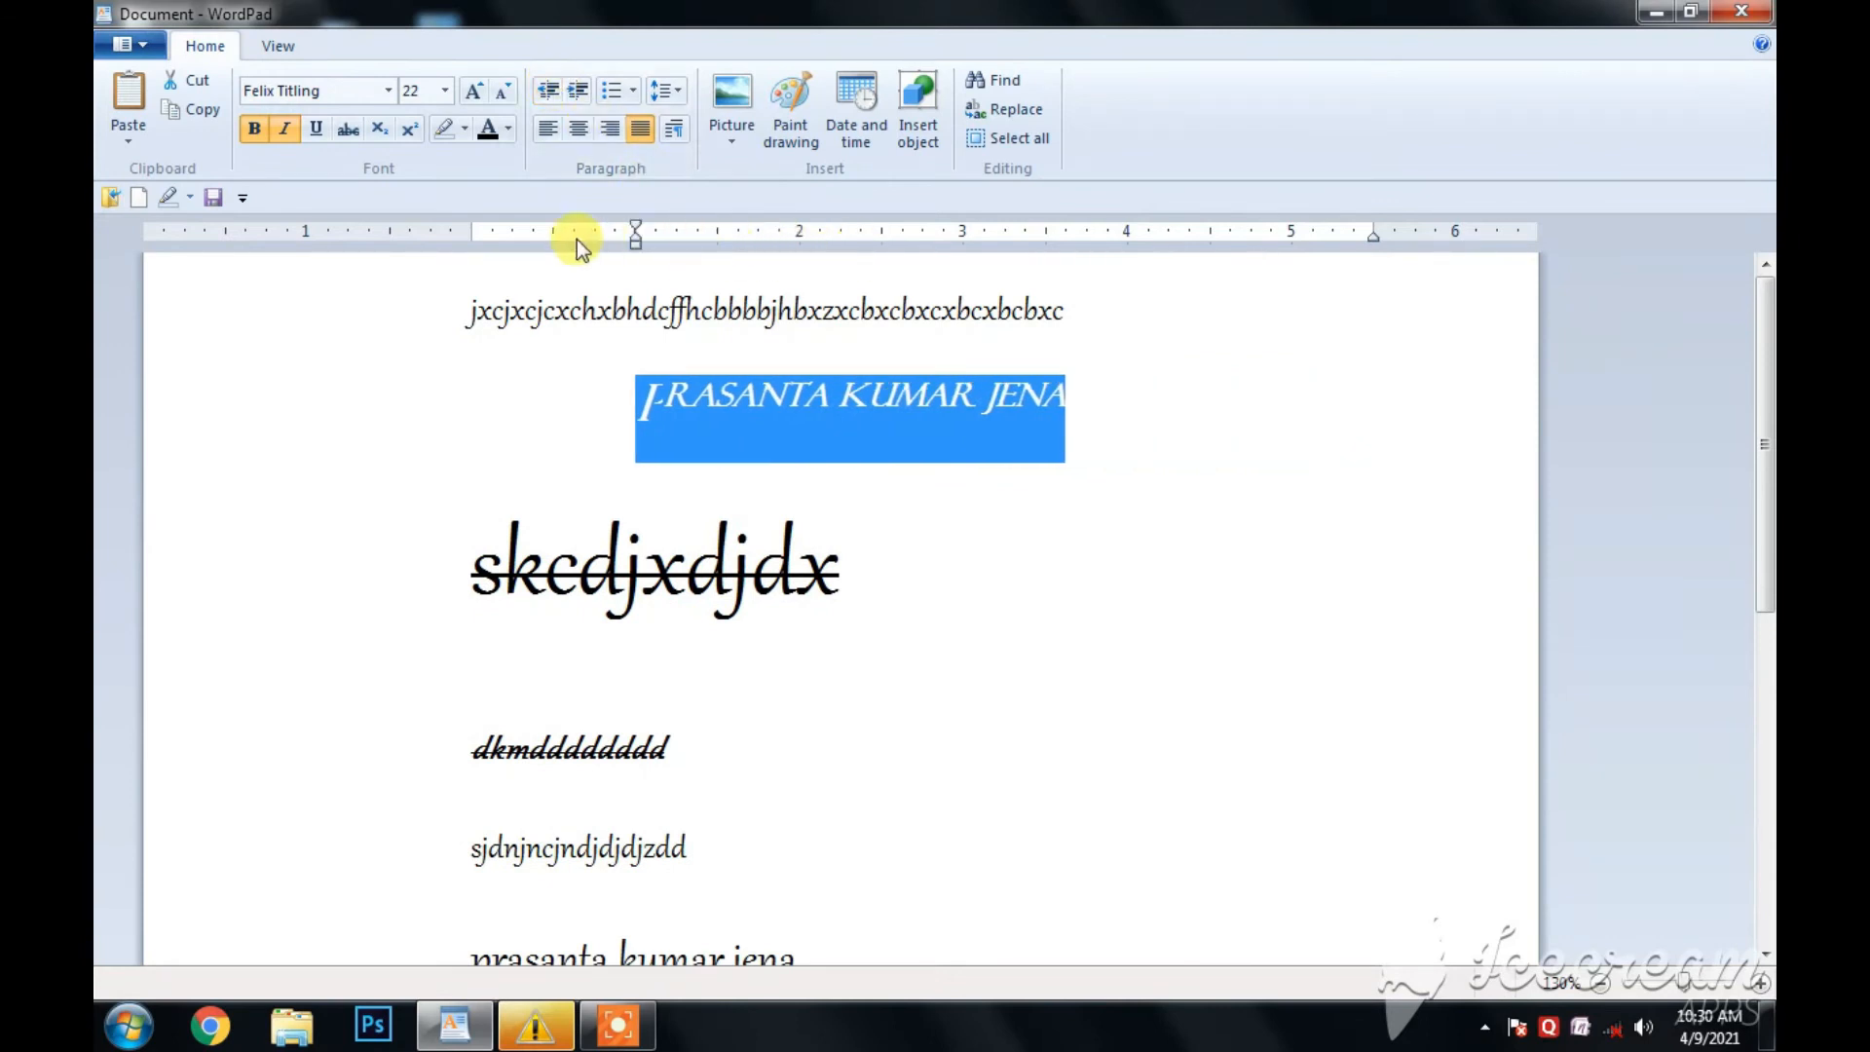
left_click(543, 95)
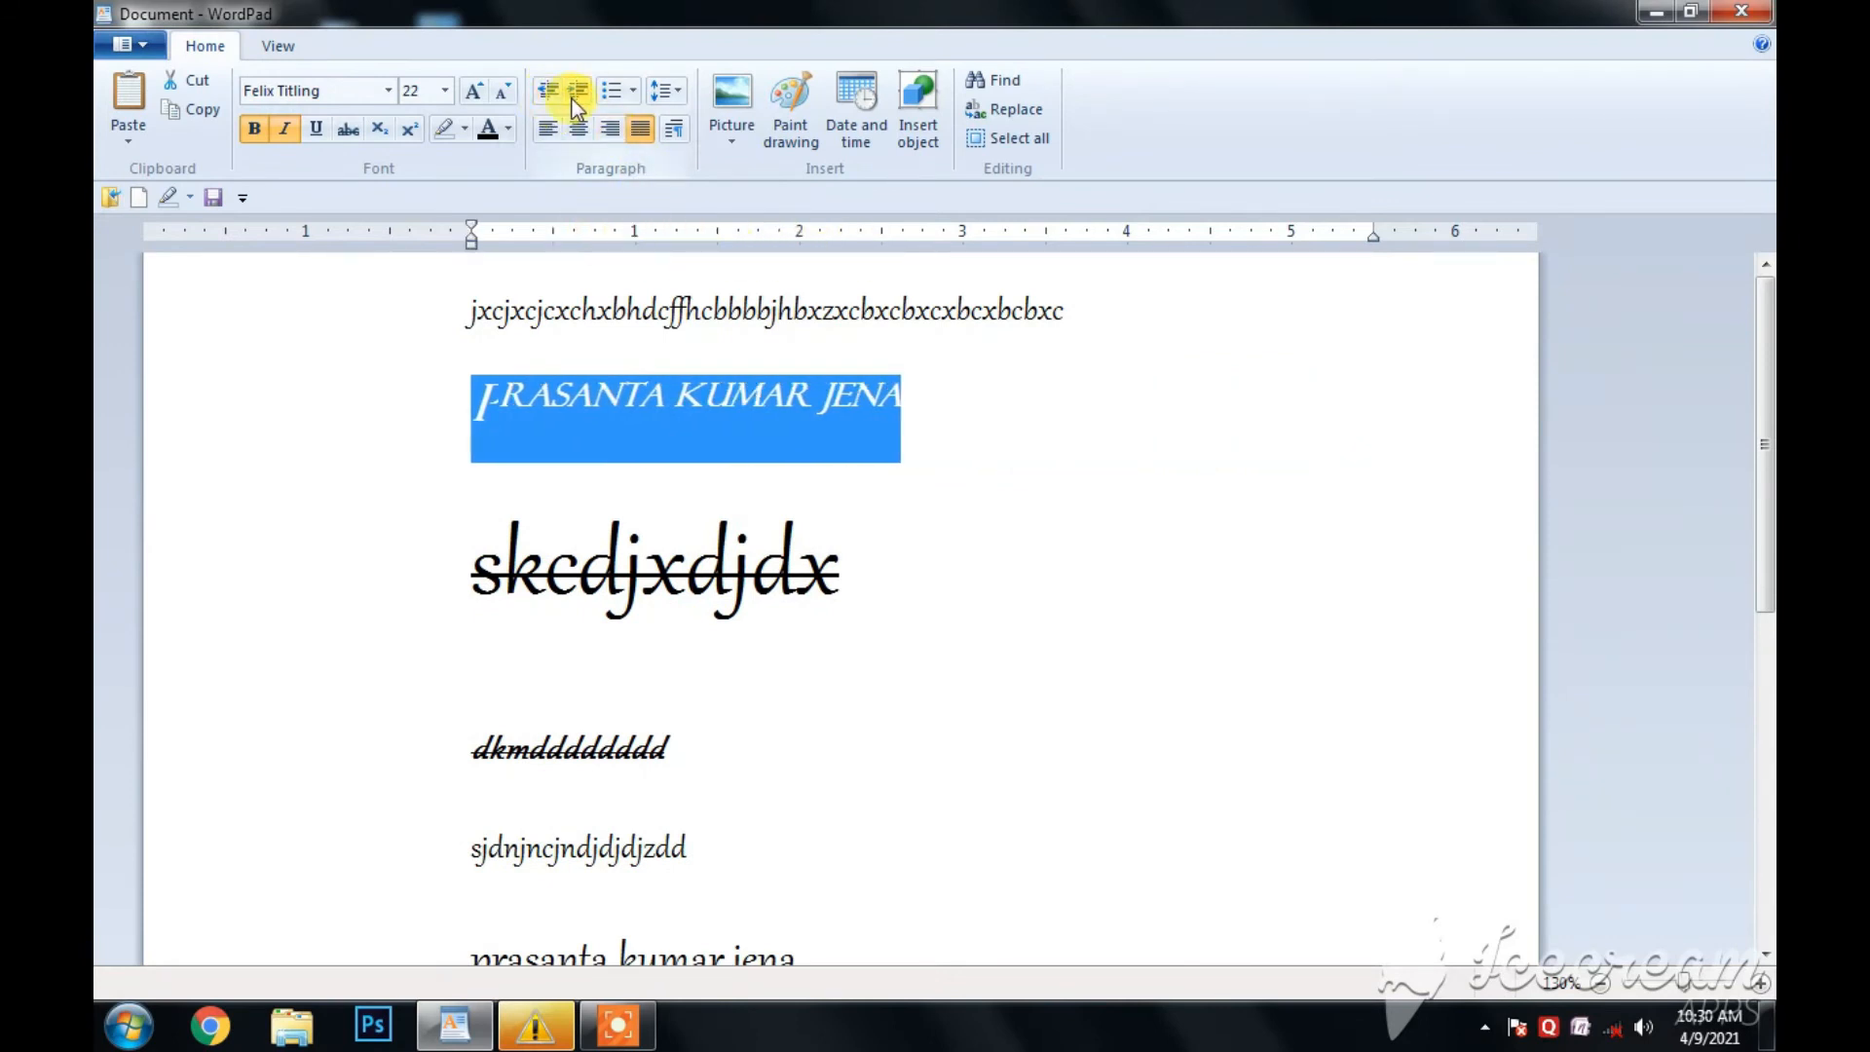
- Indent the second line's full name again, and return it to the left margin
left_click(575, 96)
left_click(574, 95)
left_click(578, 90)
left_click(578, 90)
left_click(543, 93)
left_click(543, 94)
left_click(543, 94)
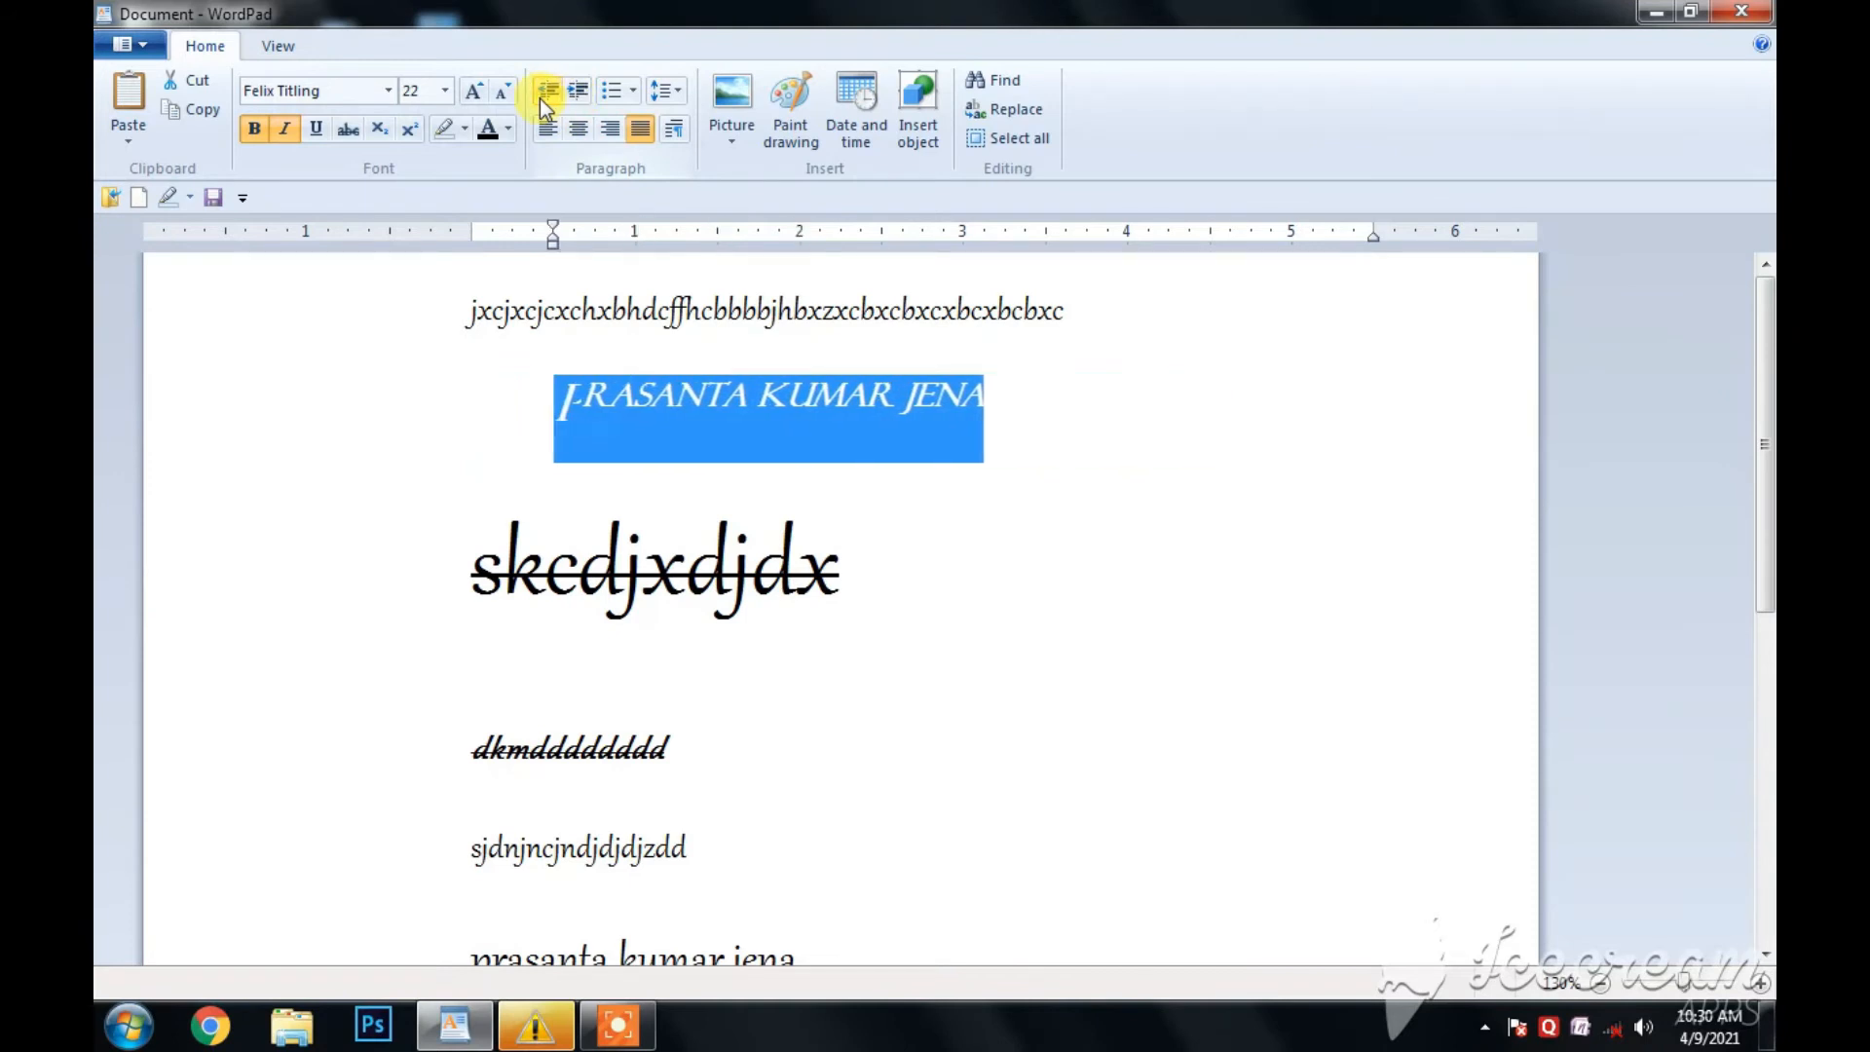
left_click(543, 94)
- Add a new line below "x²a" and start a list with round bullets there
left_click(633, 91)
left_click(935, 611)
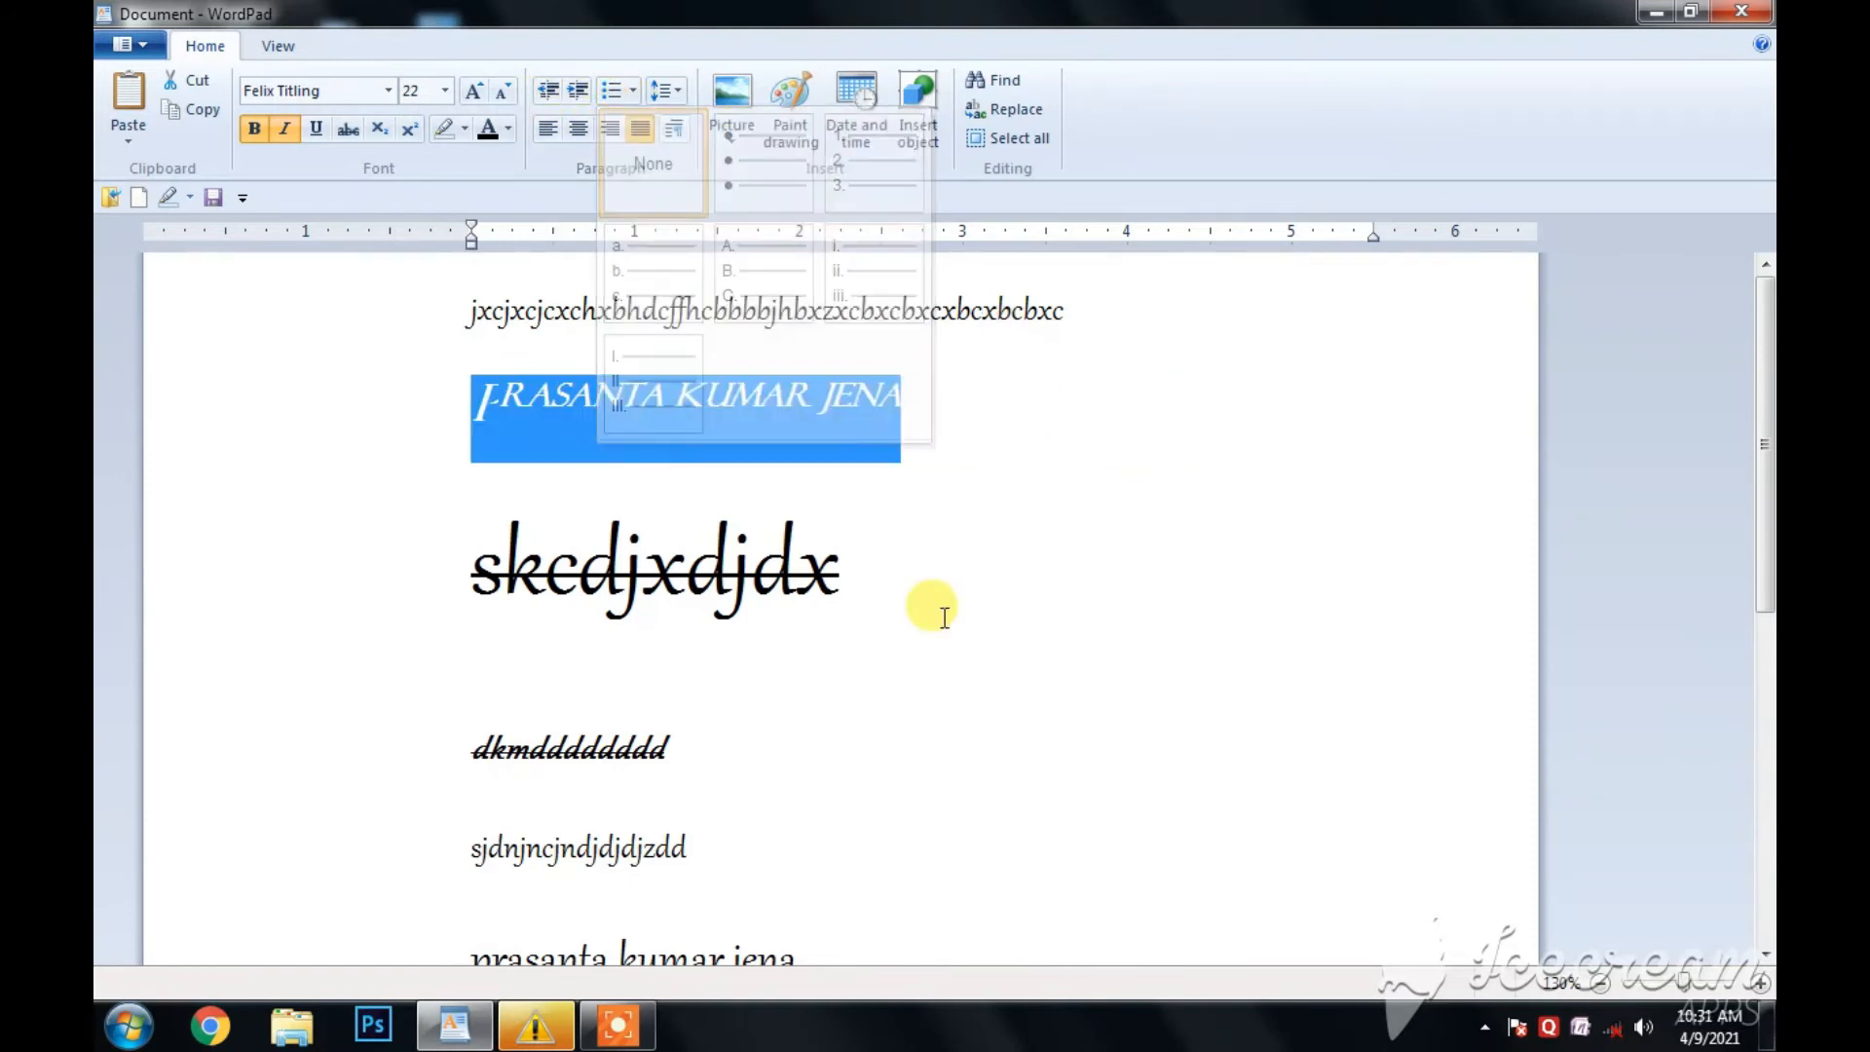
scroll(811, 643, "down", 6)
left_click(564, 473)
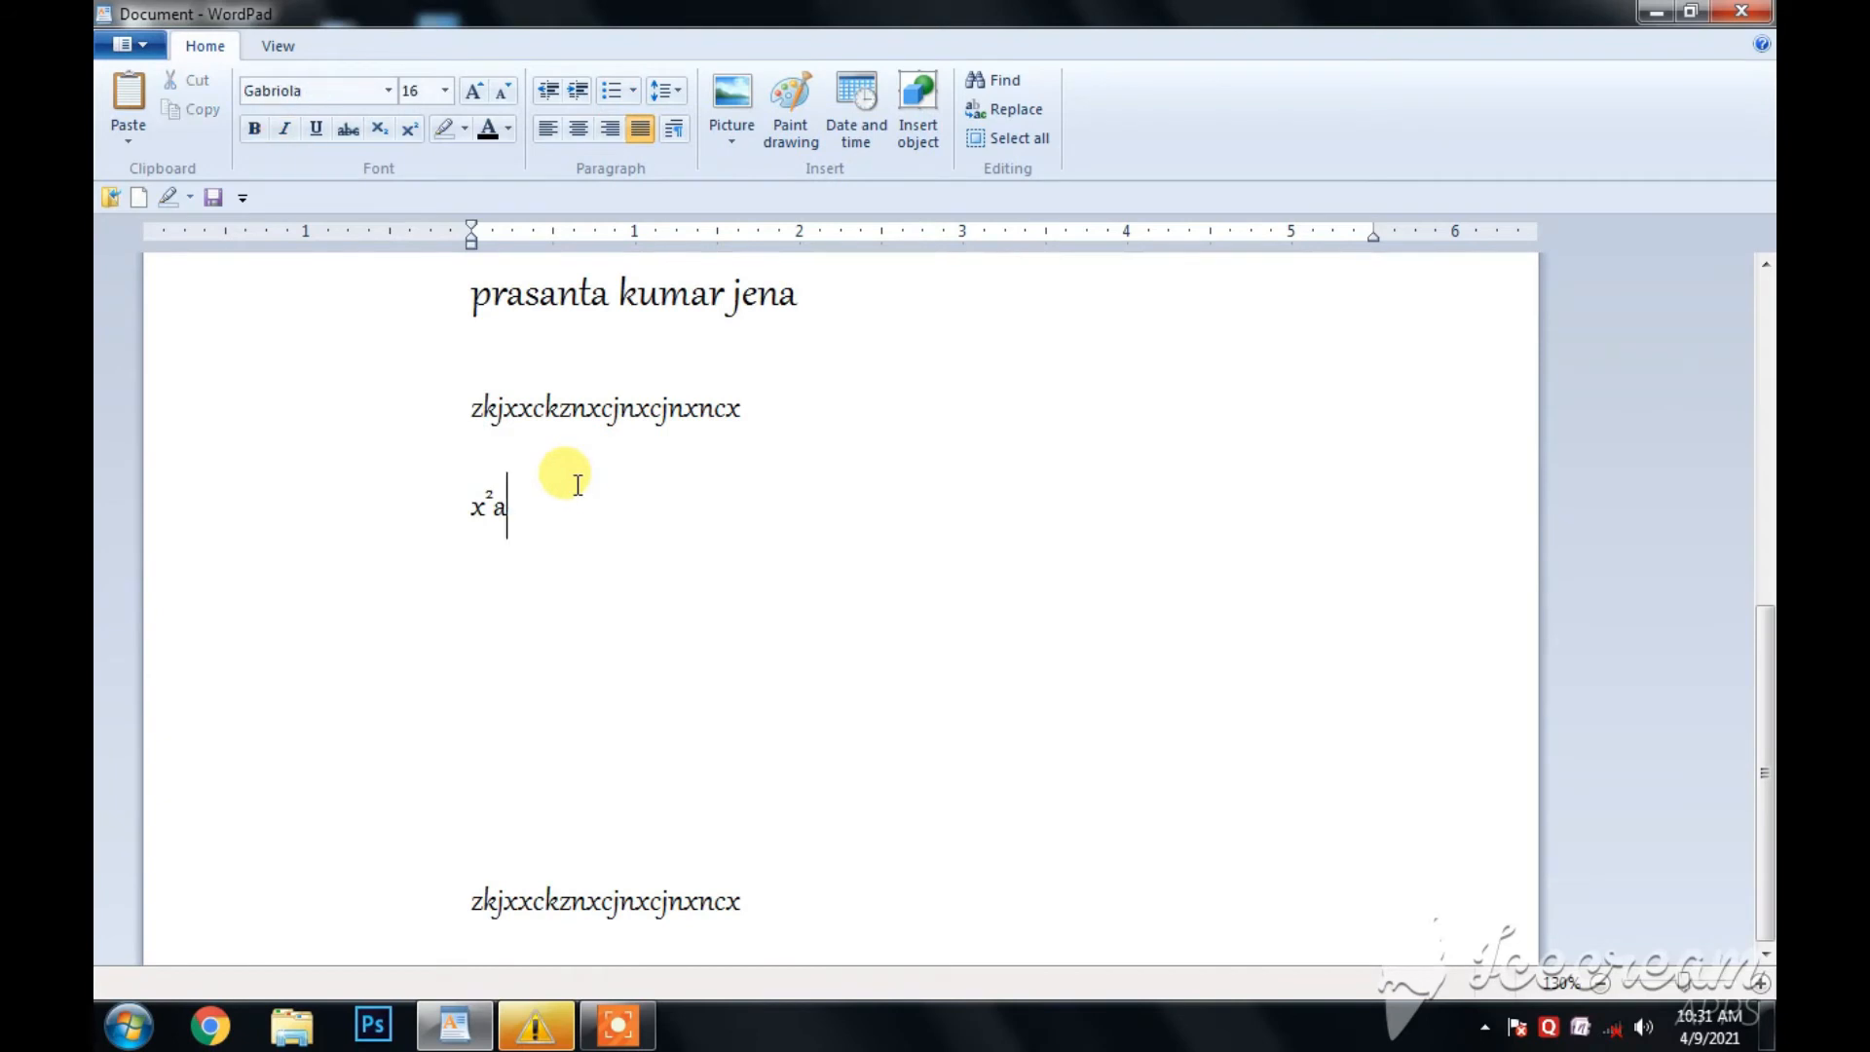
key("Return")
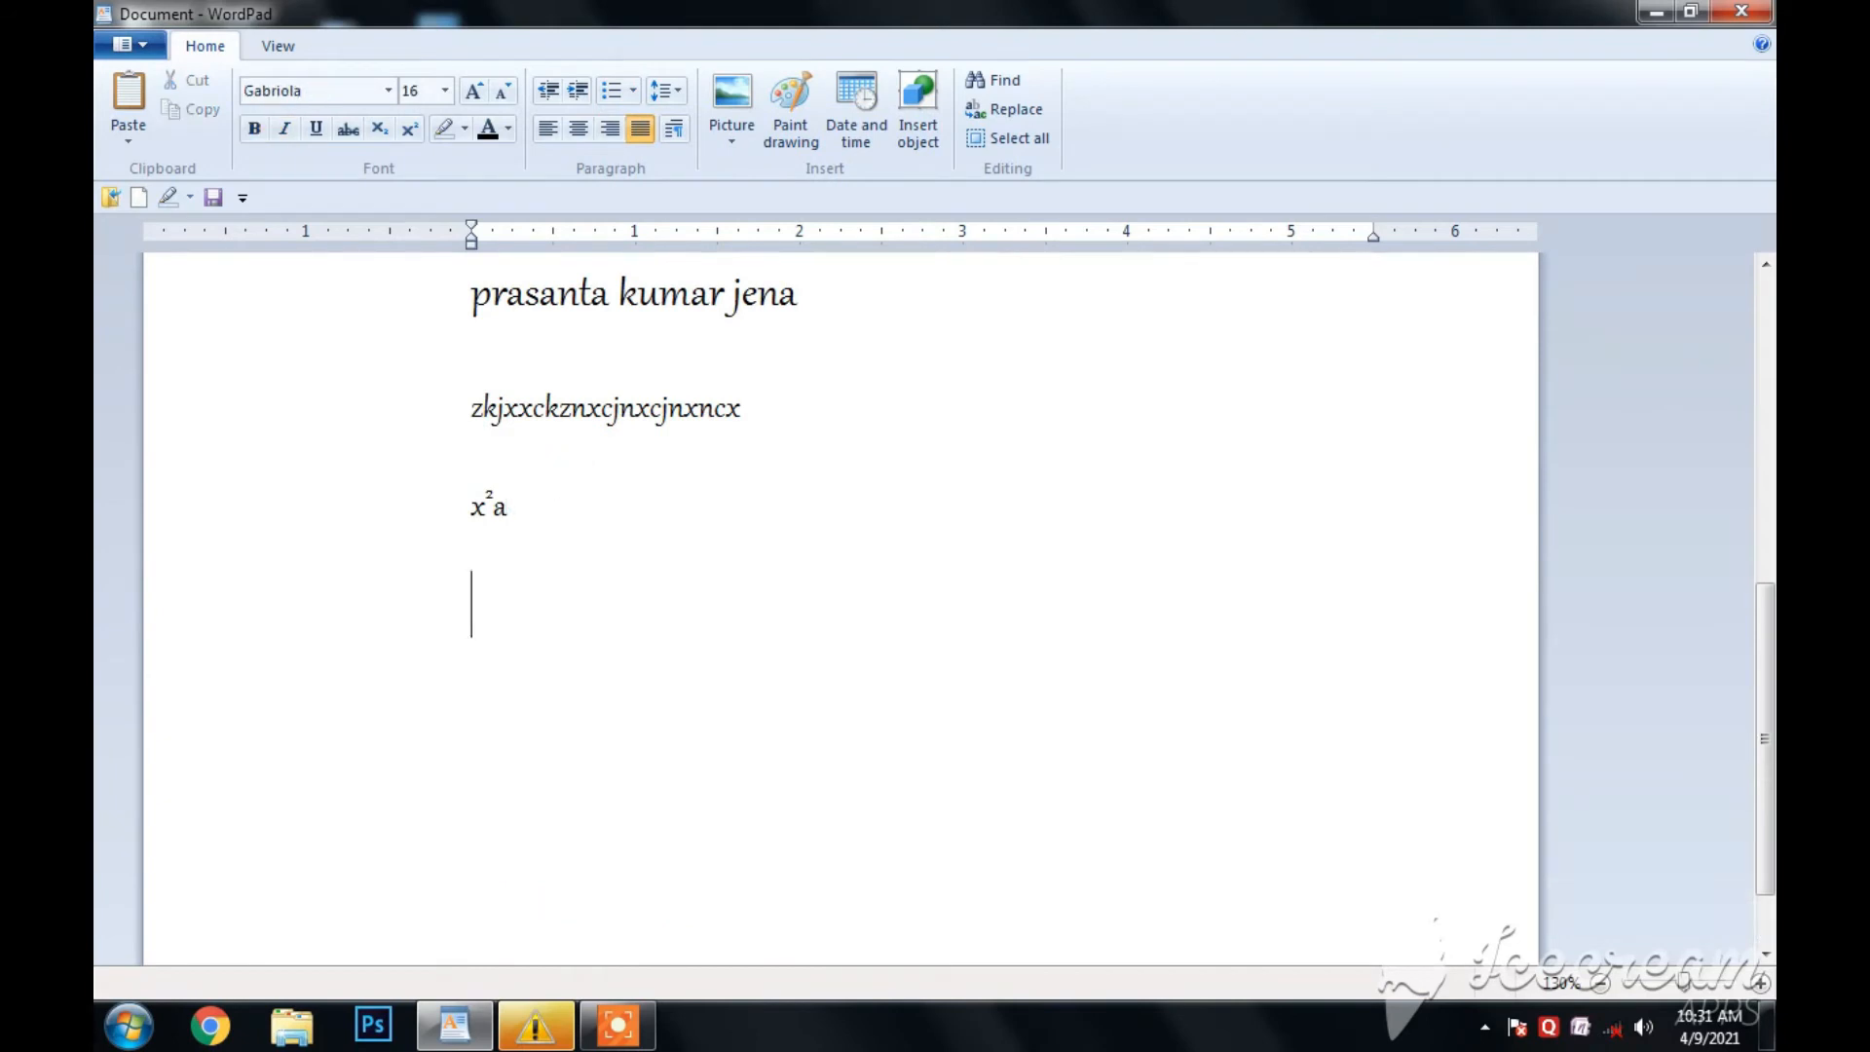
left_click(633, 91)
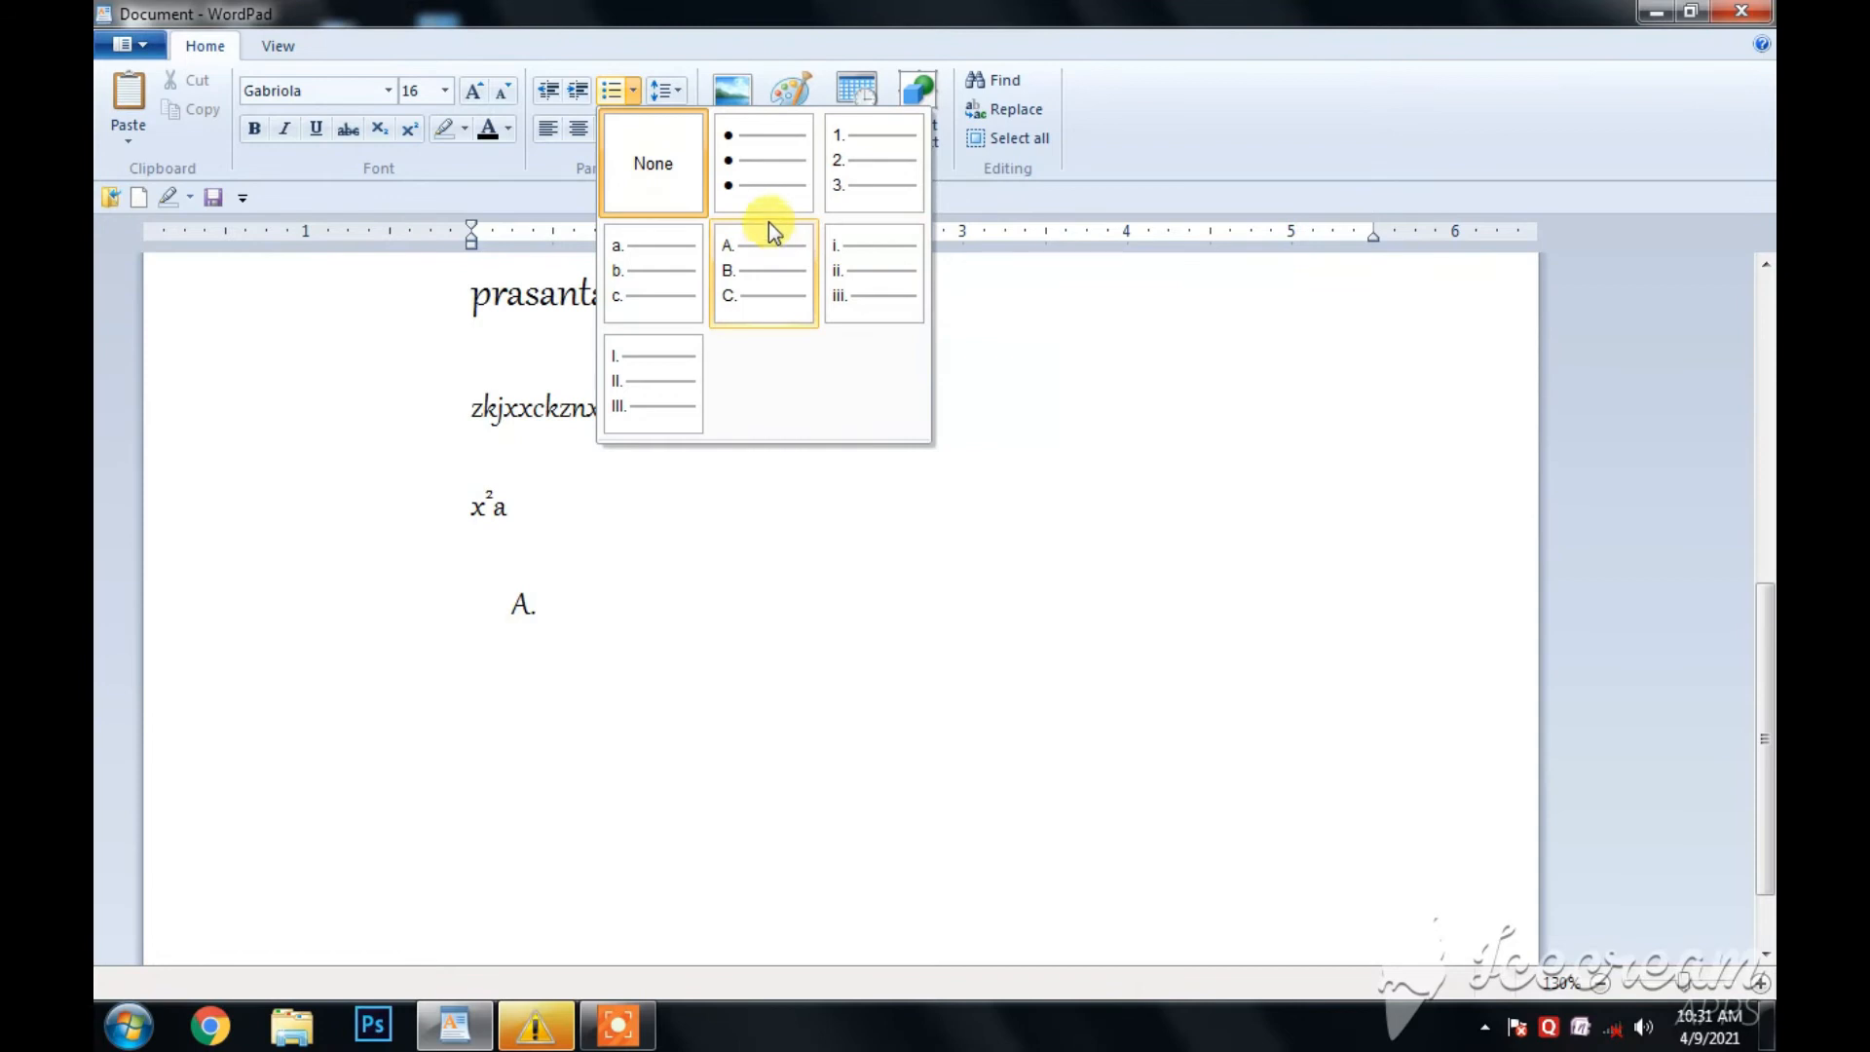
left_click(768, 178)
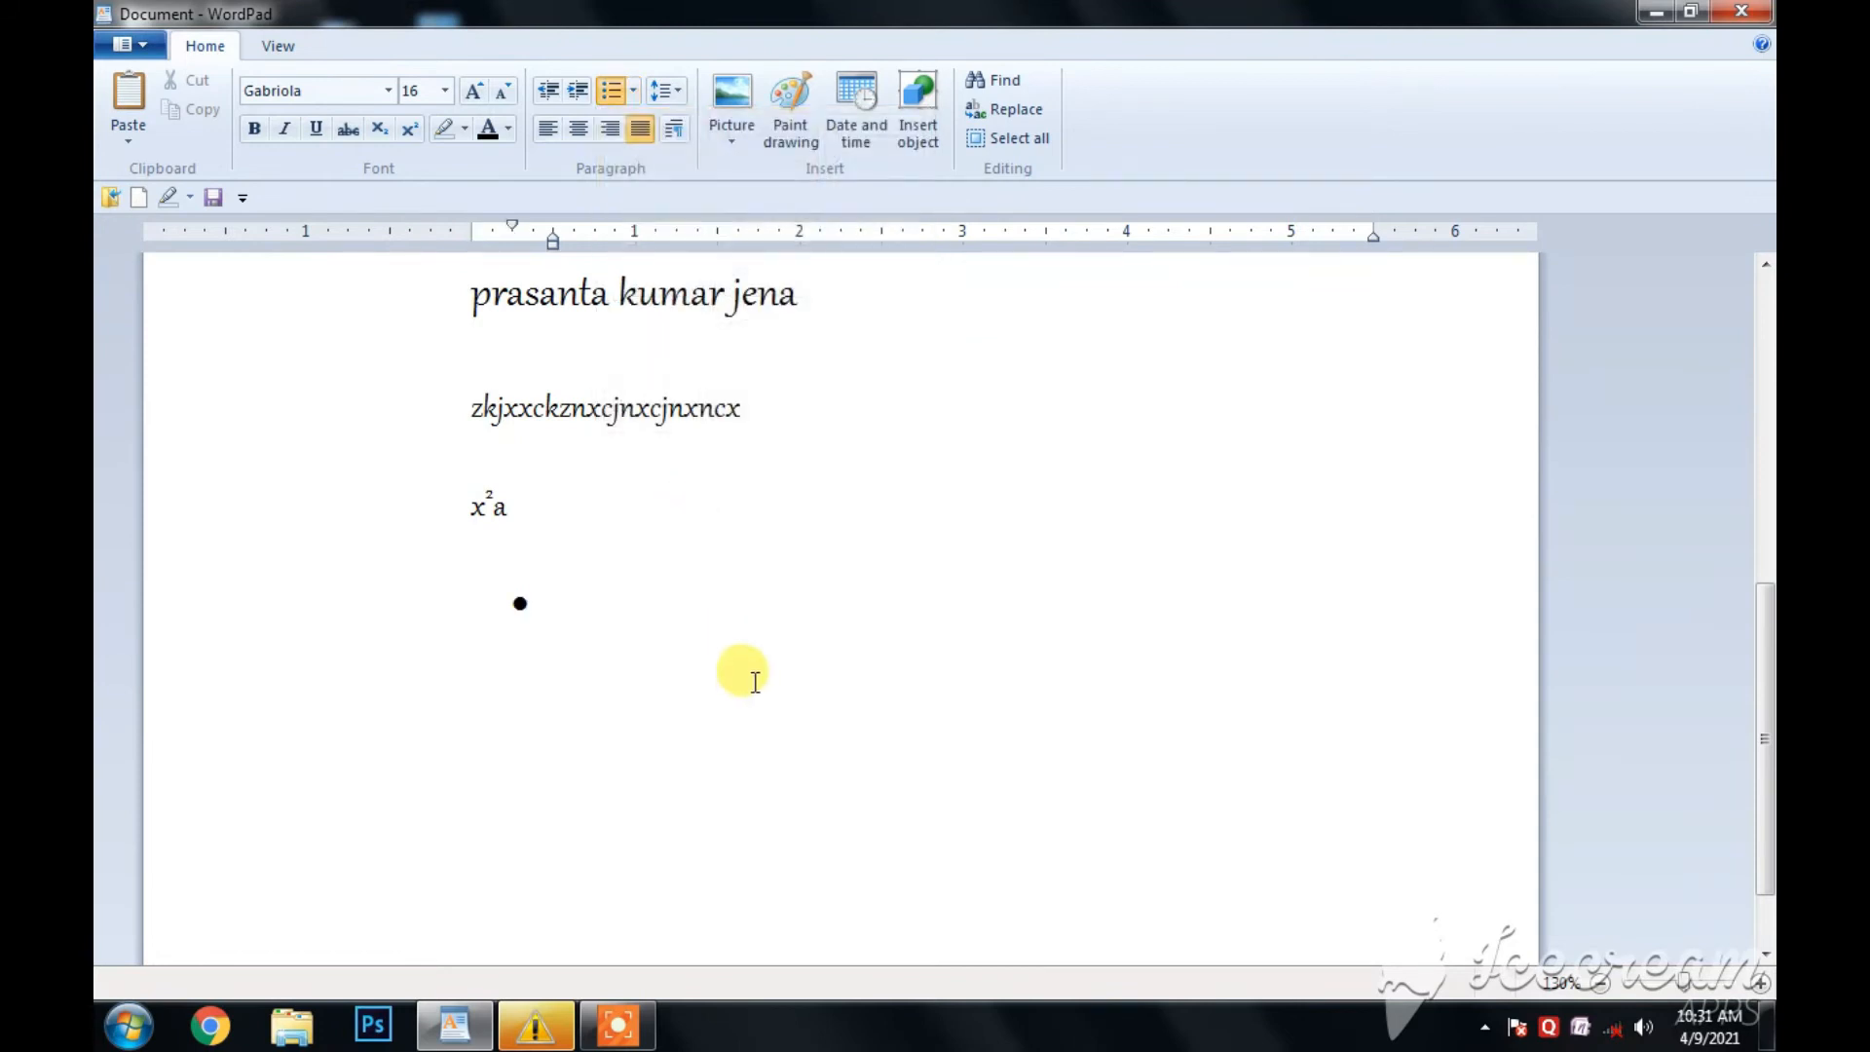
- Enter four bulleted items: kjkjjxjxcjjc, sjcjhcx, sdkjdjdch and djkdchndjhdchg
type("kjkjjxj")
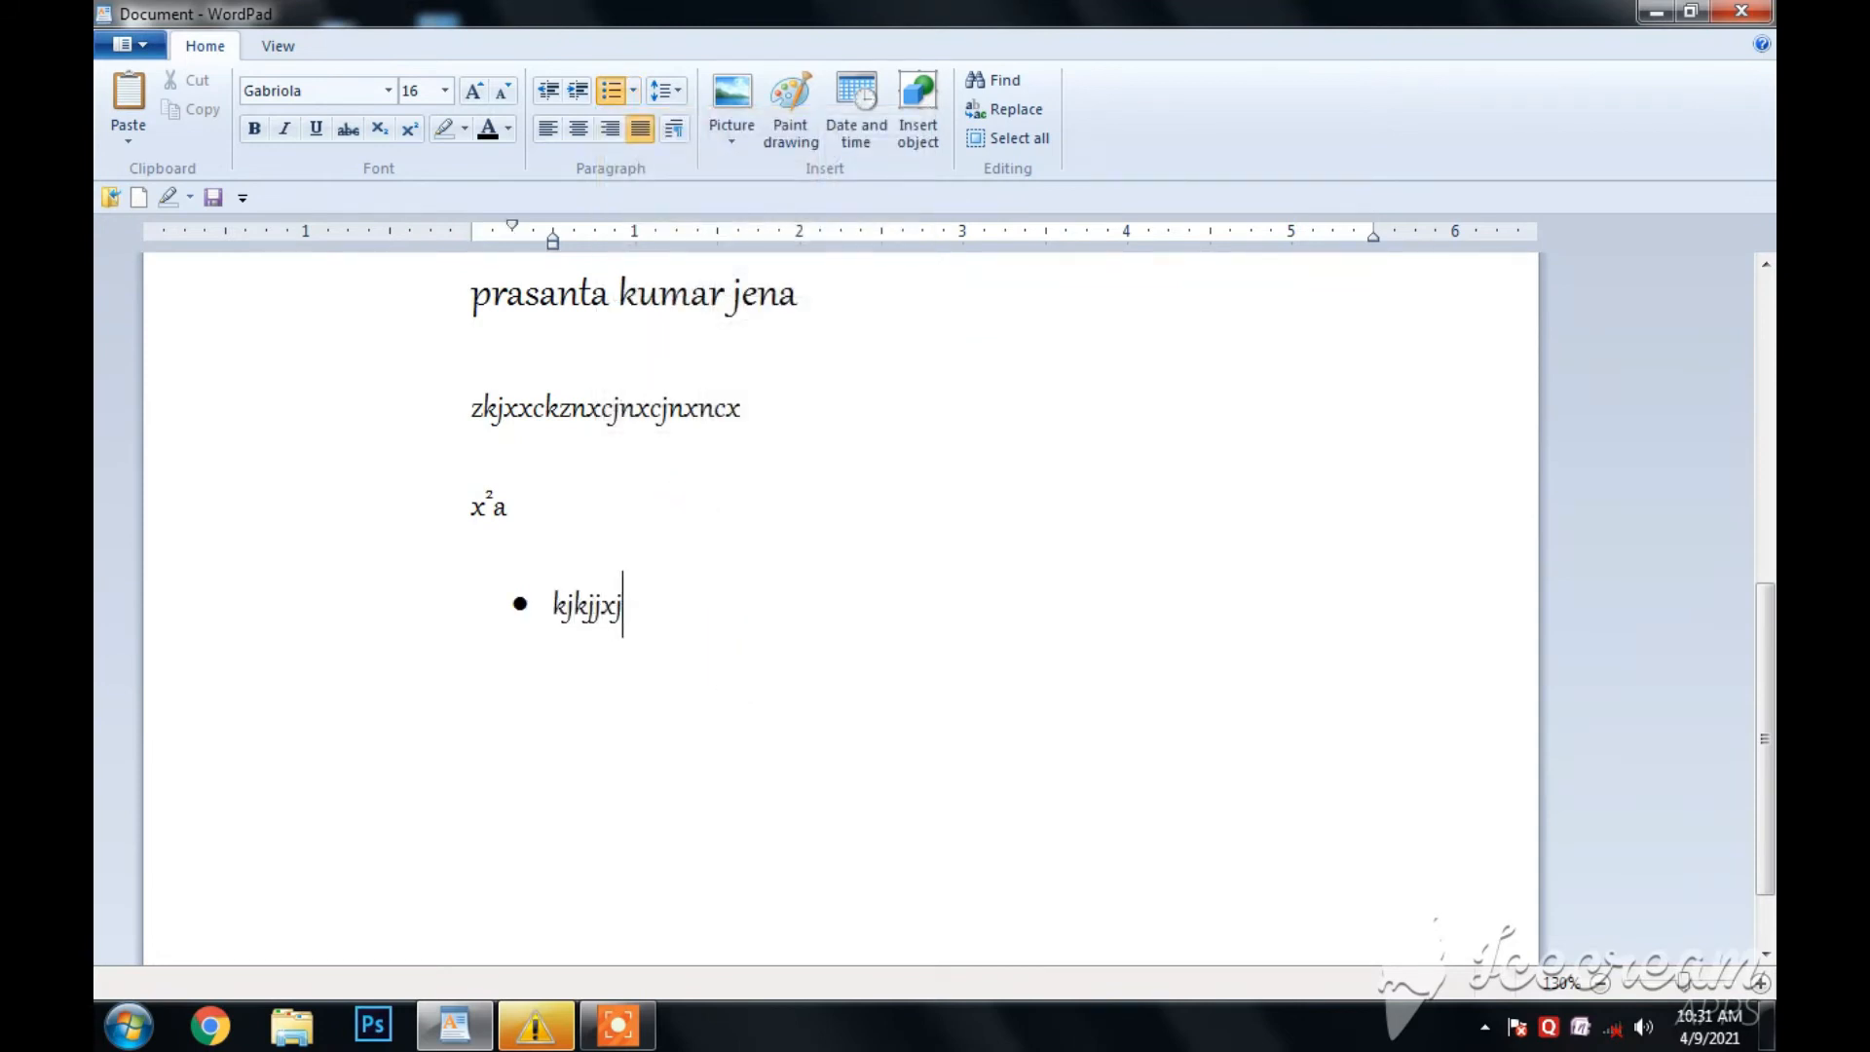
key("Return")
type("sdkjdjdch")
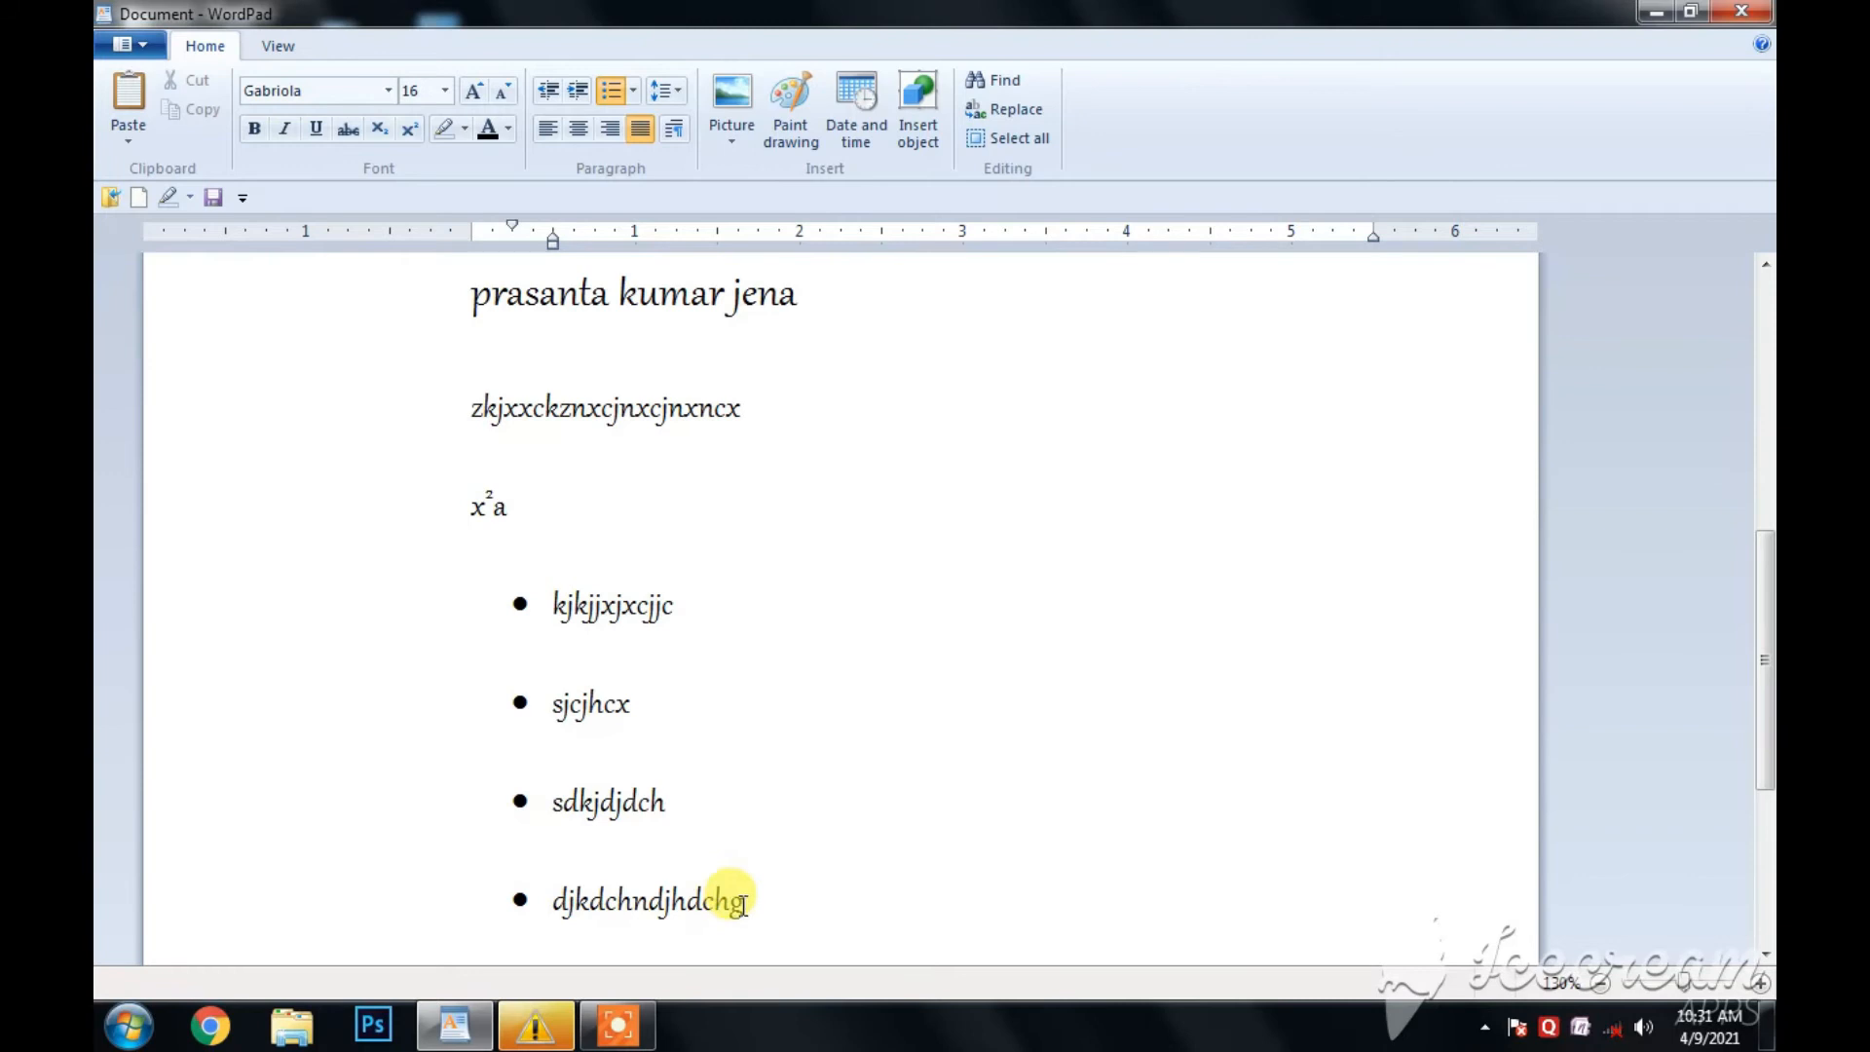
- Change the four bulleted items to an A, B, C lettered list
left_click_drag(743, 904, 551, 609)
left_click(635, 92)
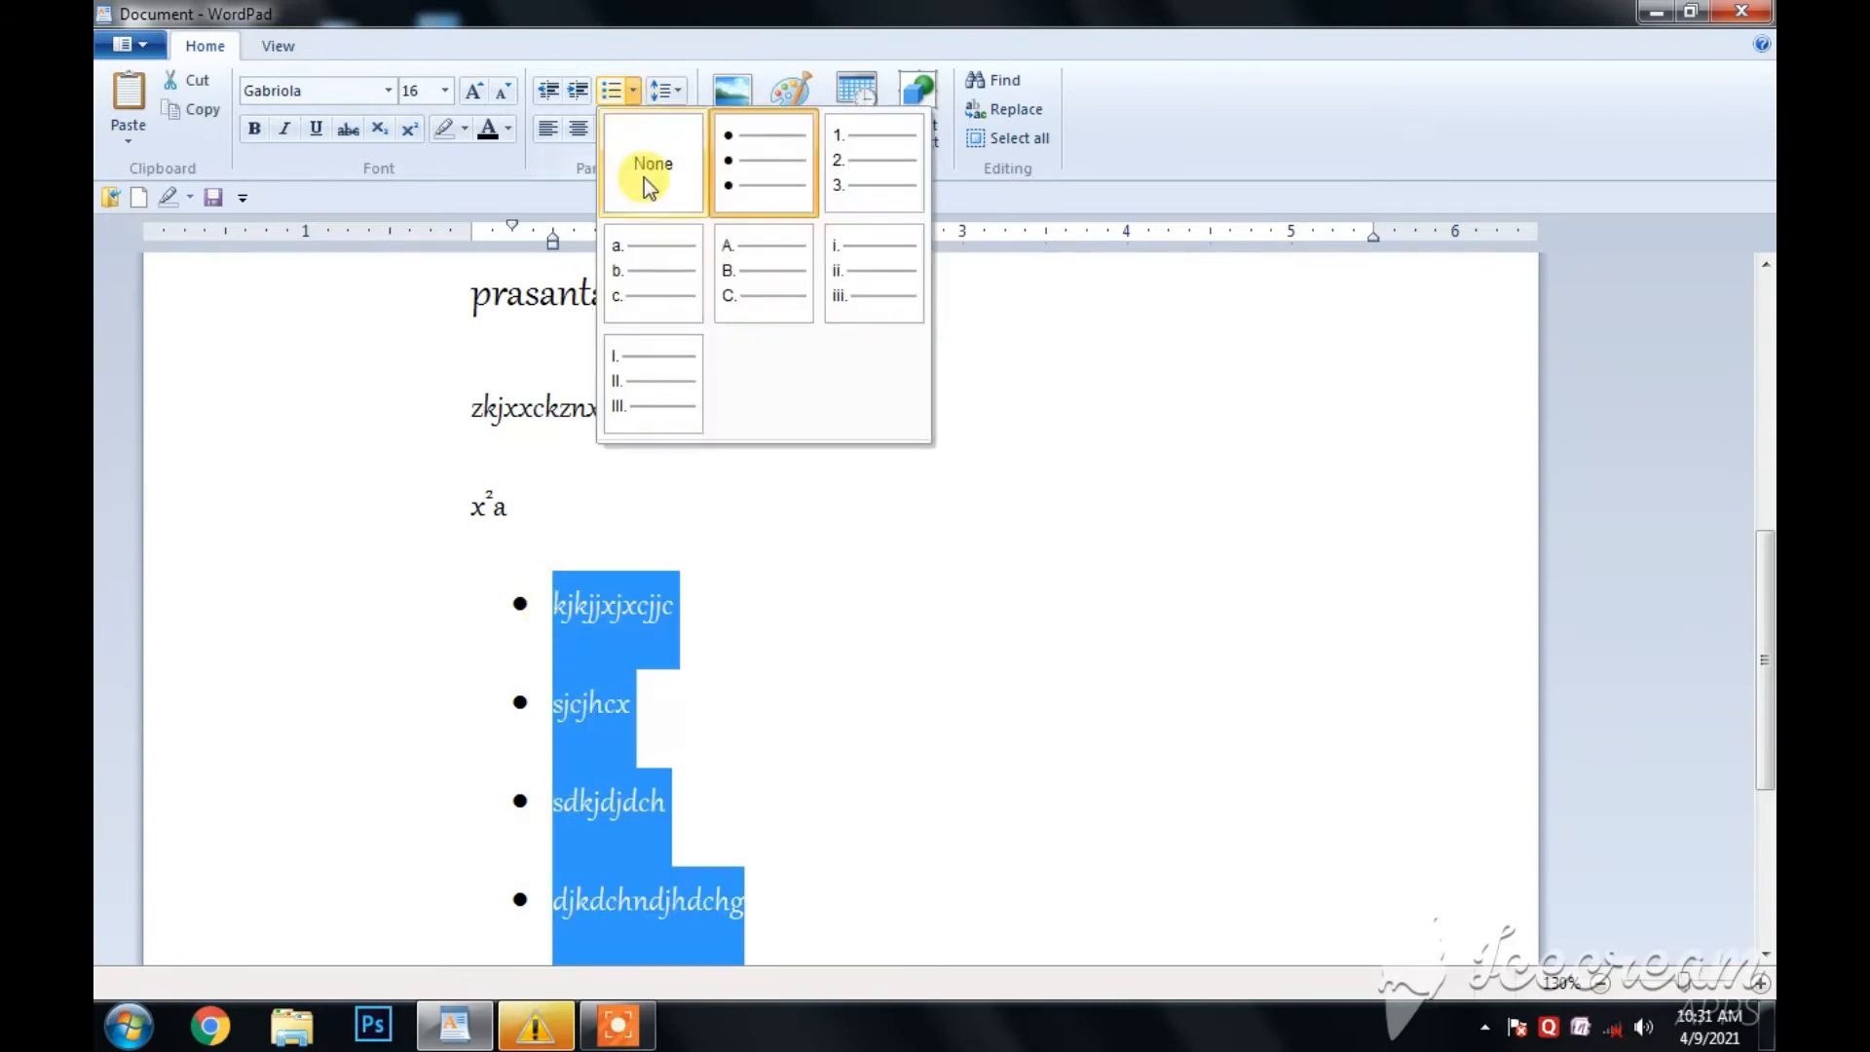
left_click(756, 271)
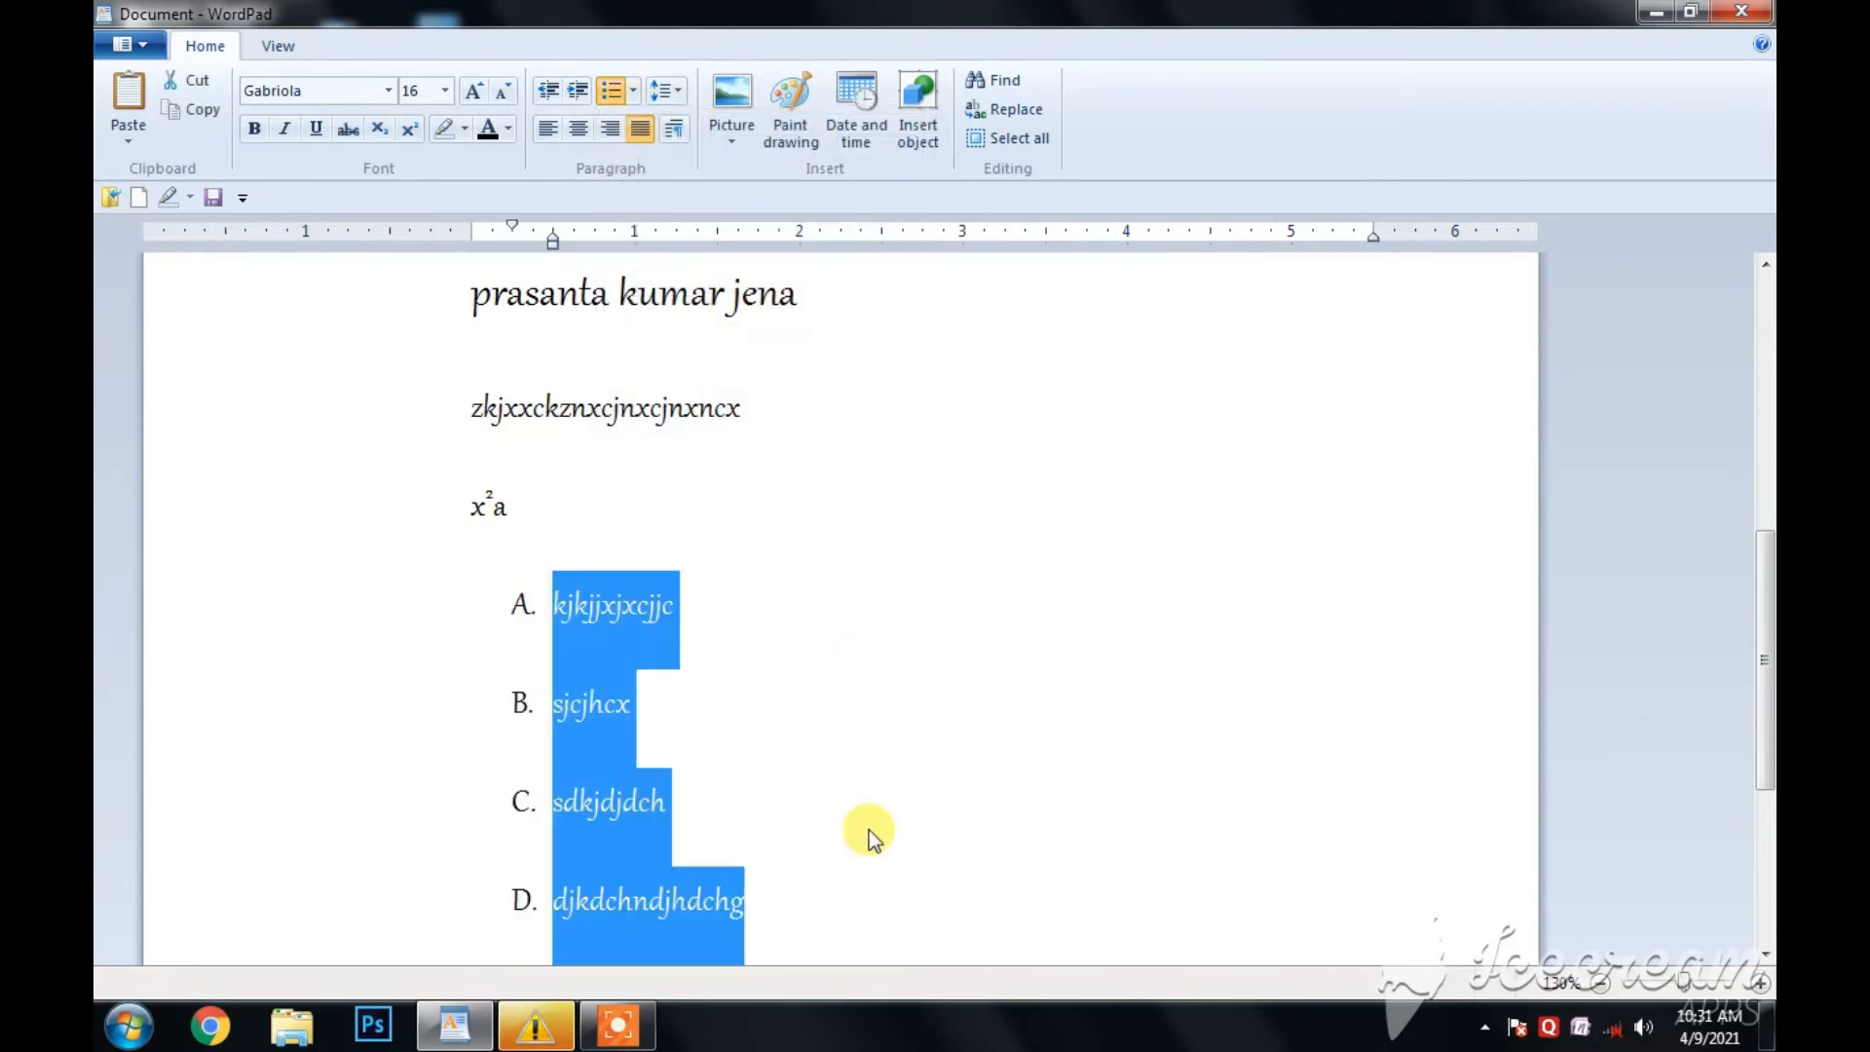
- Continue the lettered list below "djkdchndjhdchg" with the items djnhc and dcj
scroll(814, 877, "down", 2)
left_click(779, 609)
key("Return")
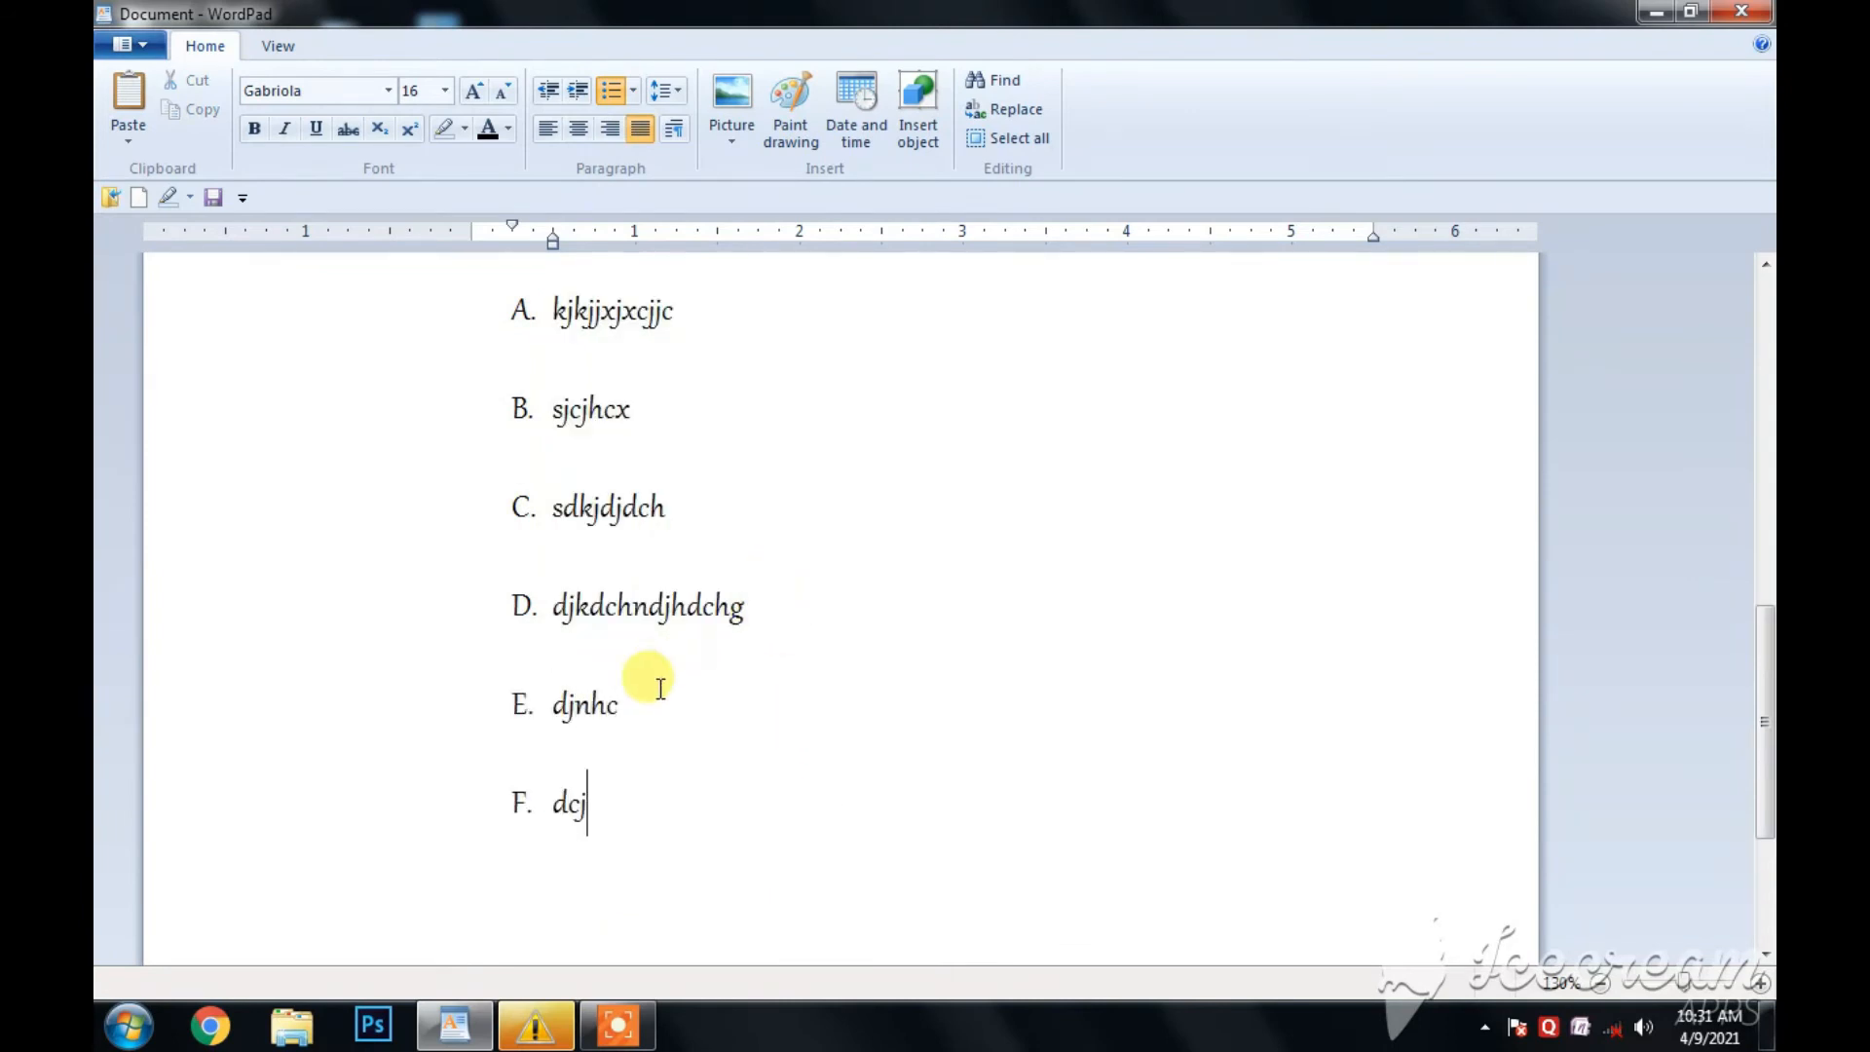
scroll(656, 677, "up", 3)
scroll(643, 731, "down", 6)
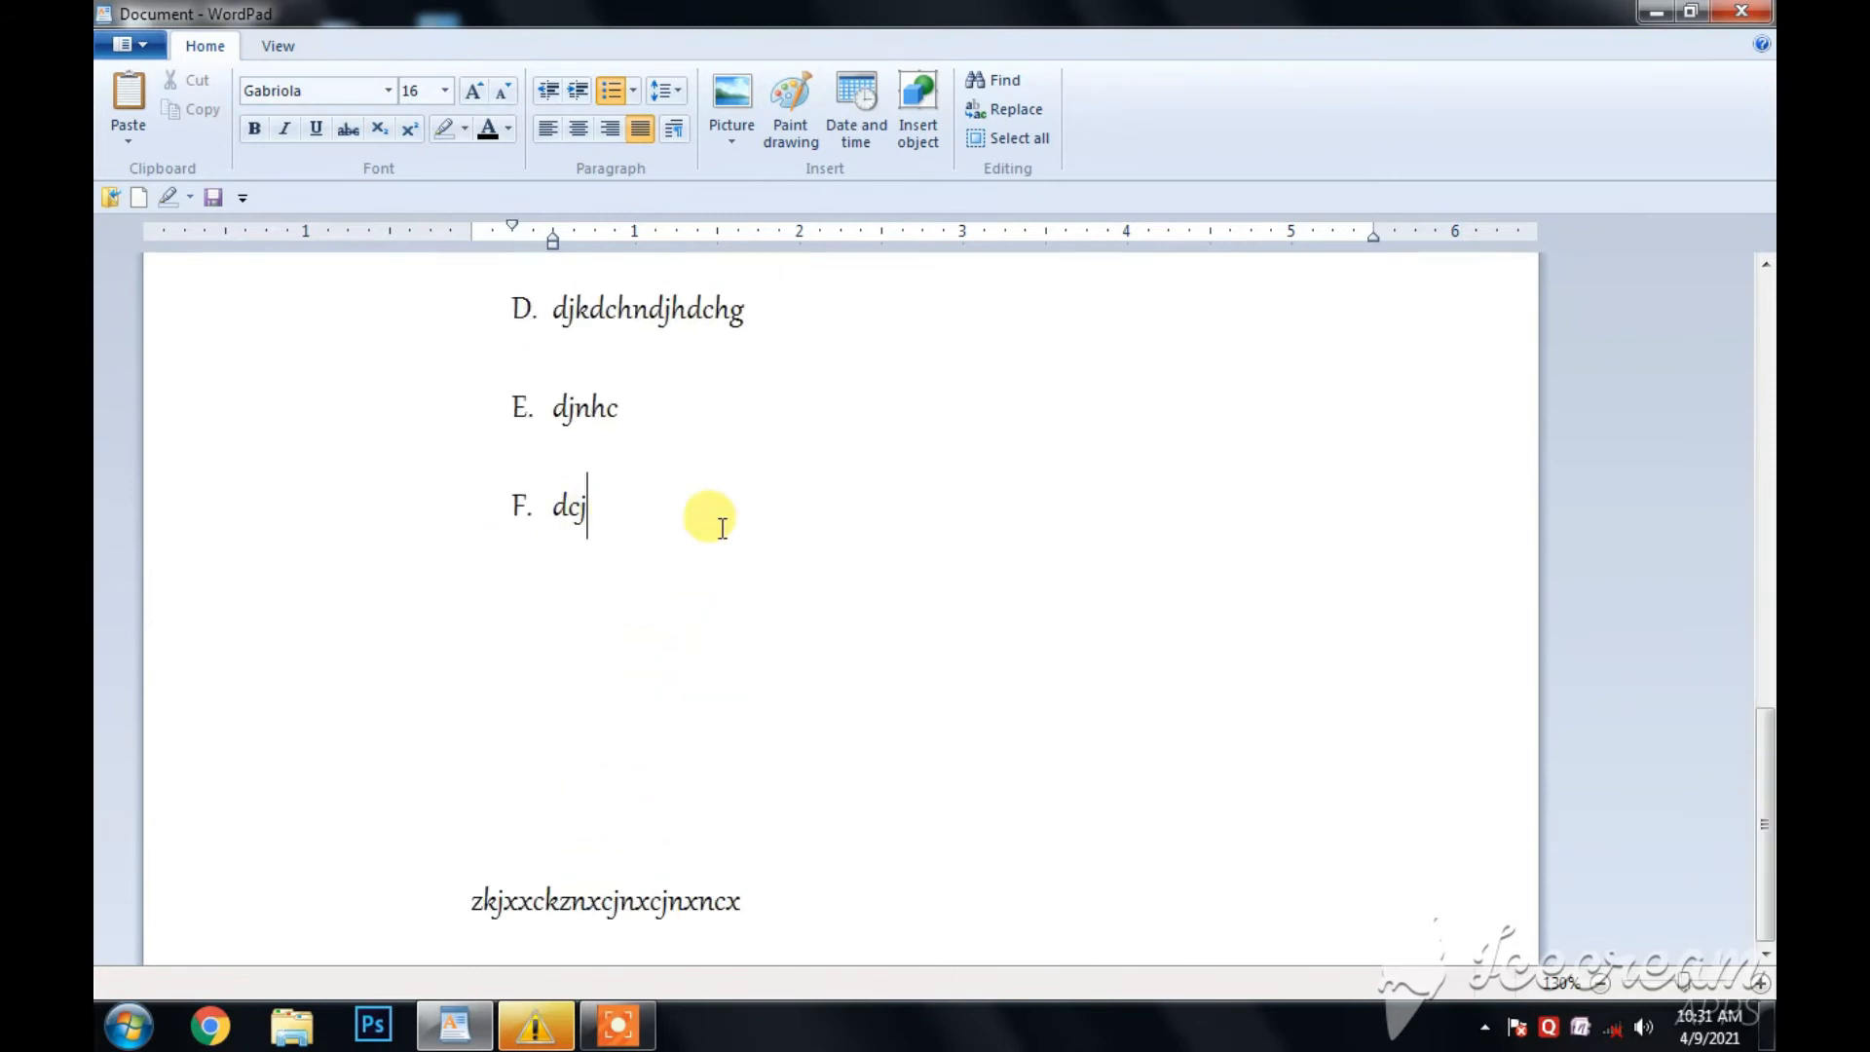
- Remove the list formatting from "dcj" and add a plain line "dkddc" below it
left_click(635, 85)
left_click(628, 206)
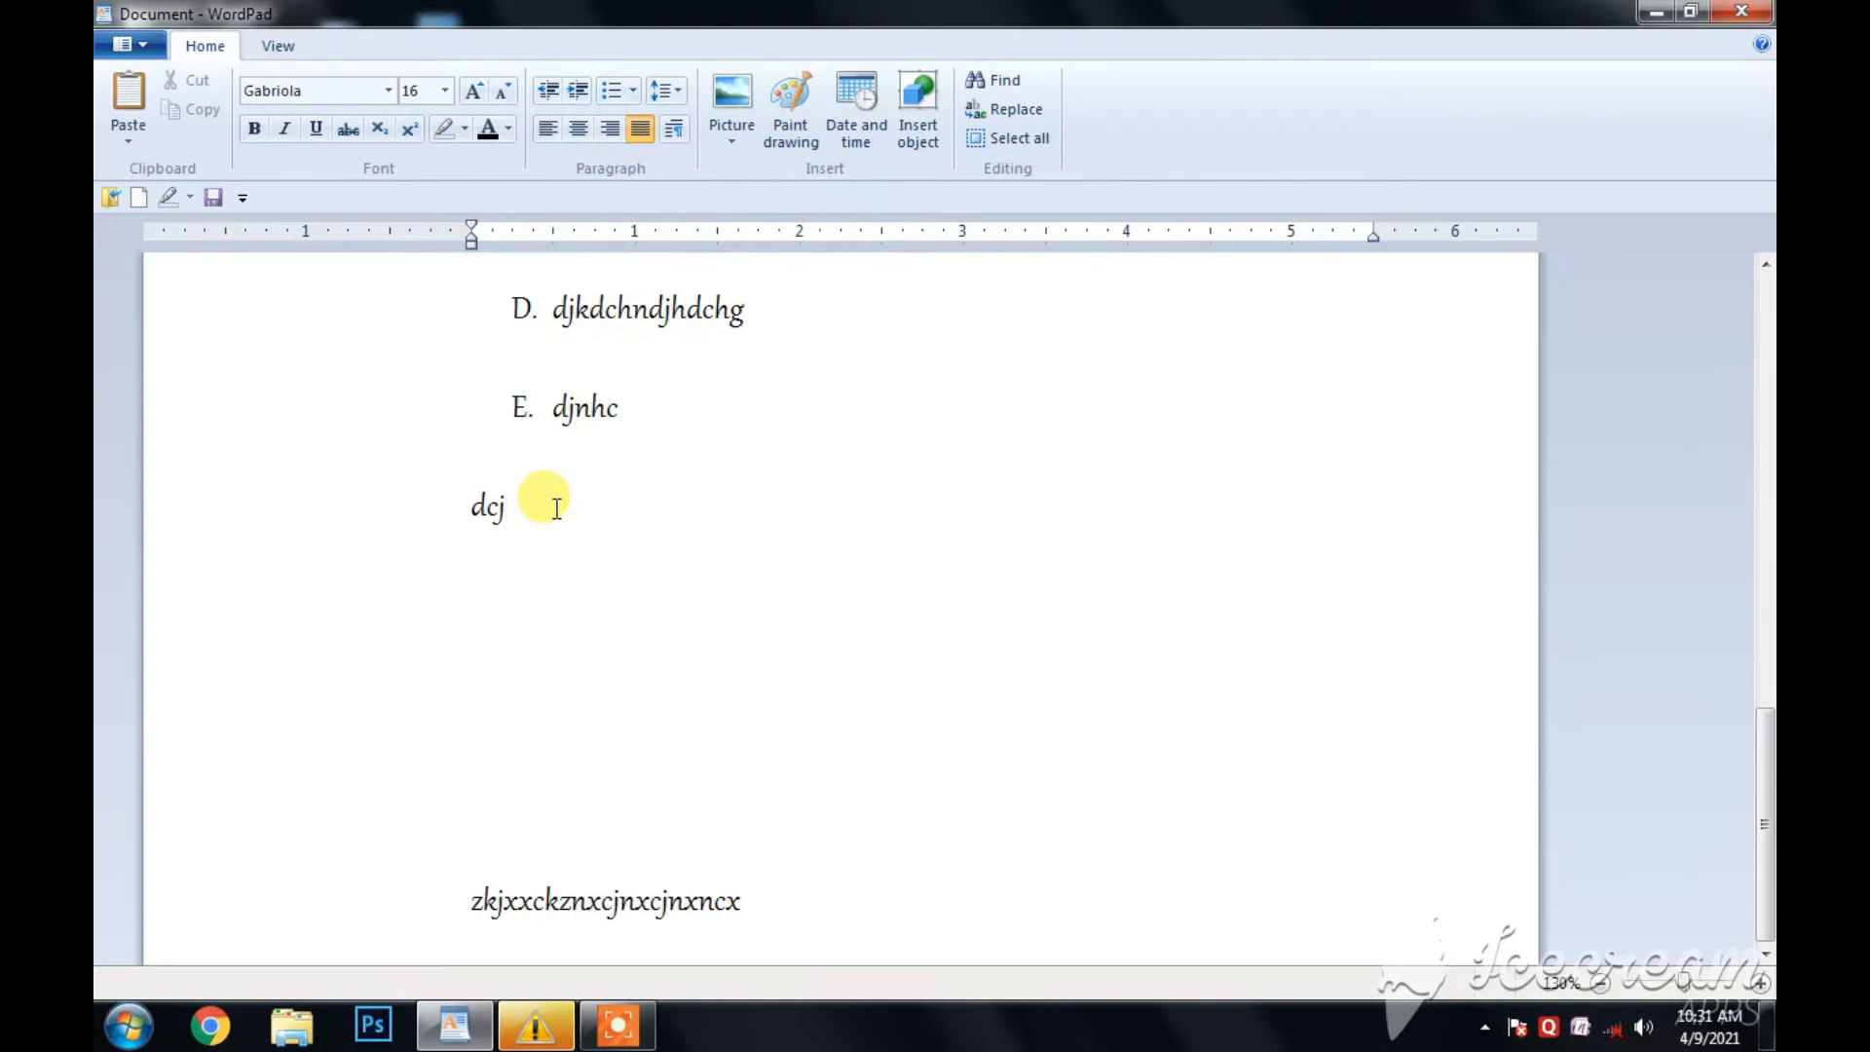
key("Return")
type("dkddc")
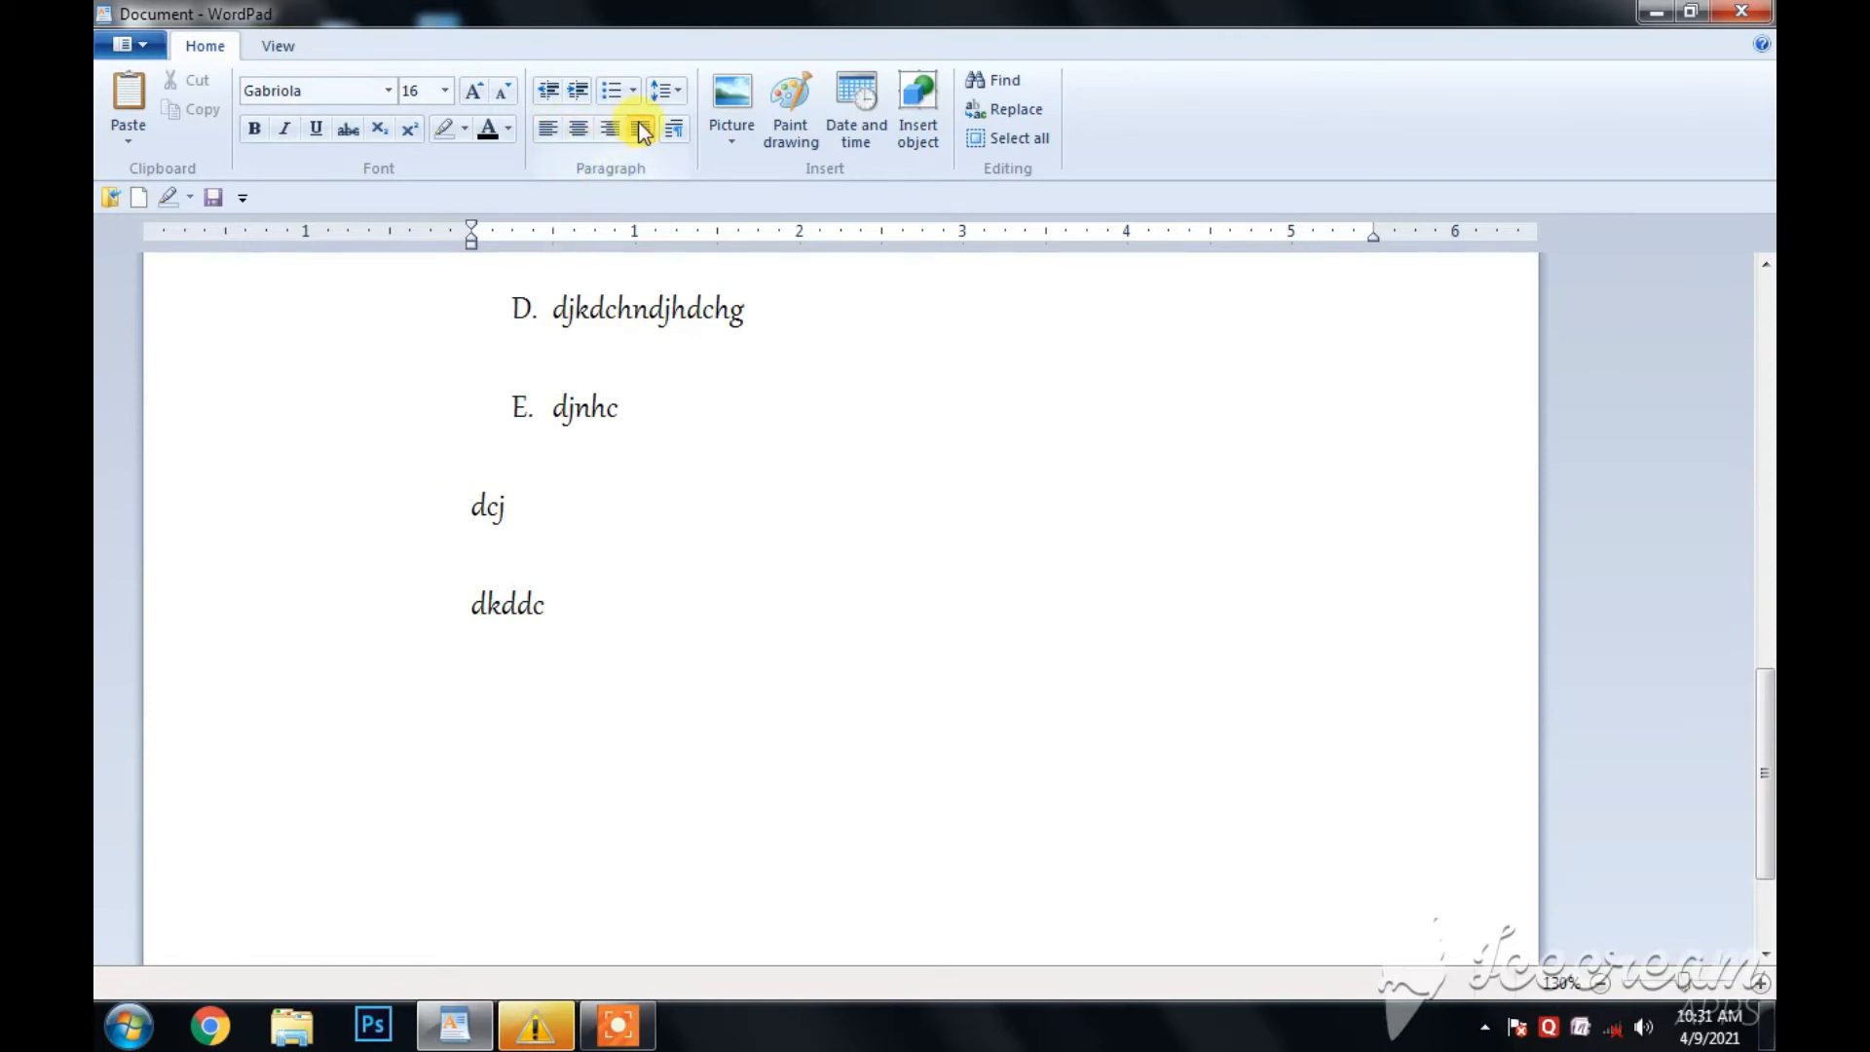
- Set the line spacing of the whole document to 1.0 and review the result
left_click(676, 88)
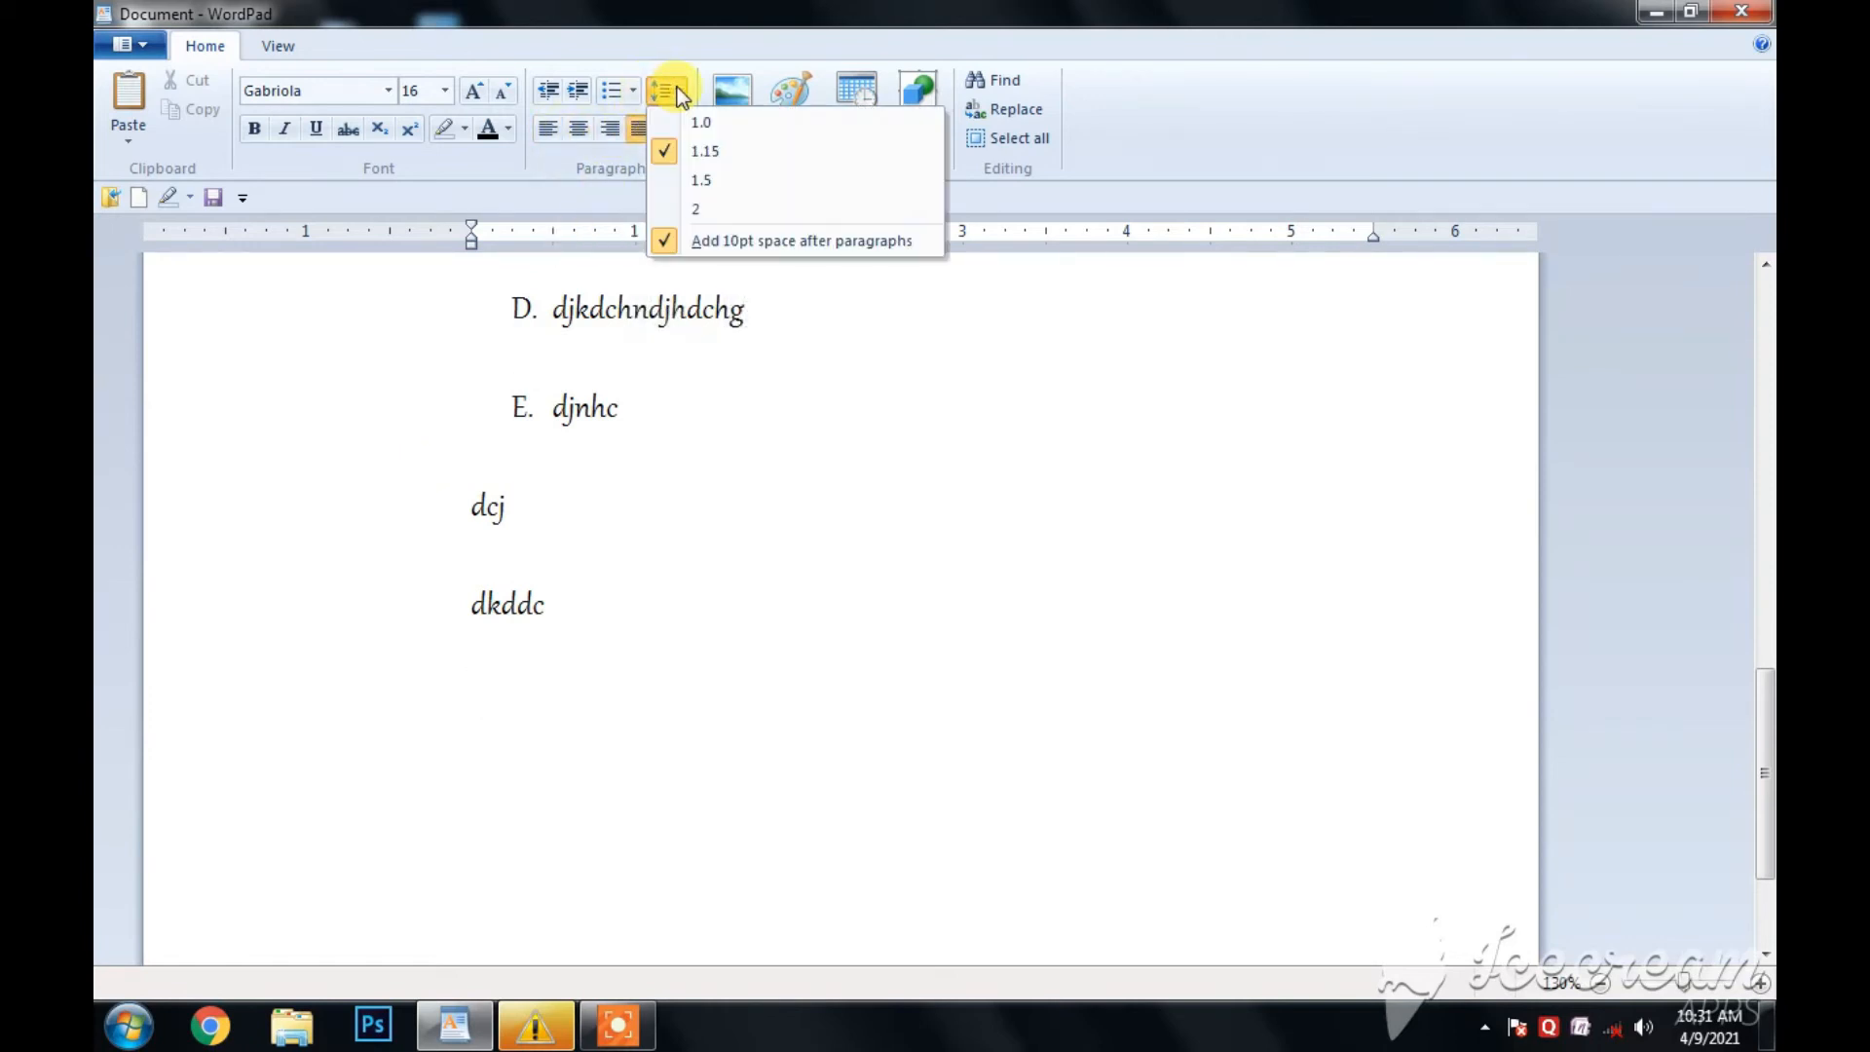
scroll(777, 545, "up", 10)
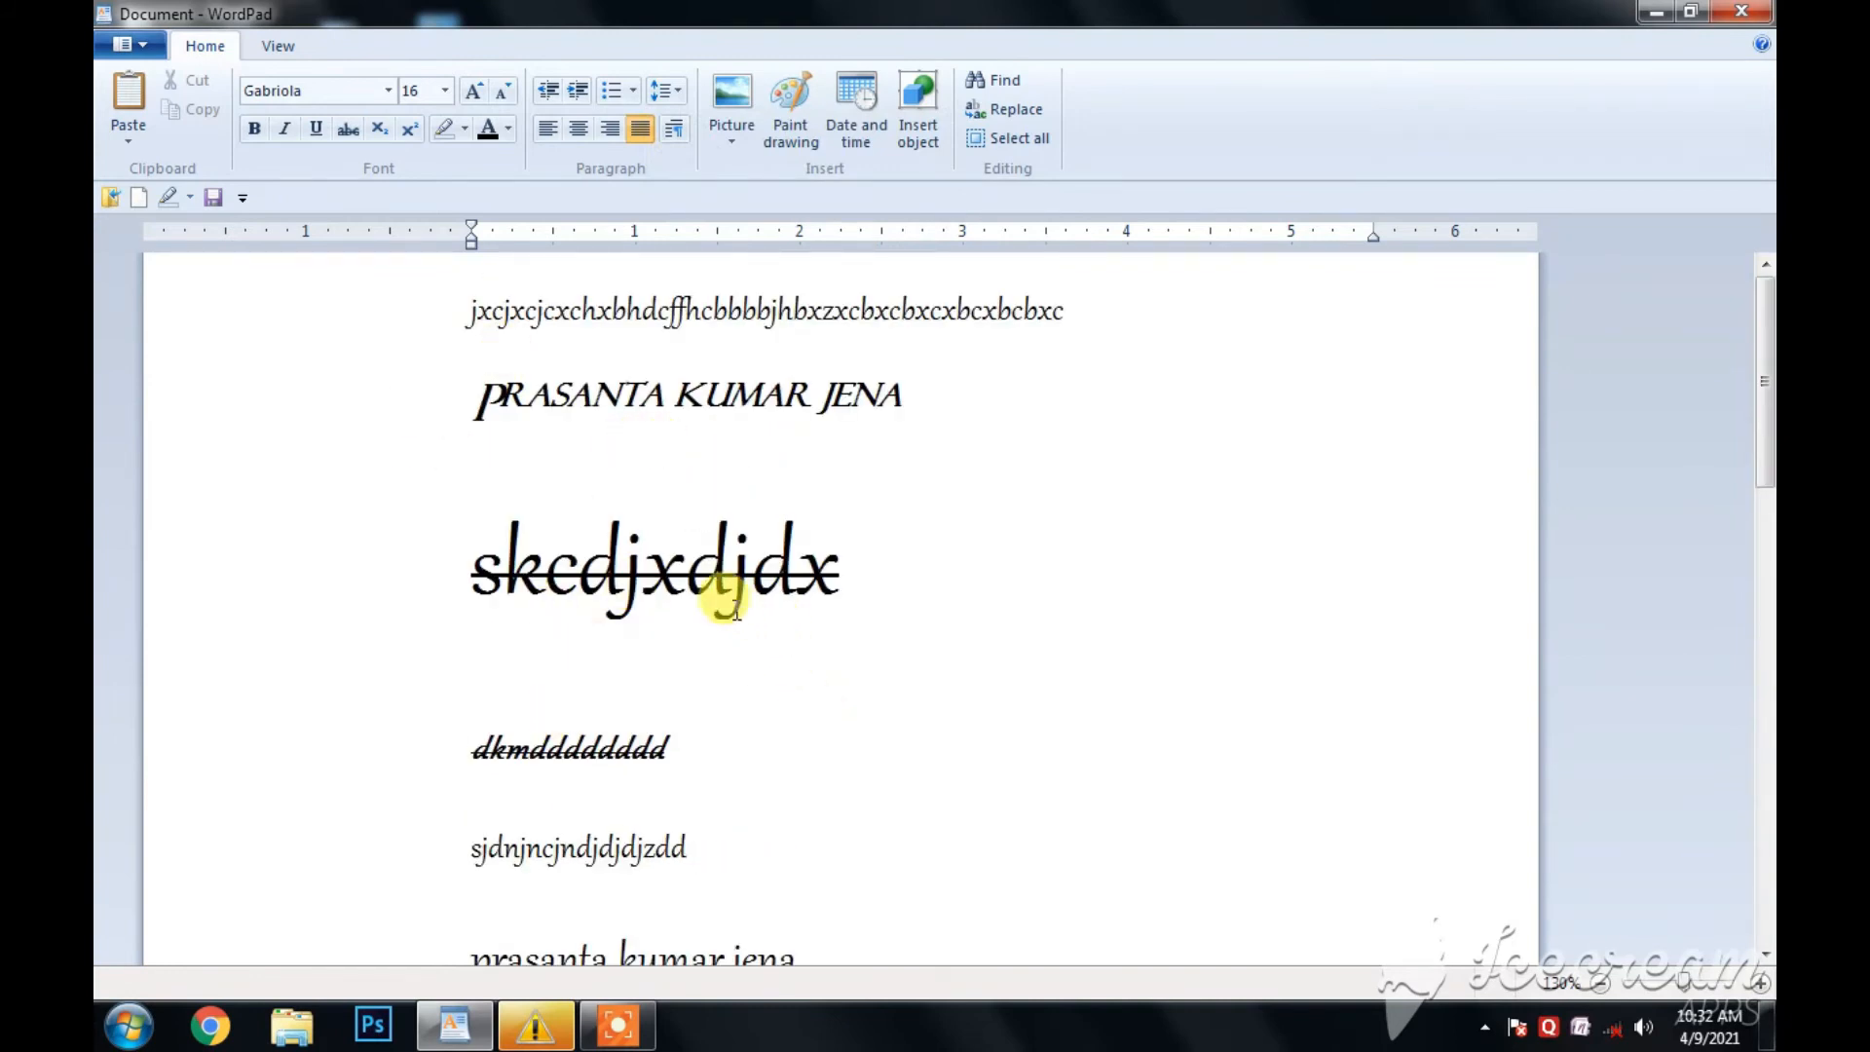
key("ctrl+a")
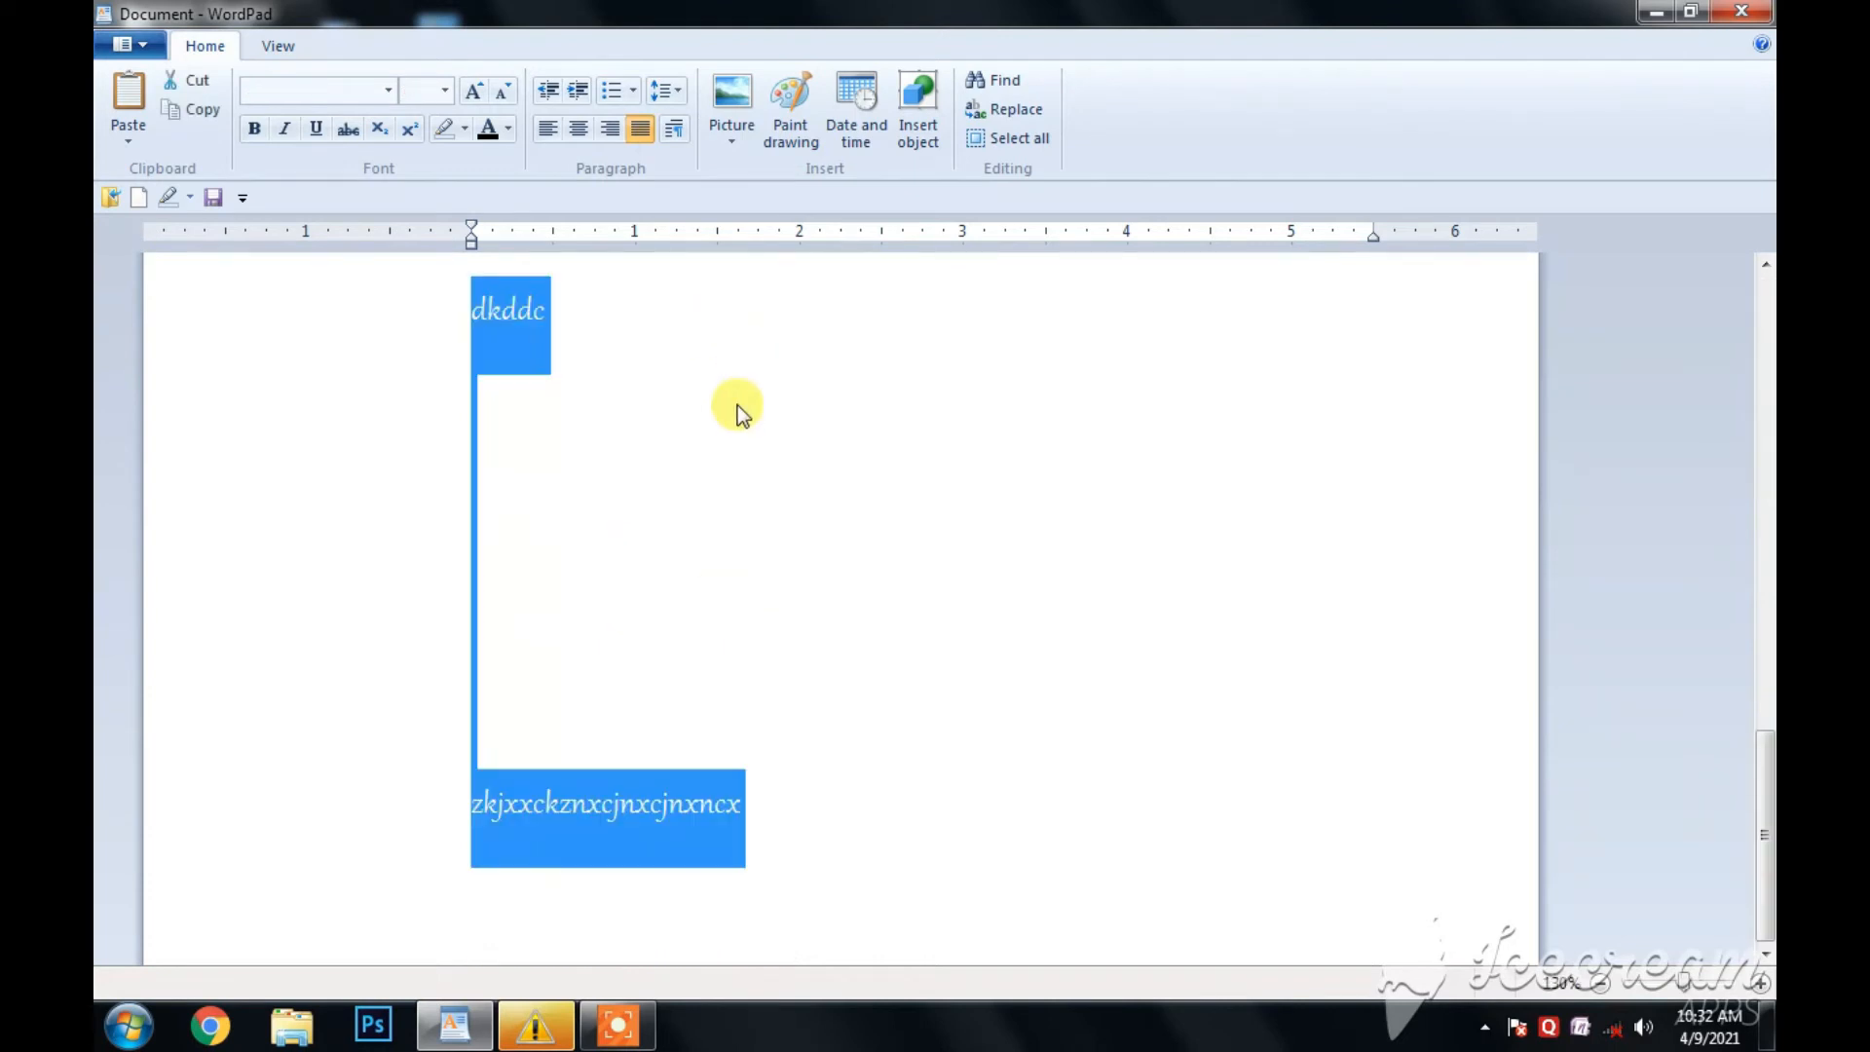
scroll(738, 405, "up", 10)
left_click(678, 88)
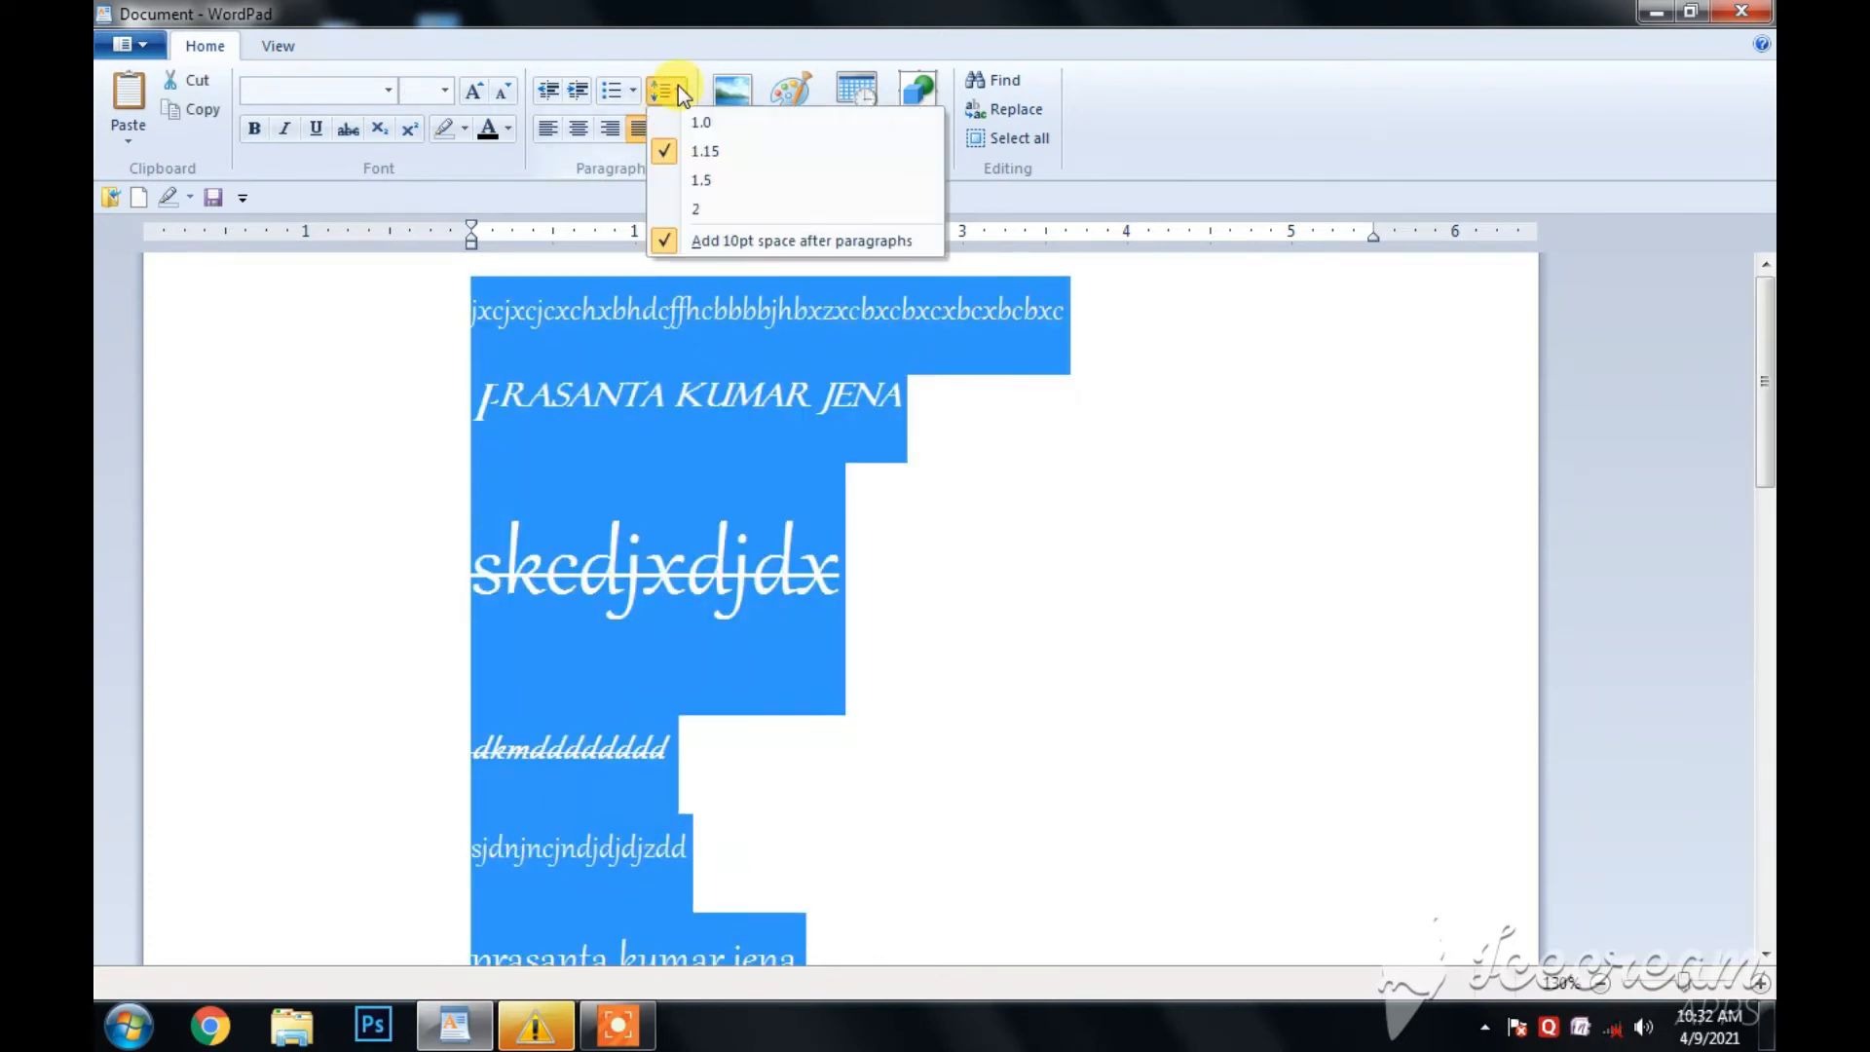
left_click(702, 123)
scroll(775, 551, "up", 3)
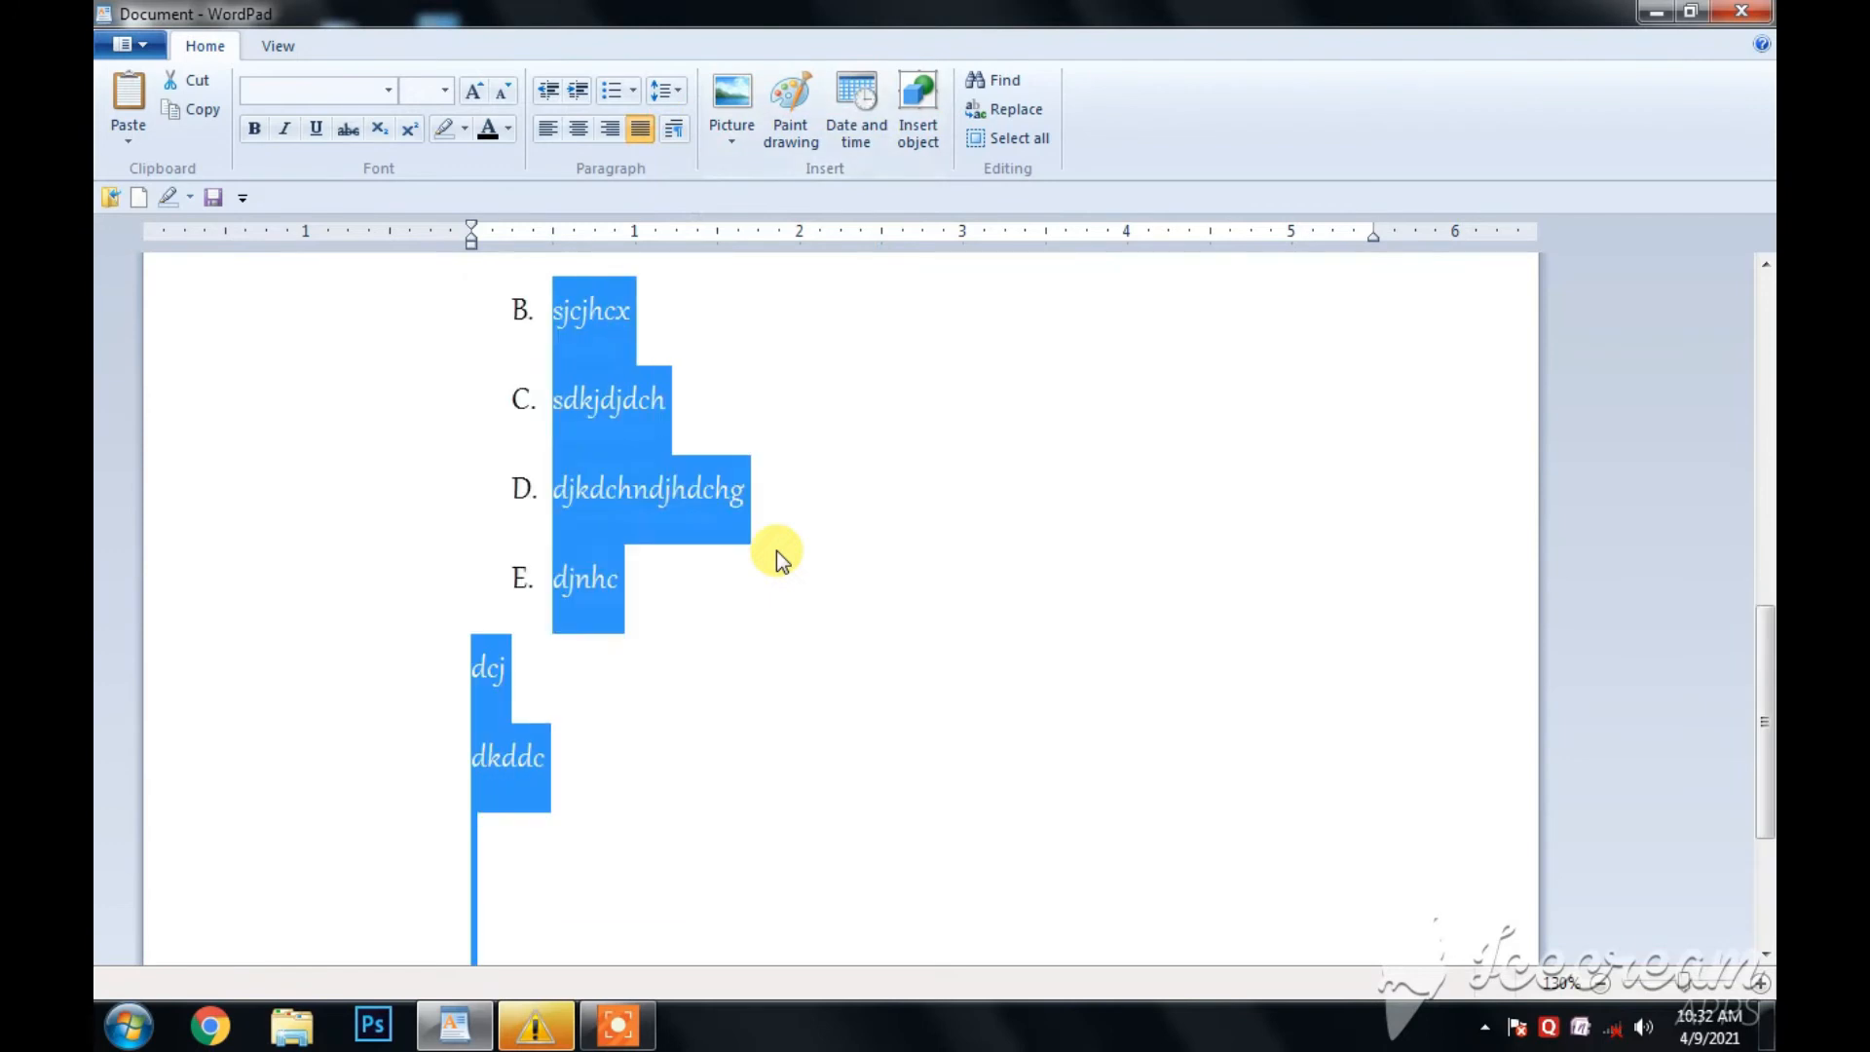
scroll(775, 552, "up", 5)
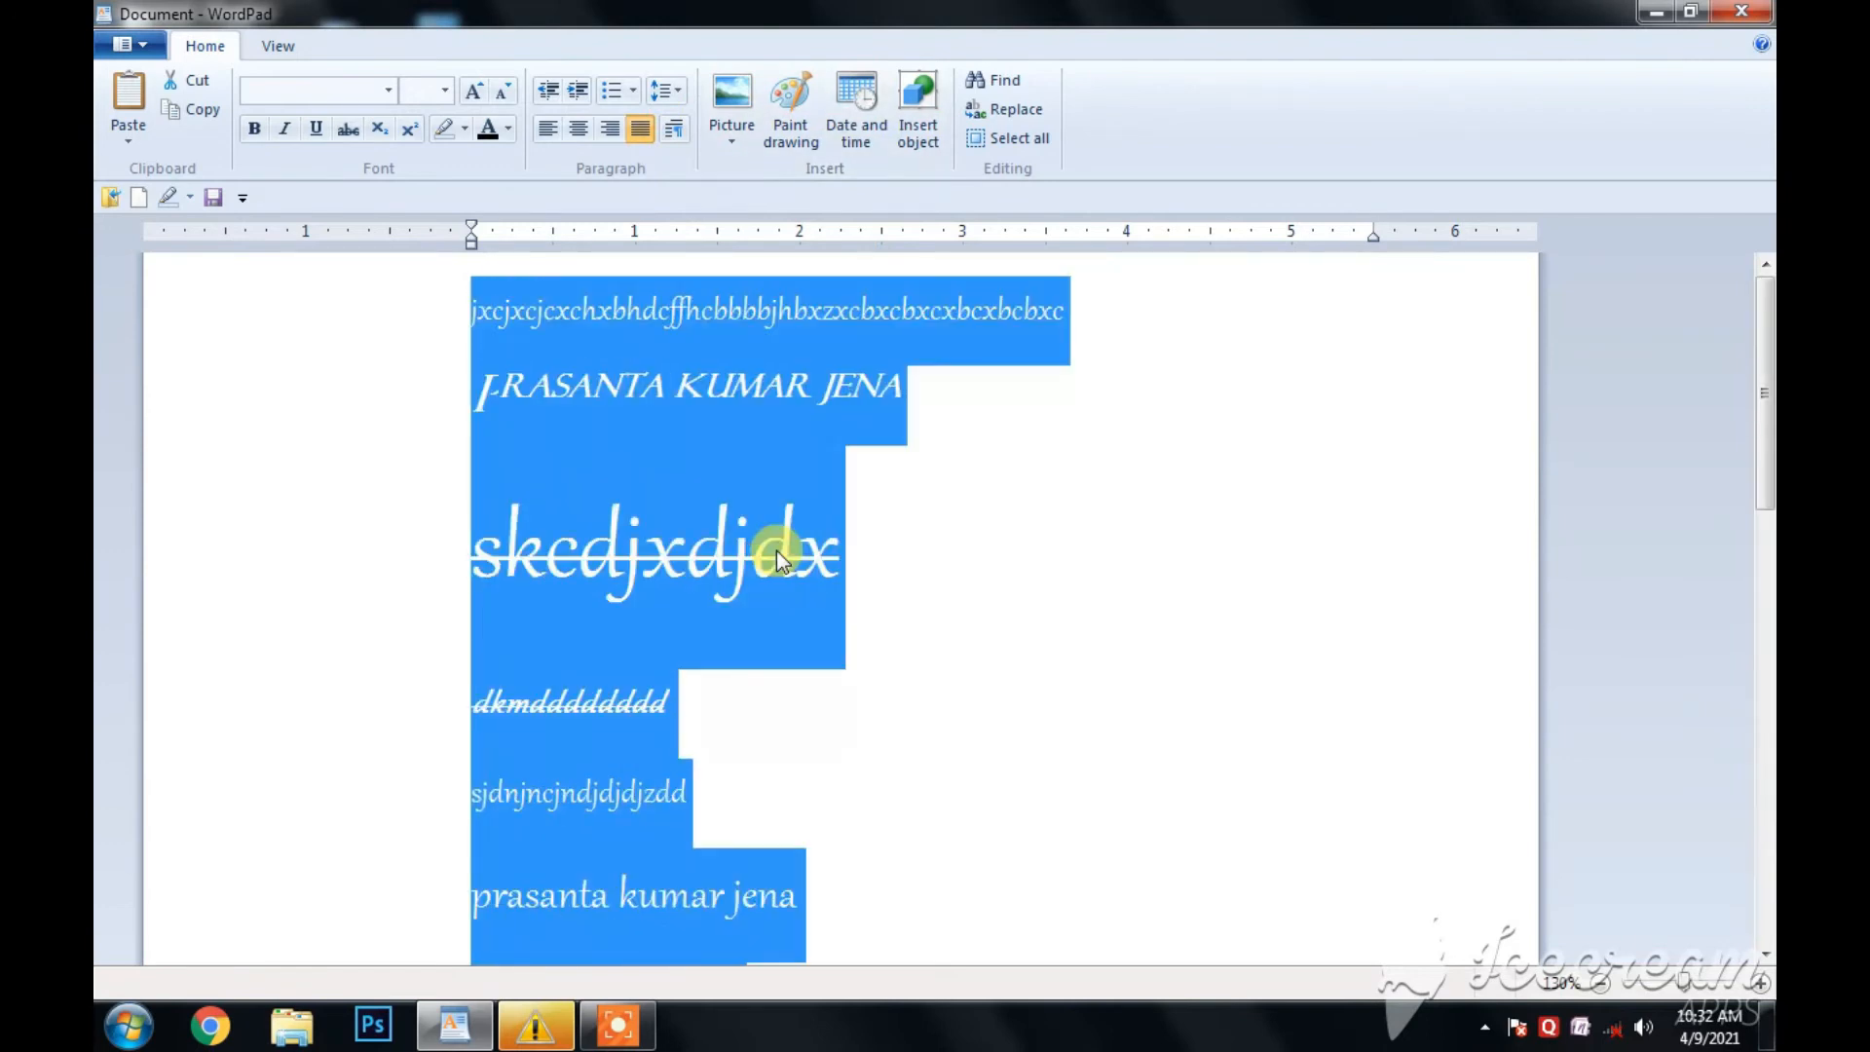
- Set the line spacing of the whole document to 2 and review the result
left_click(667, 90)
left_click(704, 209)
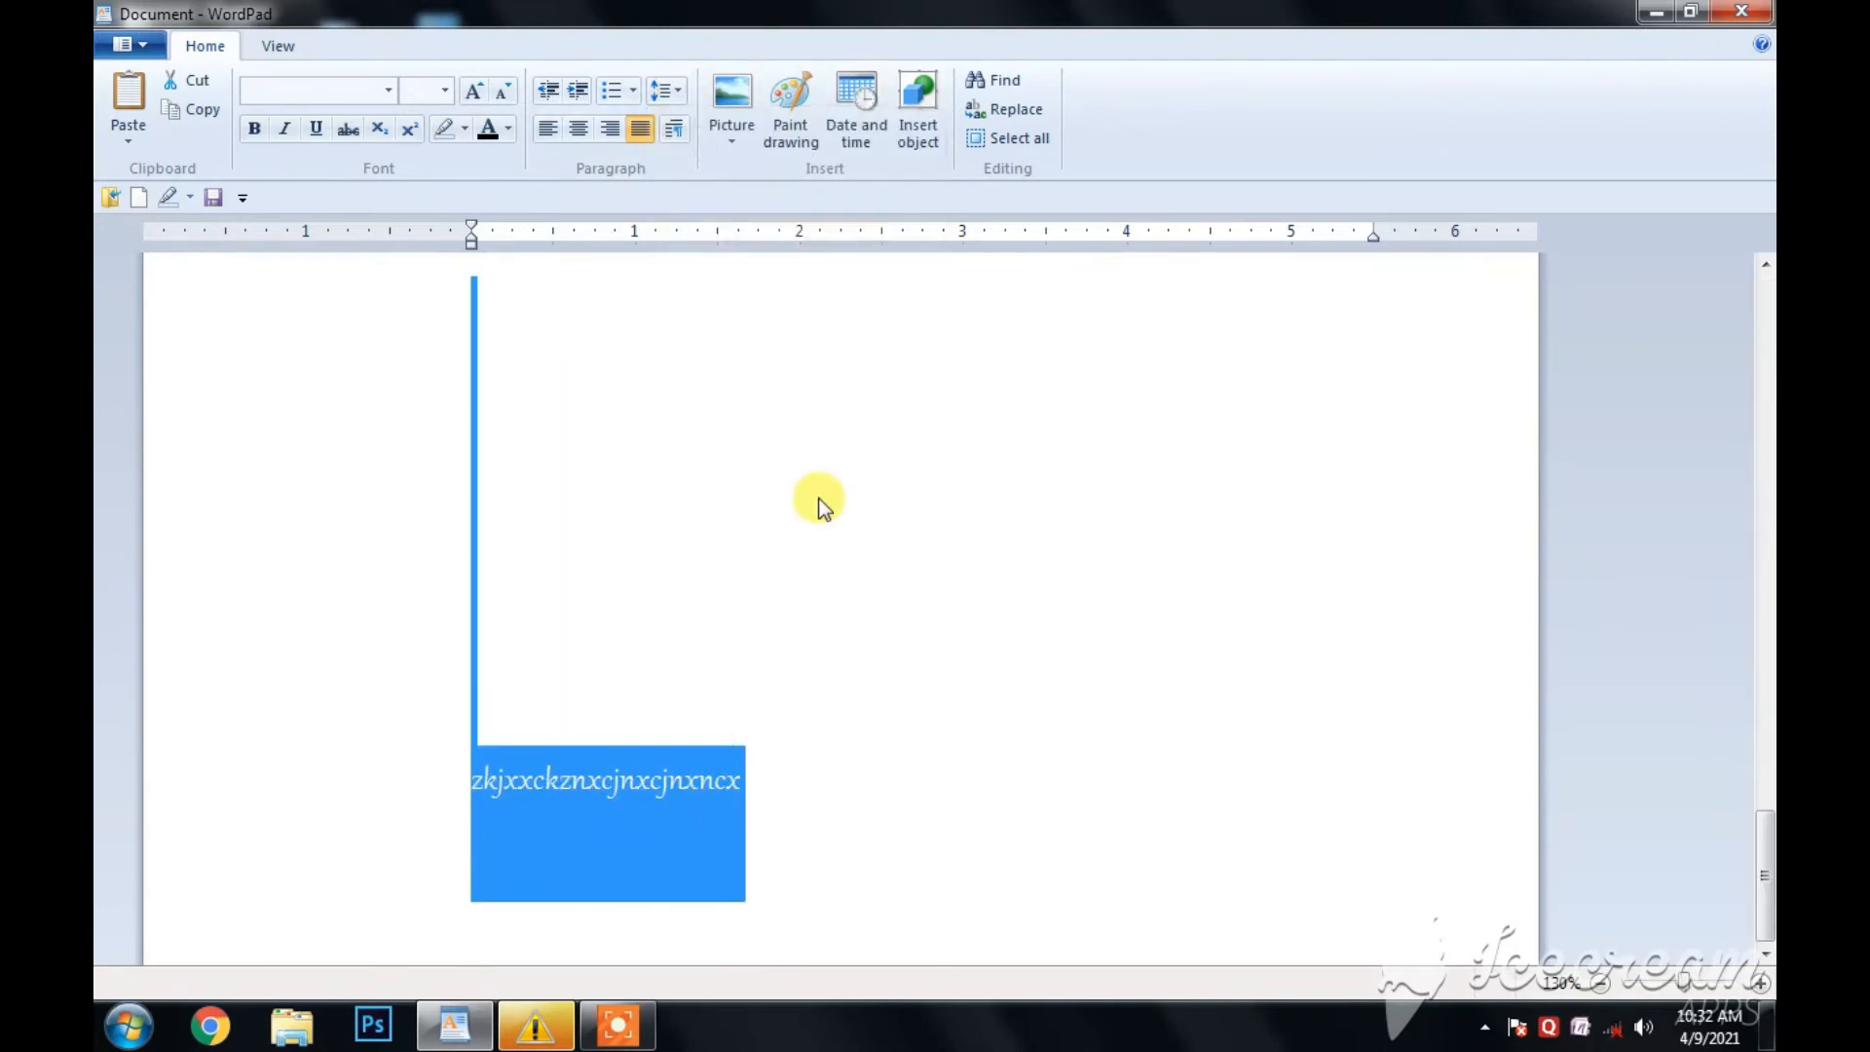
left_click(822, 535)
scroll(824, 542, "up", 5)
scroll(825, 542, "up", 3)
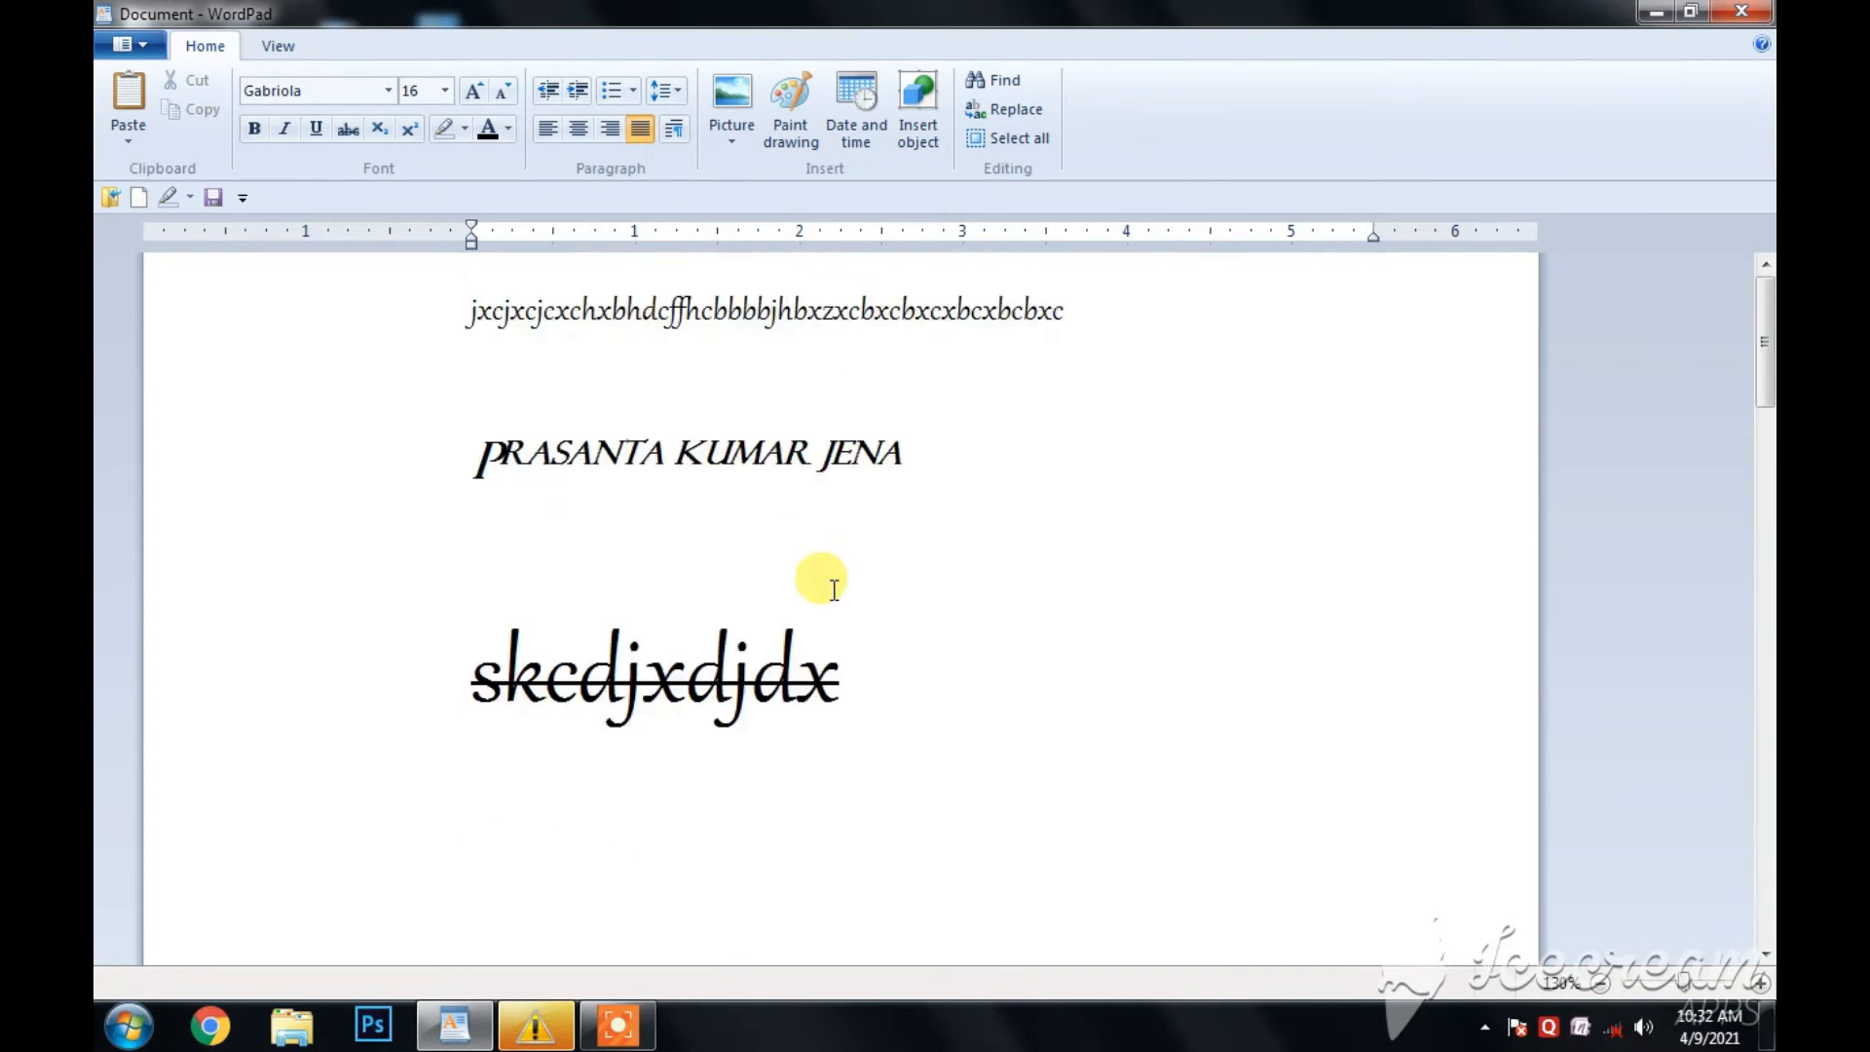
- Return the line spacing of the whole document to 1.0
key("ctrl+a")
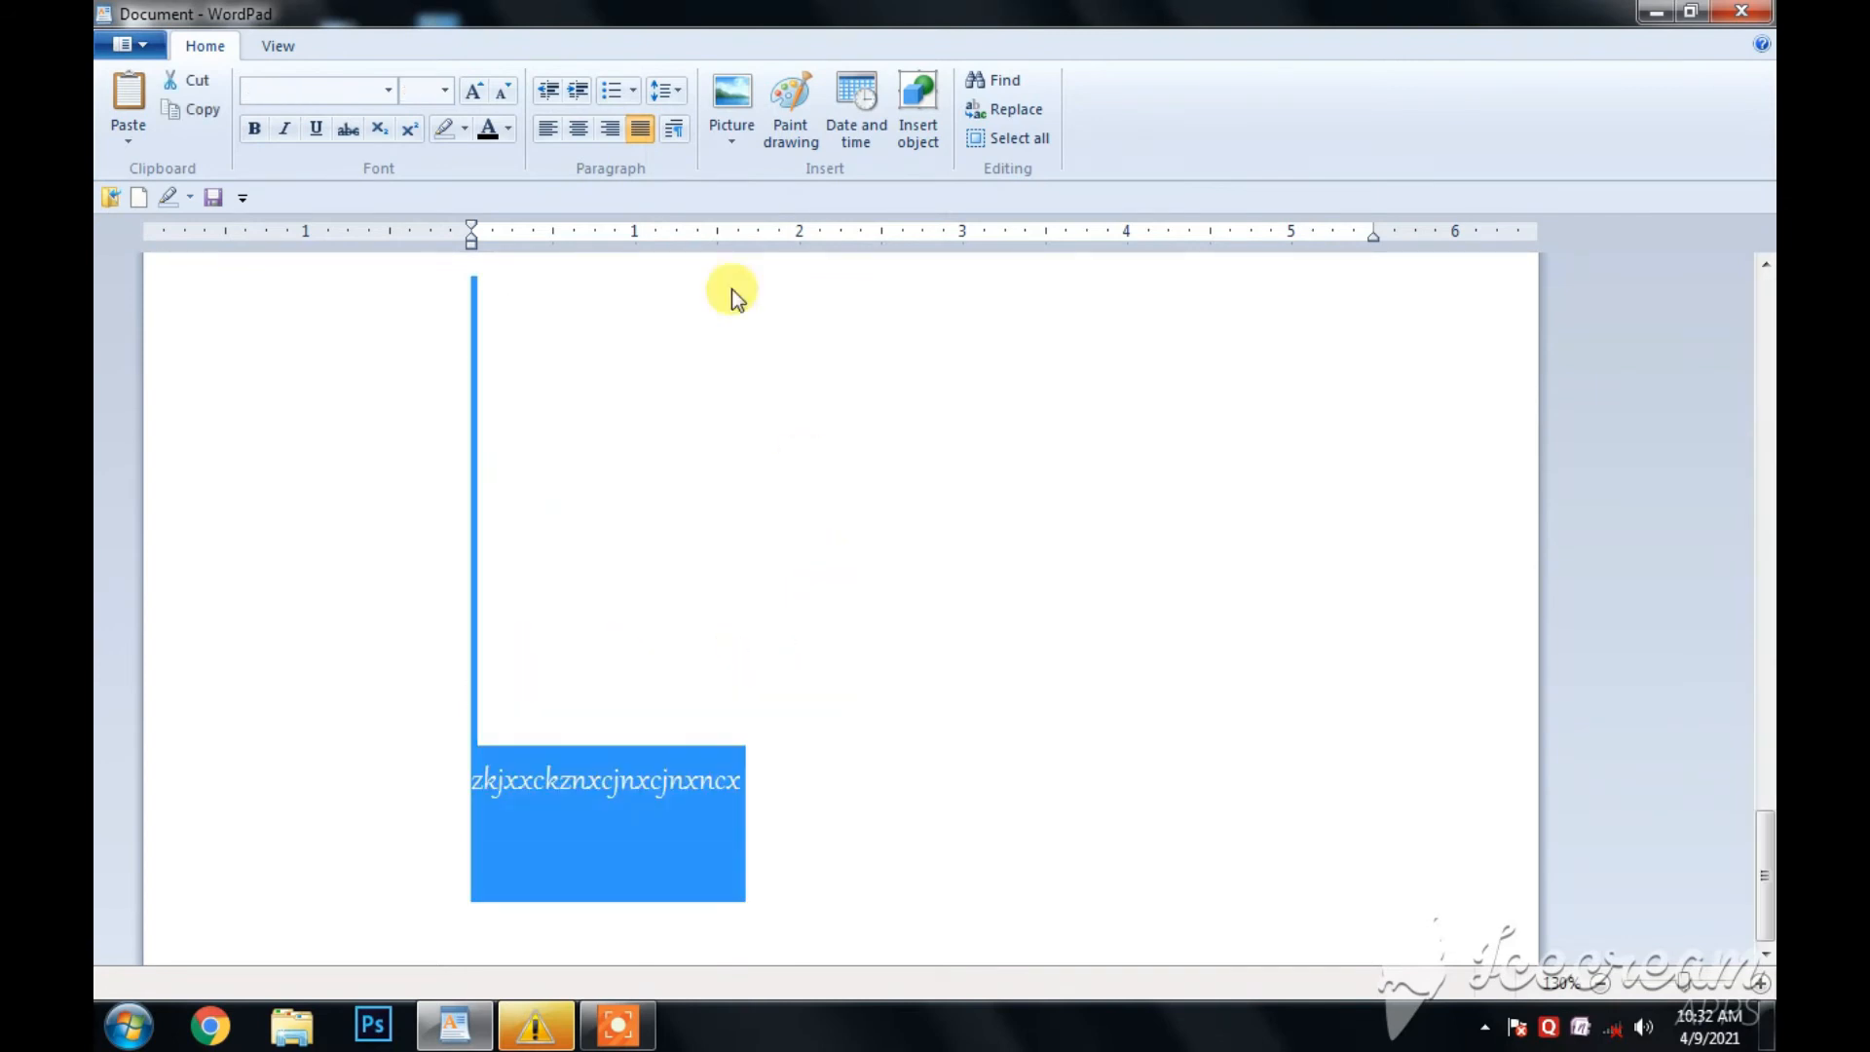
left_click(666, 90)
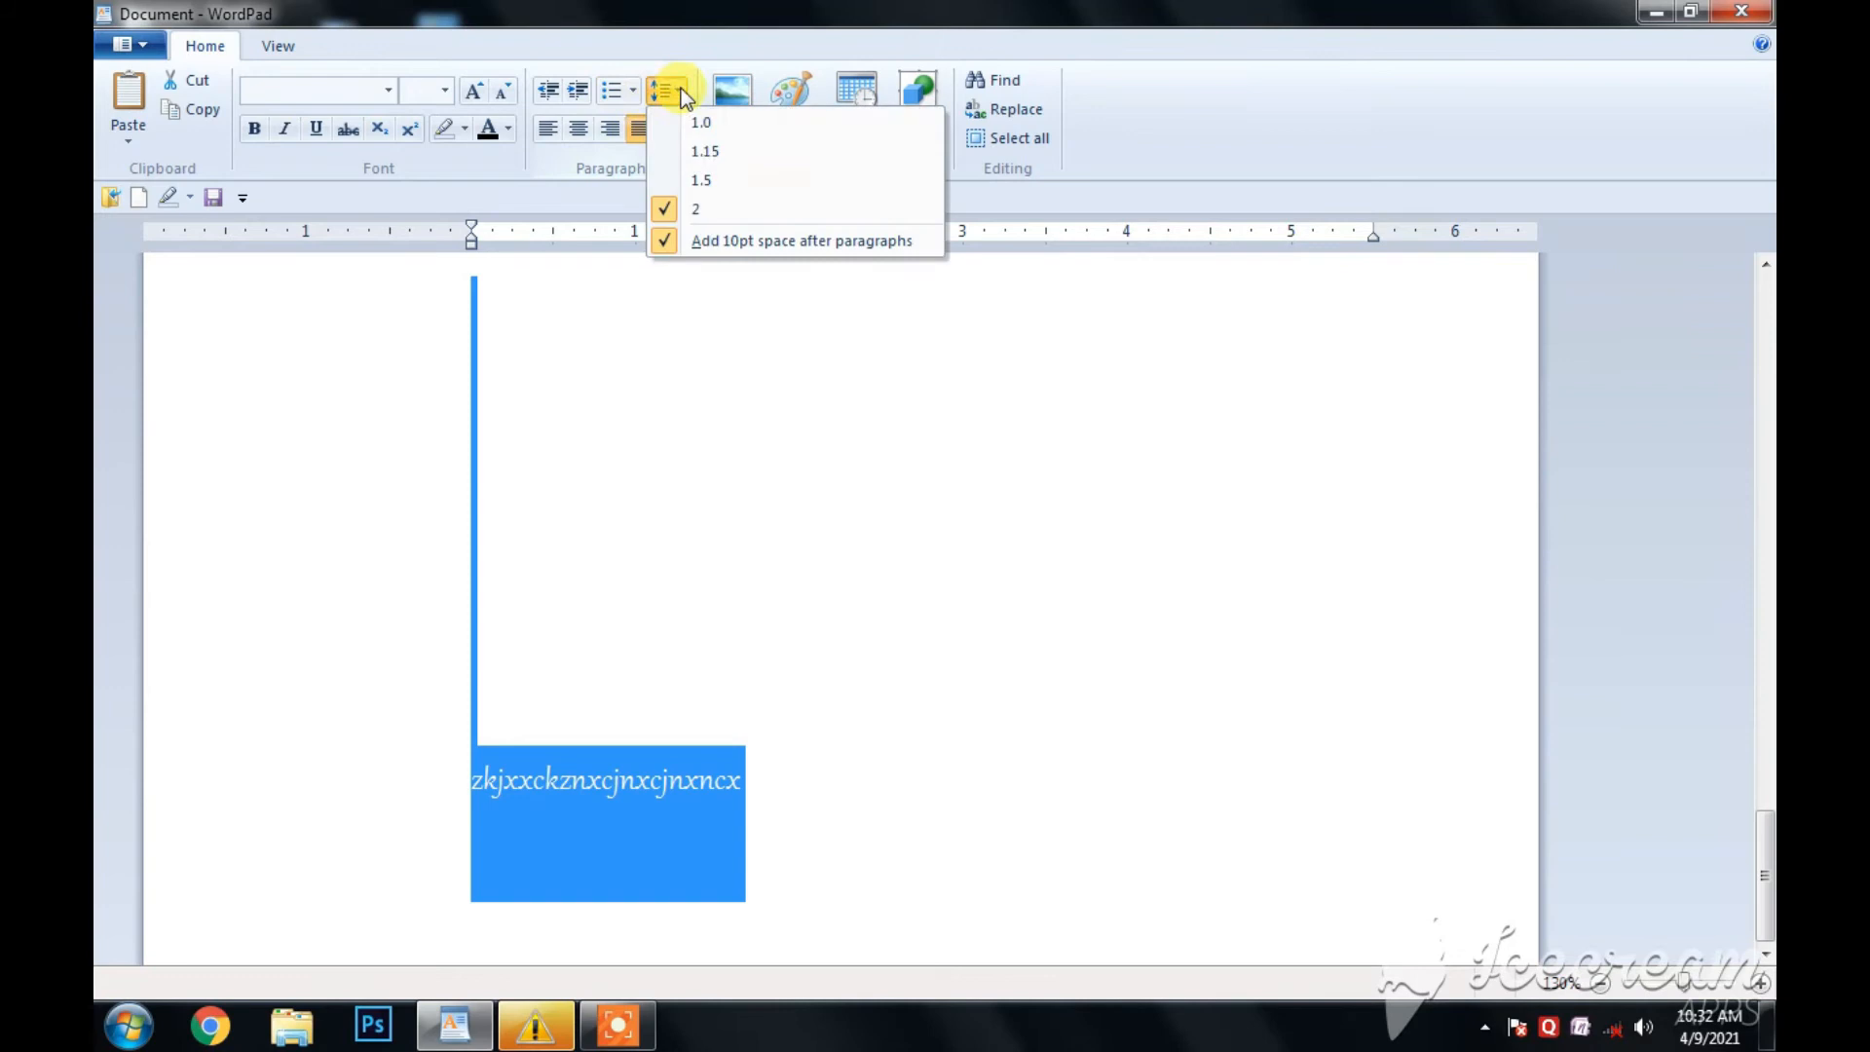
left_click(708, 125)
left_click(834, 466)
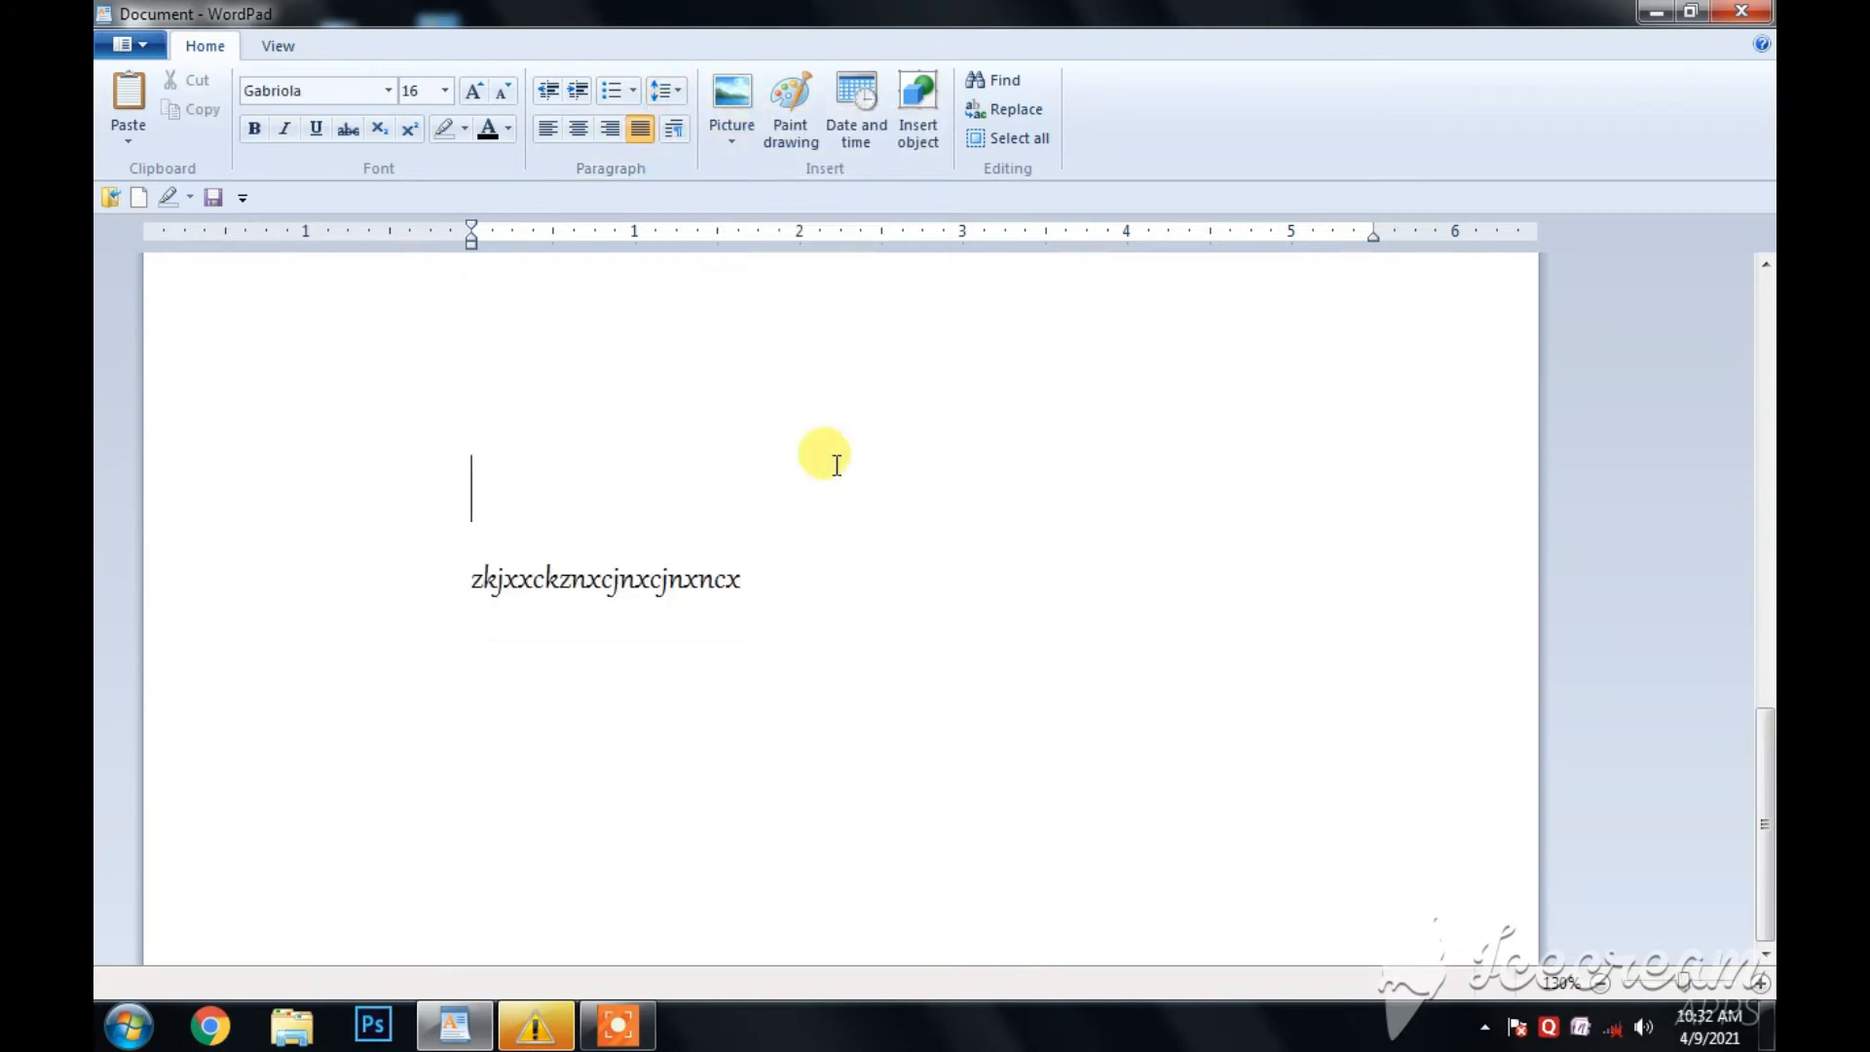
scroll(836, 464, "up", 10)
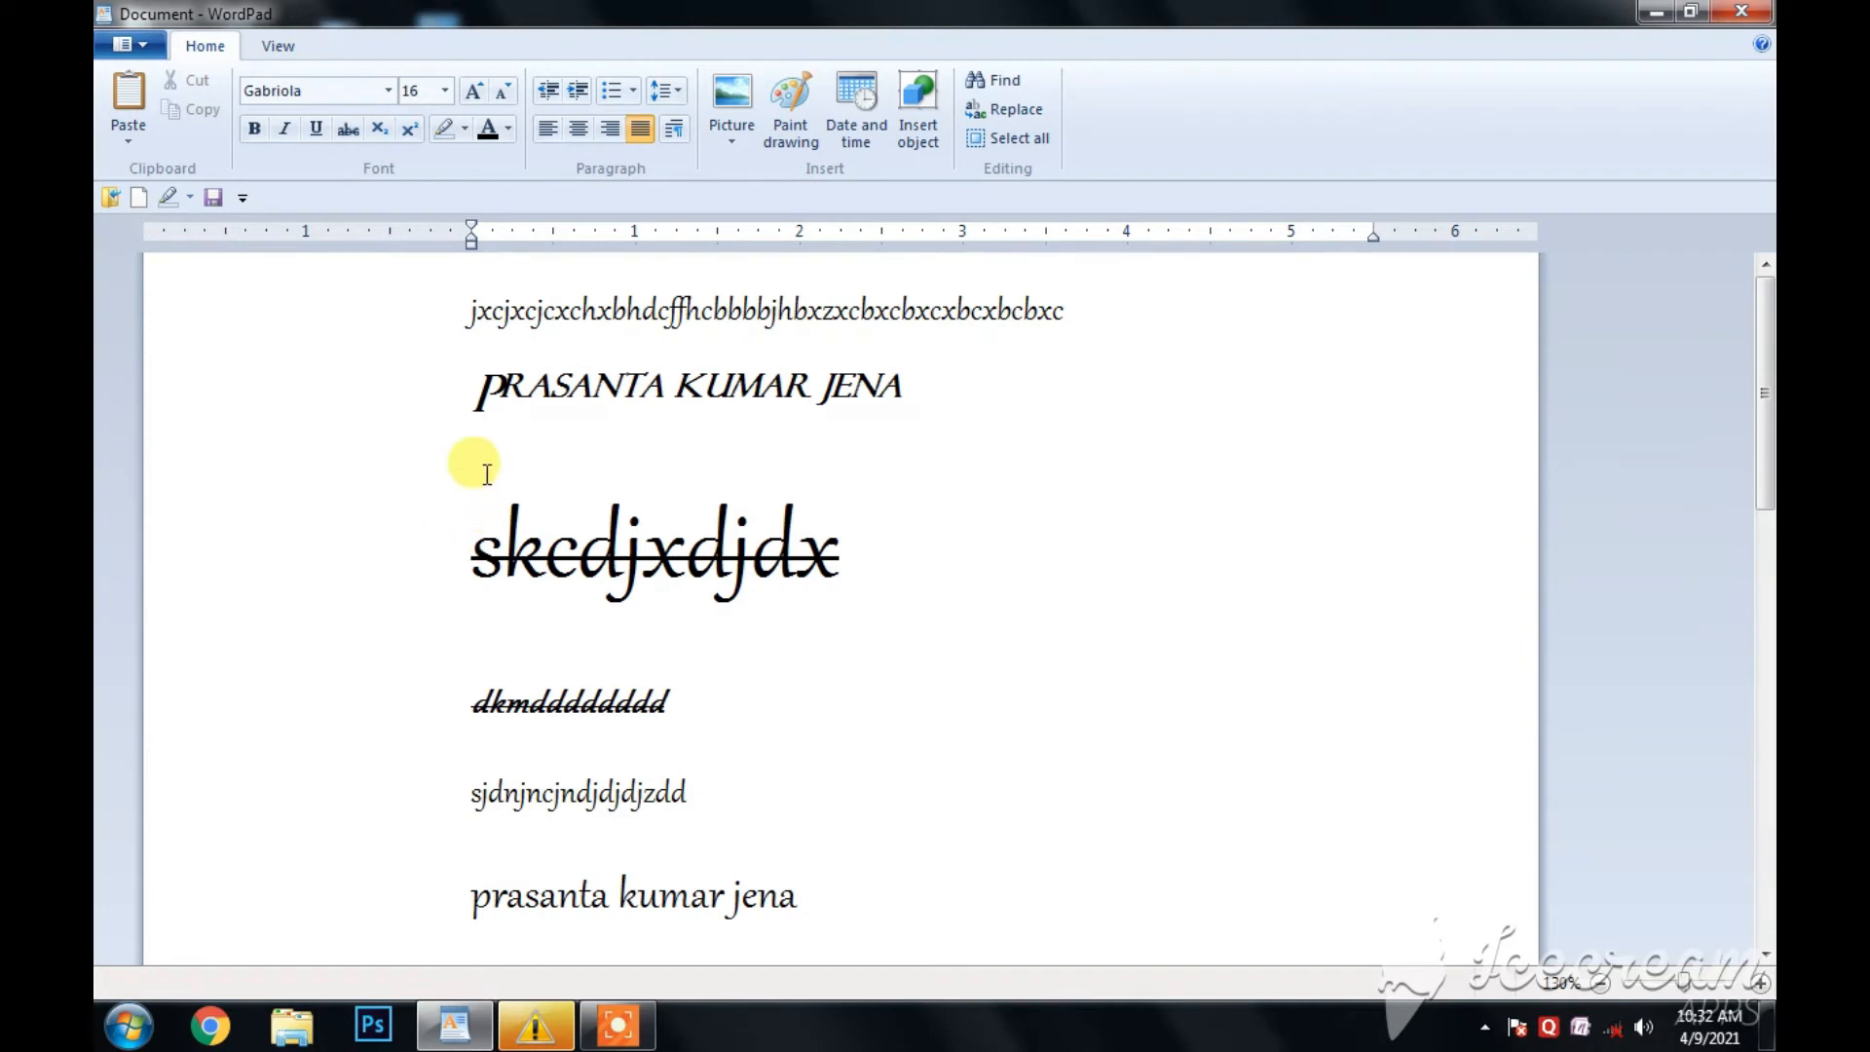
- Insert a blank line below the first text line and set the line spacing of the first three lines to 1.15
left_click(1104, 325)
key("Return")
left_click_drag(940, 487, 379, 292)
left_click(680, 93)
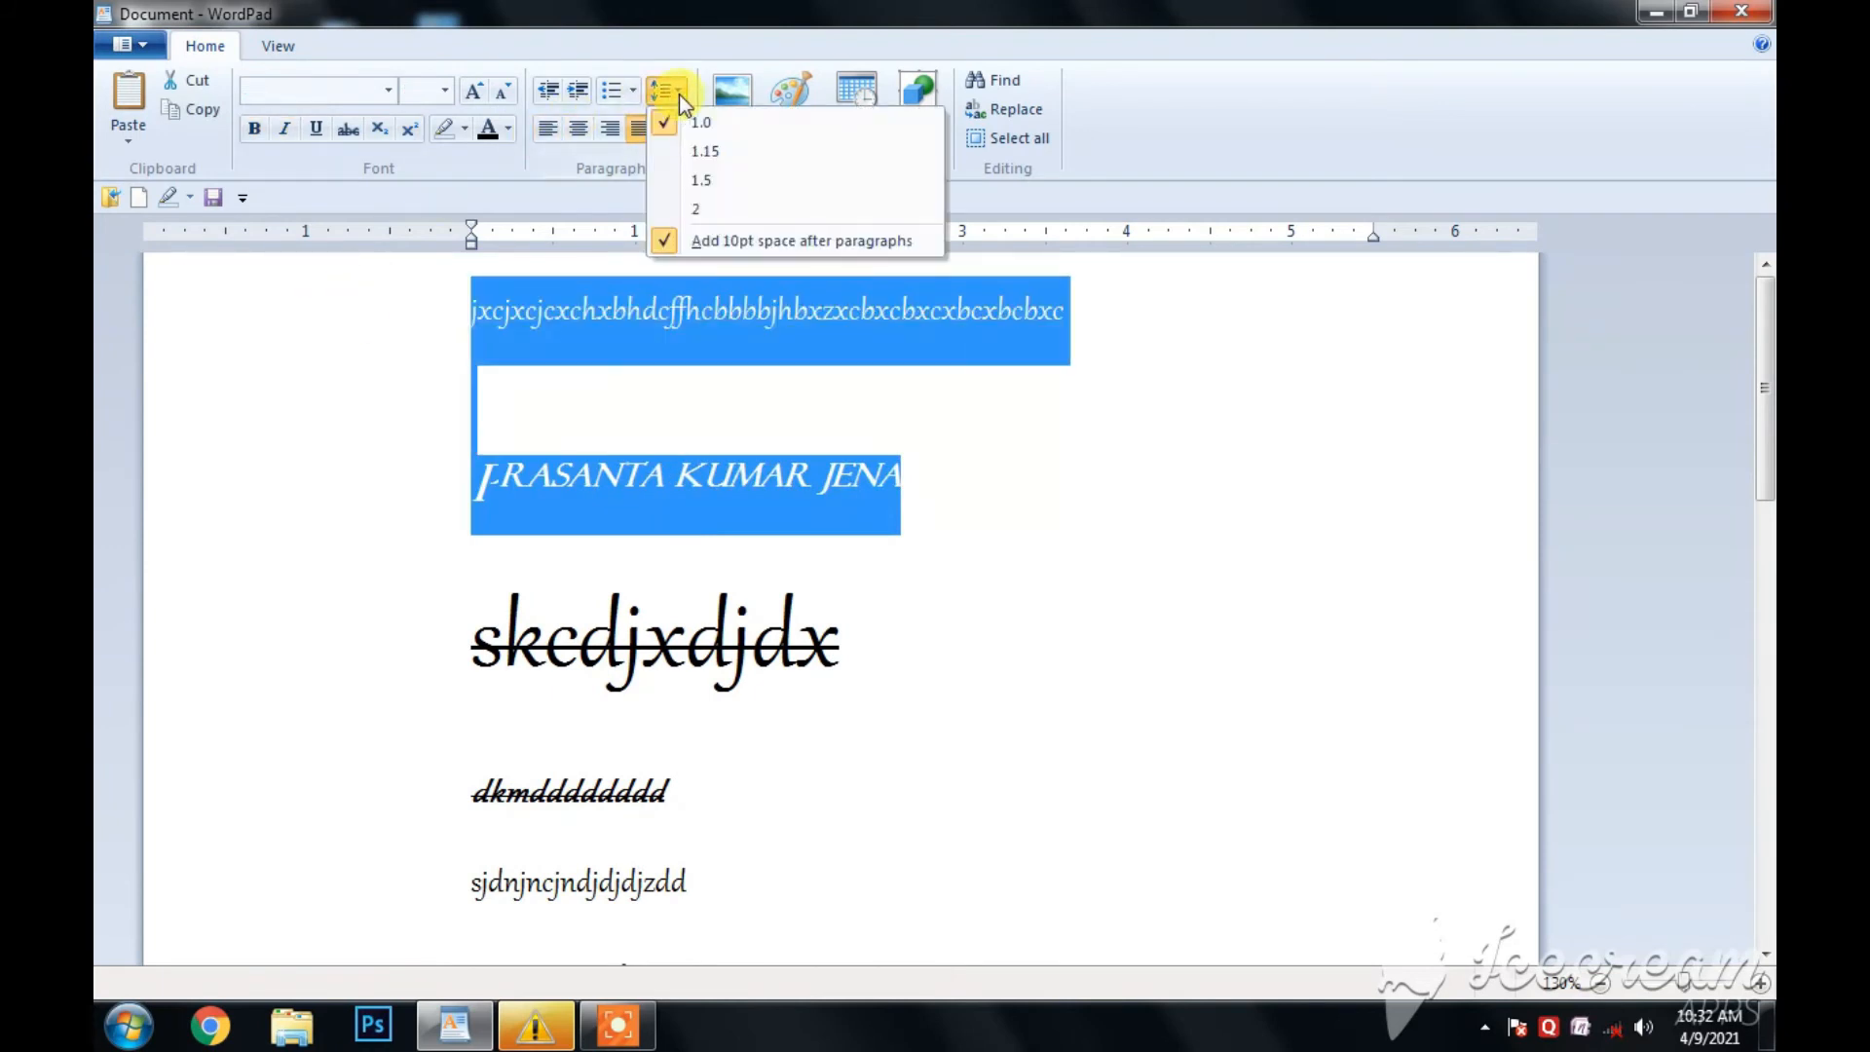
left_click(703, 154)
- Set the line spacing of the same three lines to 2 and return it to 1.0
left_click(682, 95)
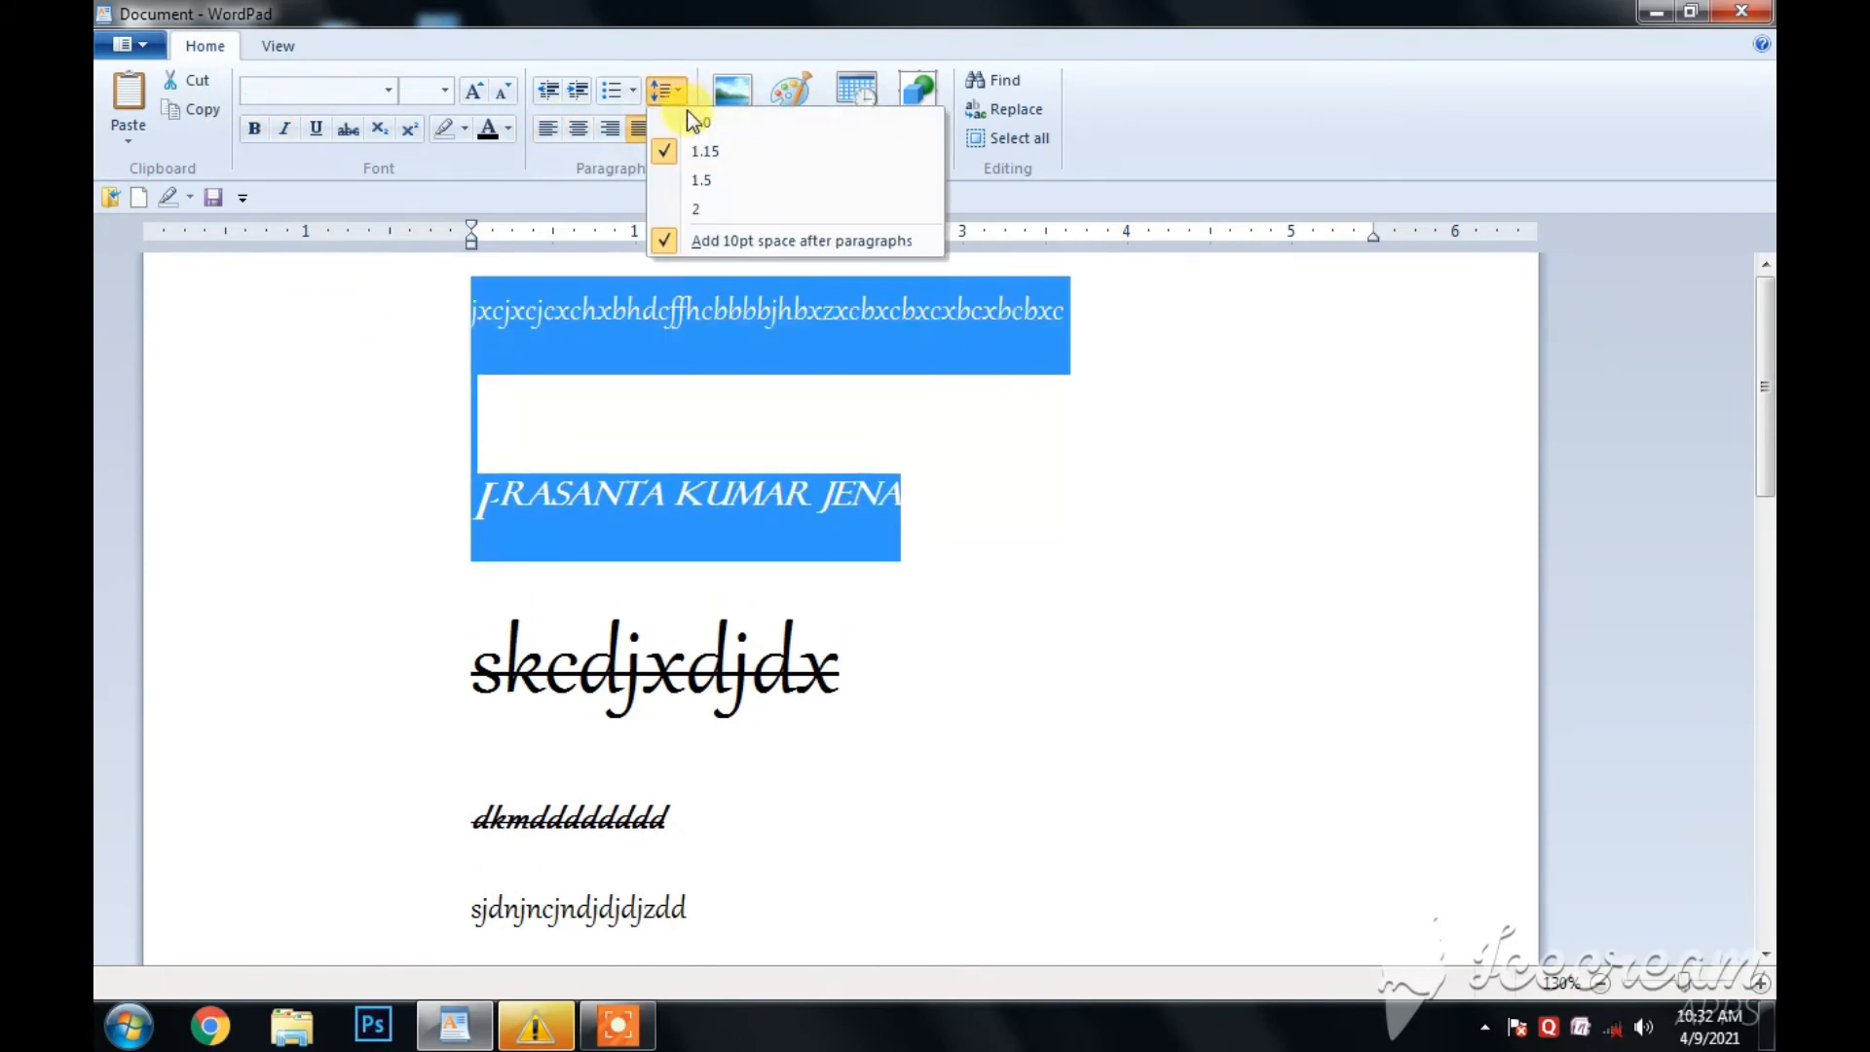
left_click(711, 204)
left_click(682, 96)
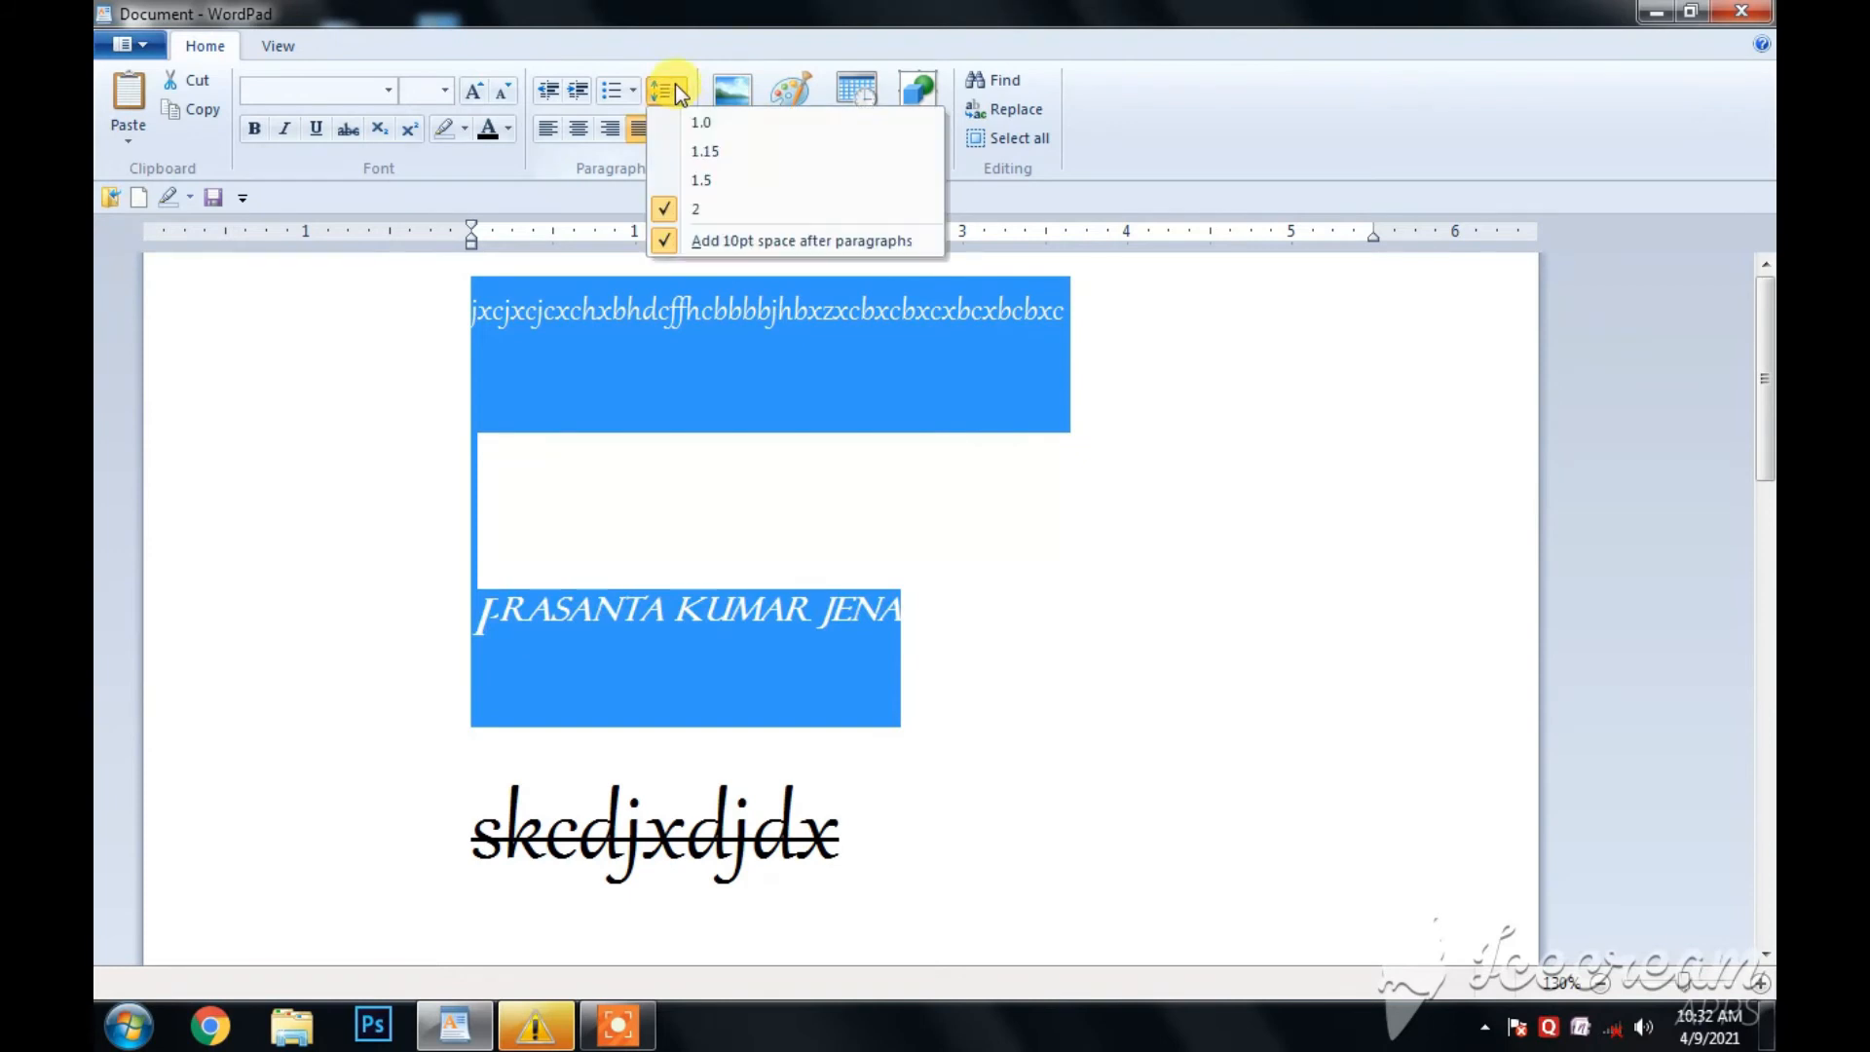
left_click(716, 120)
left_click(968, 471)
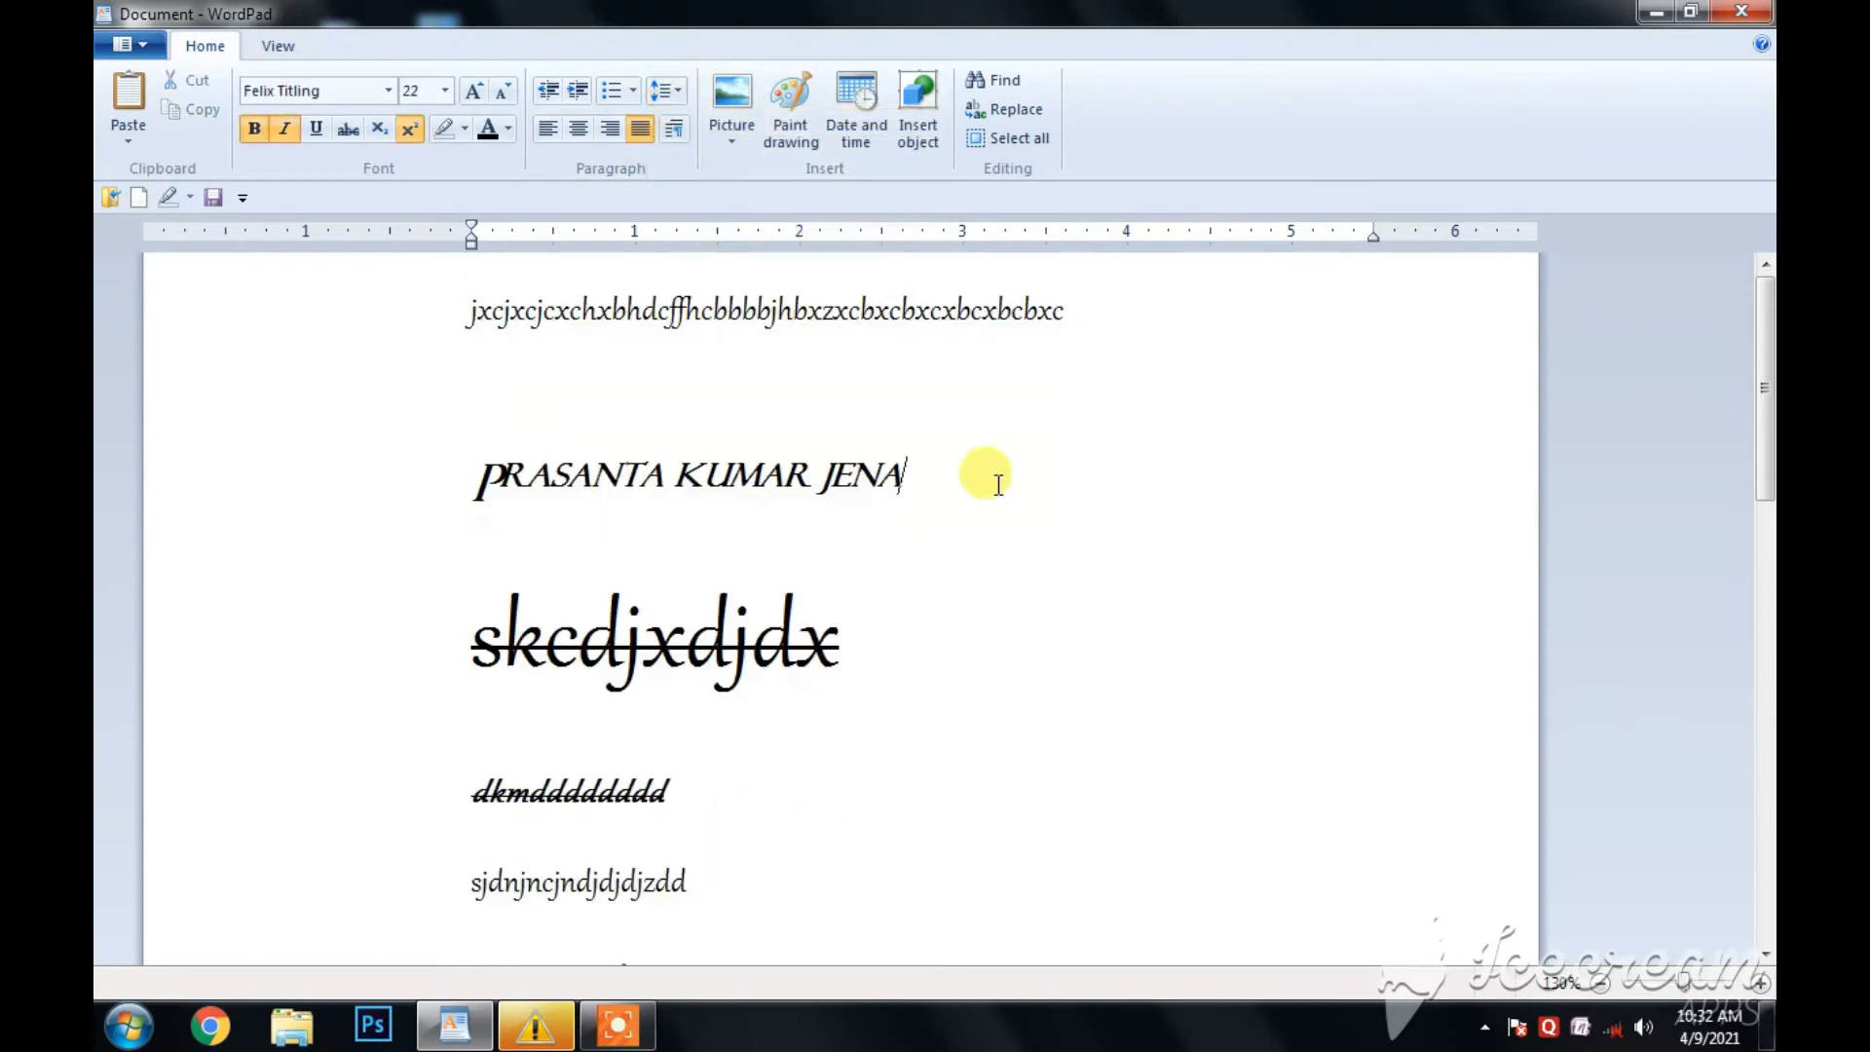
- Remove the blank line between the first text line and the name in capitals
left_click(475, 457)
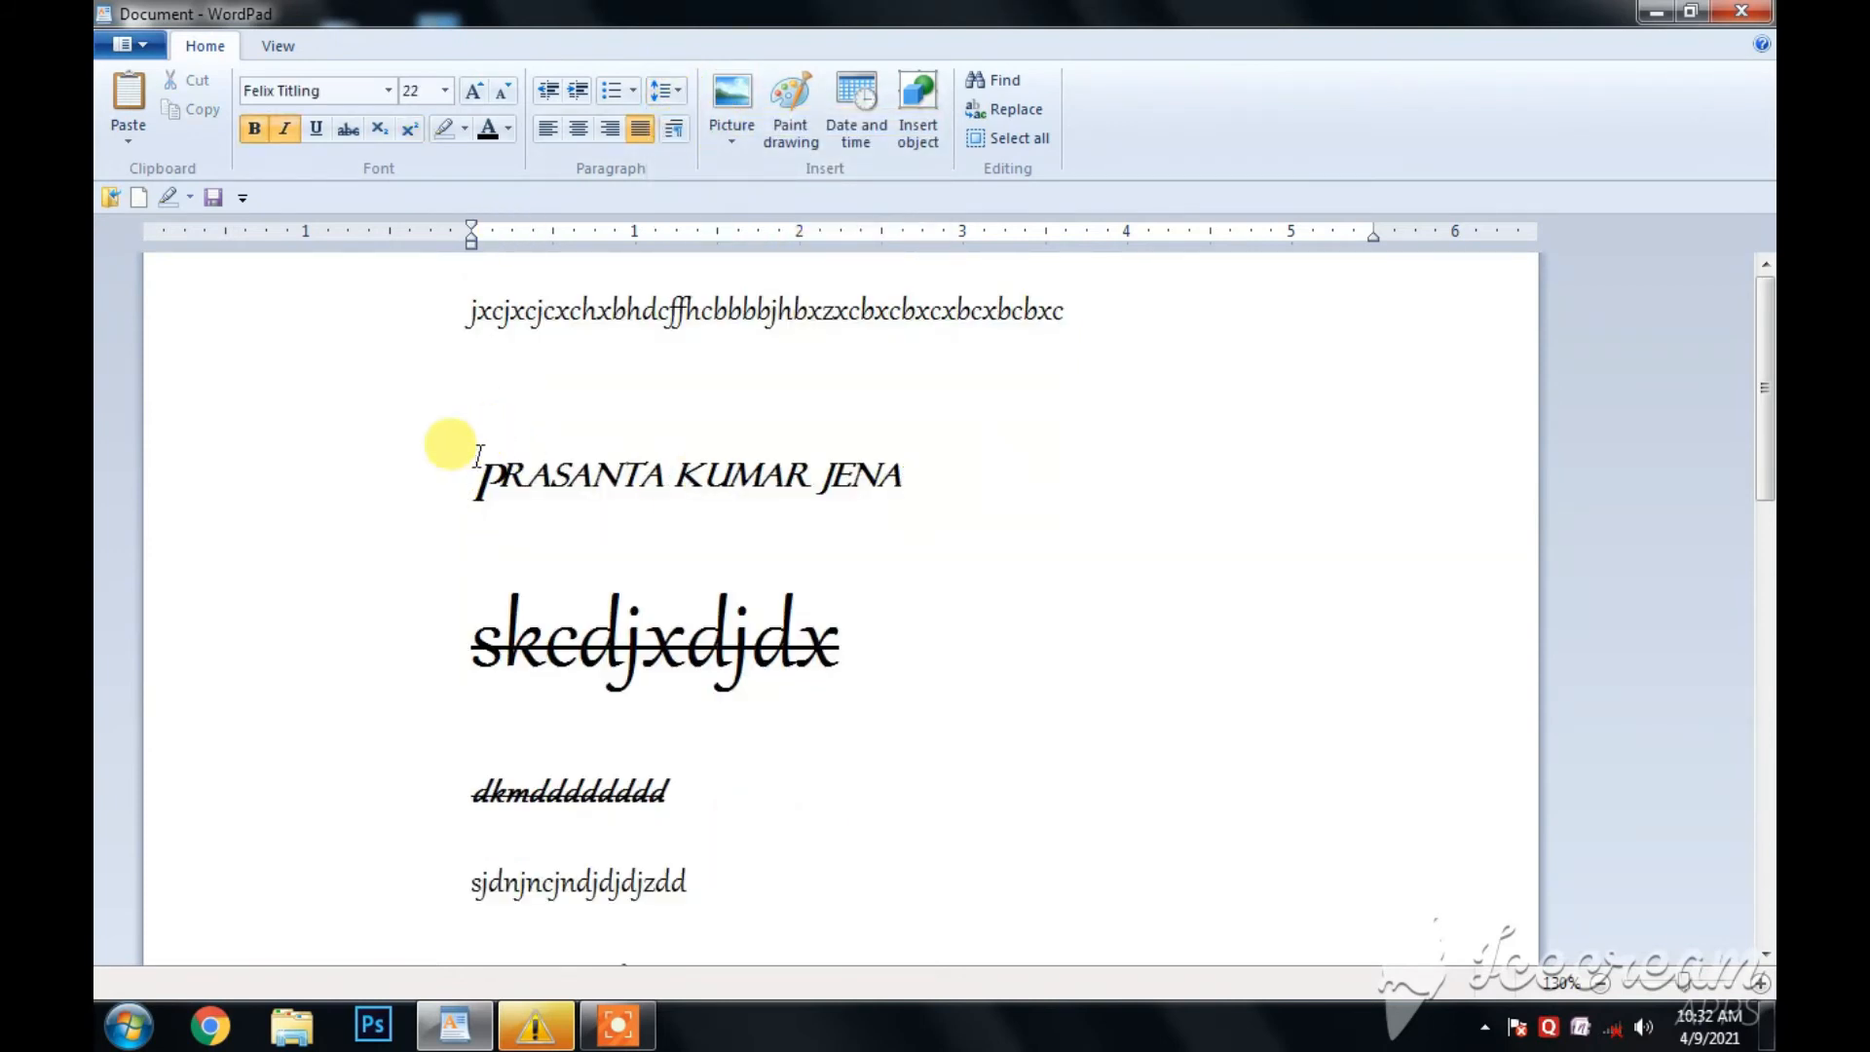
key("BackSpace")
key("Return")
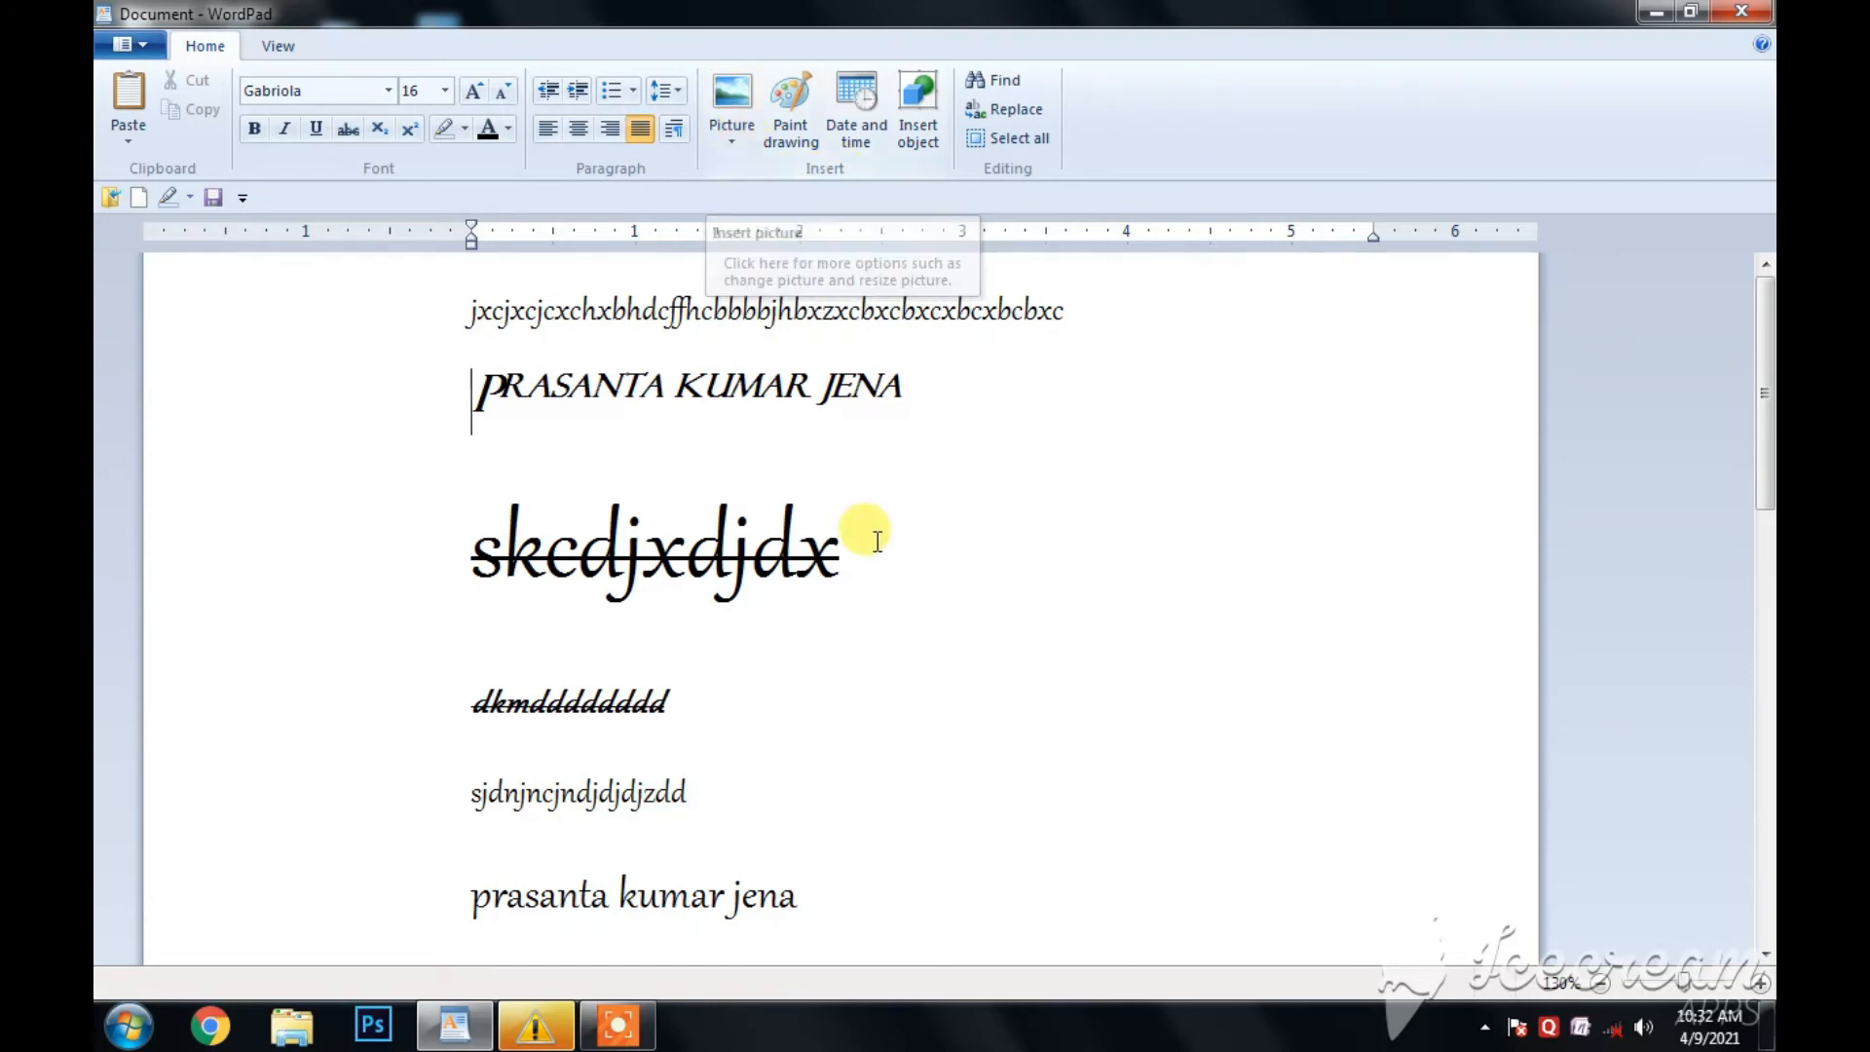
- Insert the picture KANHA from the Pictures library on a new line below "dkddc" and review it
scroll(877, 541, "down", 10)
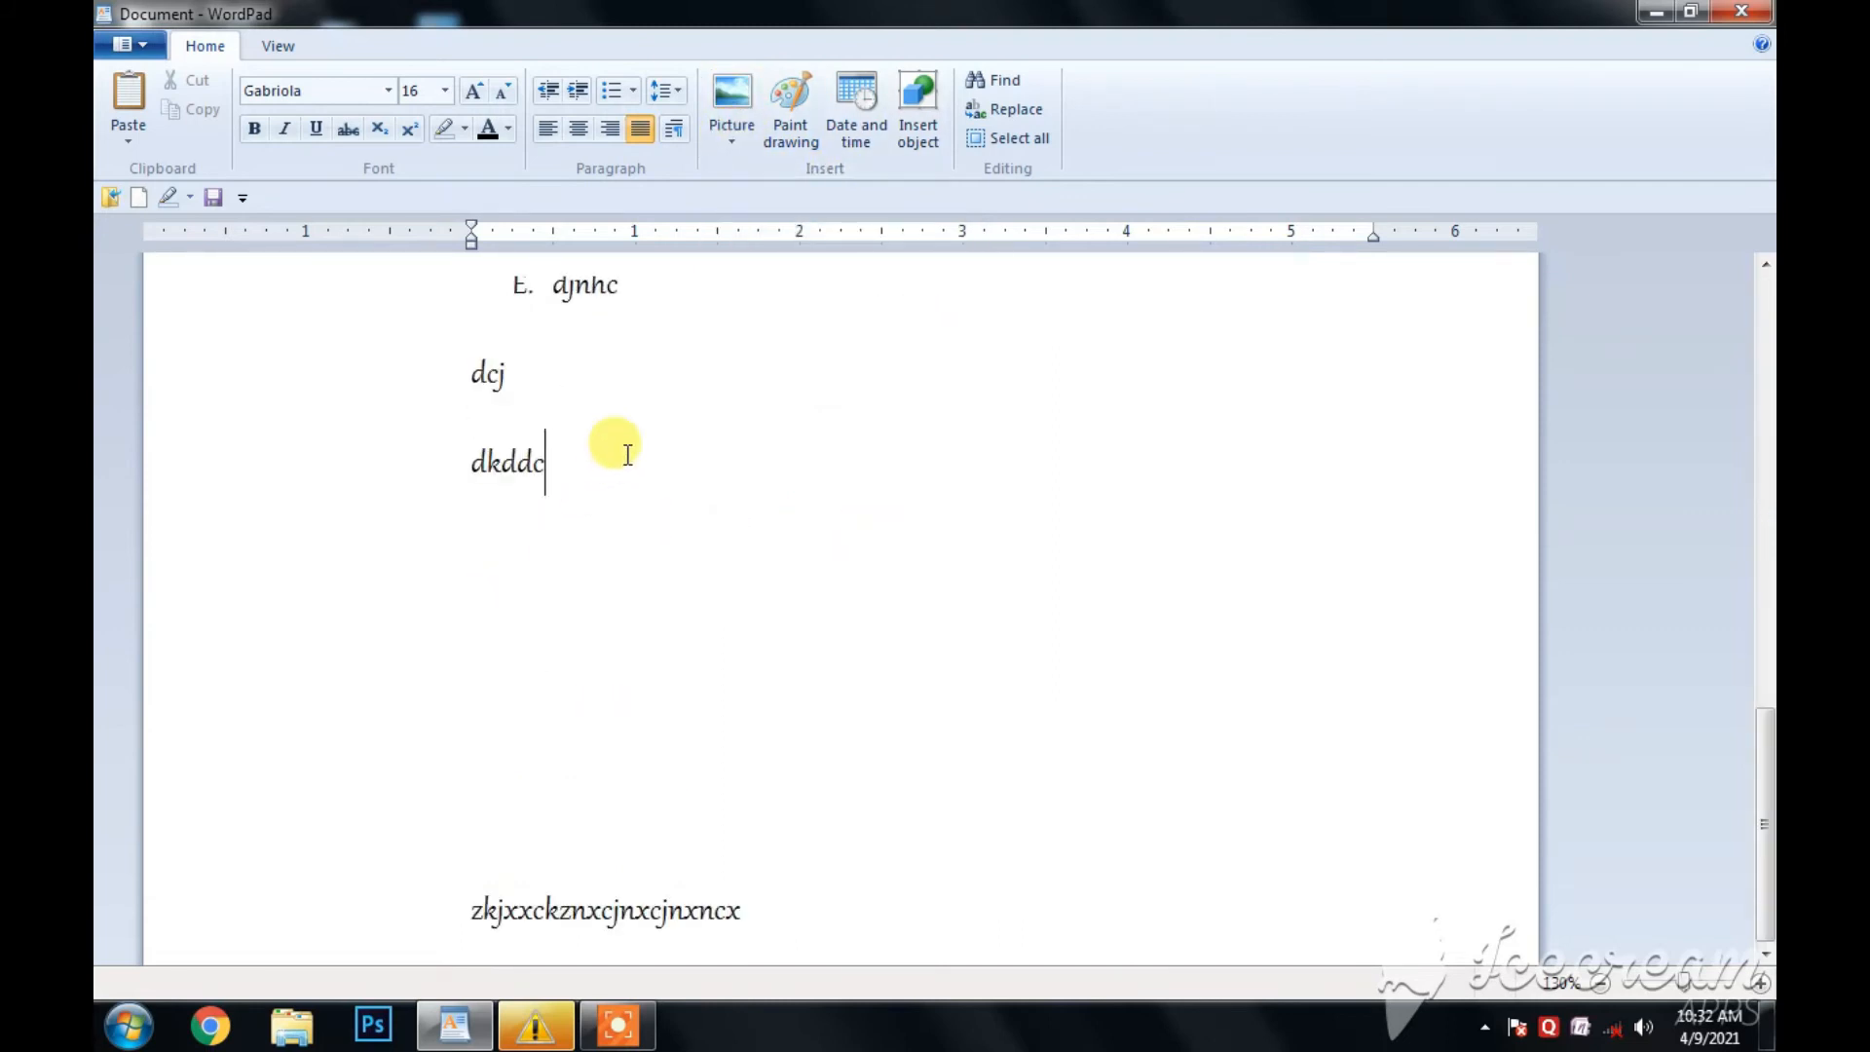
key("Return")
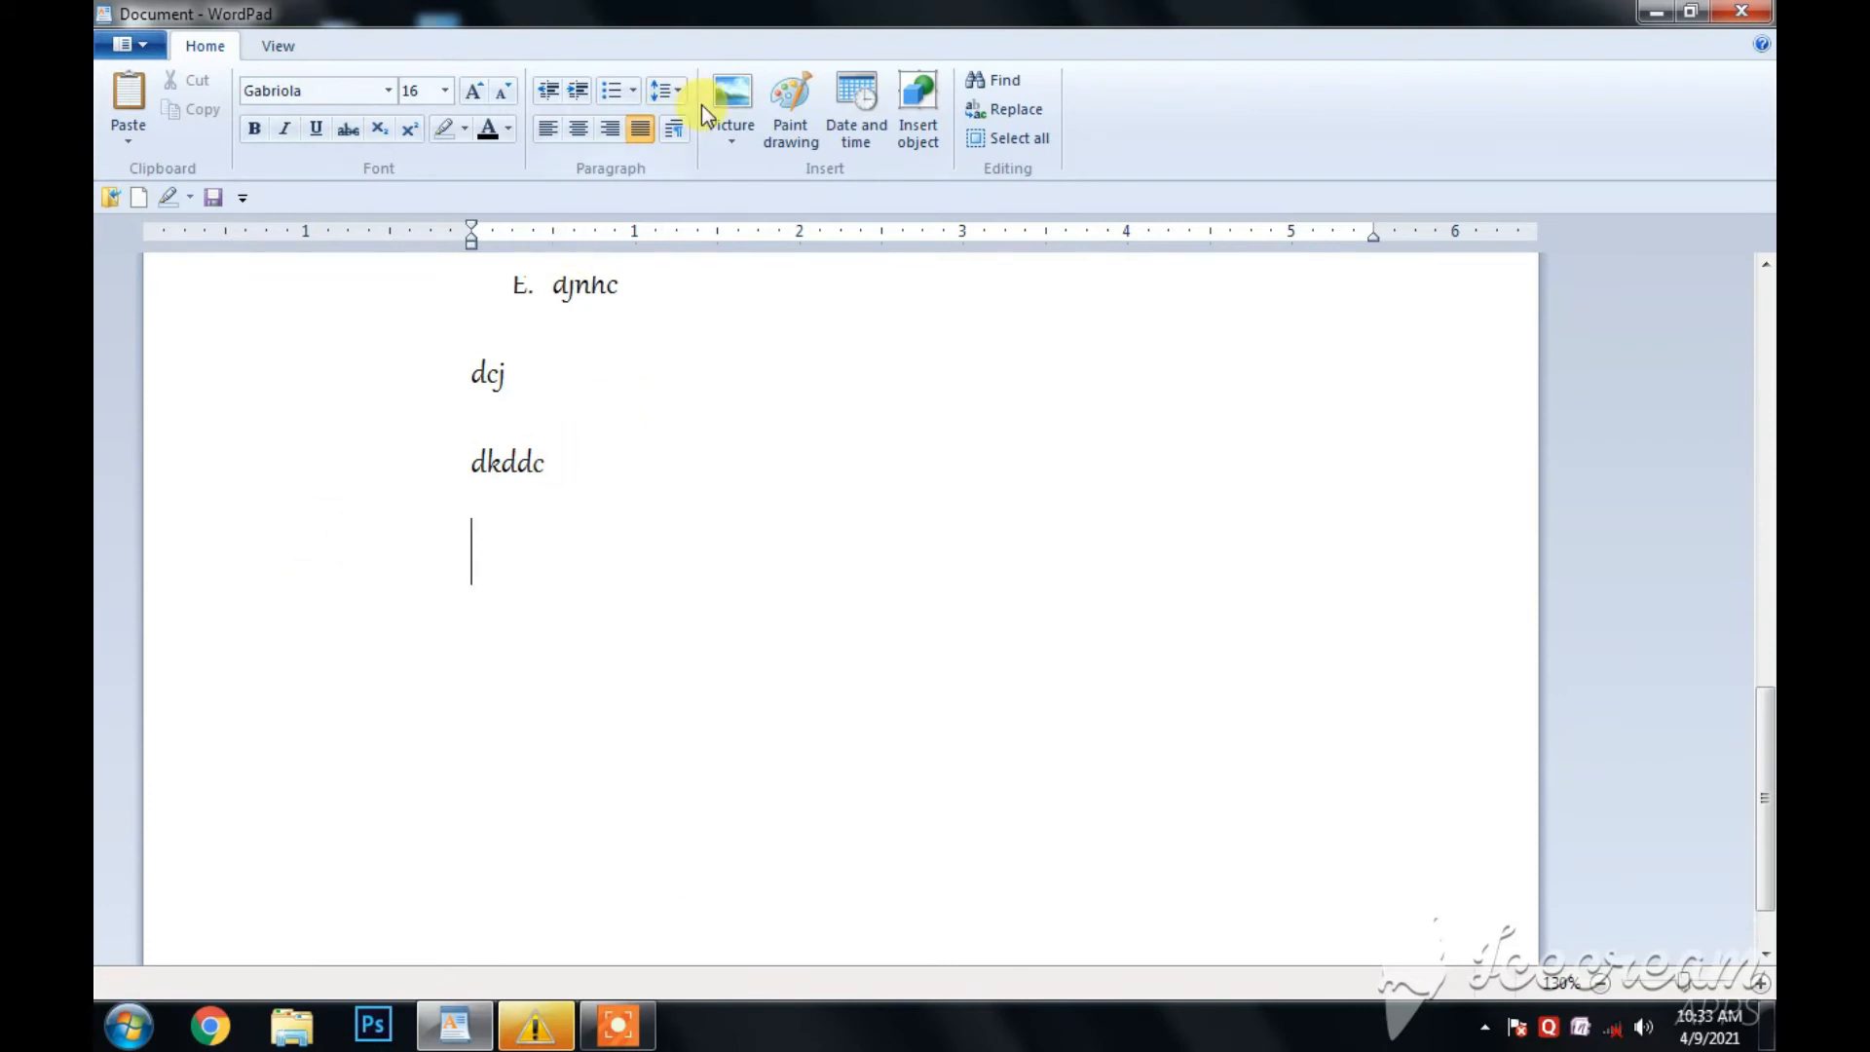
left_click(726, 137)
left_click(767, 189)
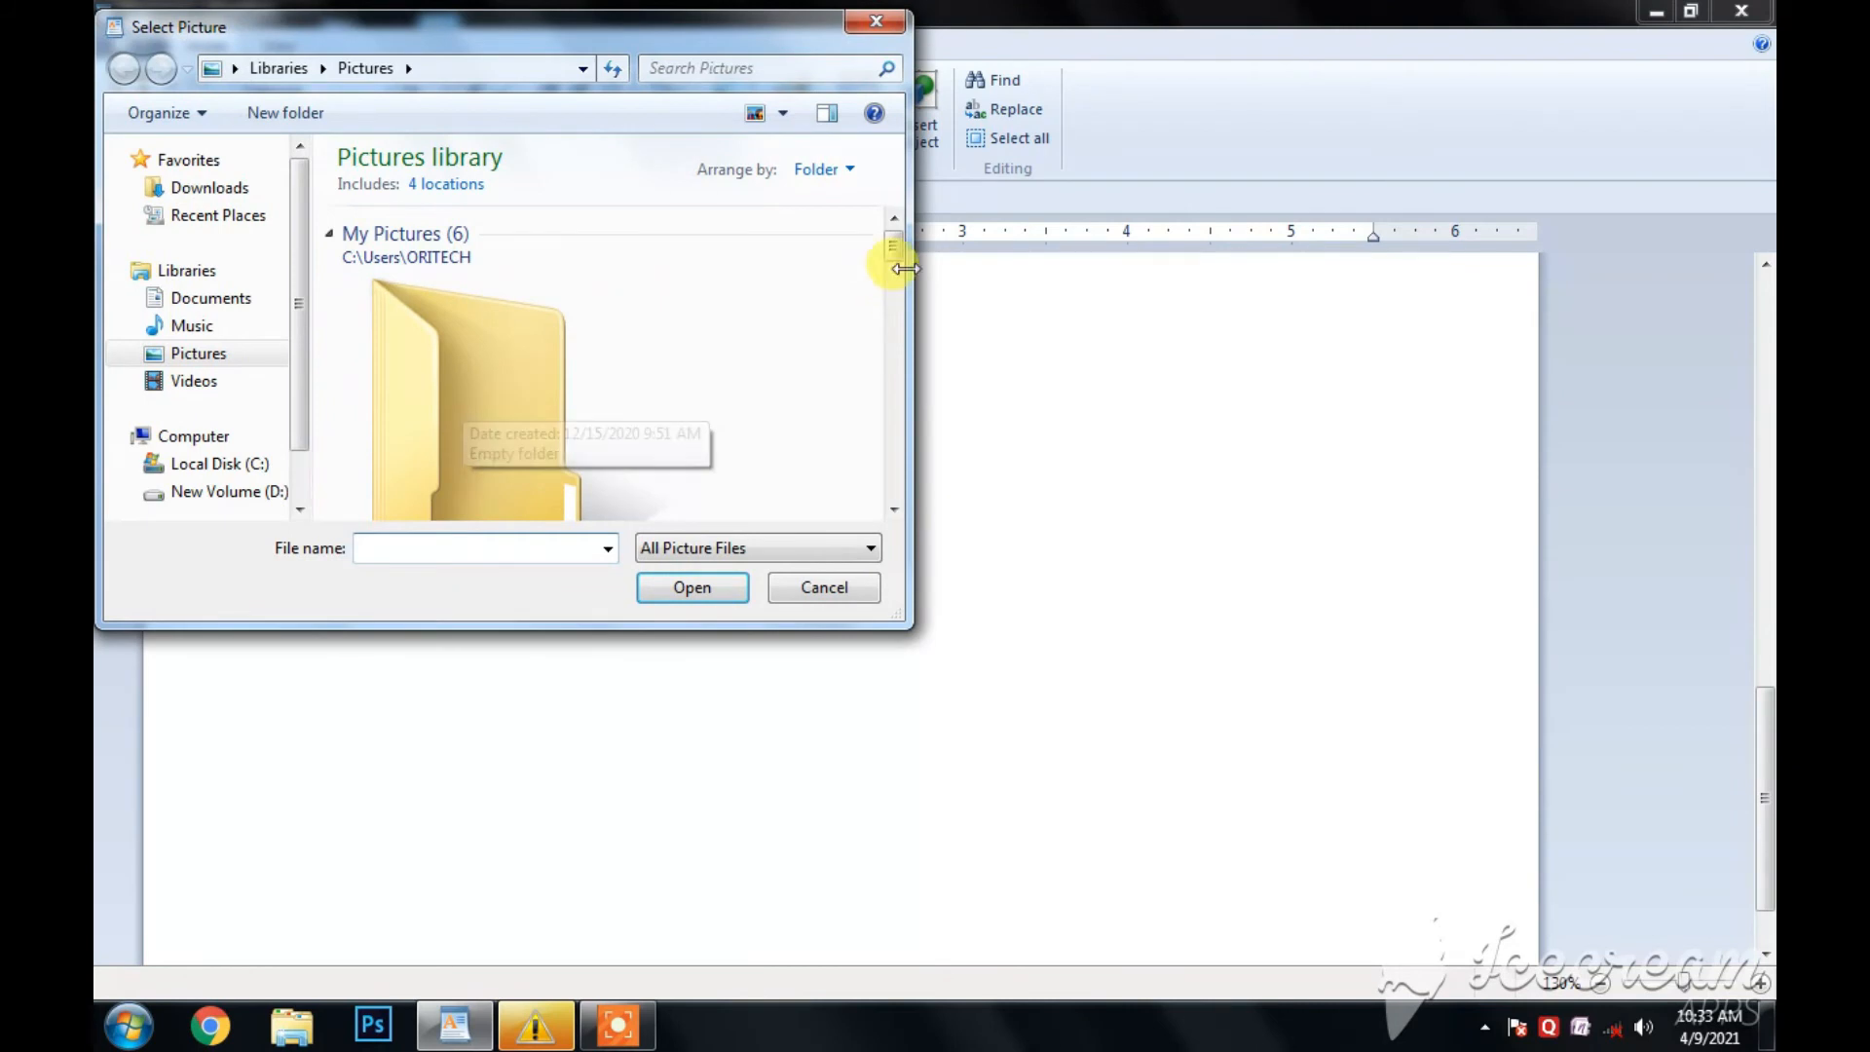
left_click_drag(892, 251, 889, 313)
left_click(430, 313)
left_click(682, 592)
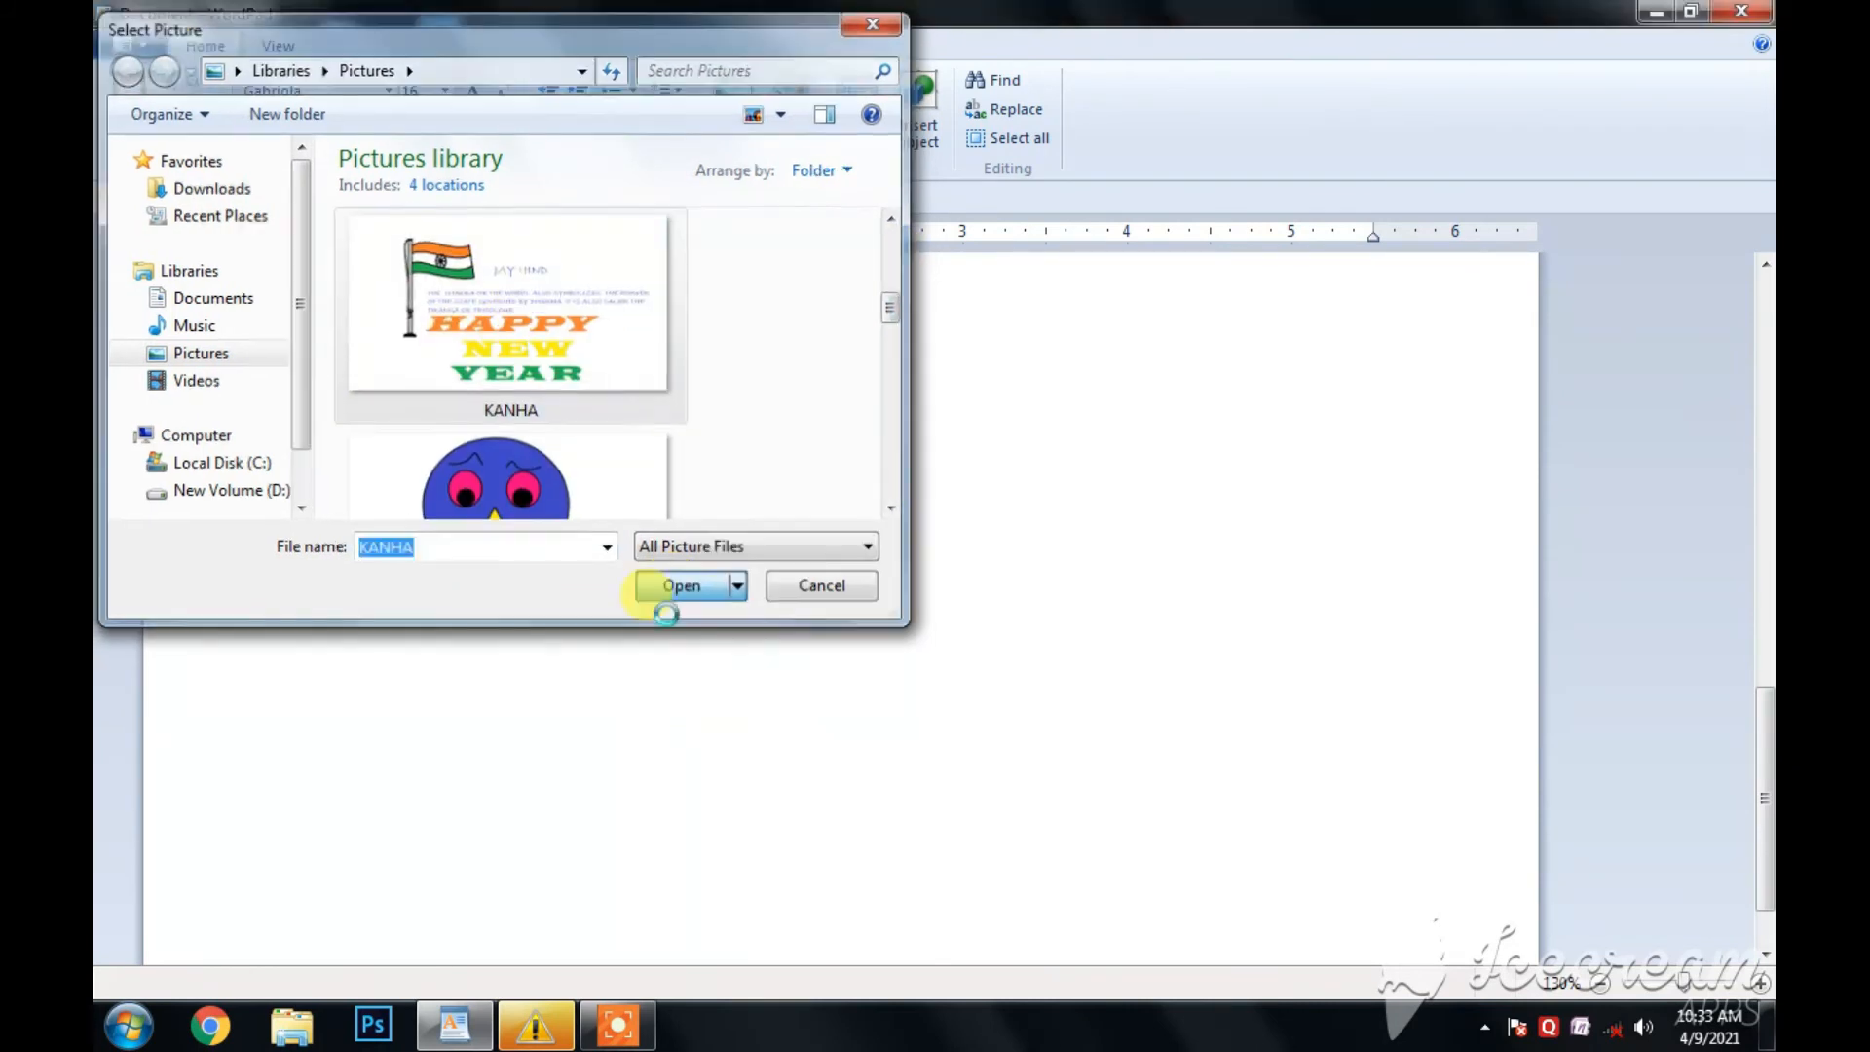
scroll(826, 643, "down", 5)
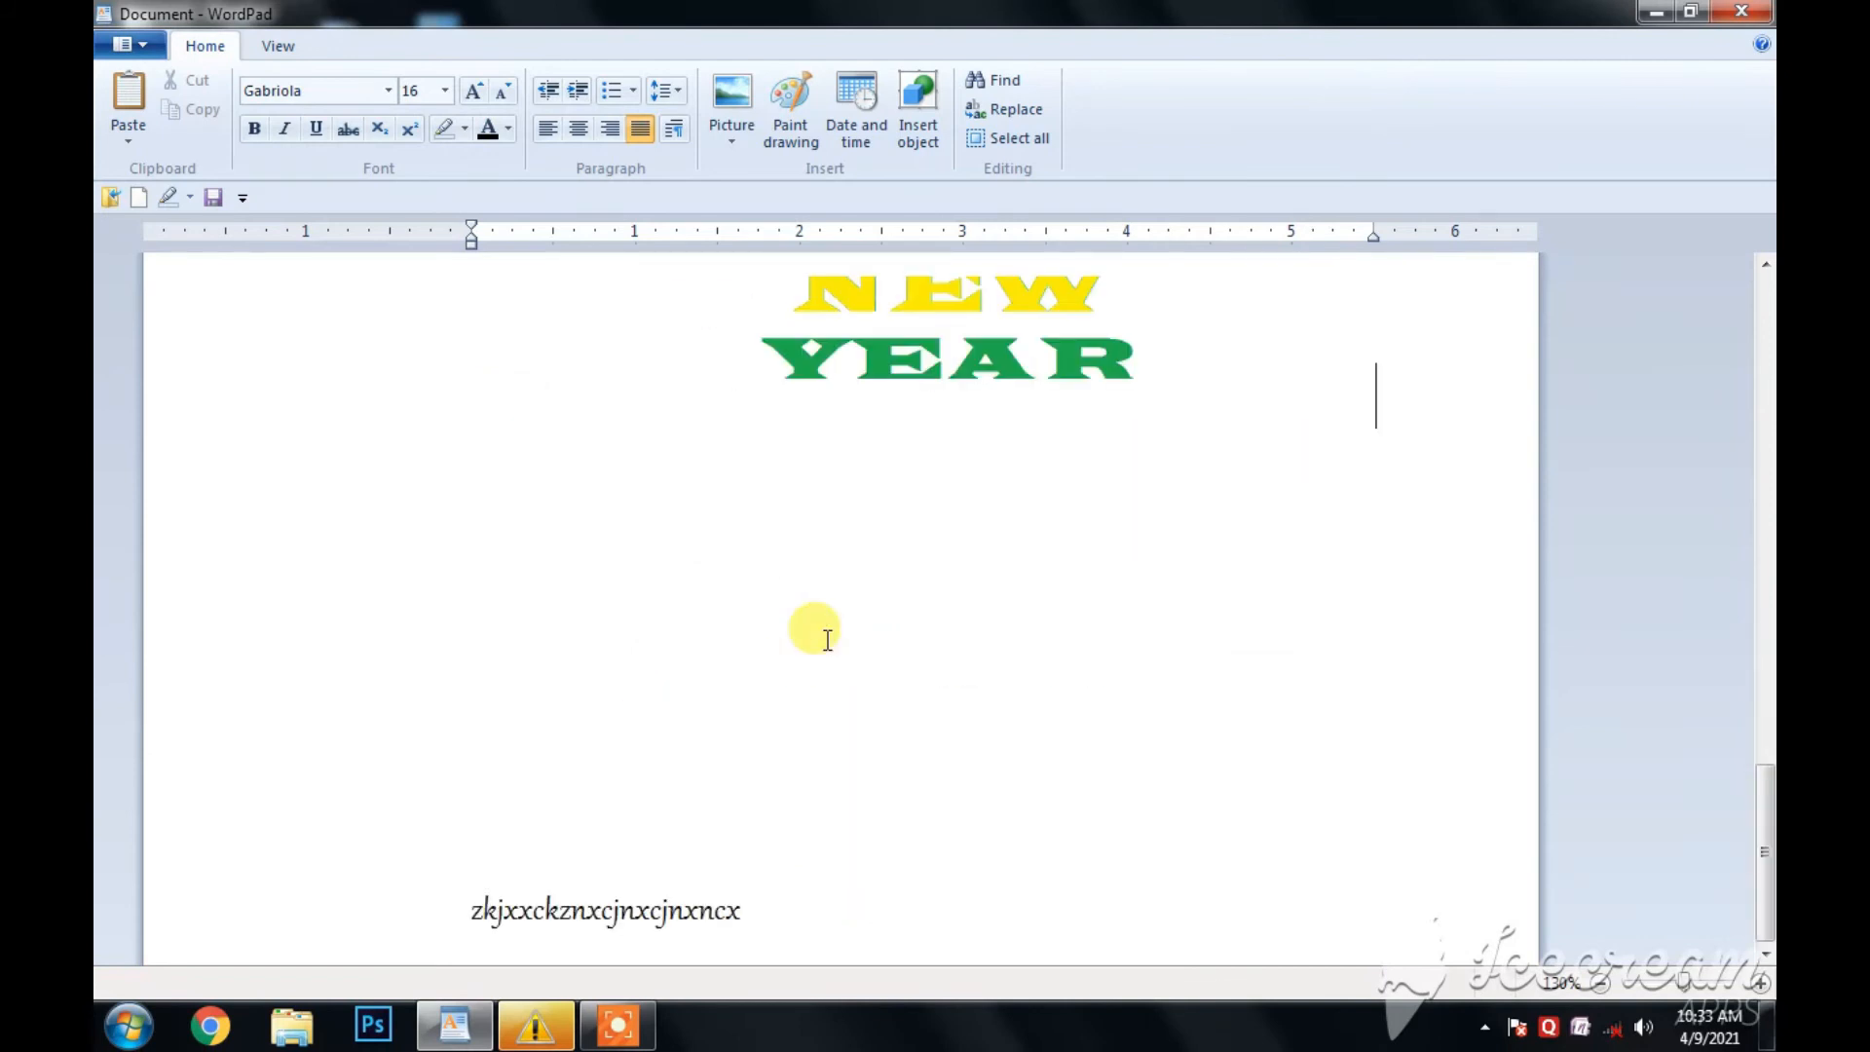
scroll(827, 639, "up", 8)
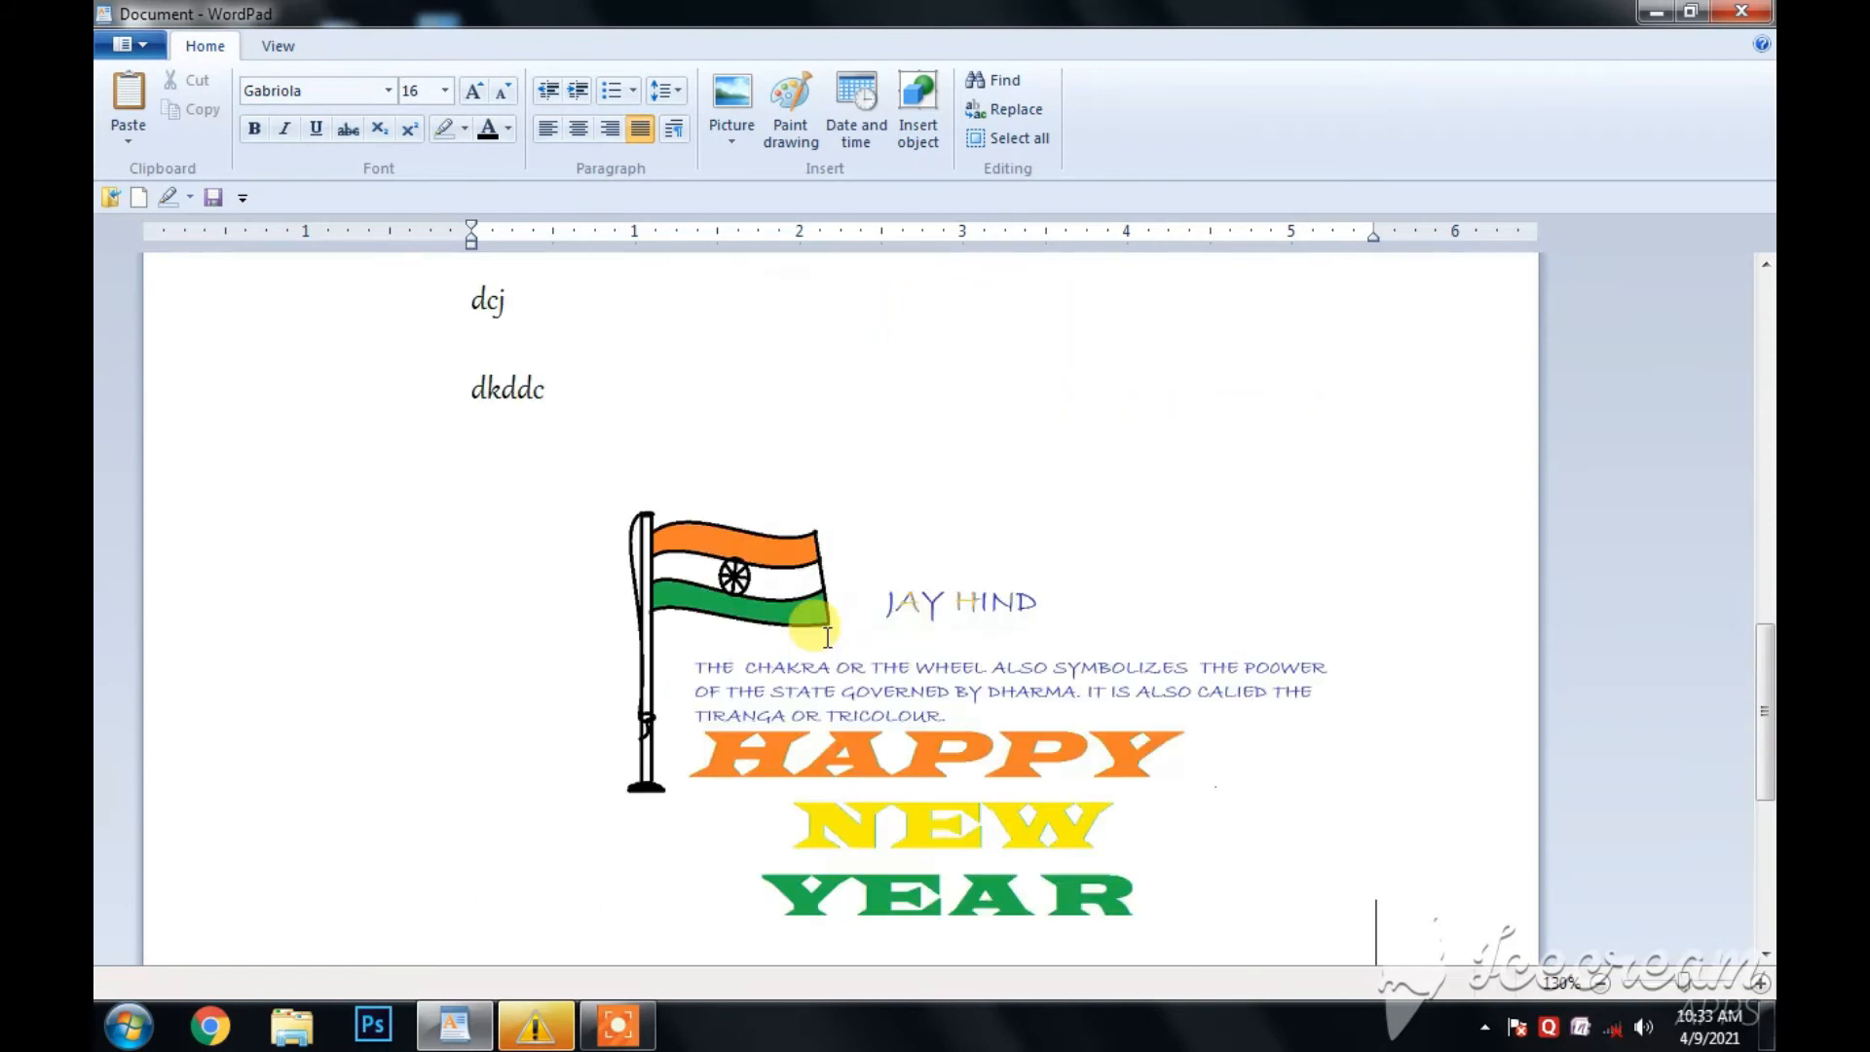
- Start an embedded Paint drawing and draw a black six-pointed star near the middle of the canvas
left_click(798, 134)
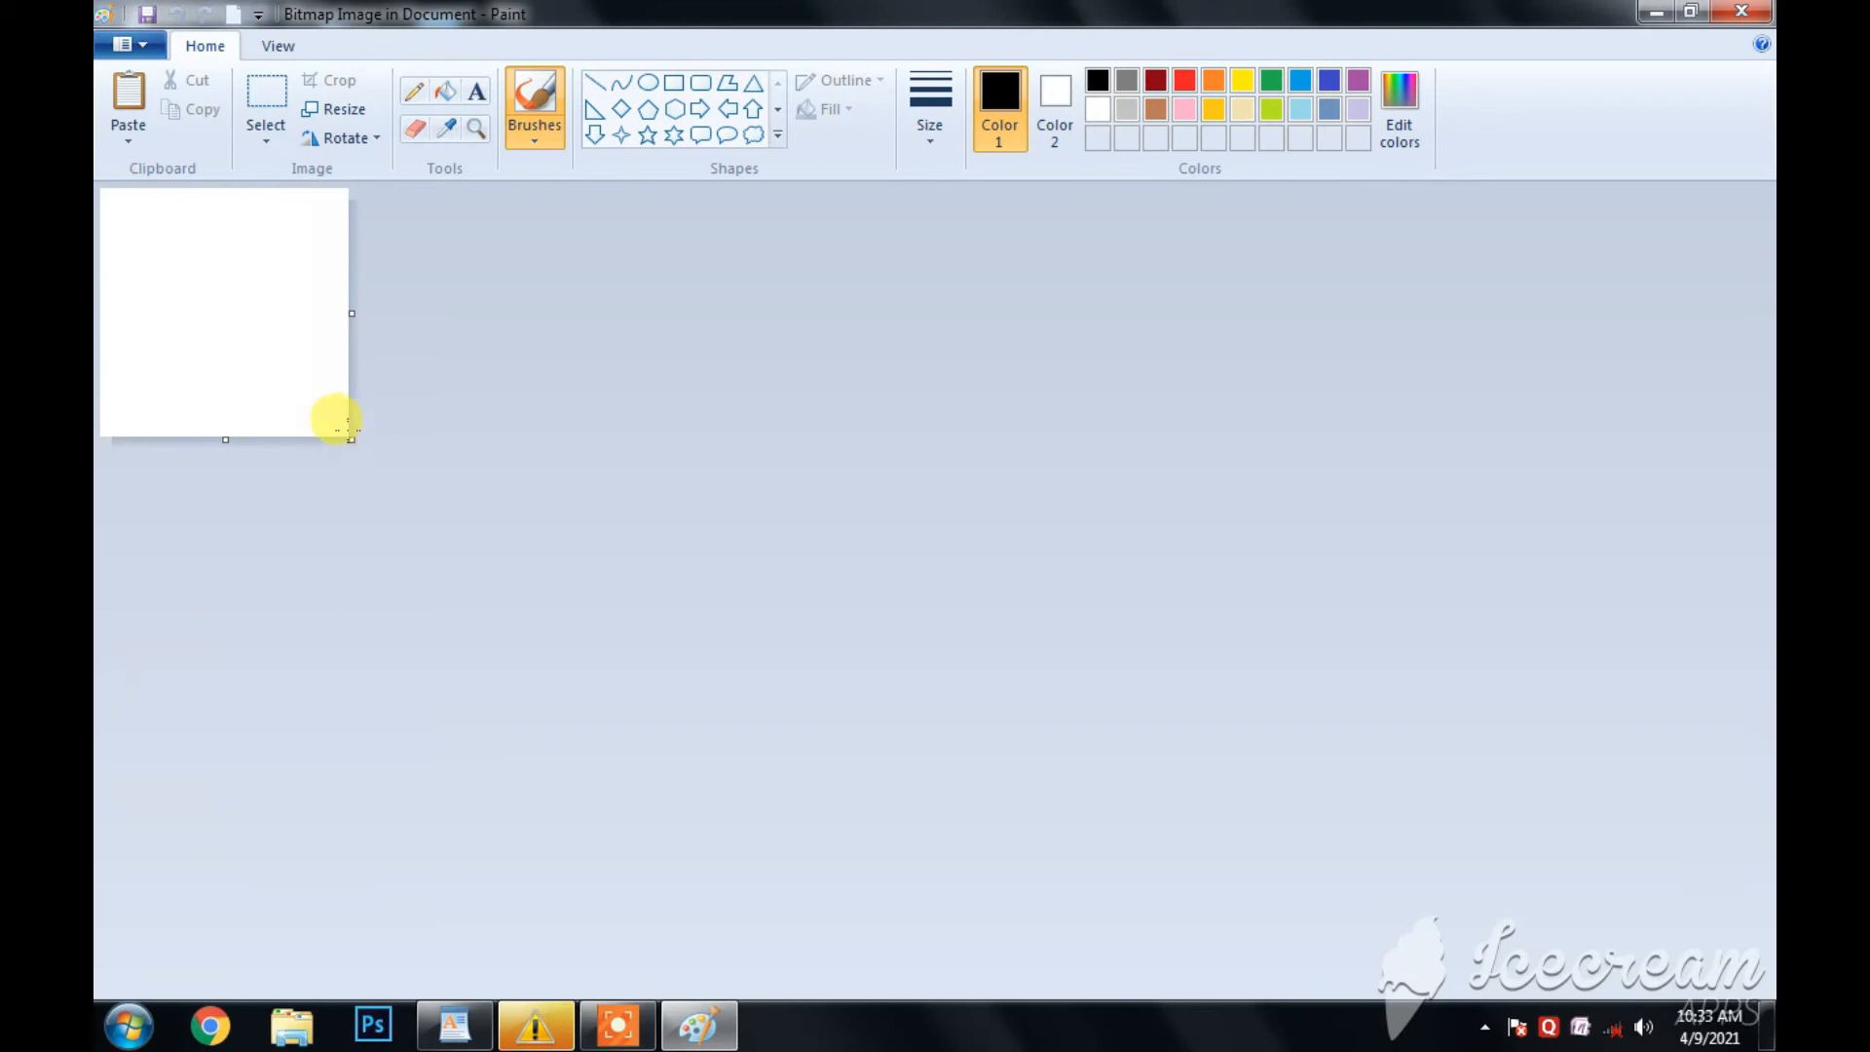
left_click(318, 341)
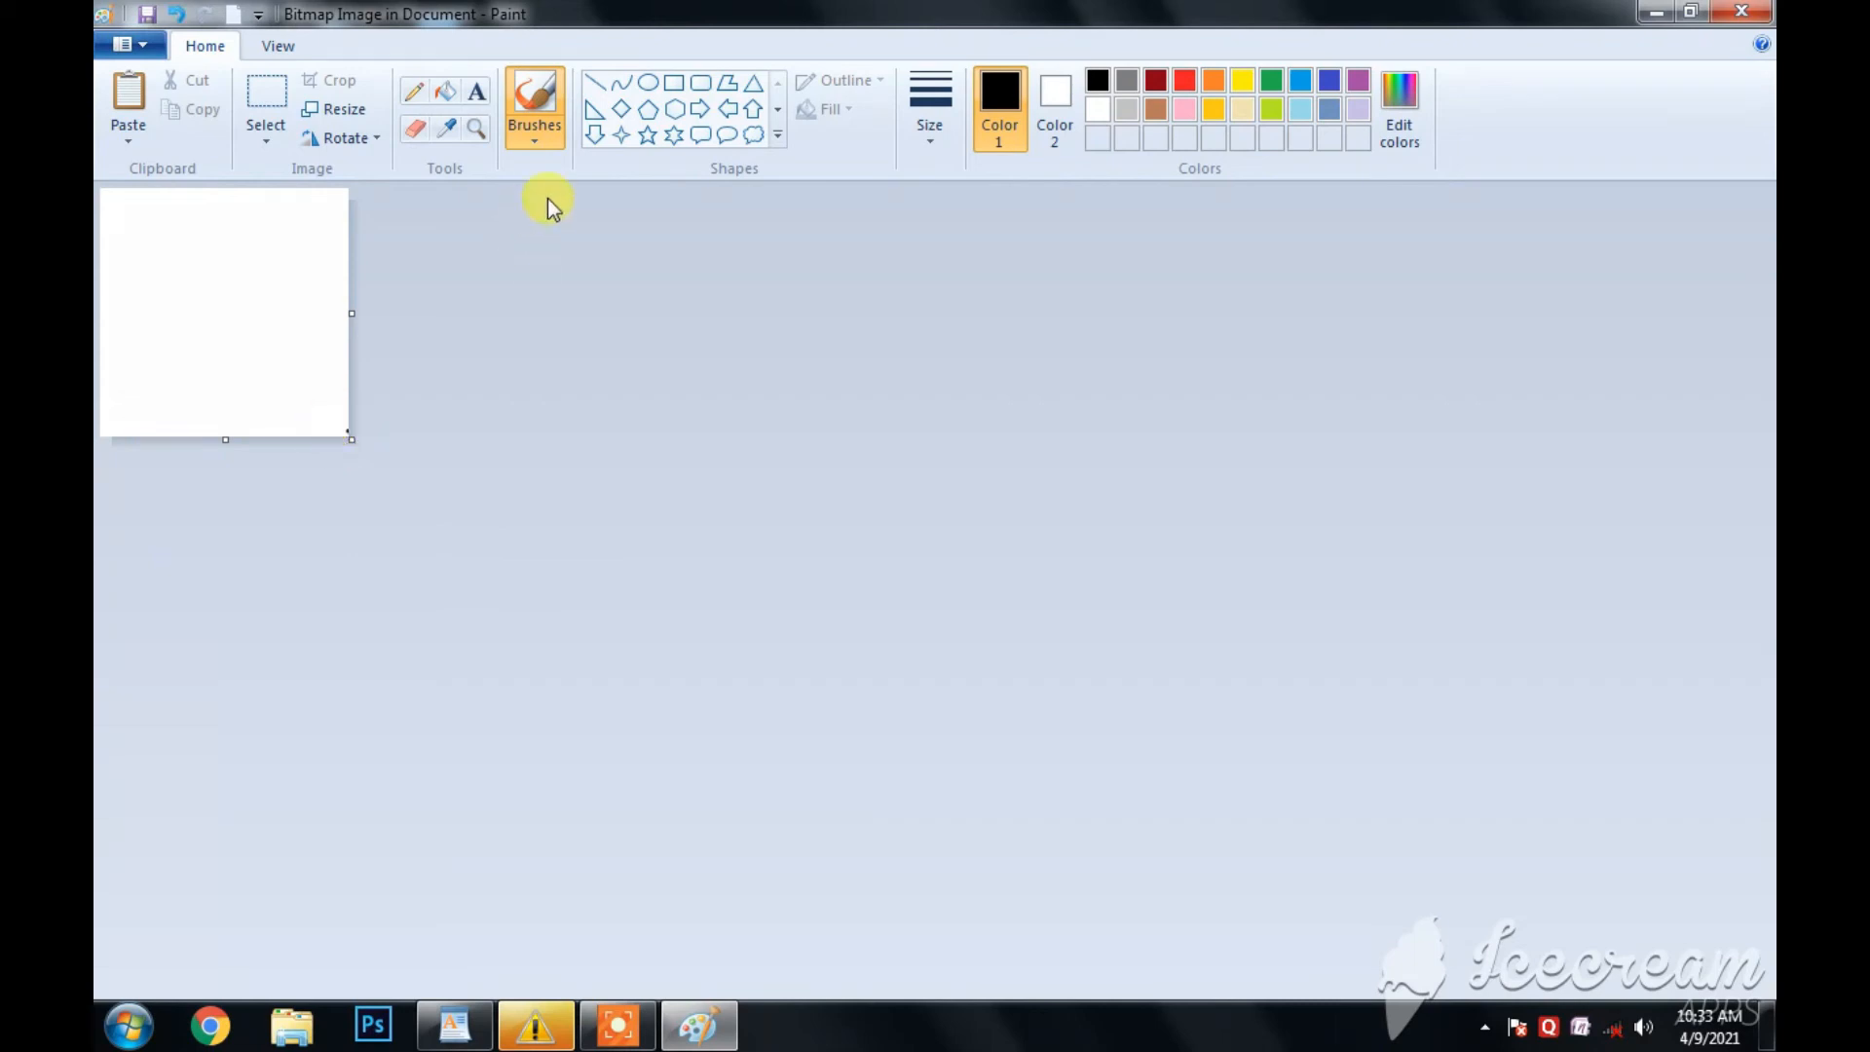
left_click(672, 134)
left_click_drag(171, 251, 284, 353)
- Fill the star with green and close Paint to return to the WordPad document
left_click(445, 91)
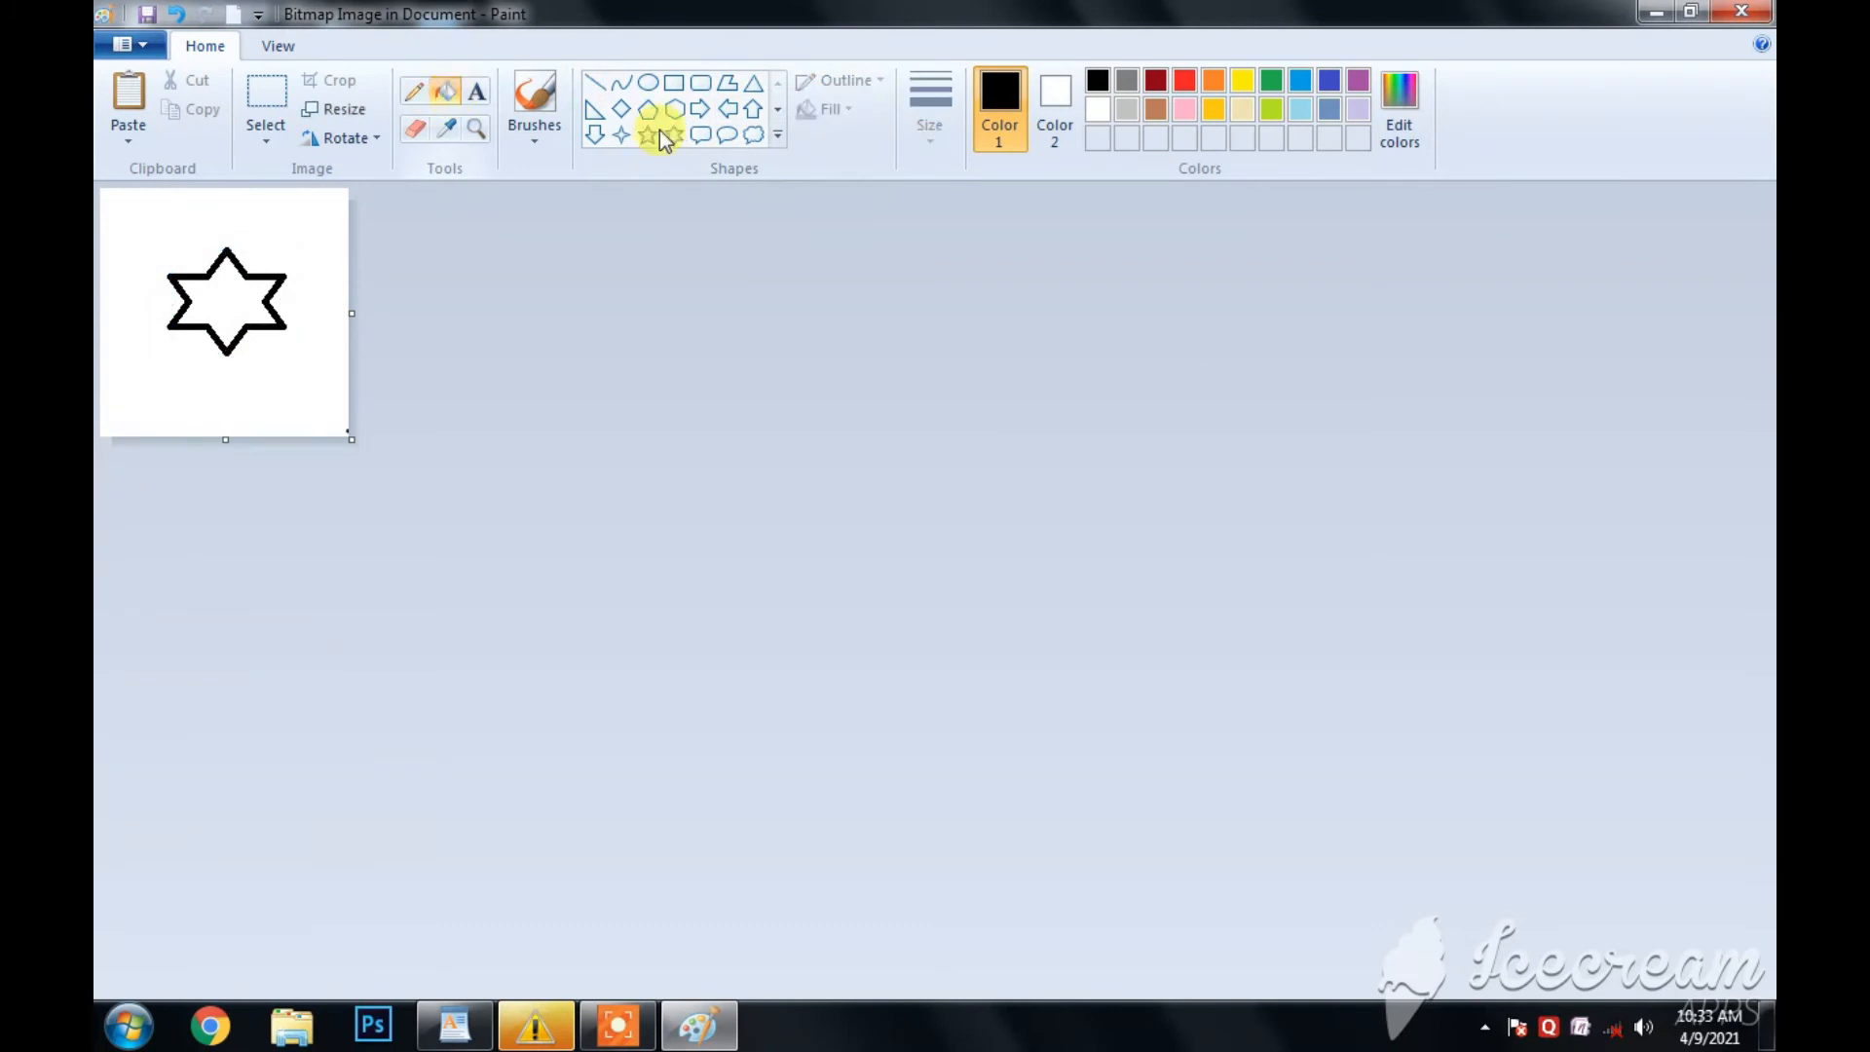
left_click(1271, 80)
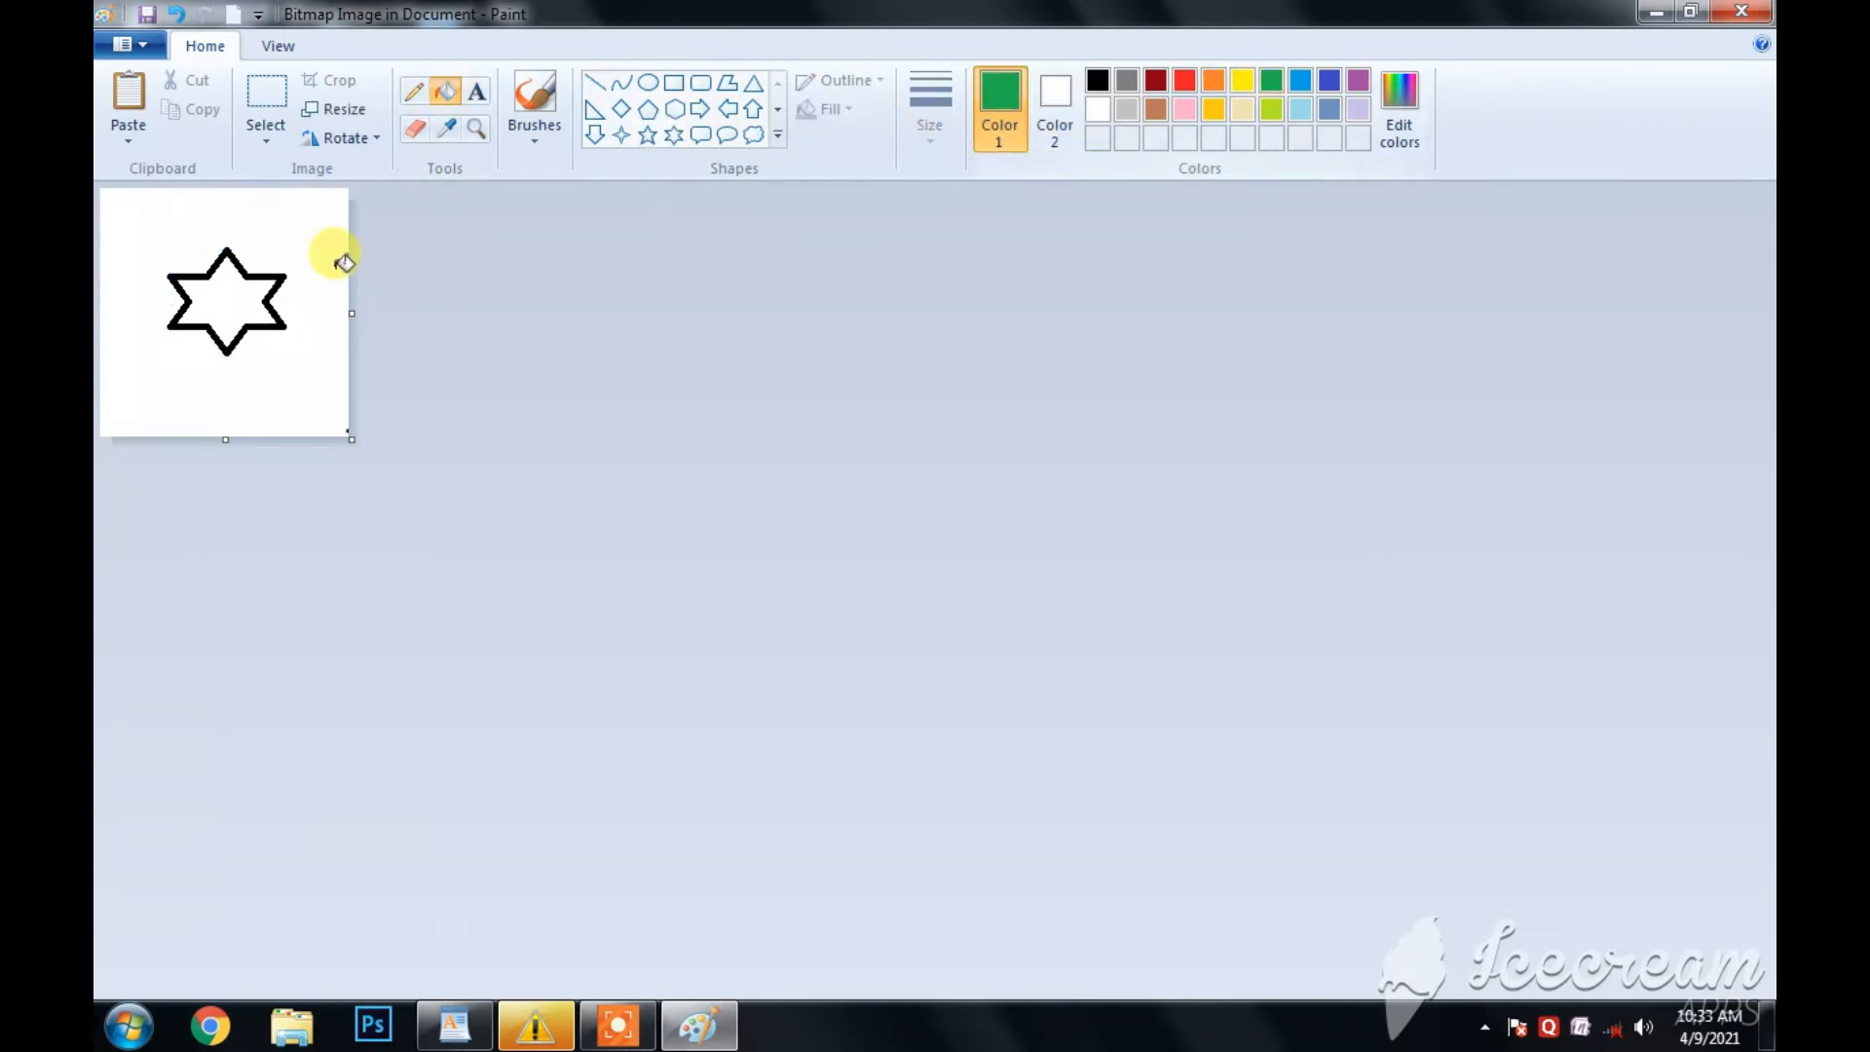
left_click(238, 283)
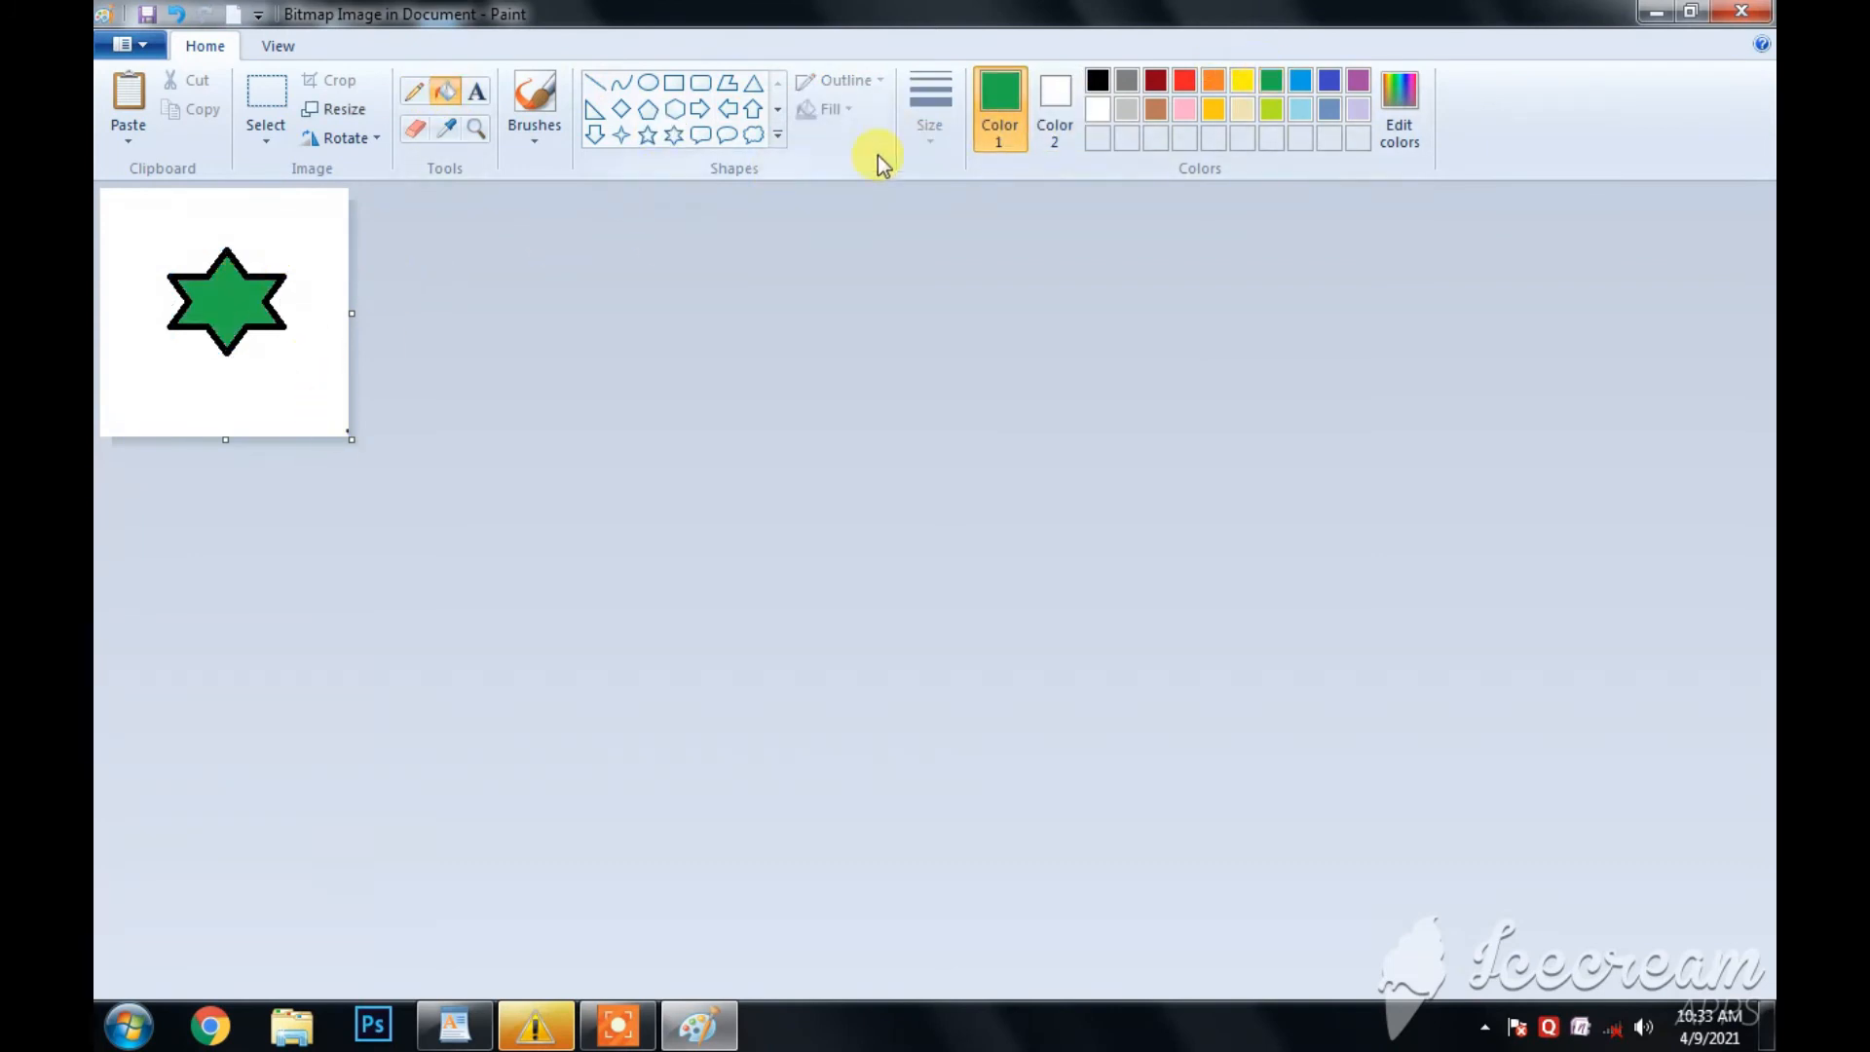
left_click(1741, 12)
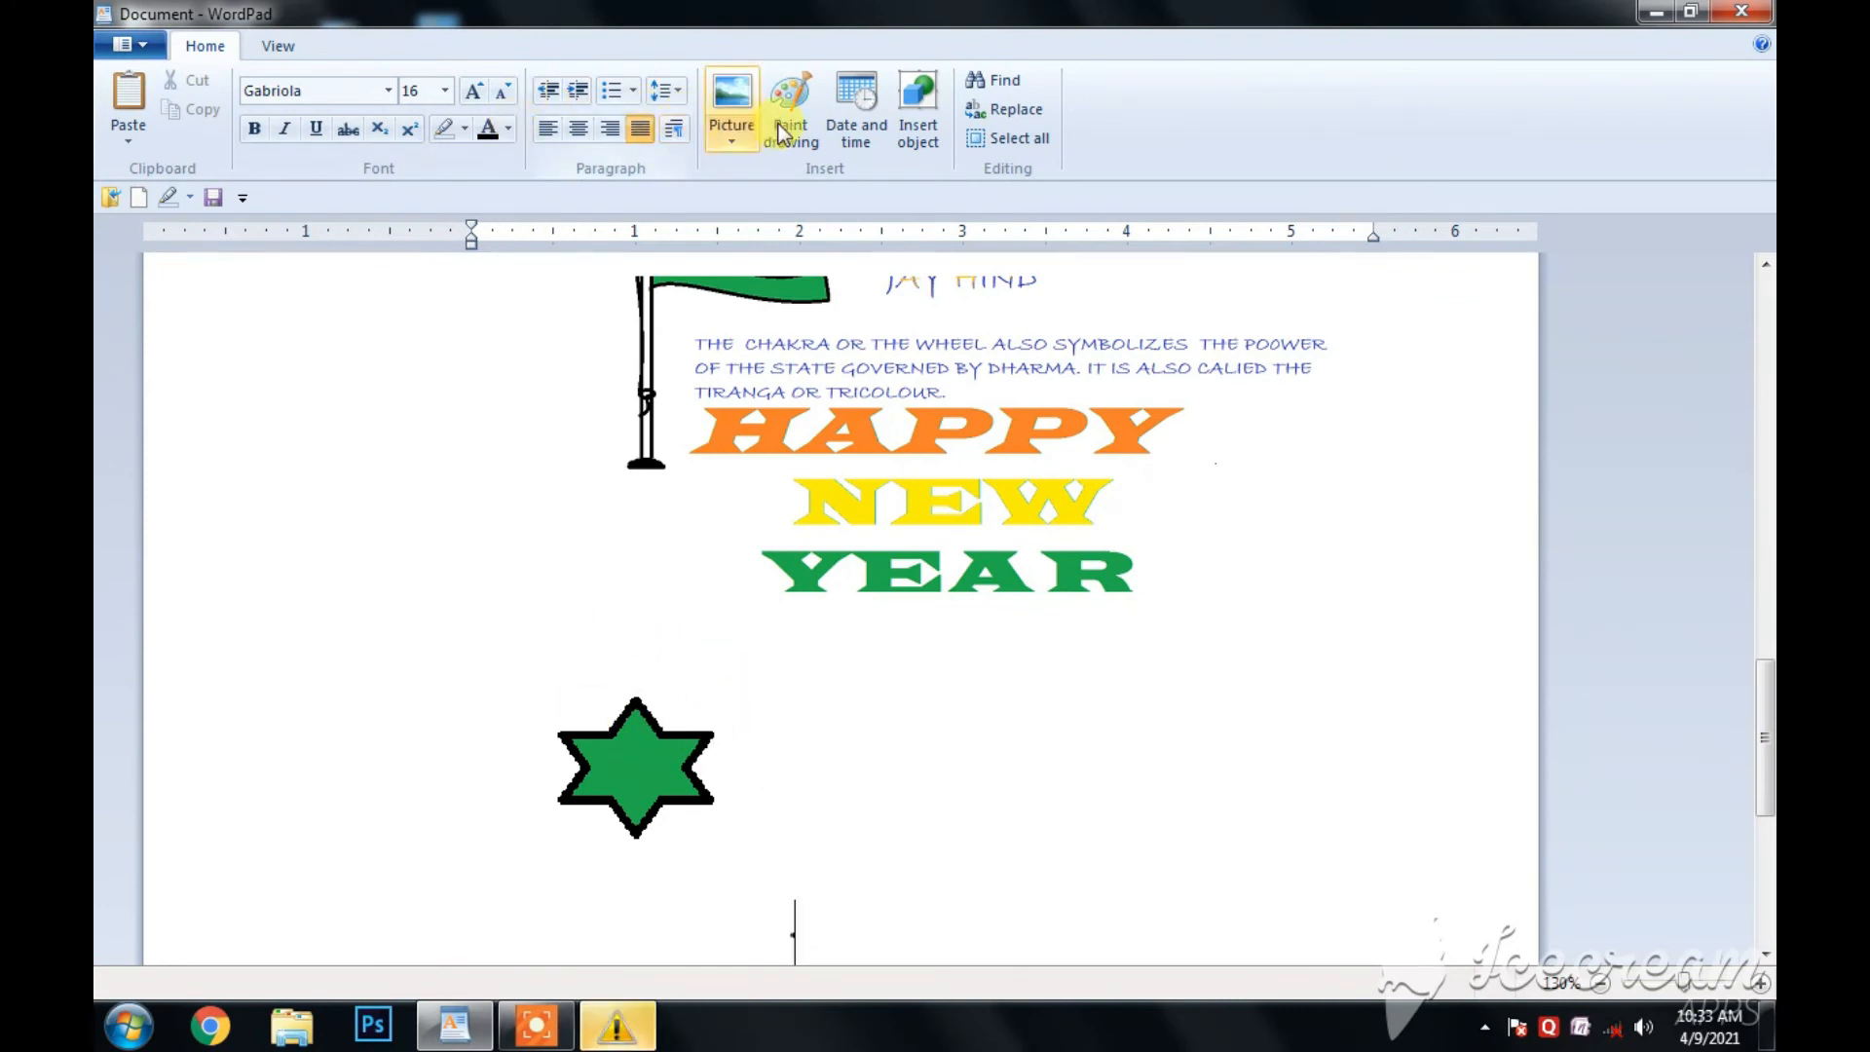
- Insert the current date in the 21/04/09 format on a new line below the star drawing
scroll(889, 710, "down", 5)
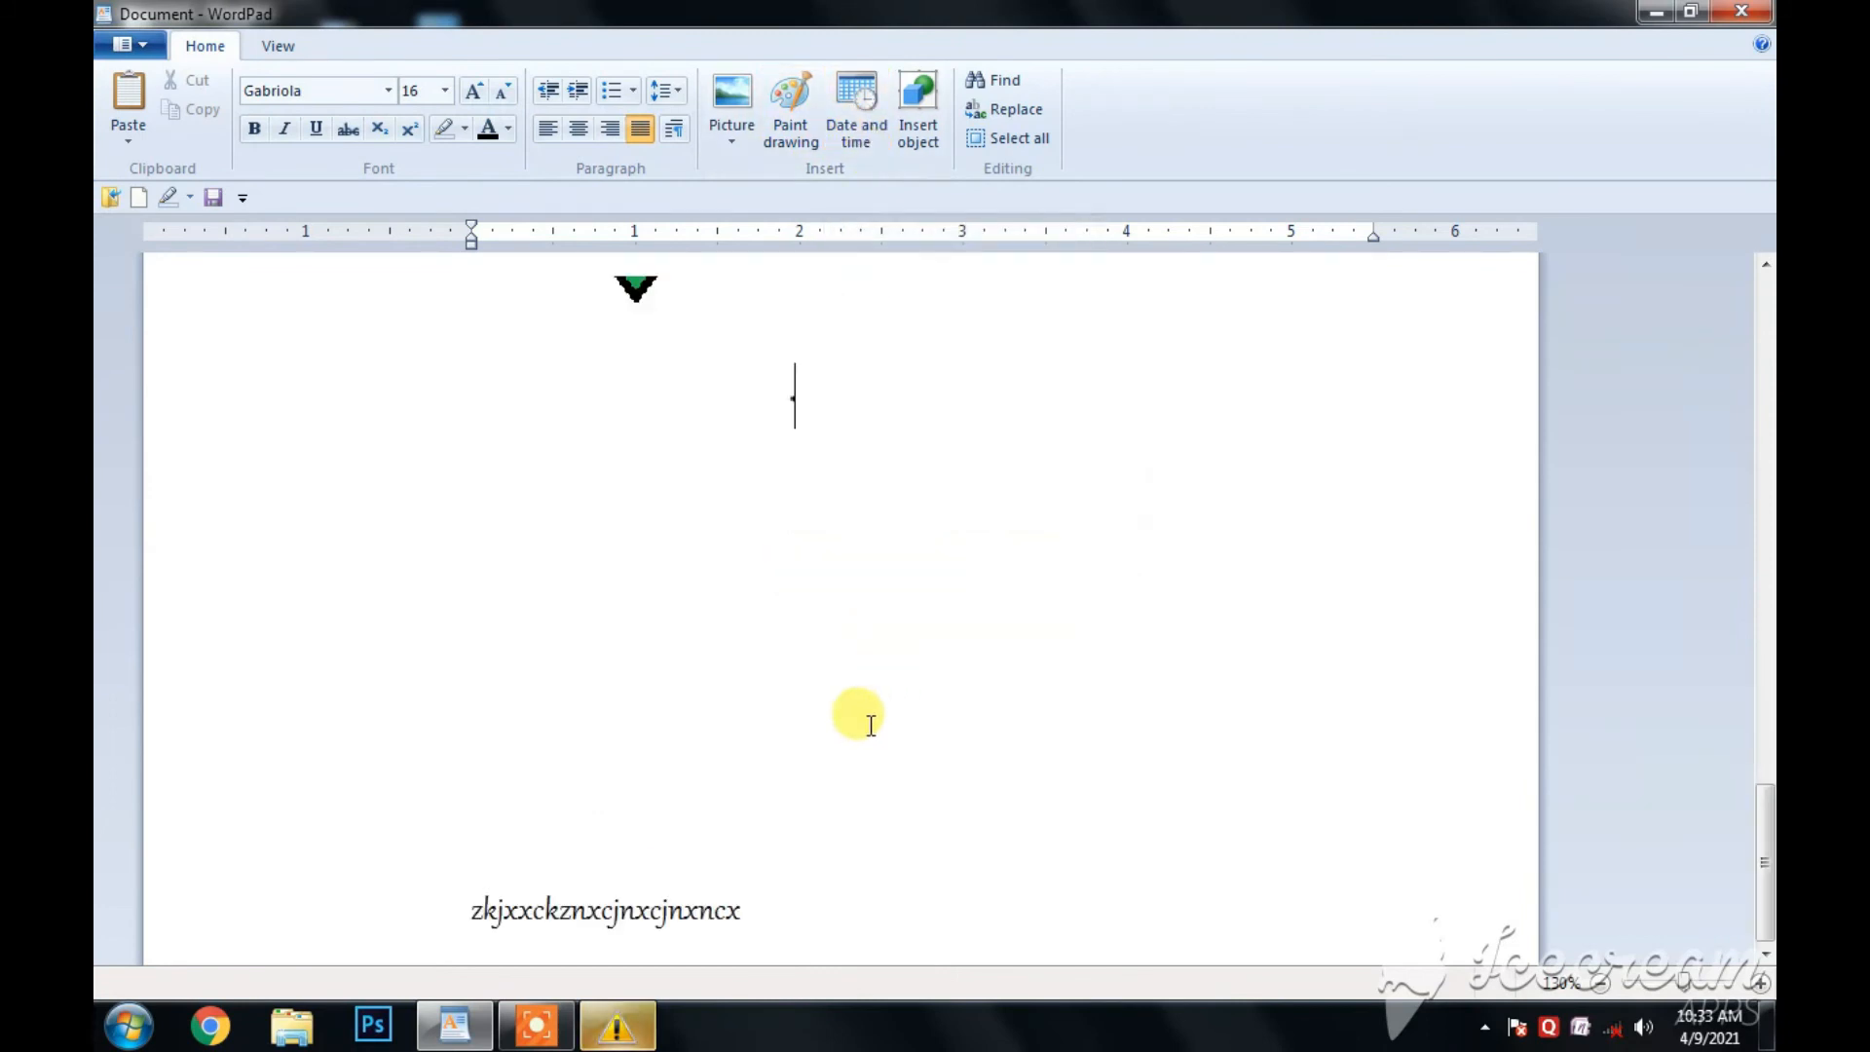
scroll(846, 428, "up", 2)
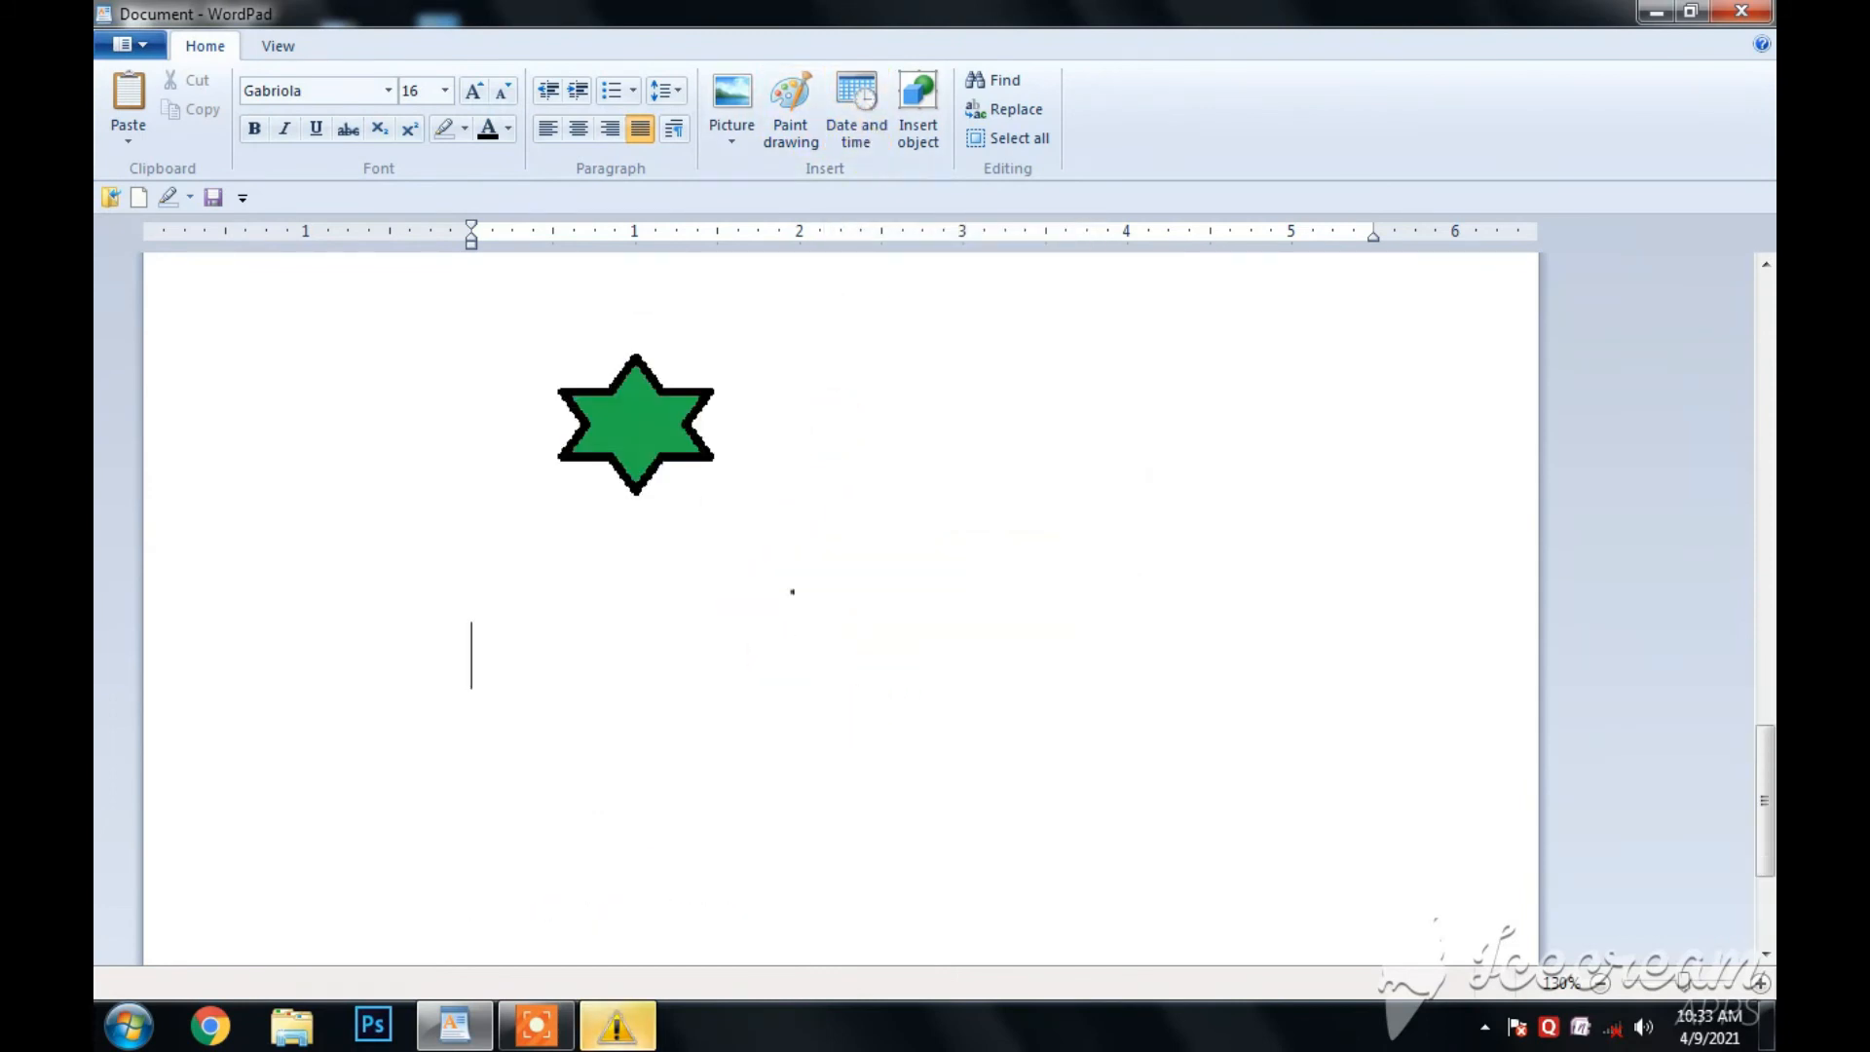
left_click(855, 114)
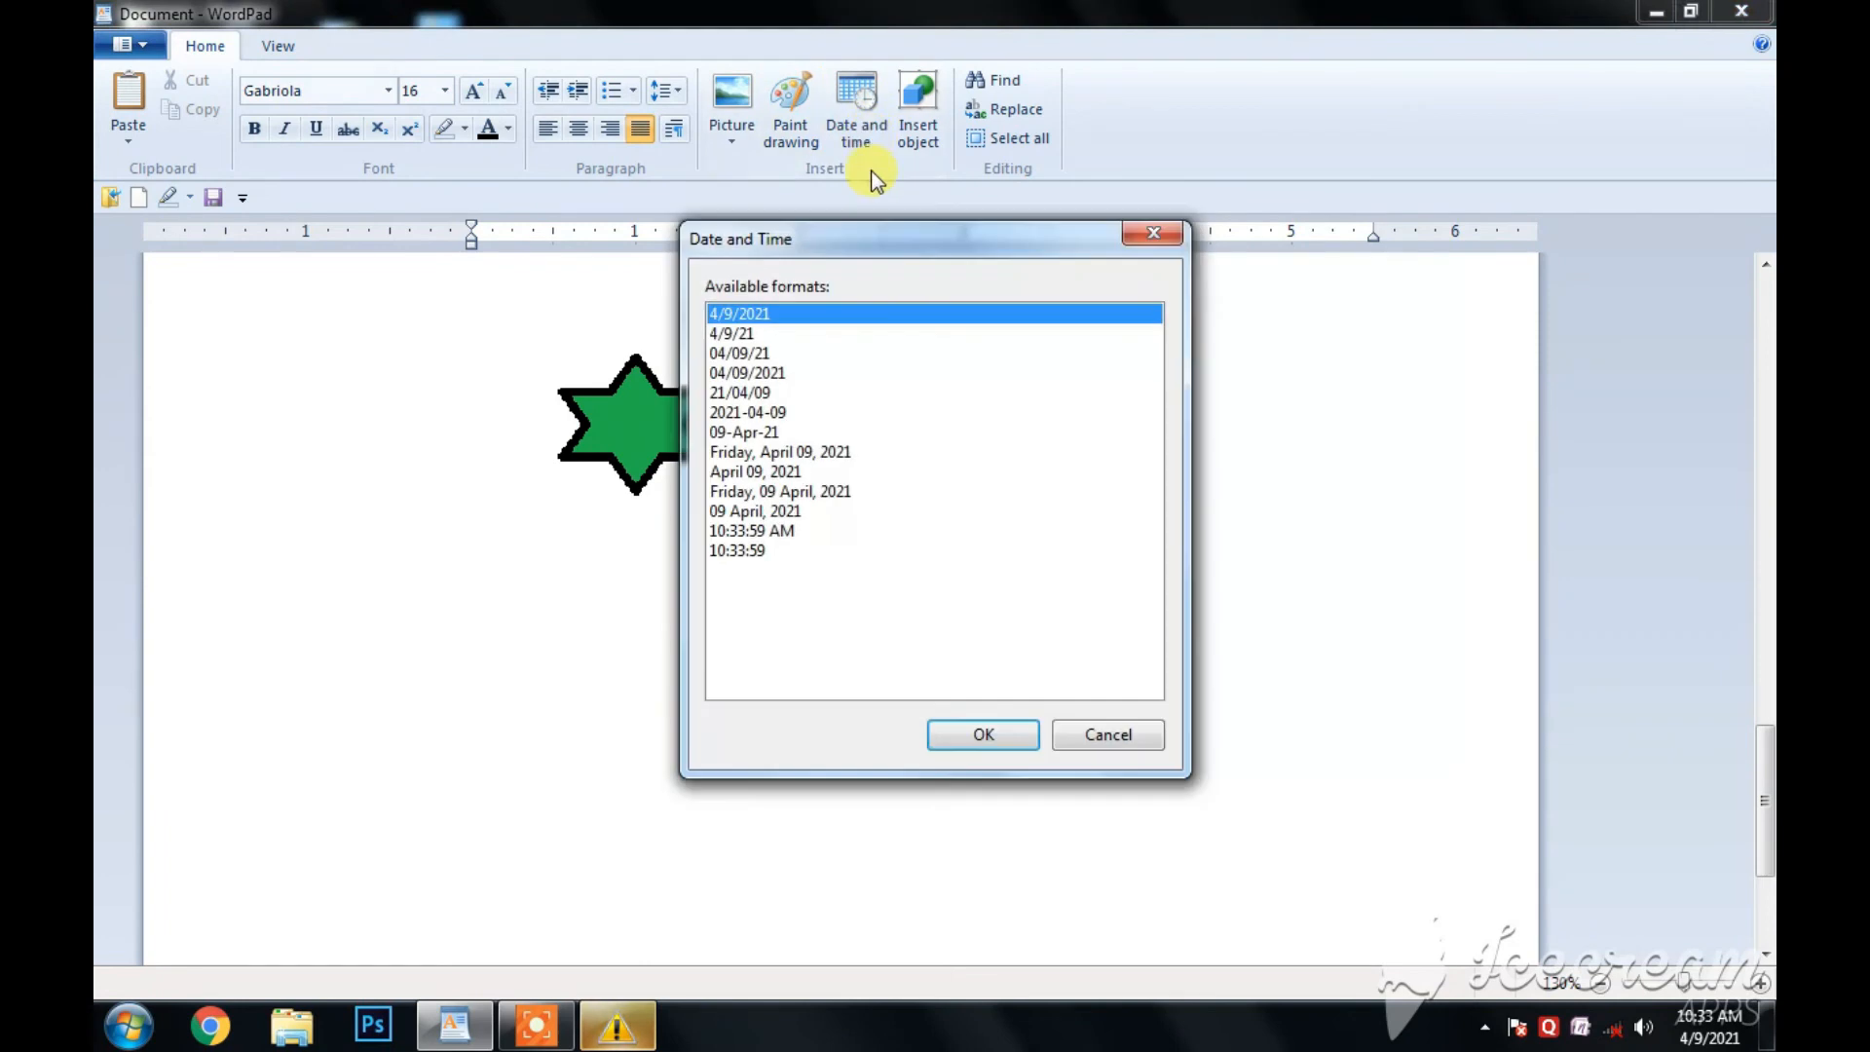
left_click(752, 530)
left_click(750, 432)
left_click(748, 391)
left_click(738, 333)
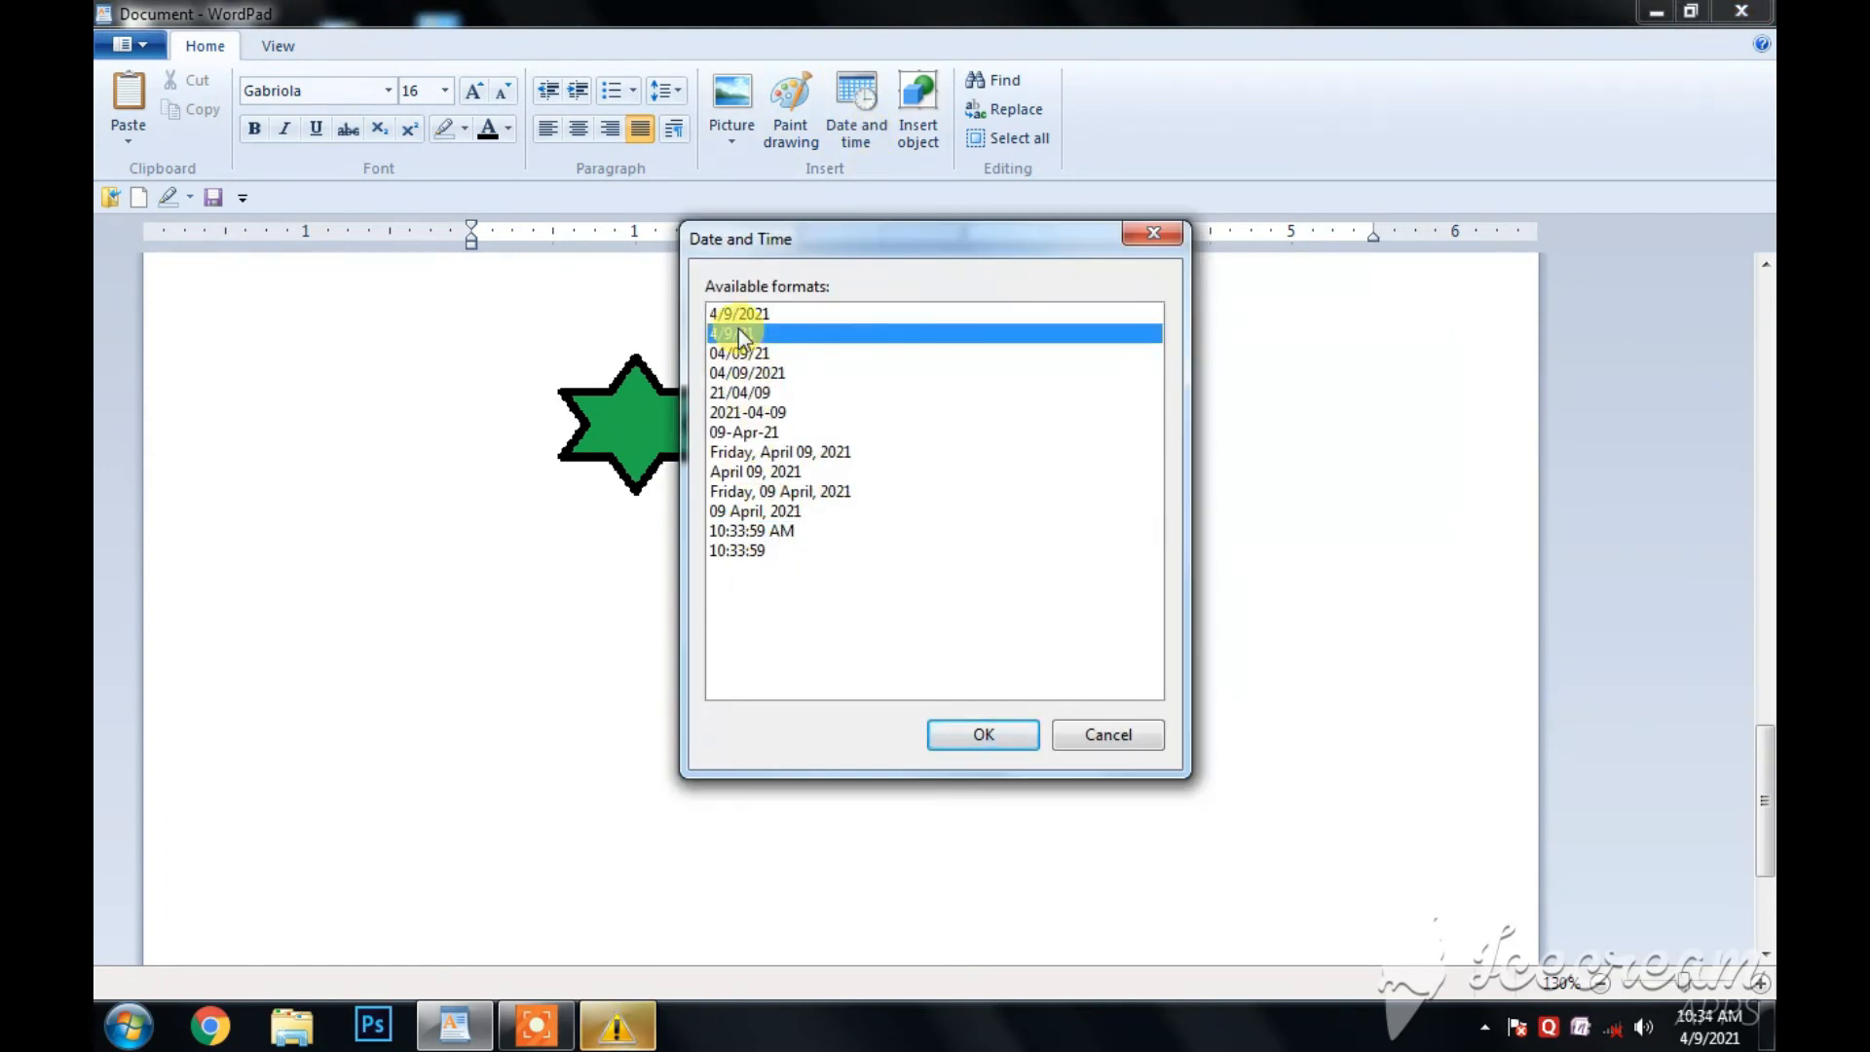
left_click(739, 376)
left_click(739, 394)
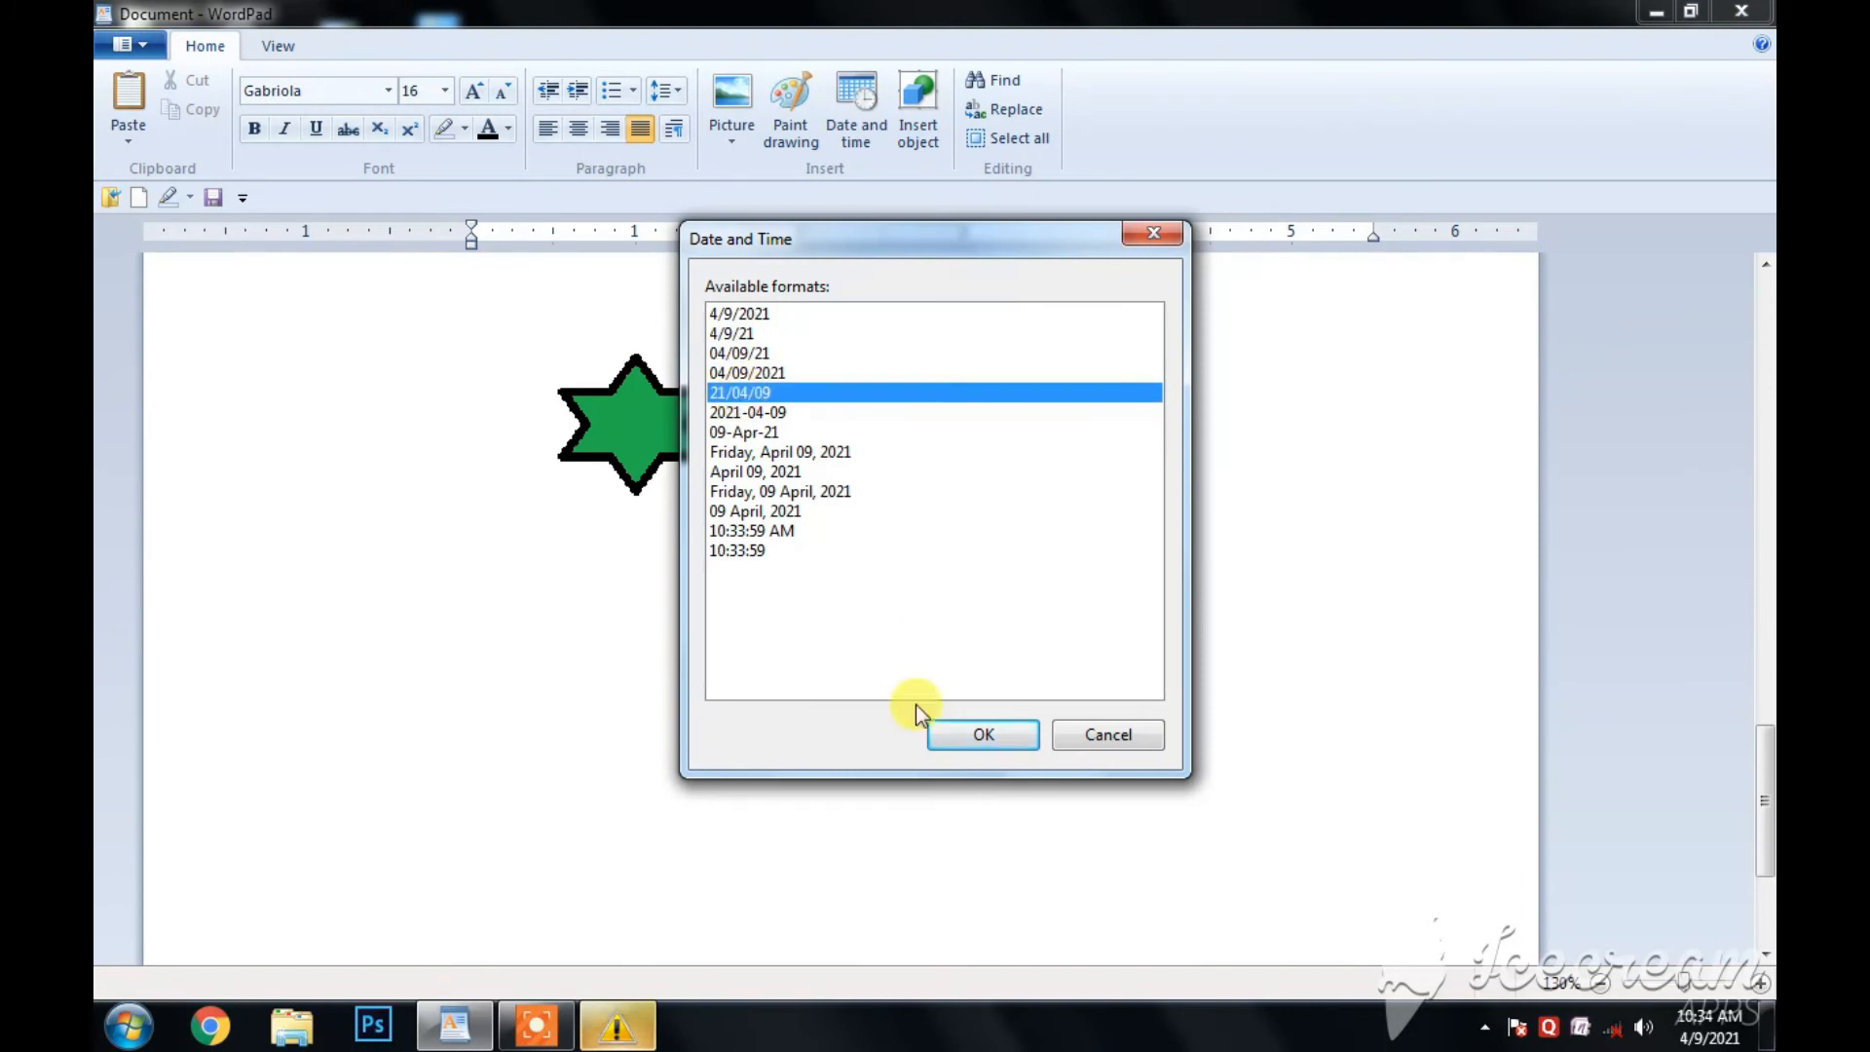
left_click(982, 735)
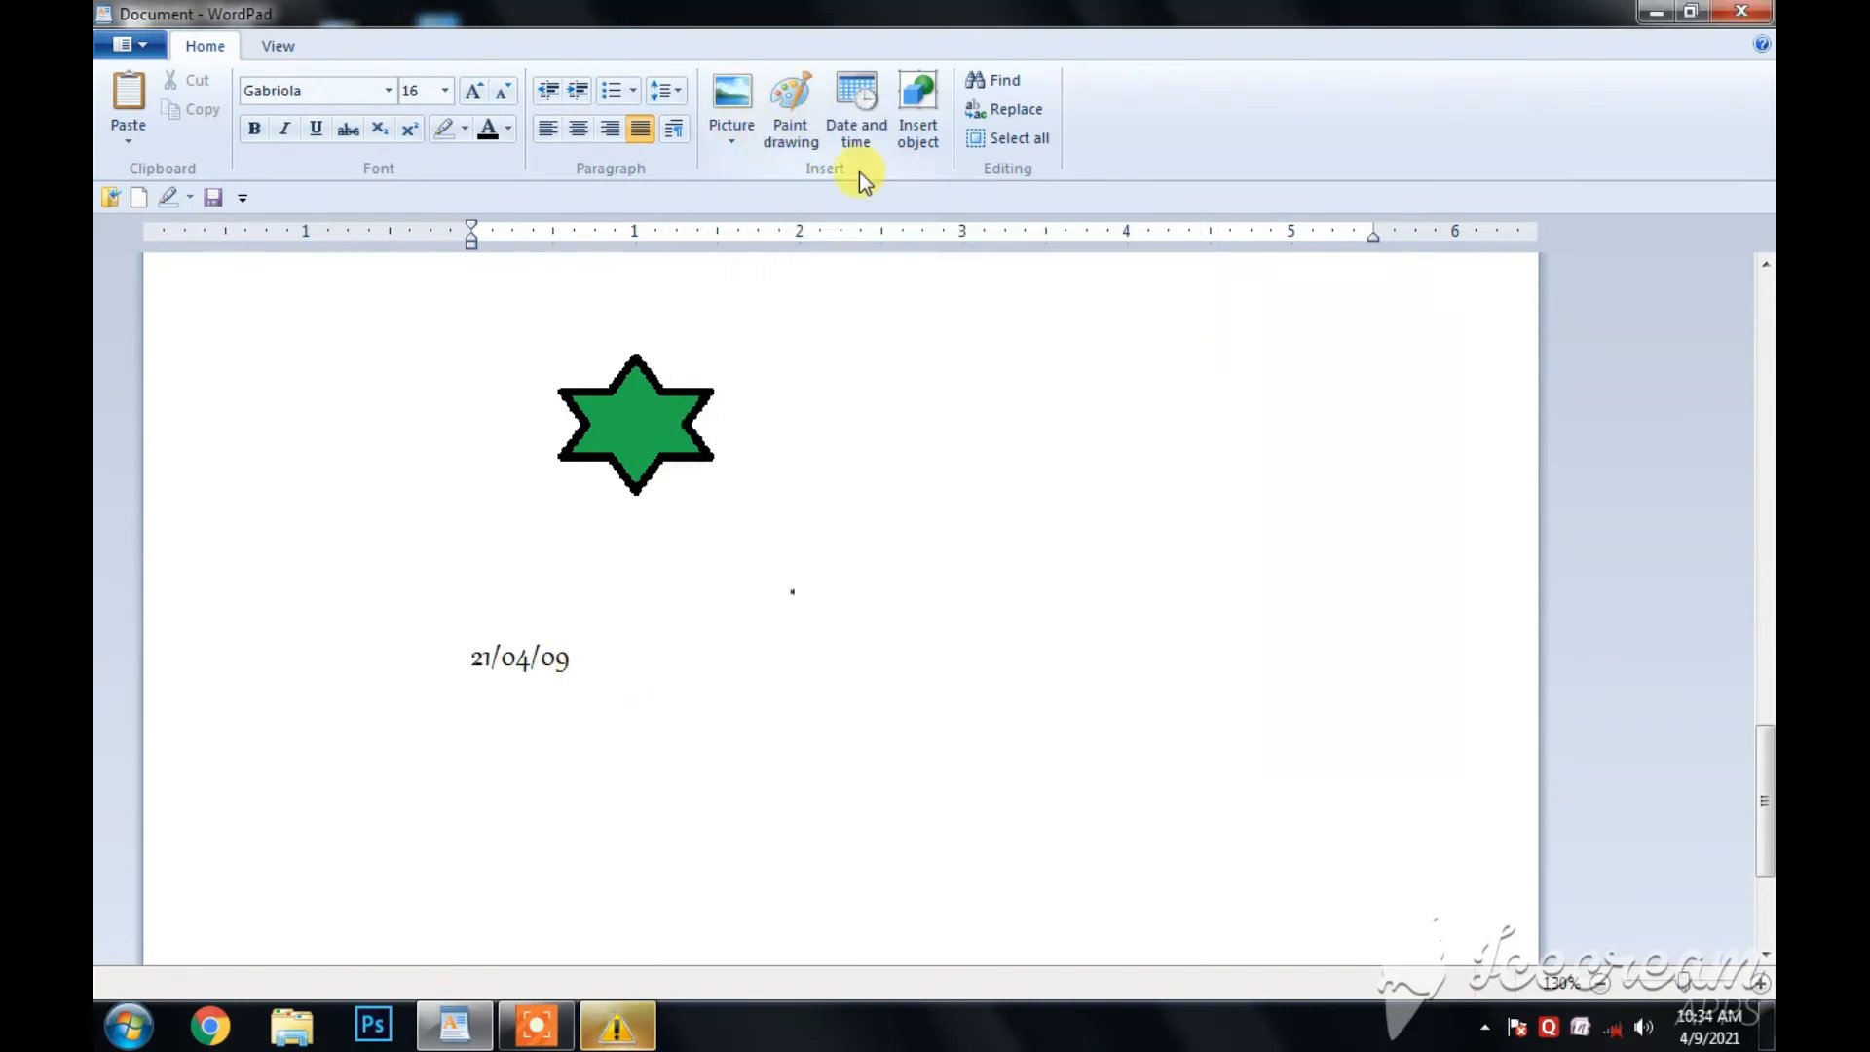
- Insert the date again in the "Friday, April 09, 2021" format directly after the first date
left_click(863, 131)
left_click(775, 453)
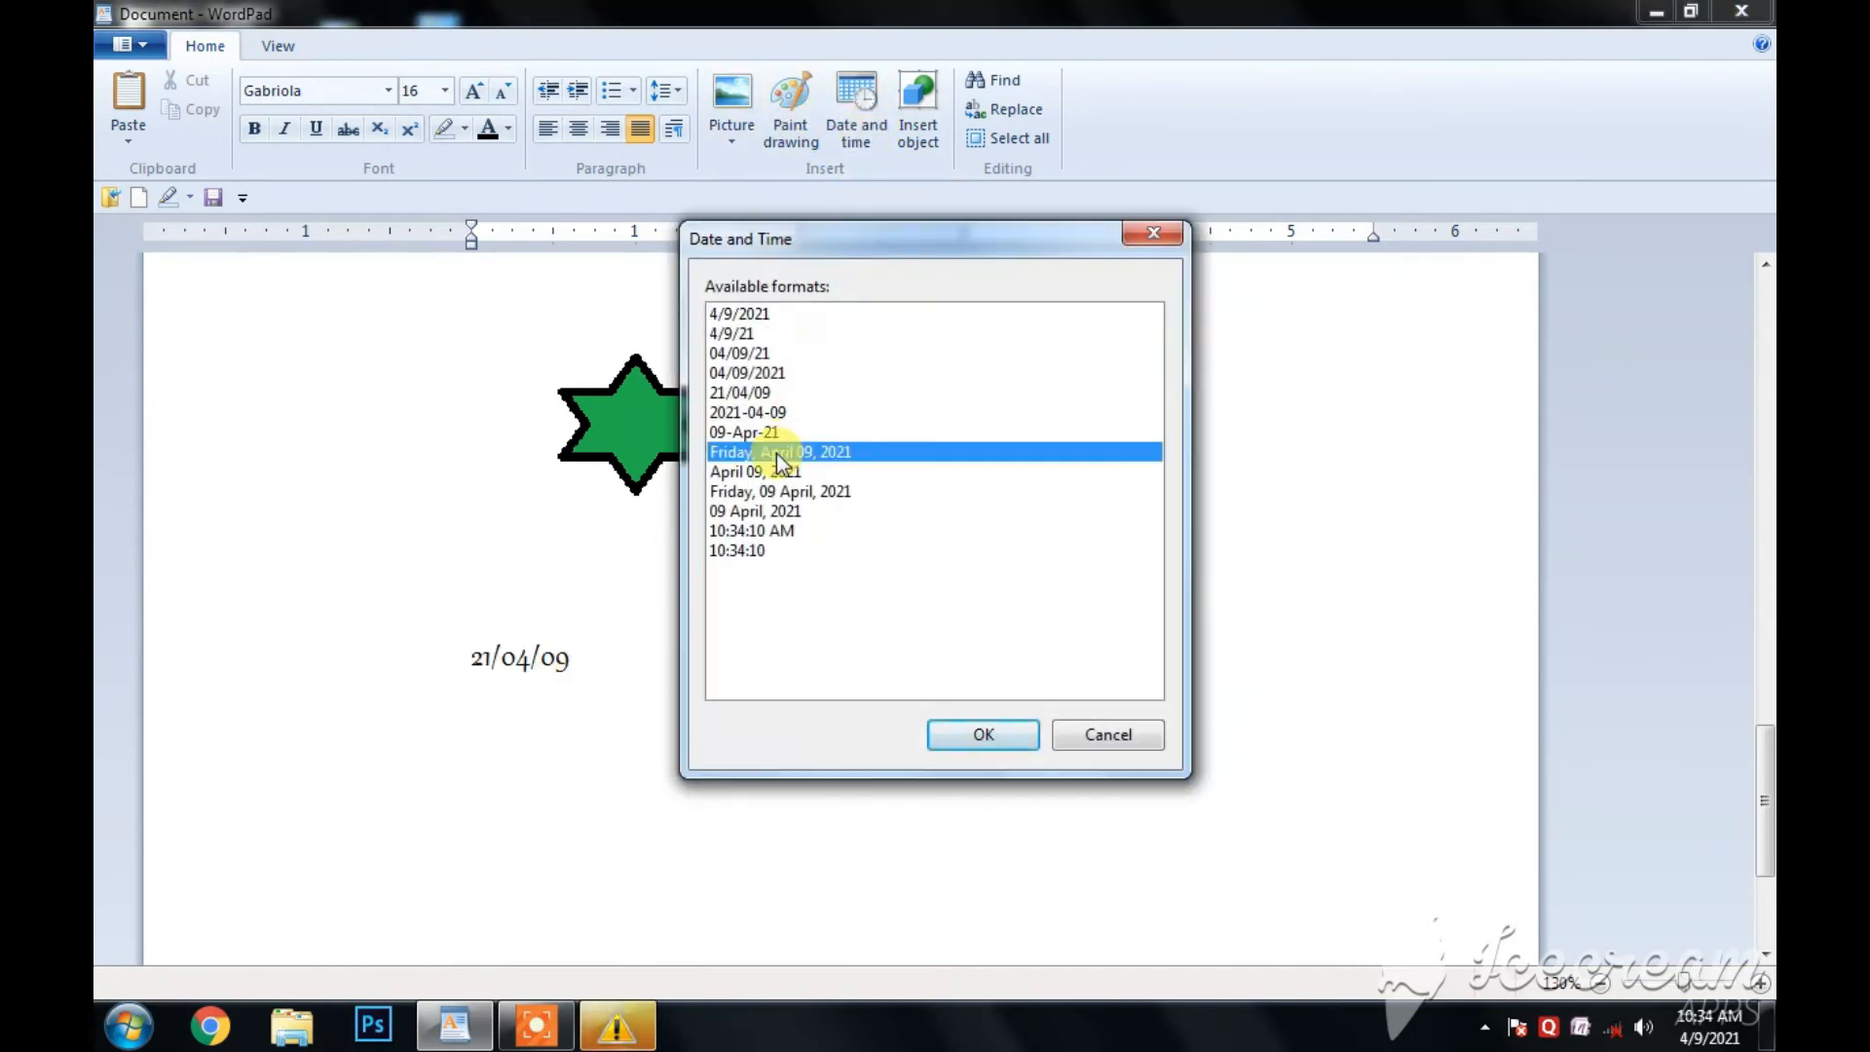
left_click(985, 733)
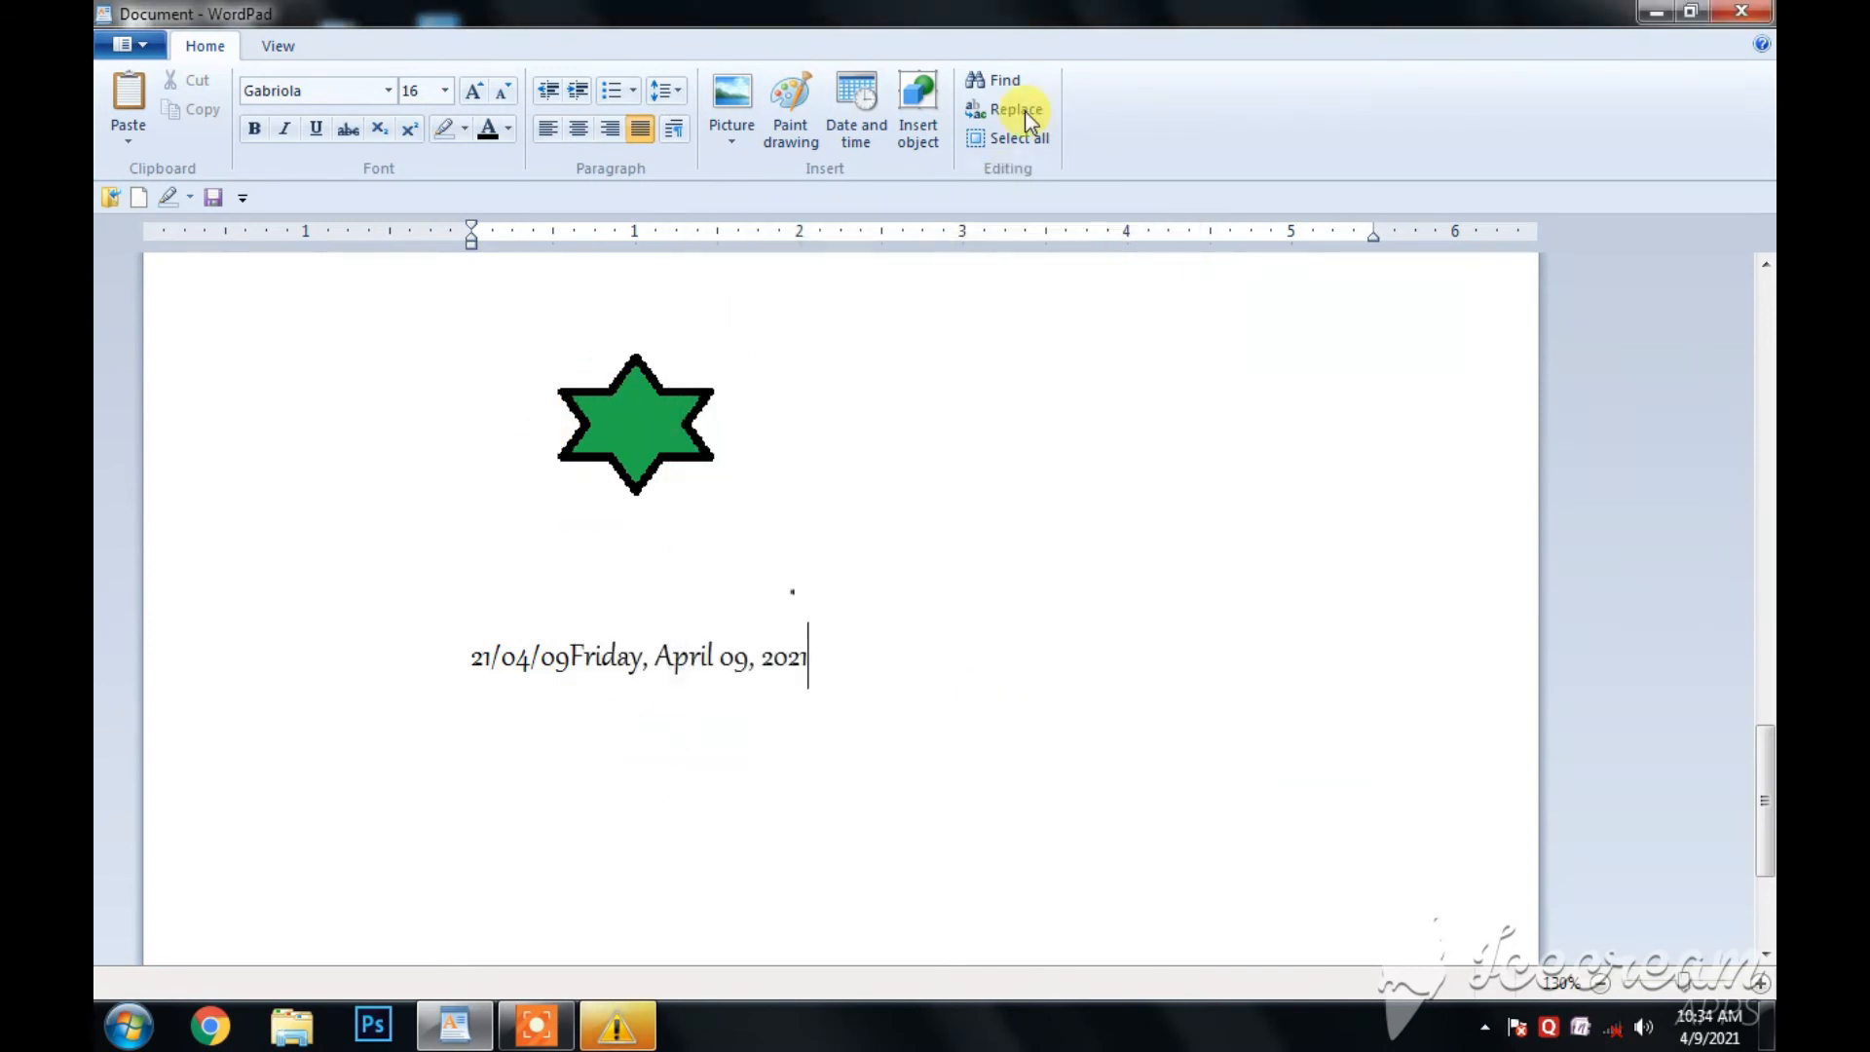
- Look through the object types available for a new embedded object, including Word document, Paintbrush picture and PowerPoint presentation
left_click(909, 115)
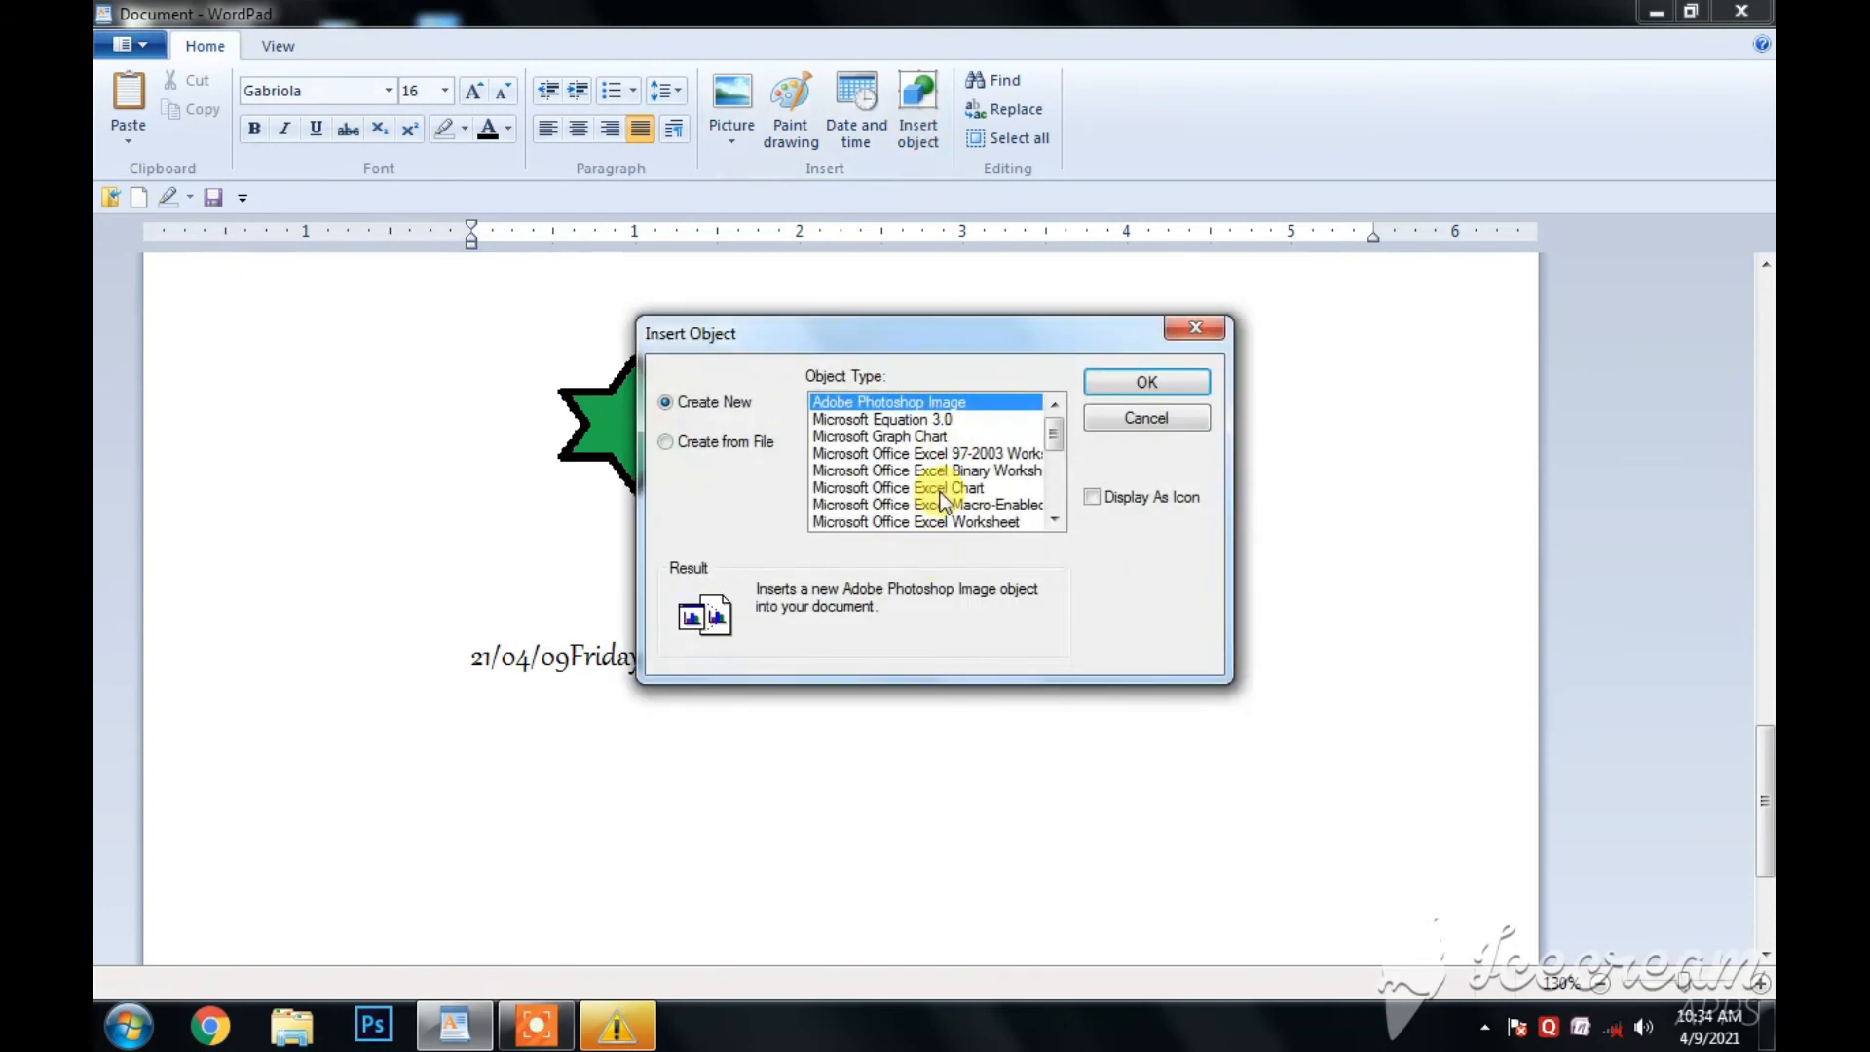
left_click_drag(1058, 437, 1055, 495)
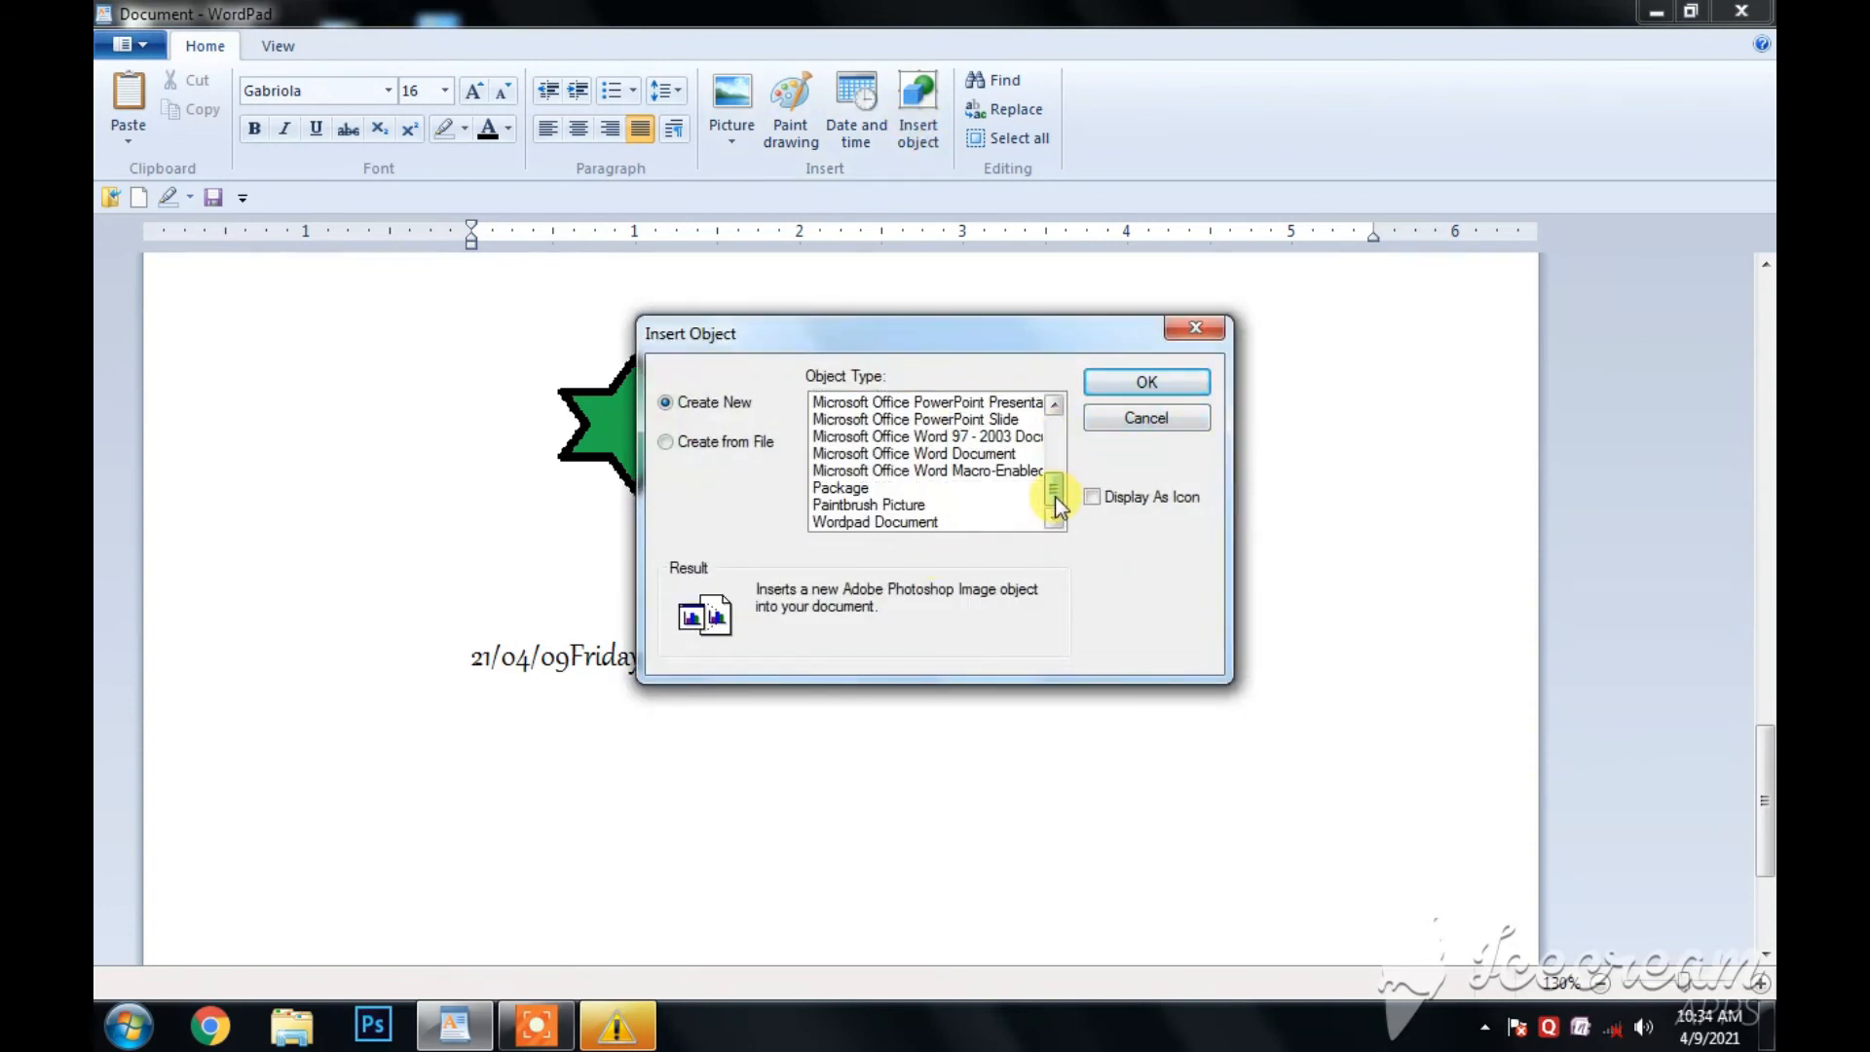
left_click(934, 455)
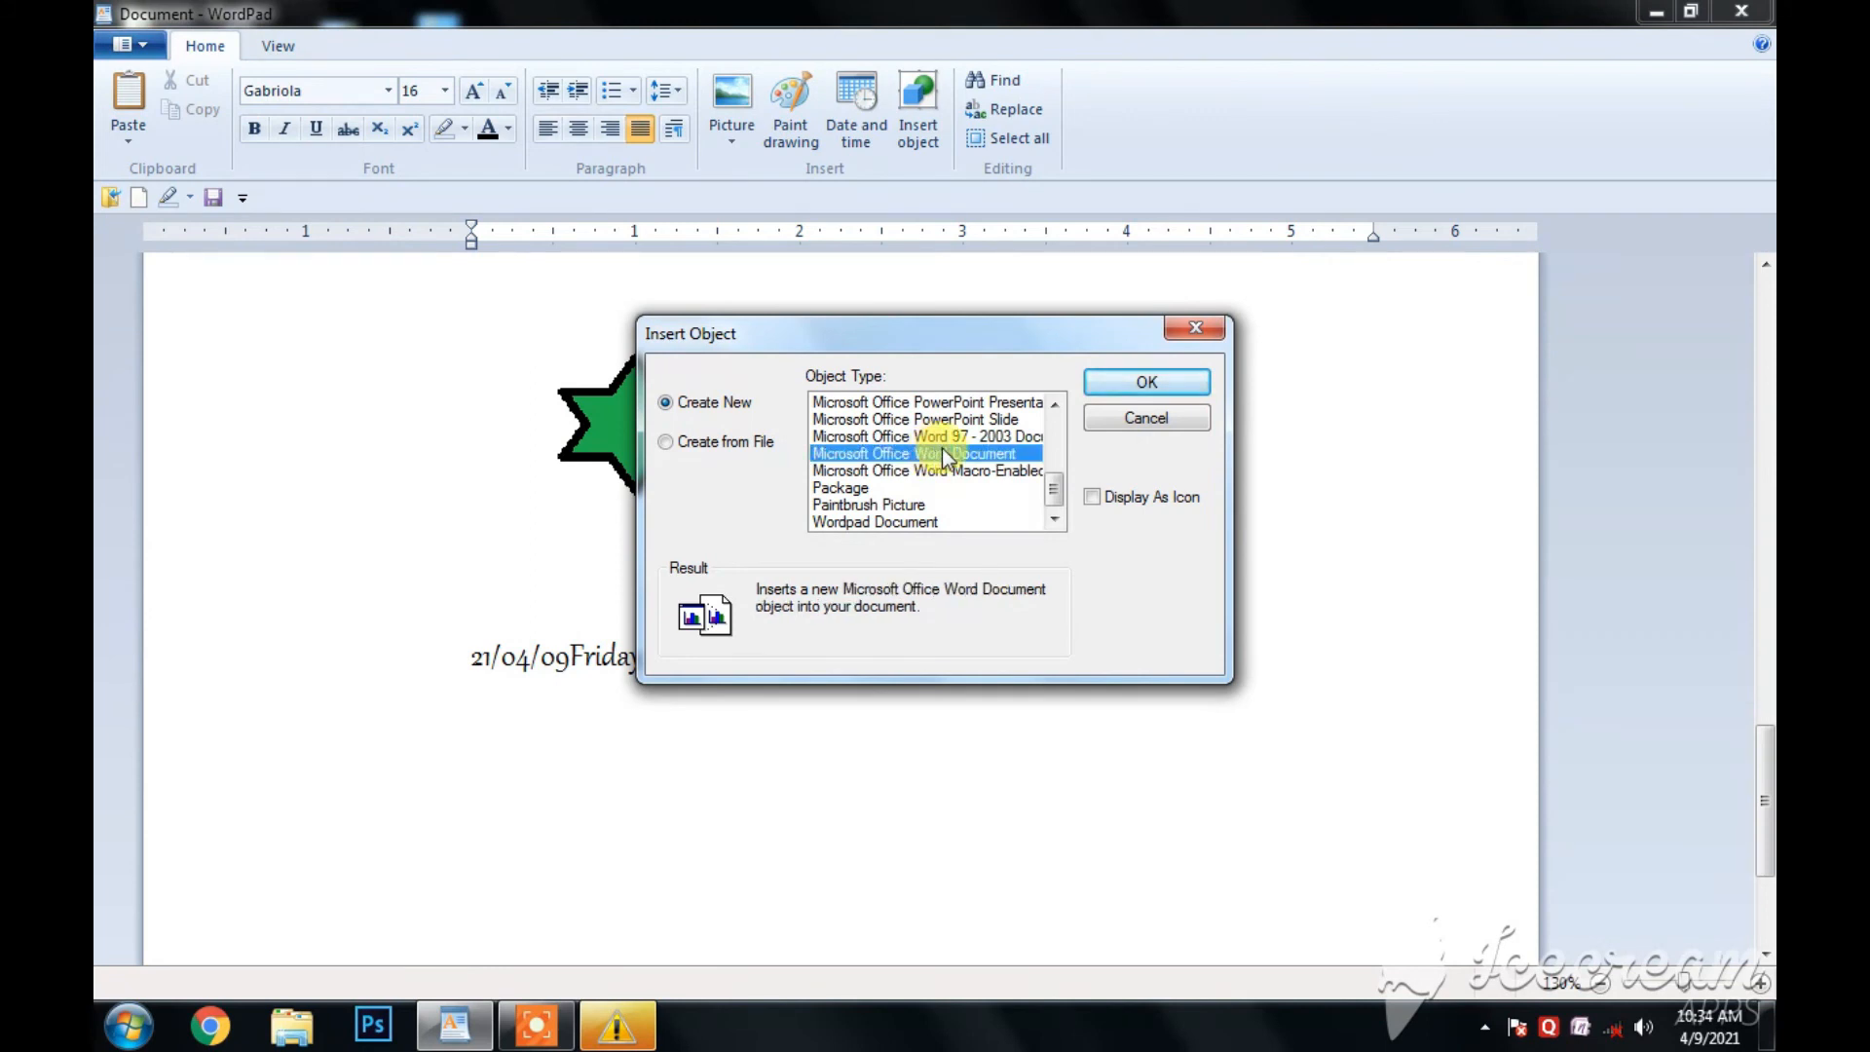
left_click(1144, 381)
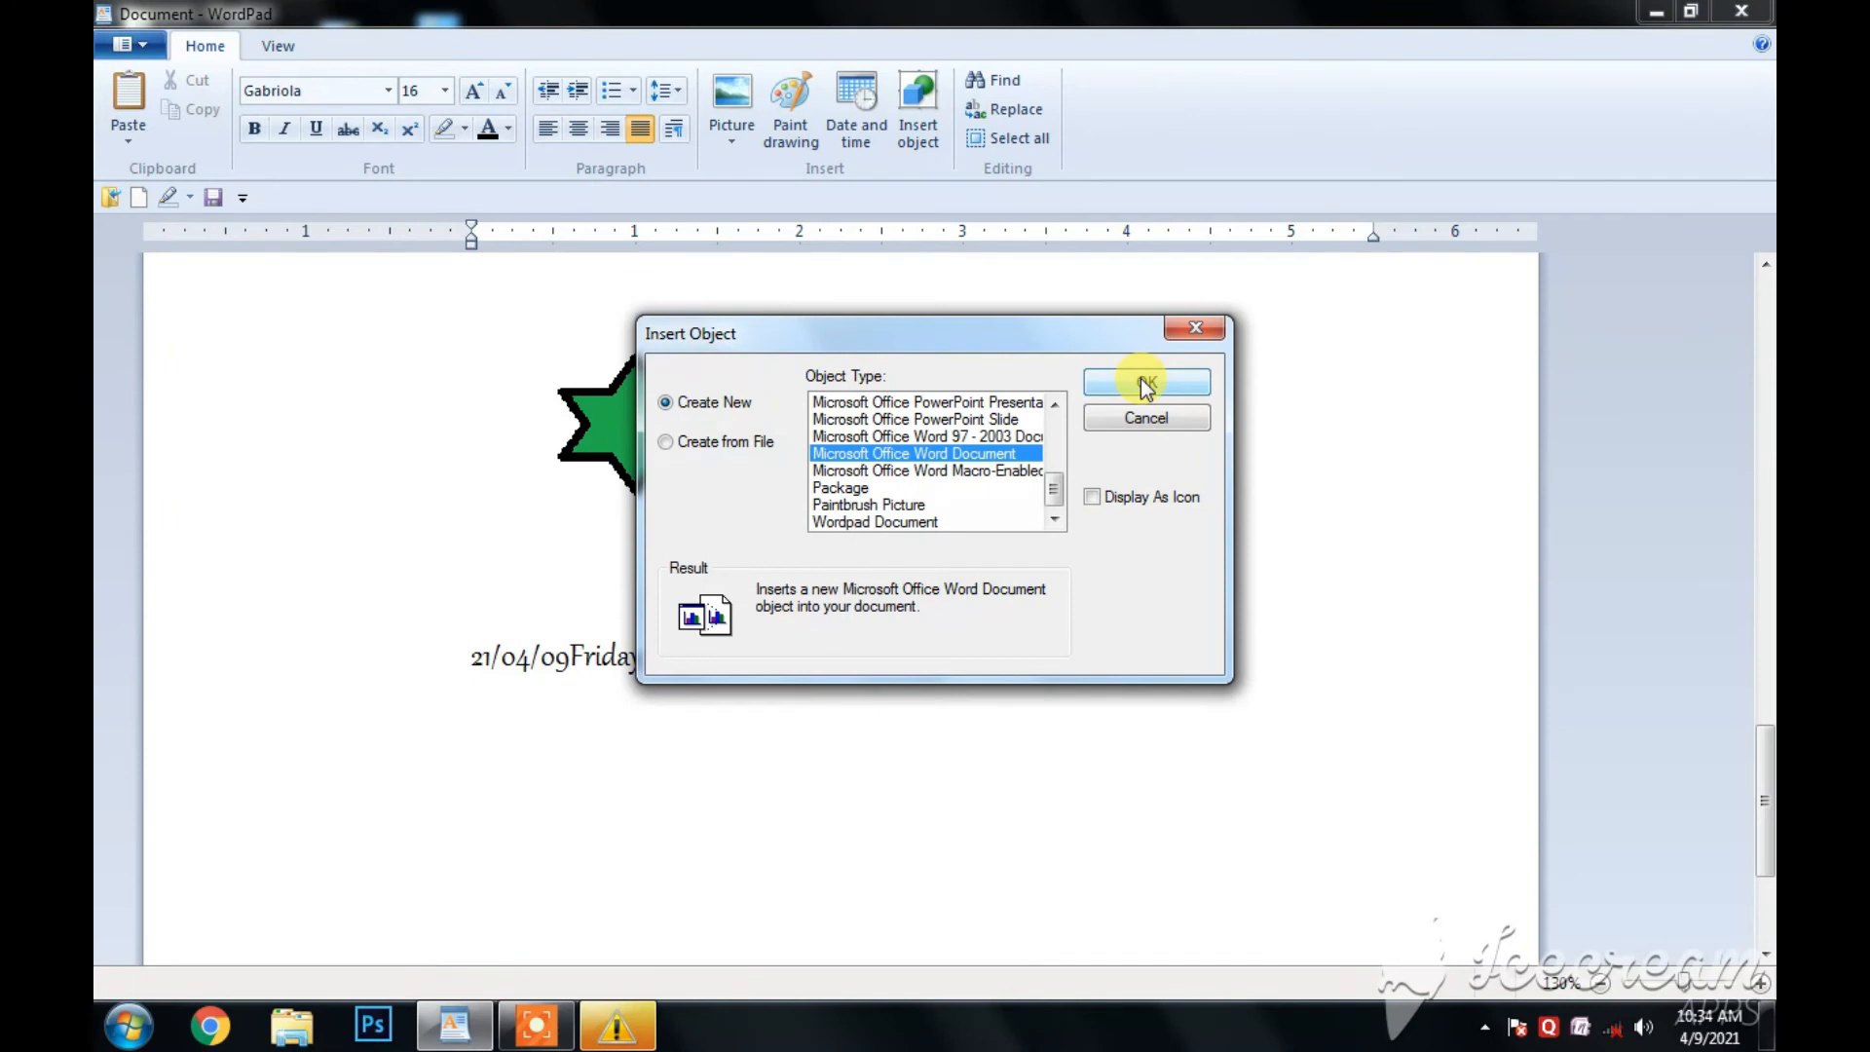
left_click(898, 472)
left_click(870, 504)
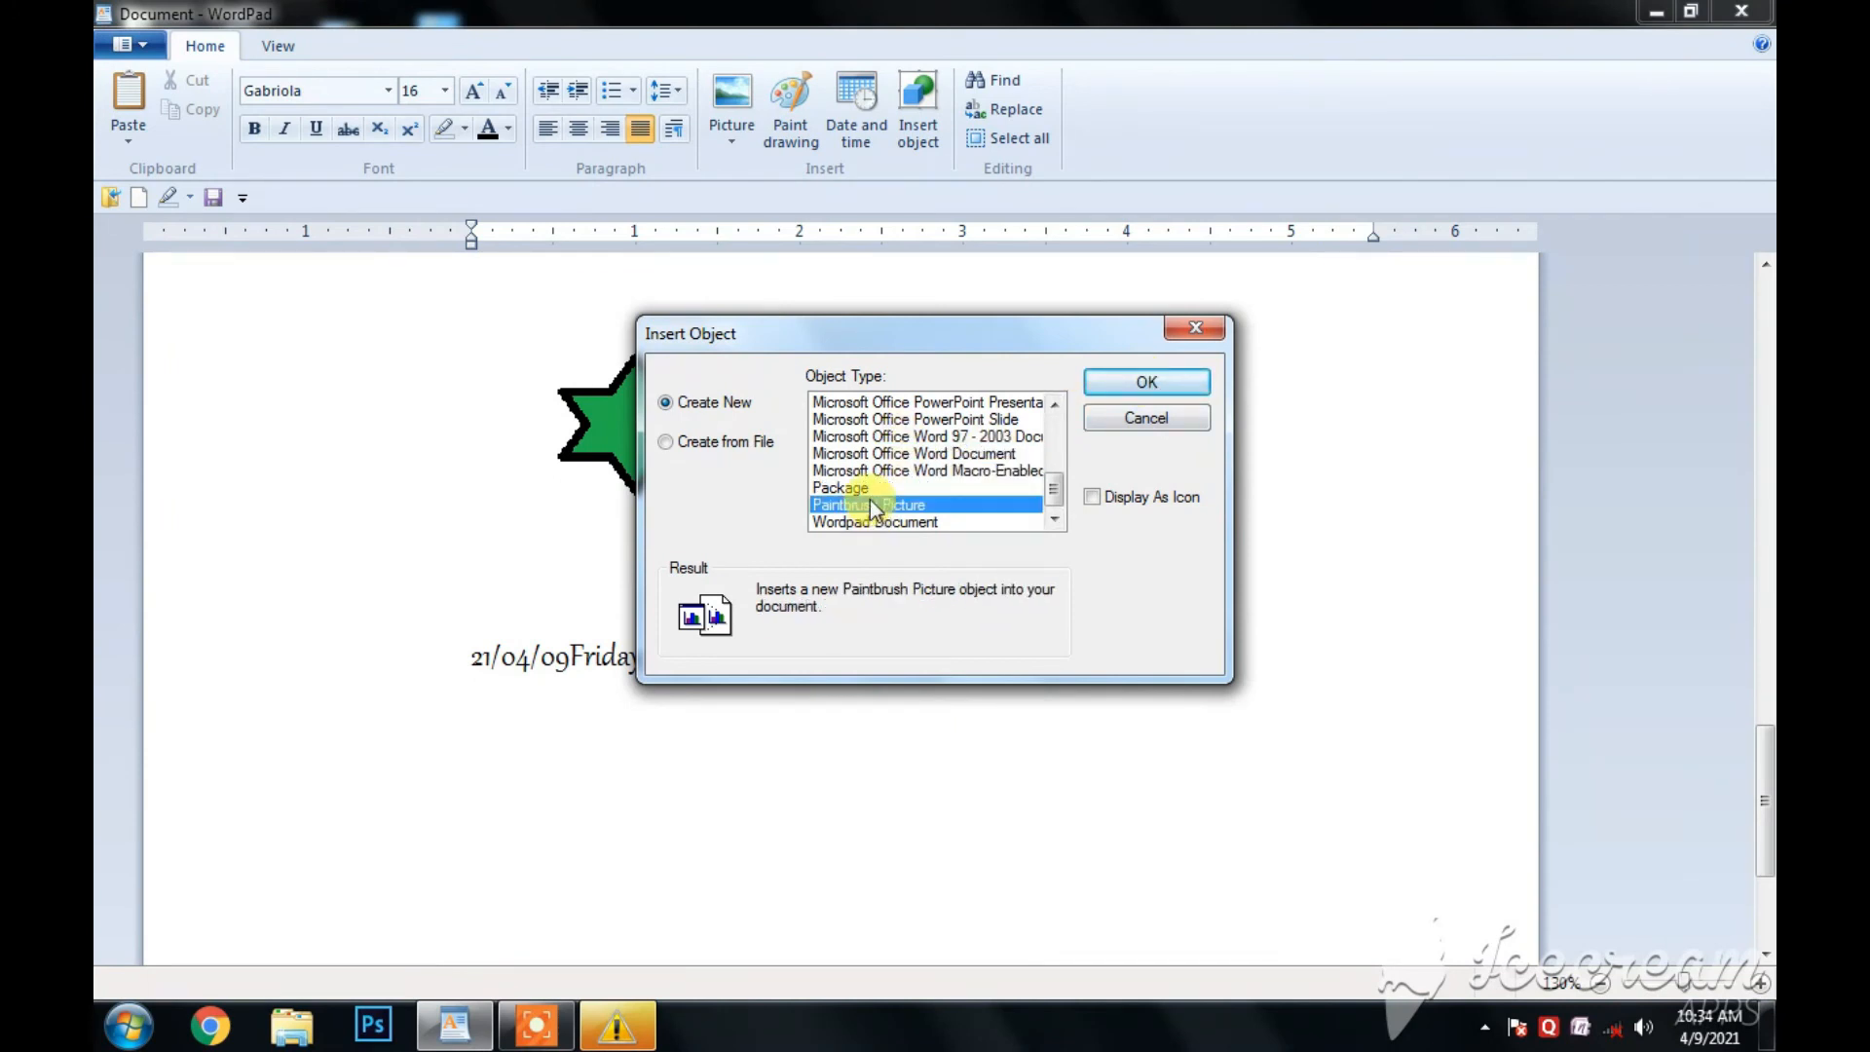
left_click(878, 453)
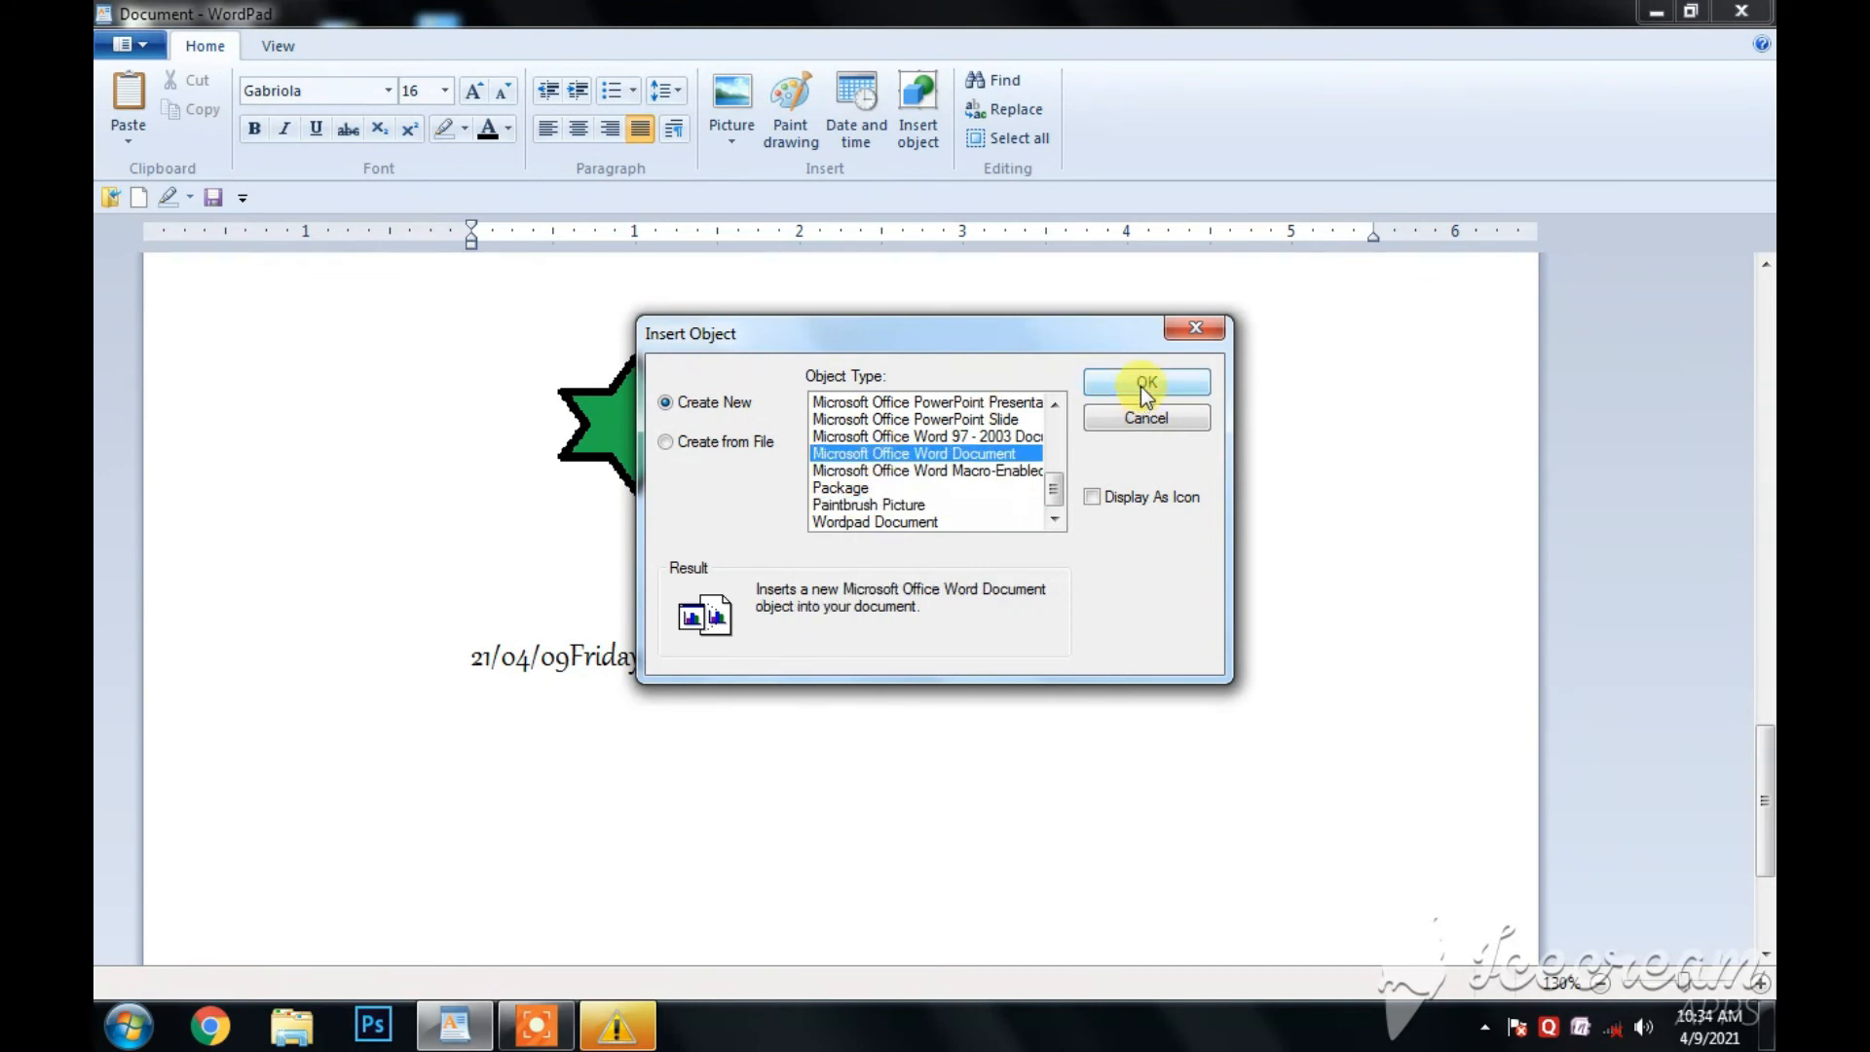
left_click(921, 403)
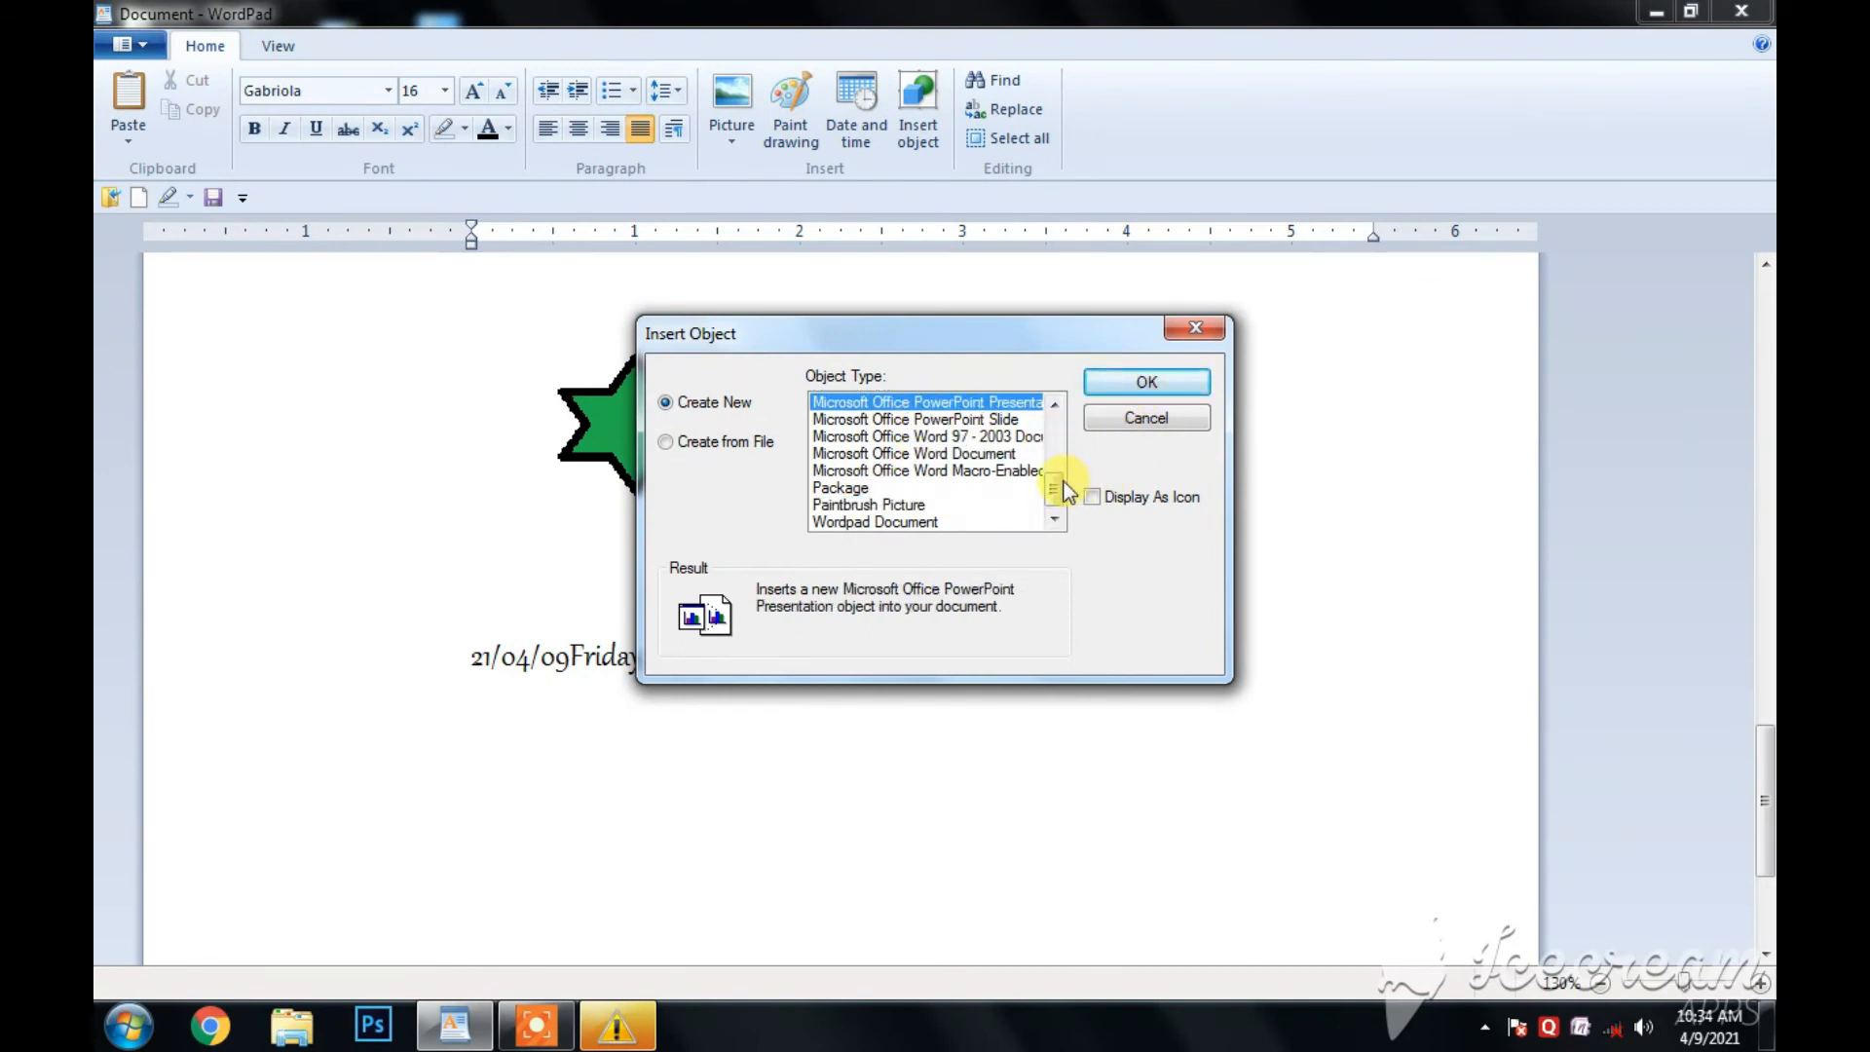
- Try to insert a new Adobe Photoshop Image object after the dates
scroll(1049, 454, "up", 4)
left_click(892, 402)
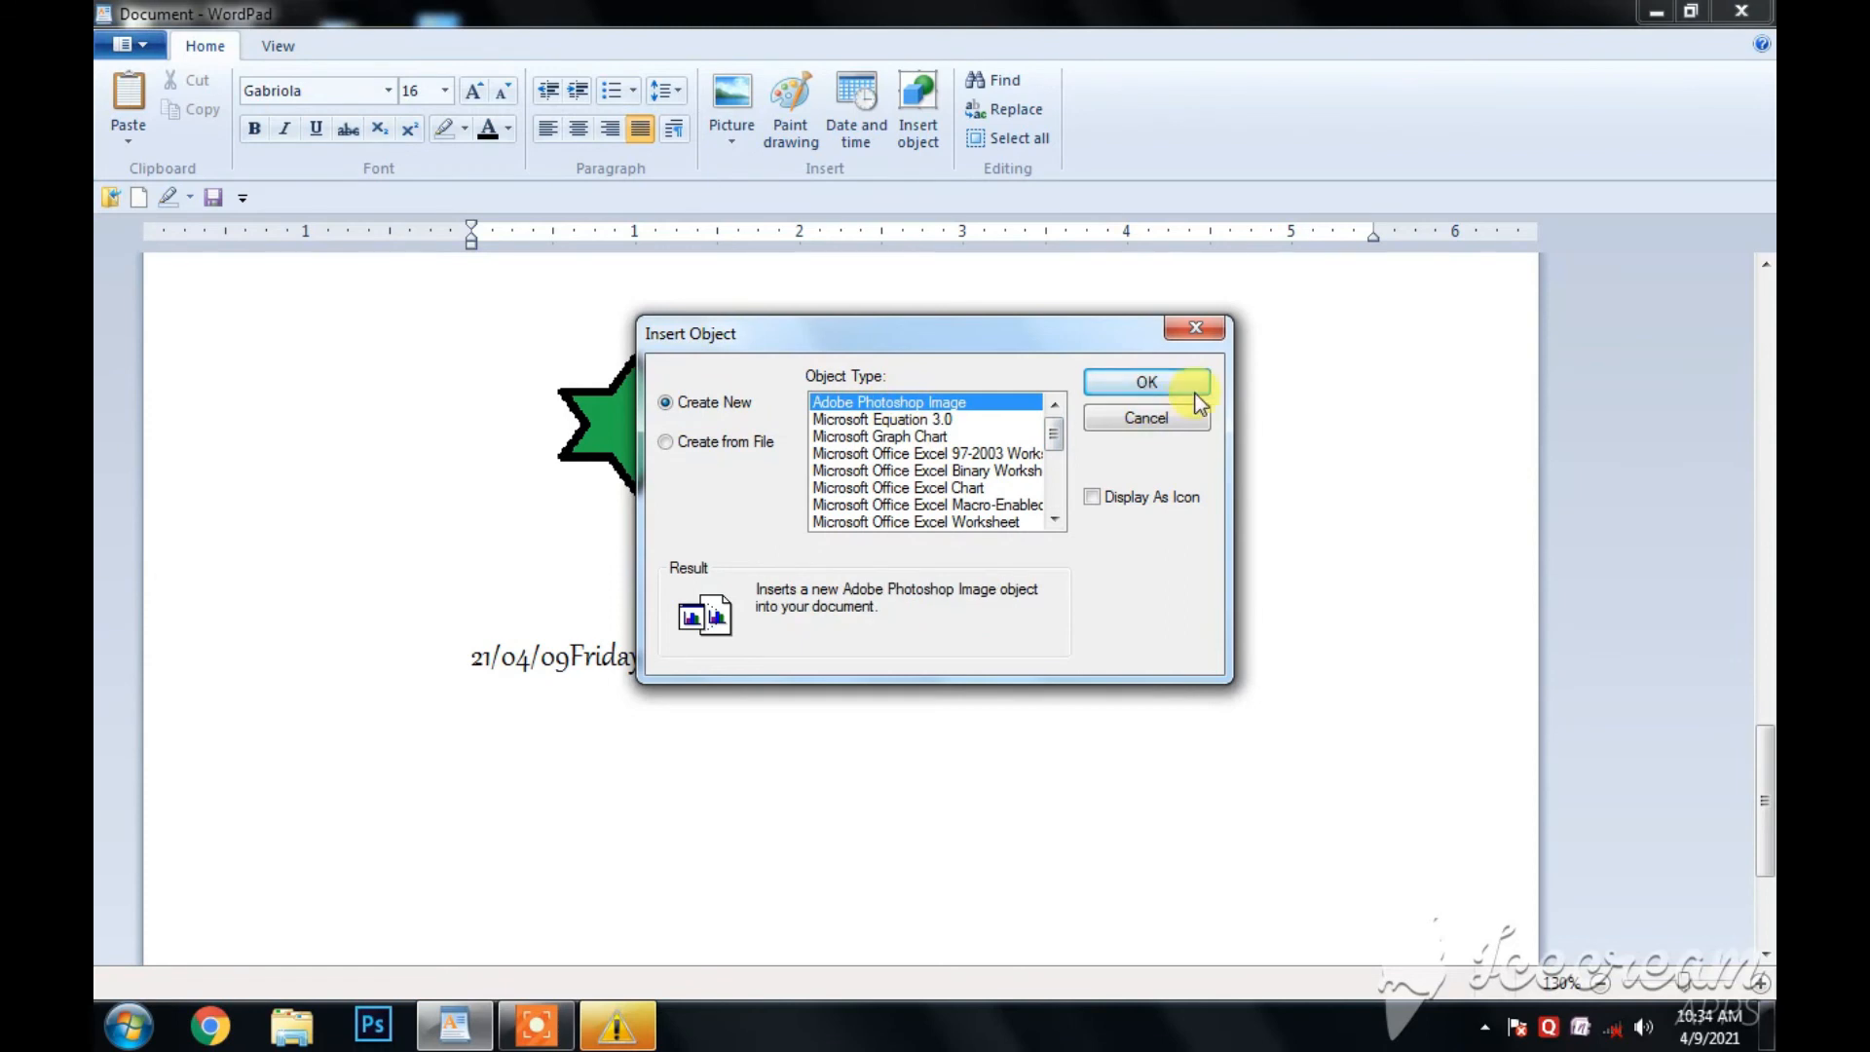
left_click(1155, 383)
left_click(1199, 571)
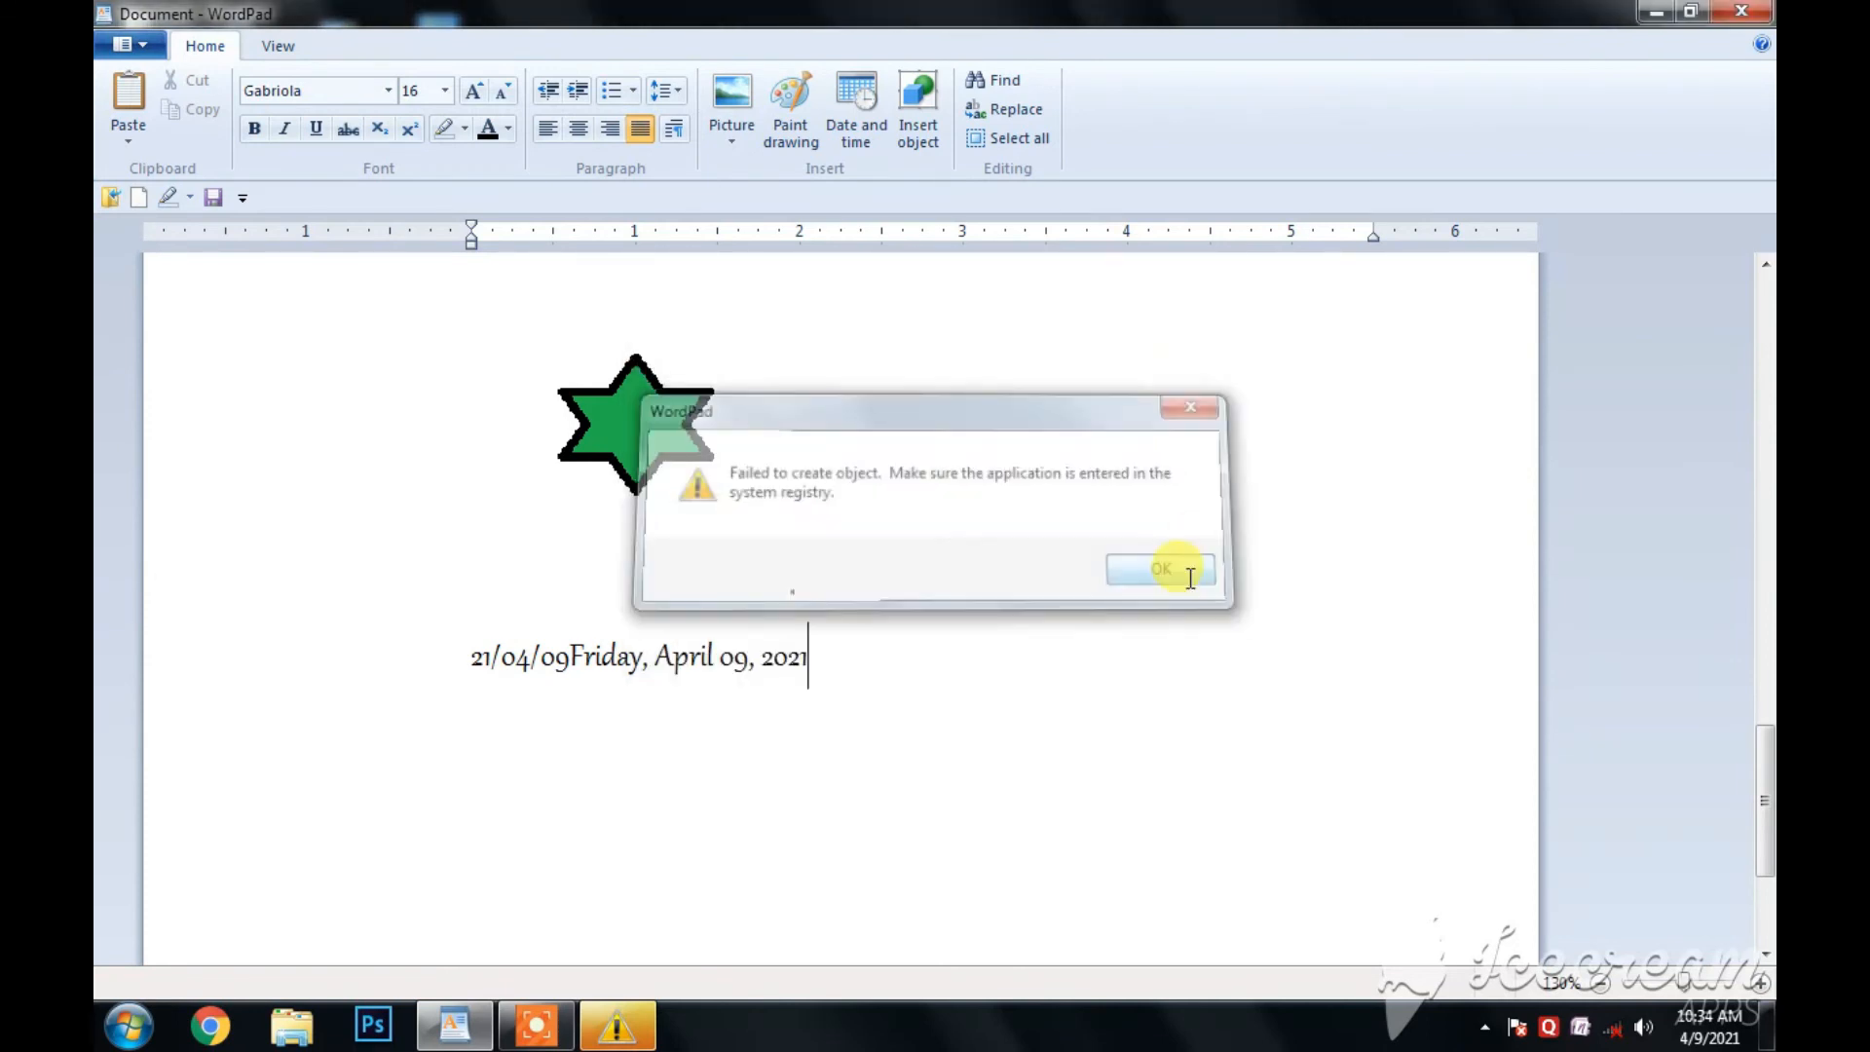
- Insert a new blank Microsoft Office Excel 97-2003 Worksheet object after the dates and return to the document
left_click(941, 134)
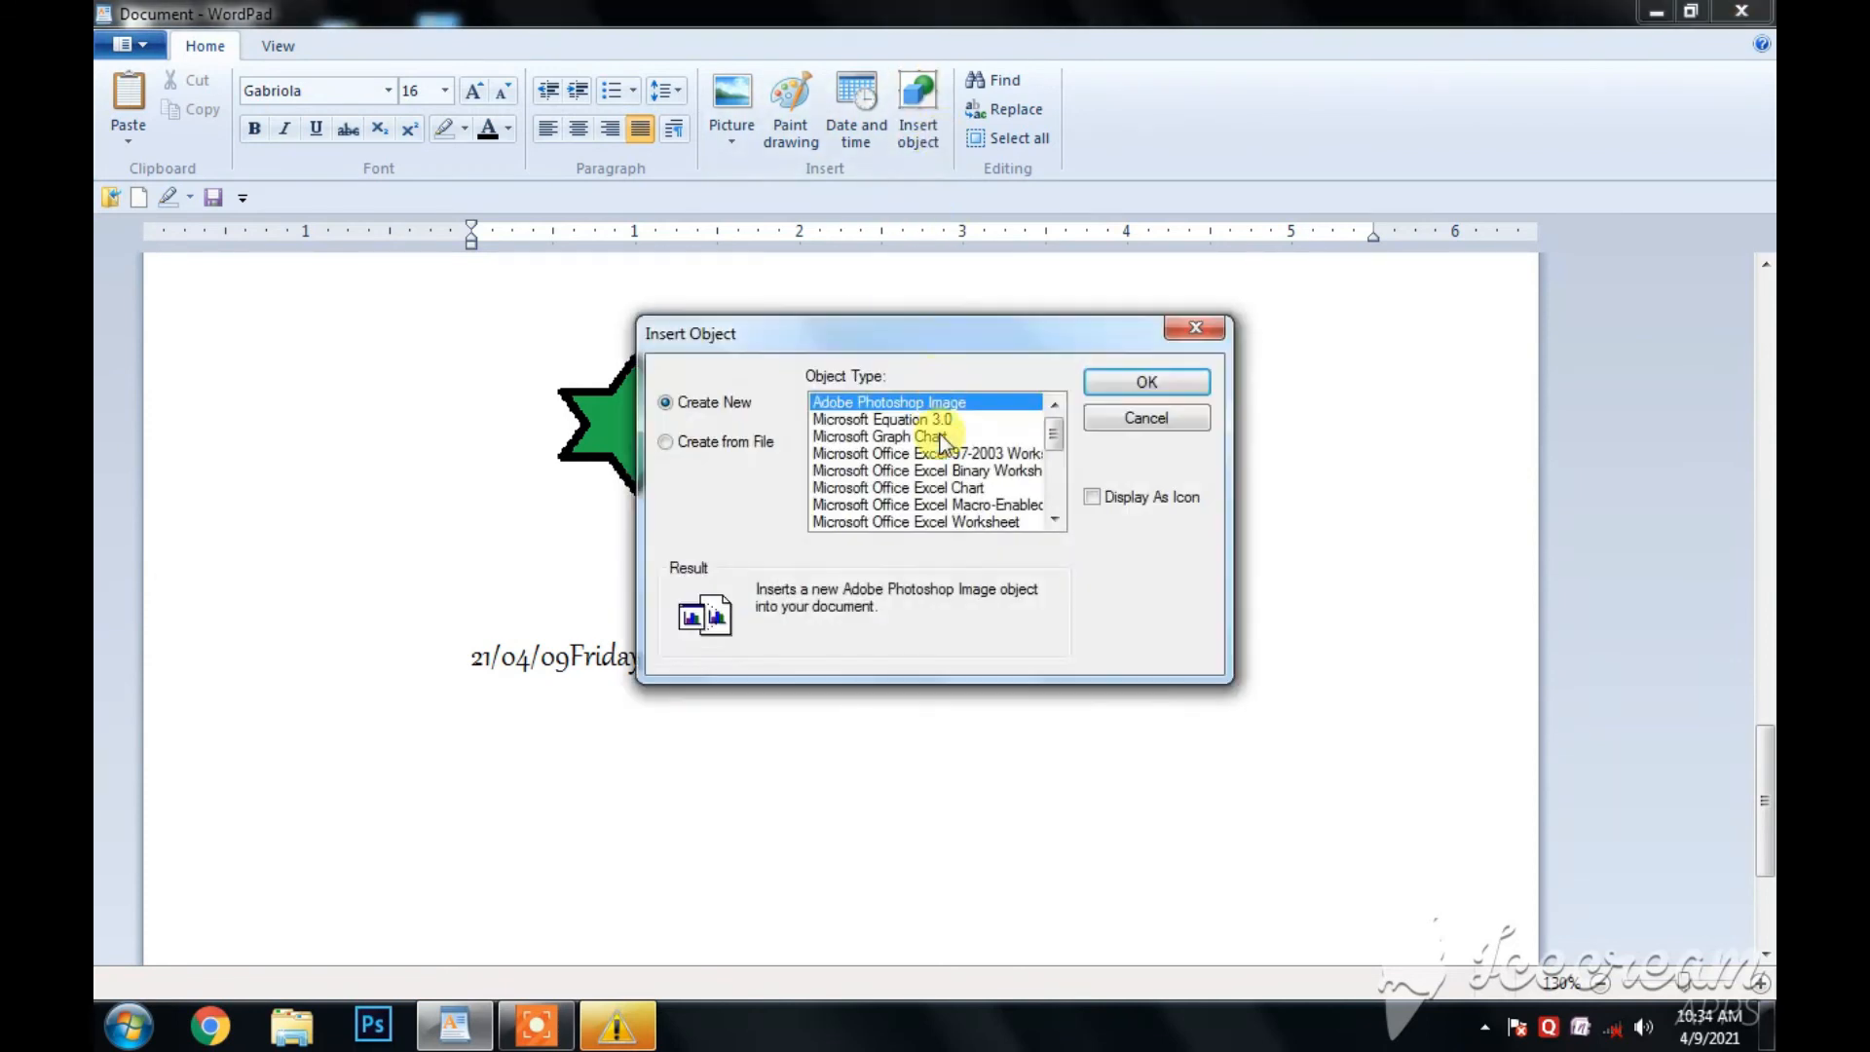
left_click(995, 455)
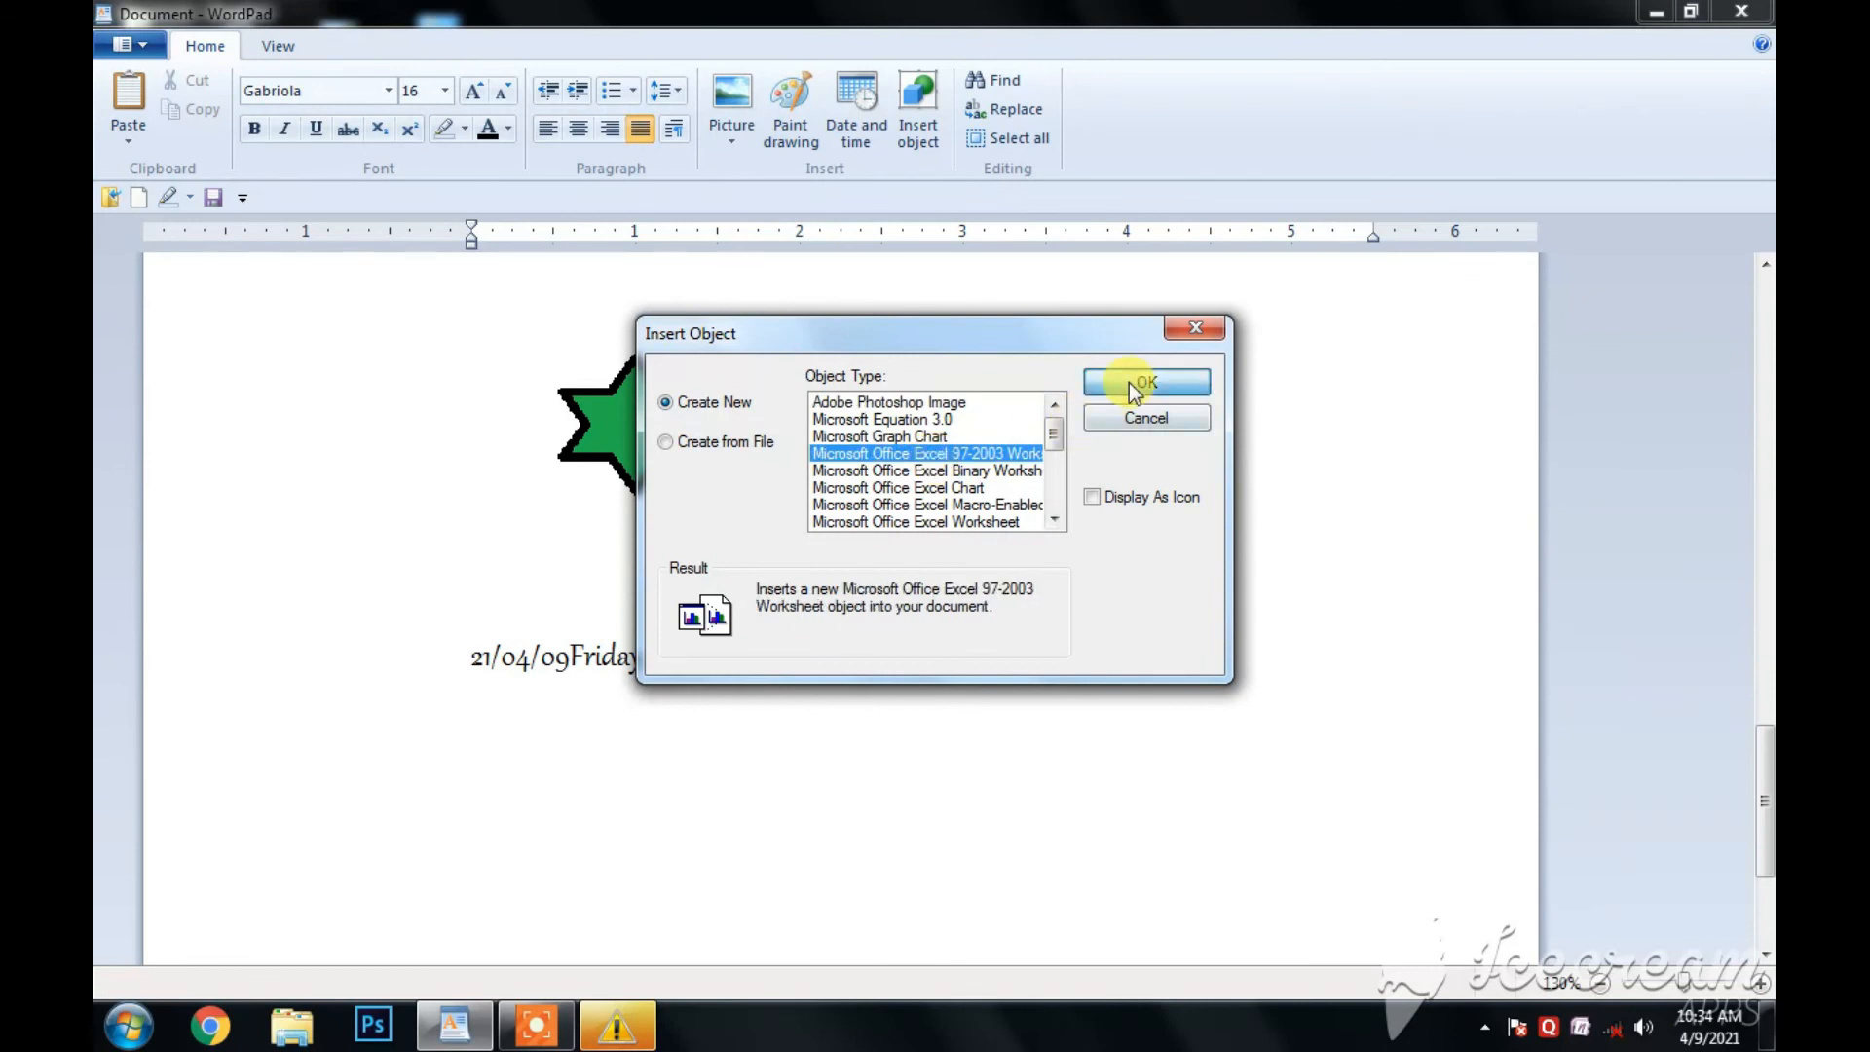
left_click(1130, 383)
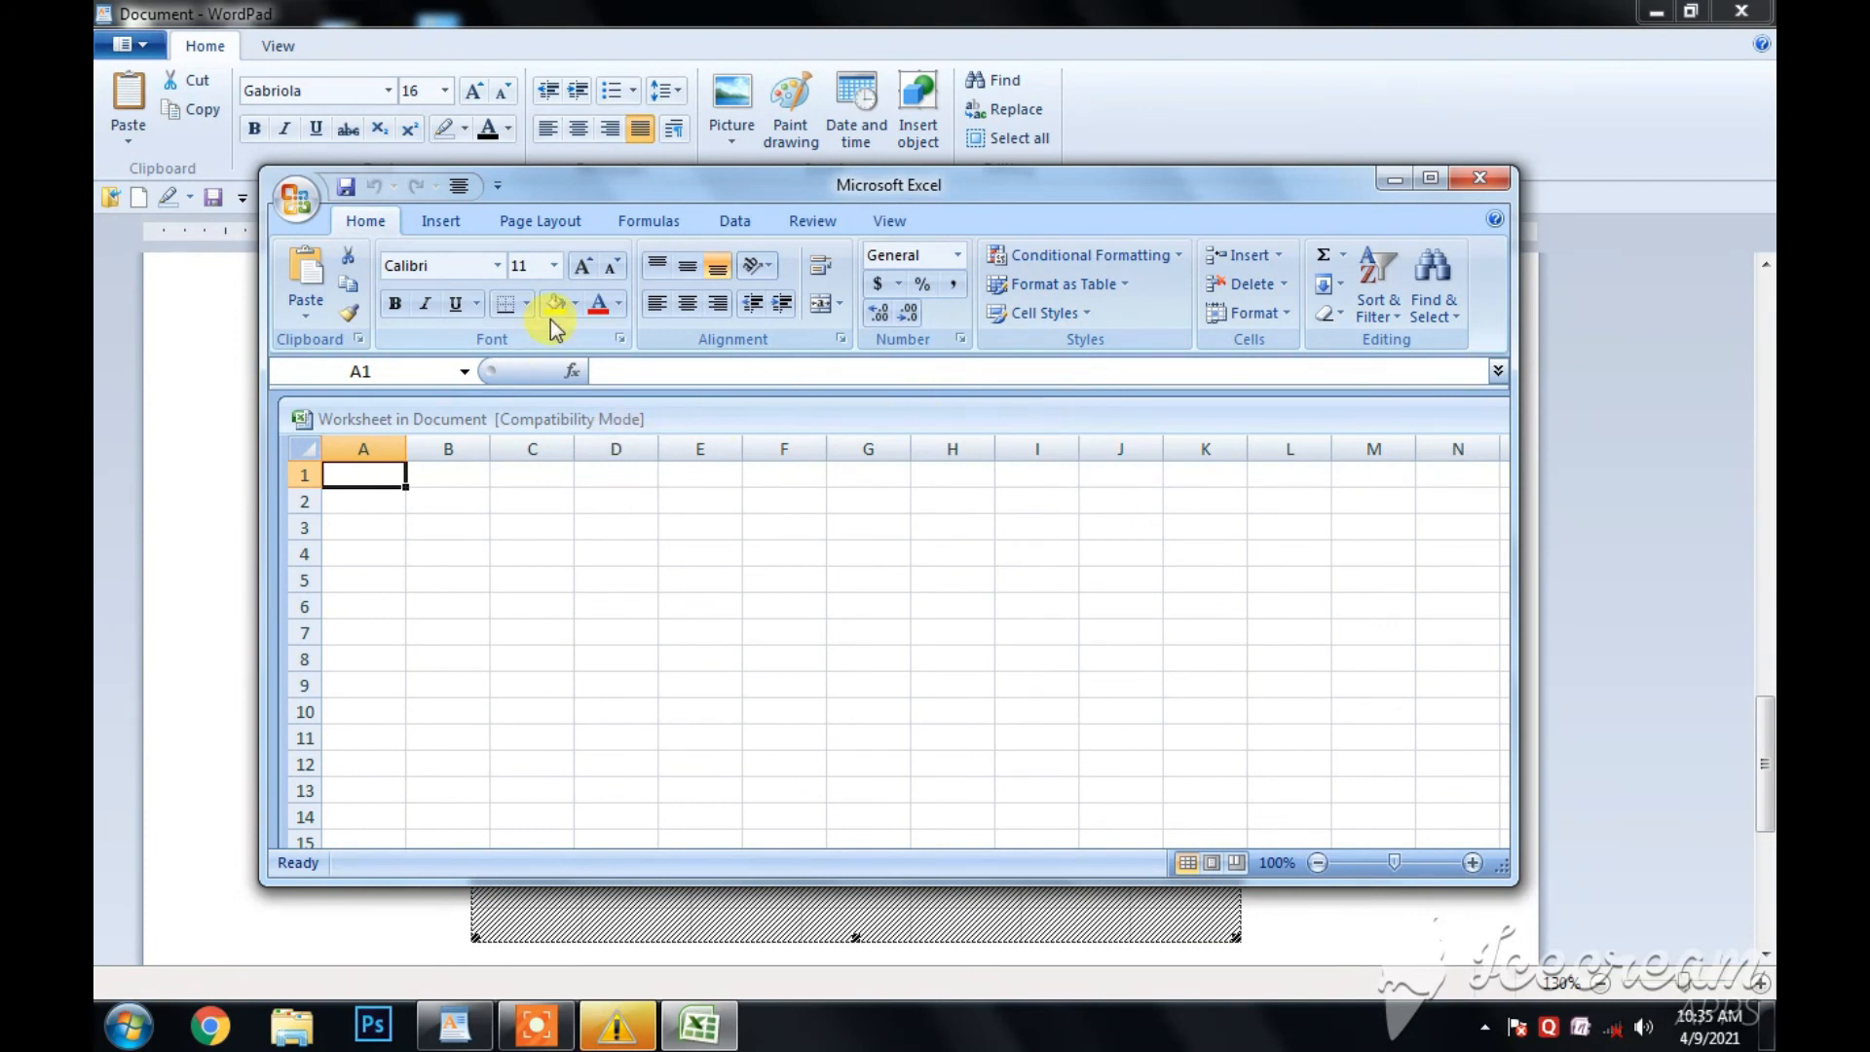
left_click(1472, 177)
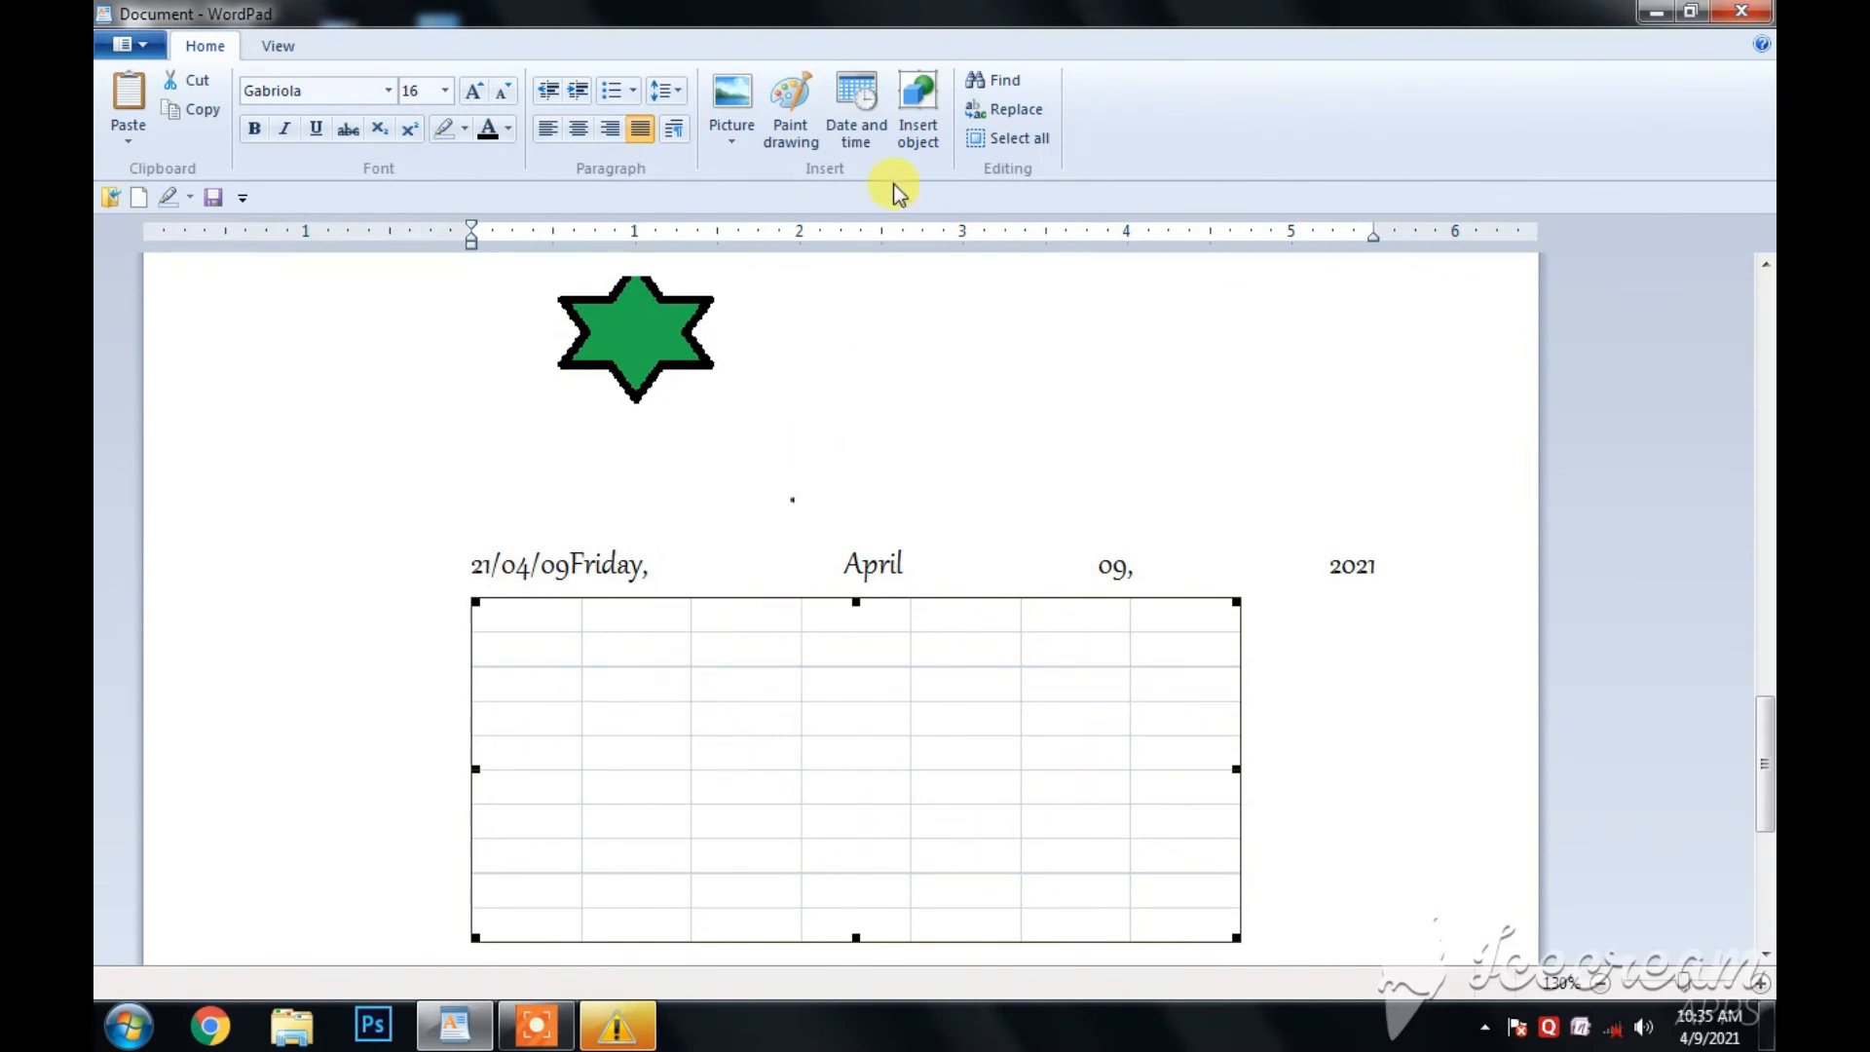
- Search the document for the letter "r" from the start of the first line, stepping through its occurrences
scroll(1093, 363, "up", 15)
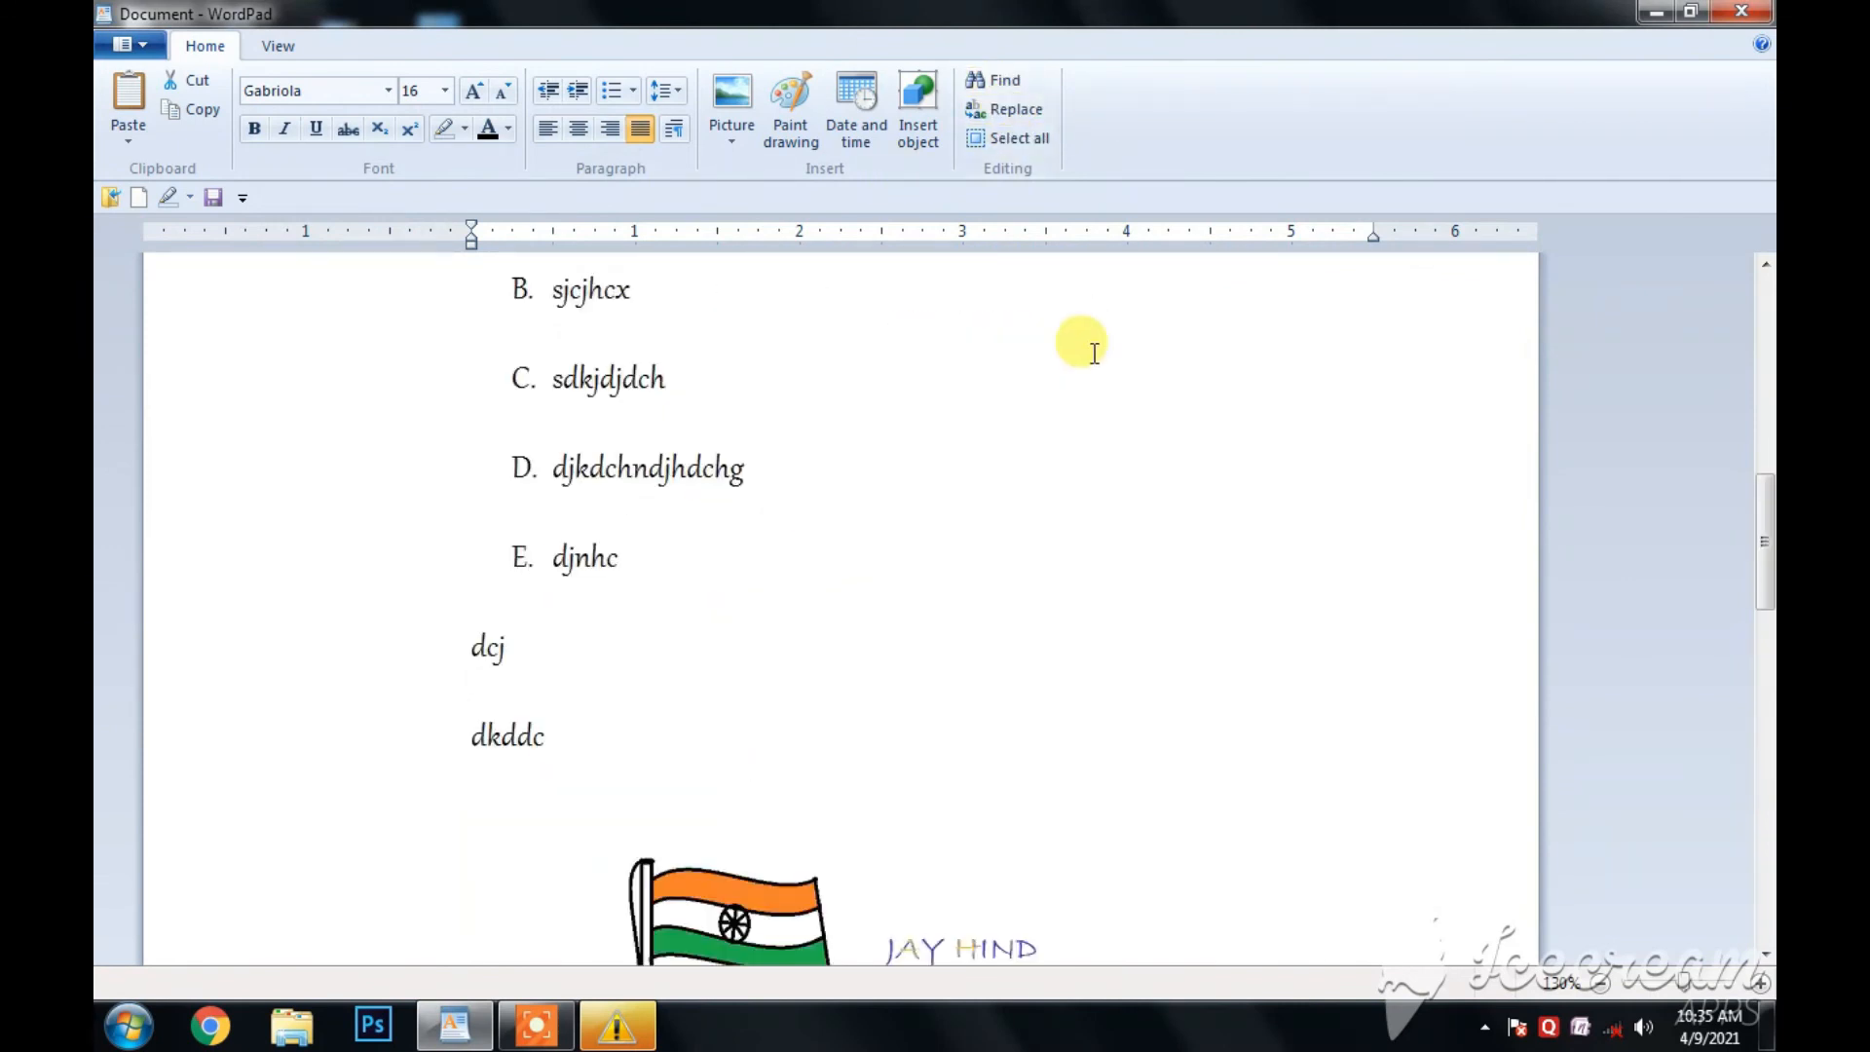
left_click(428, 307)
left_click(1003, 380)
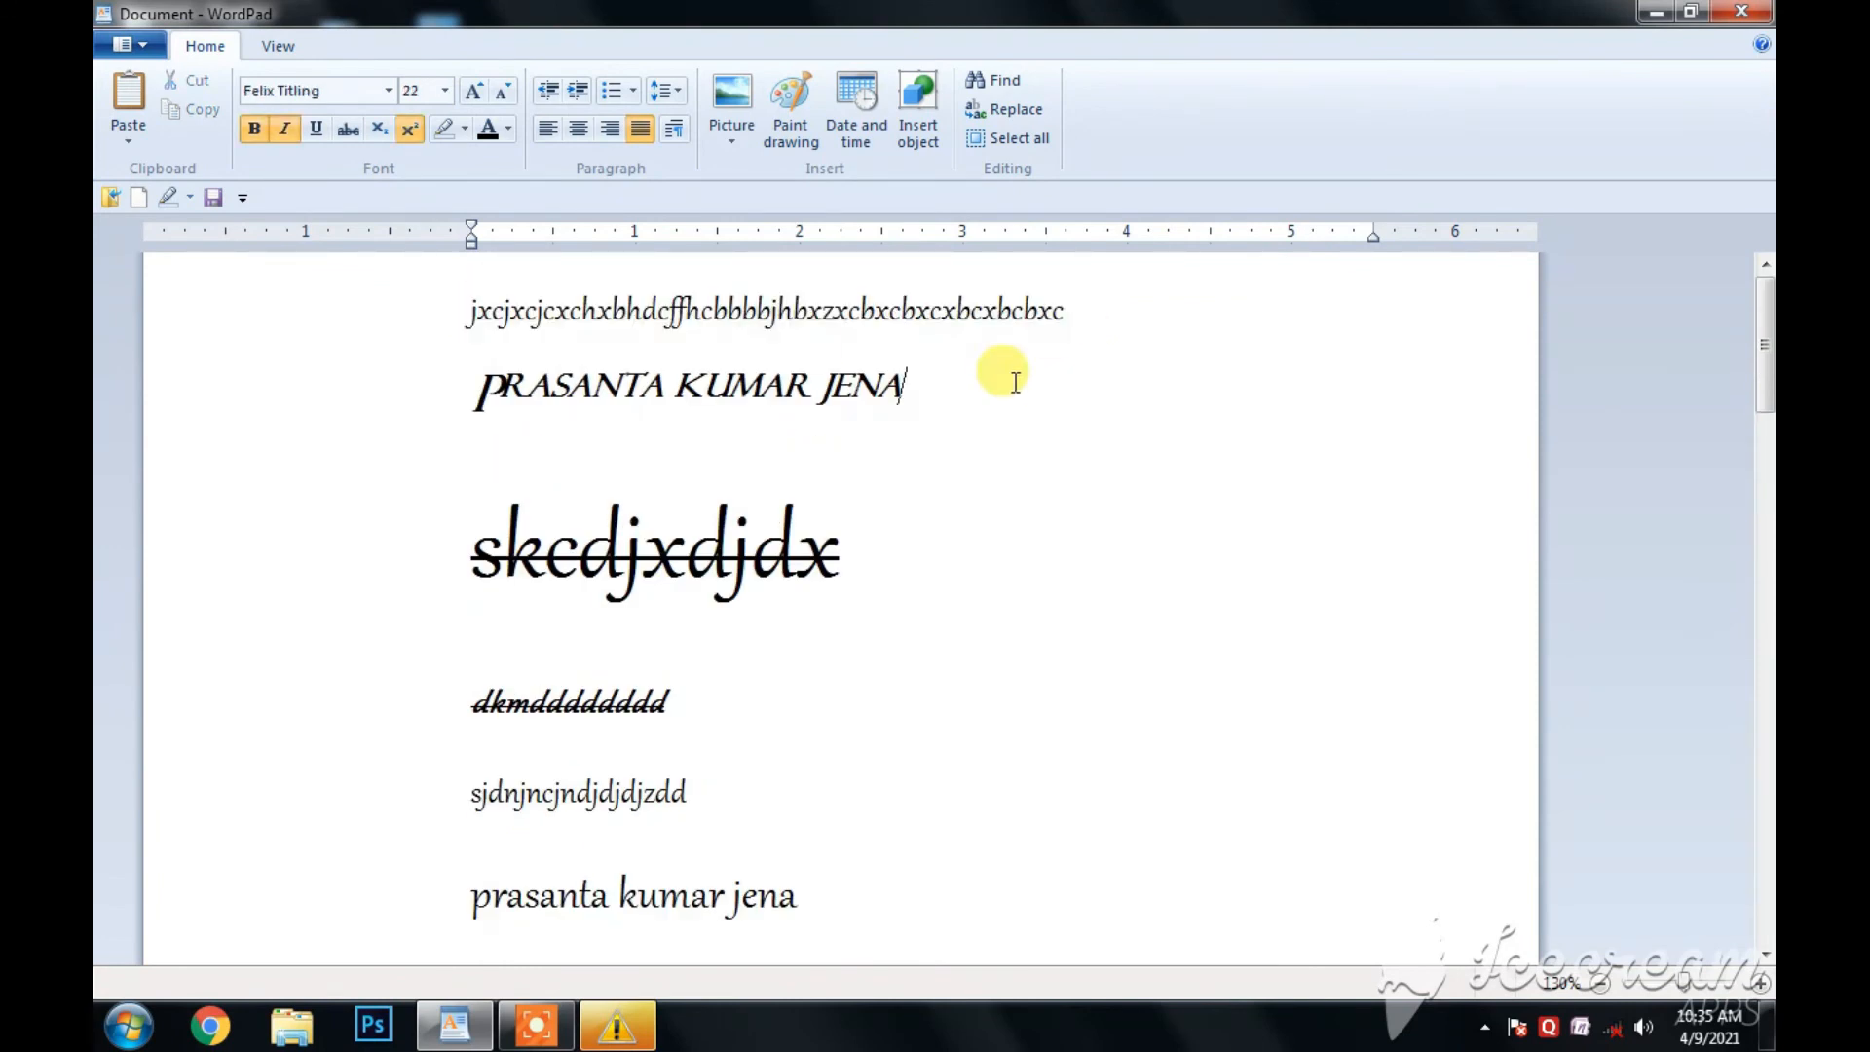
left_click(458, 314)
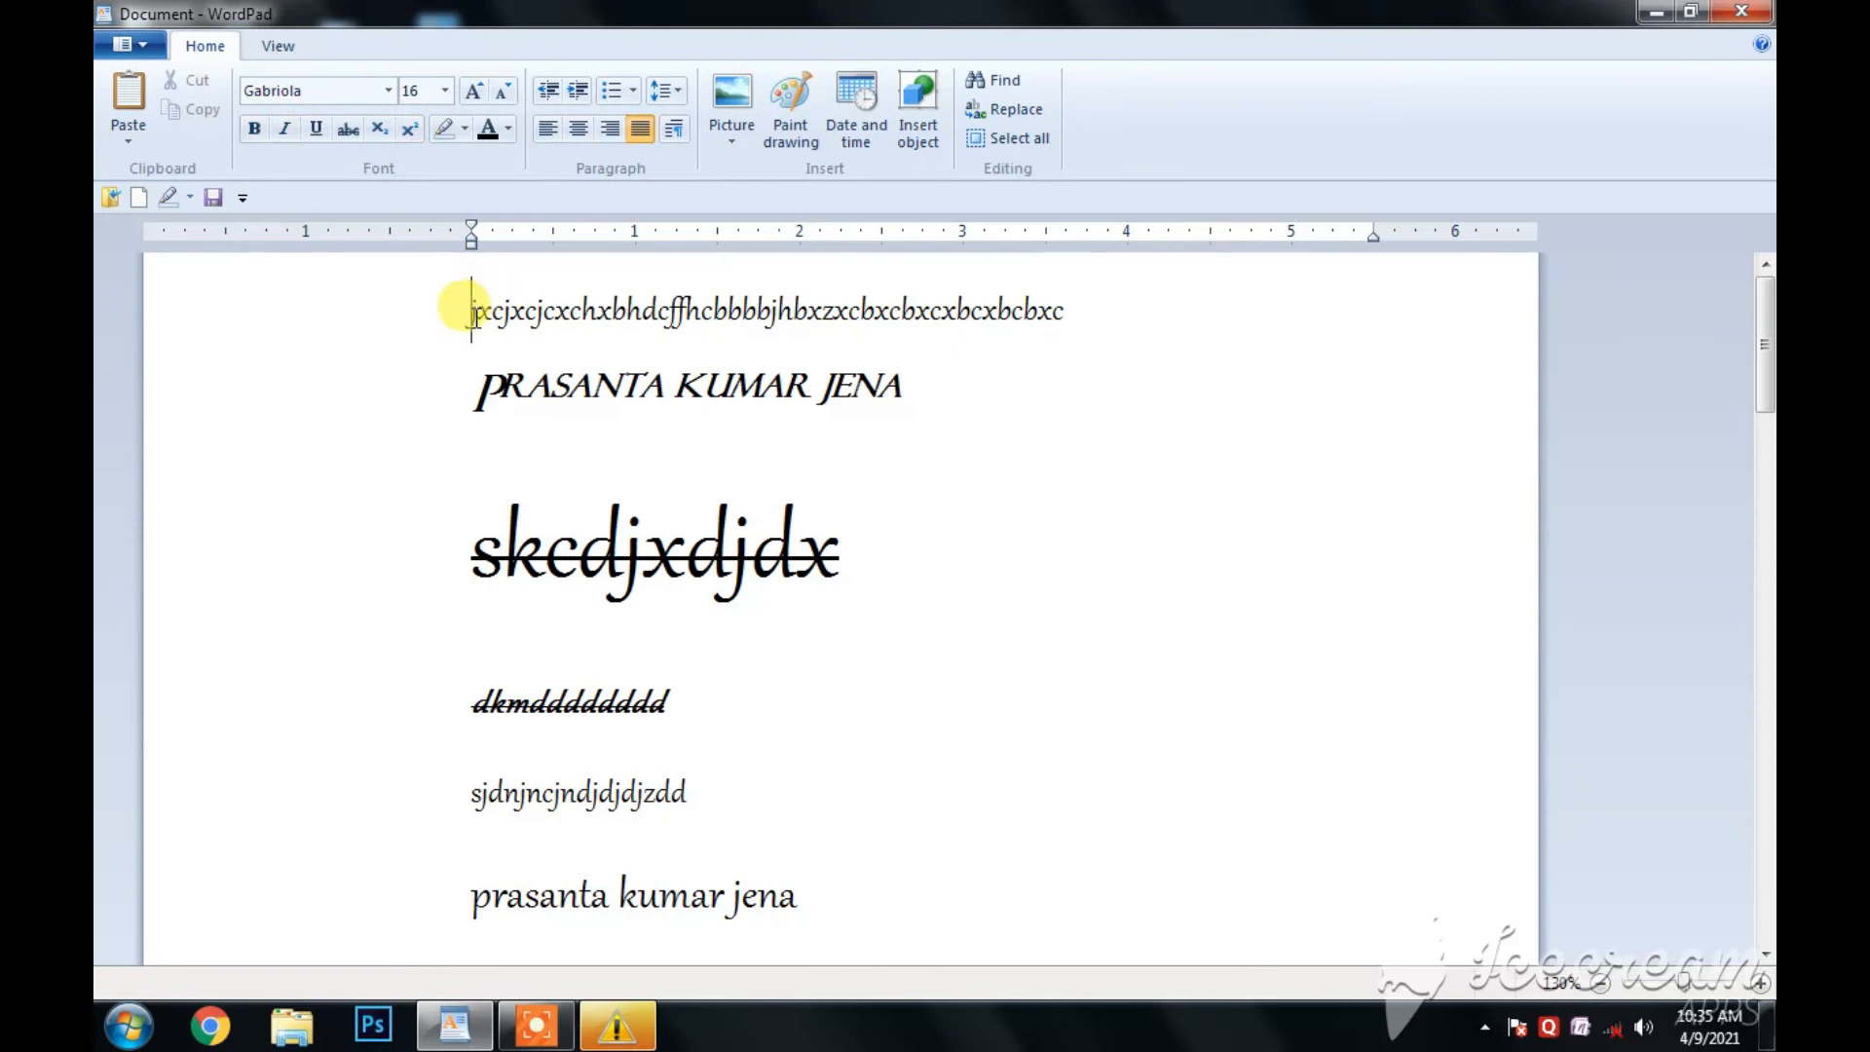
left_click(1006, 82)
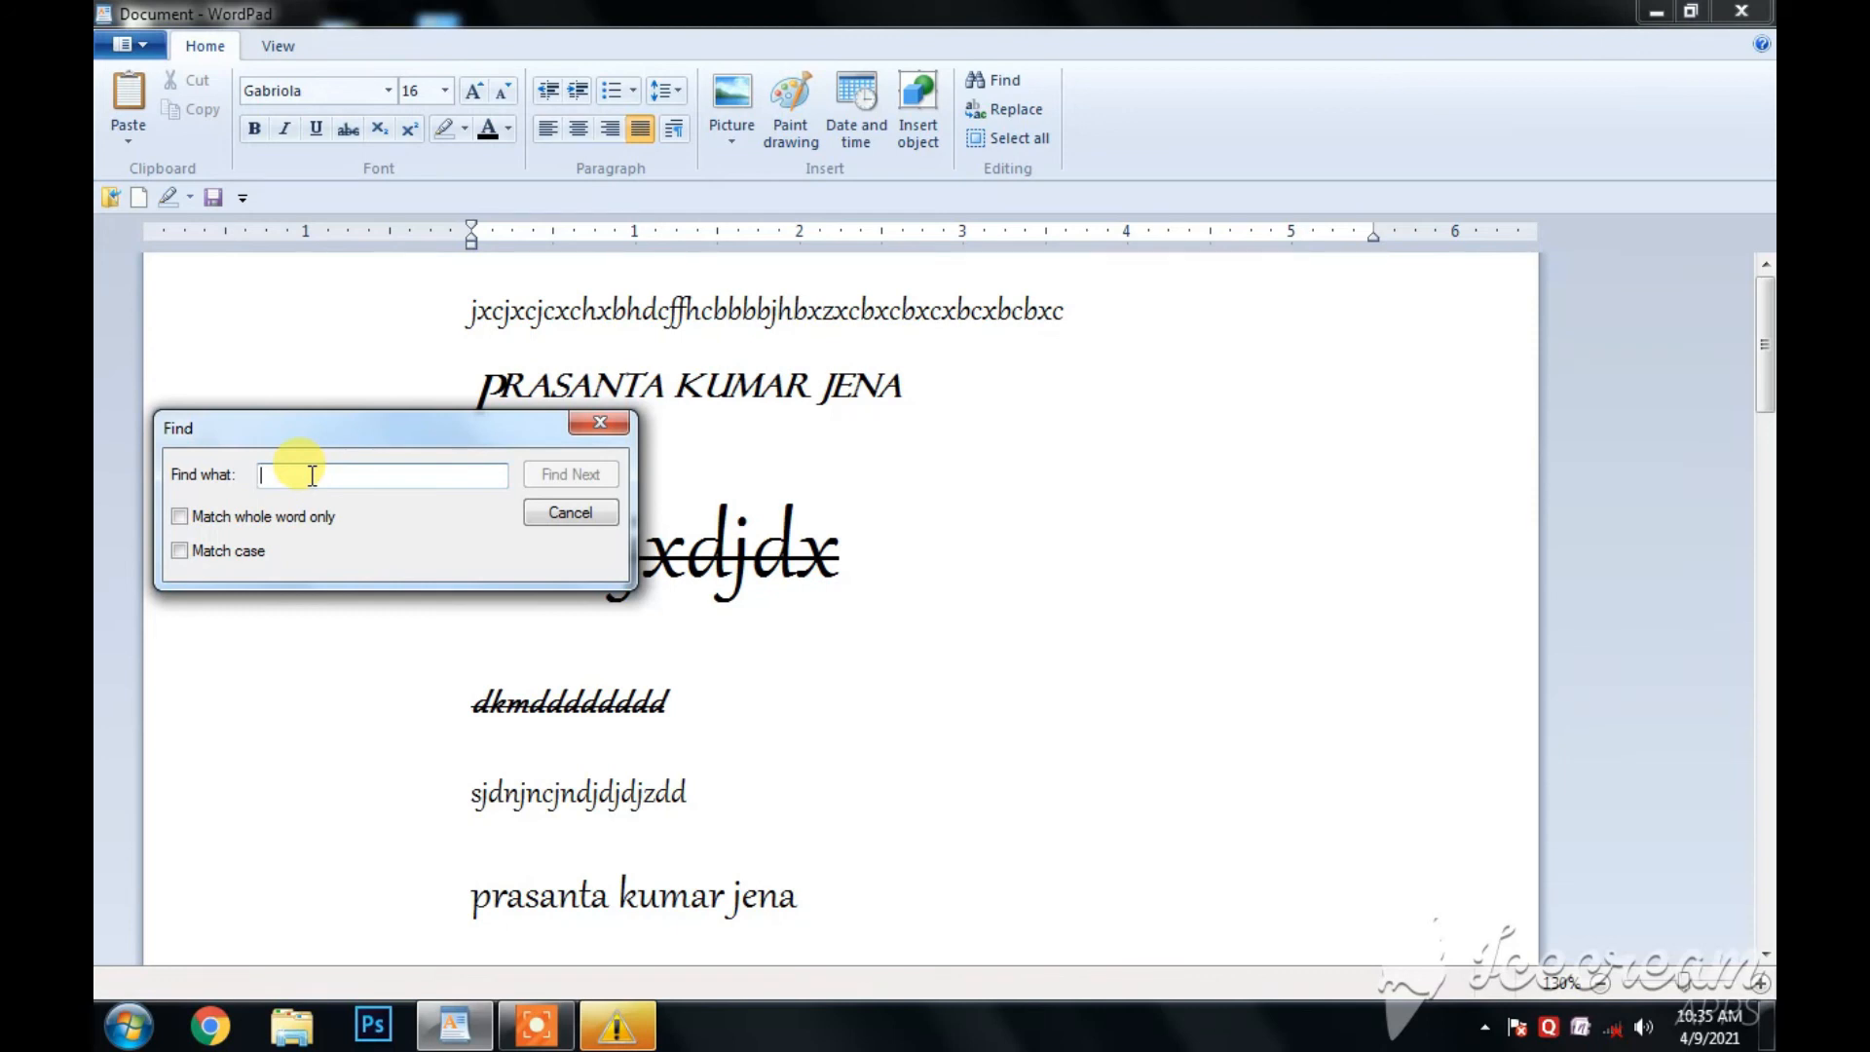
type("r")
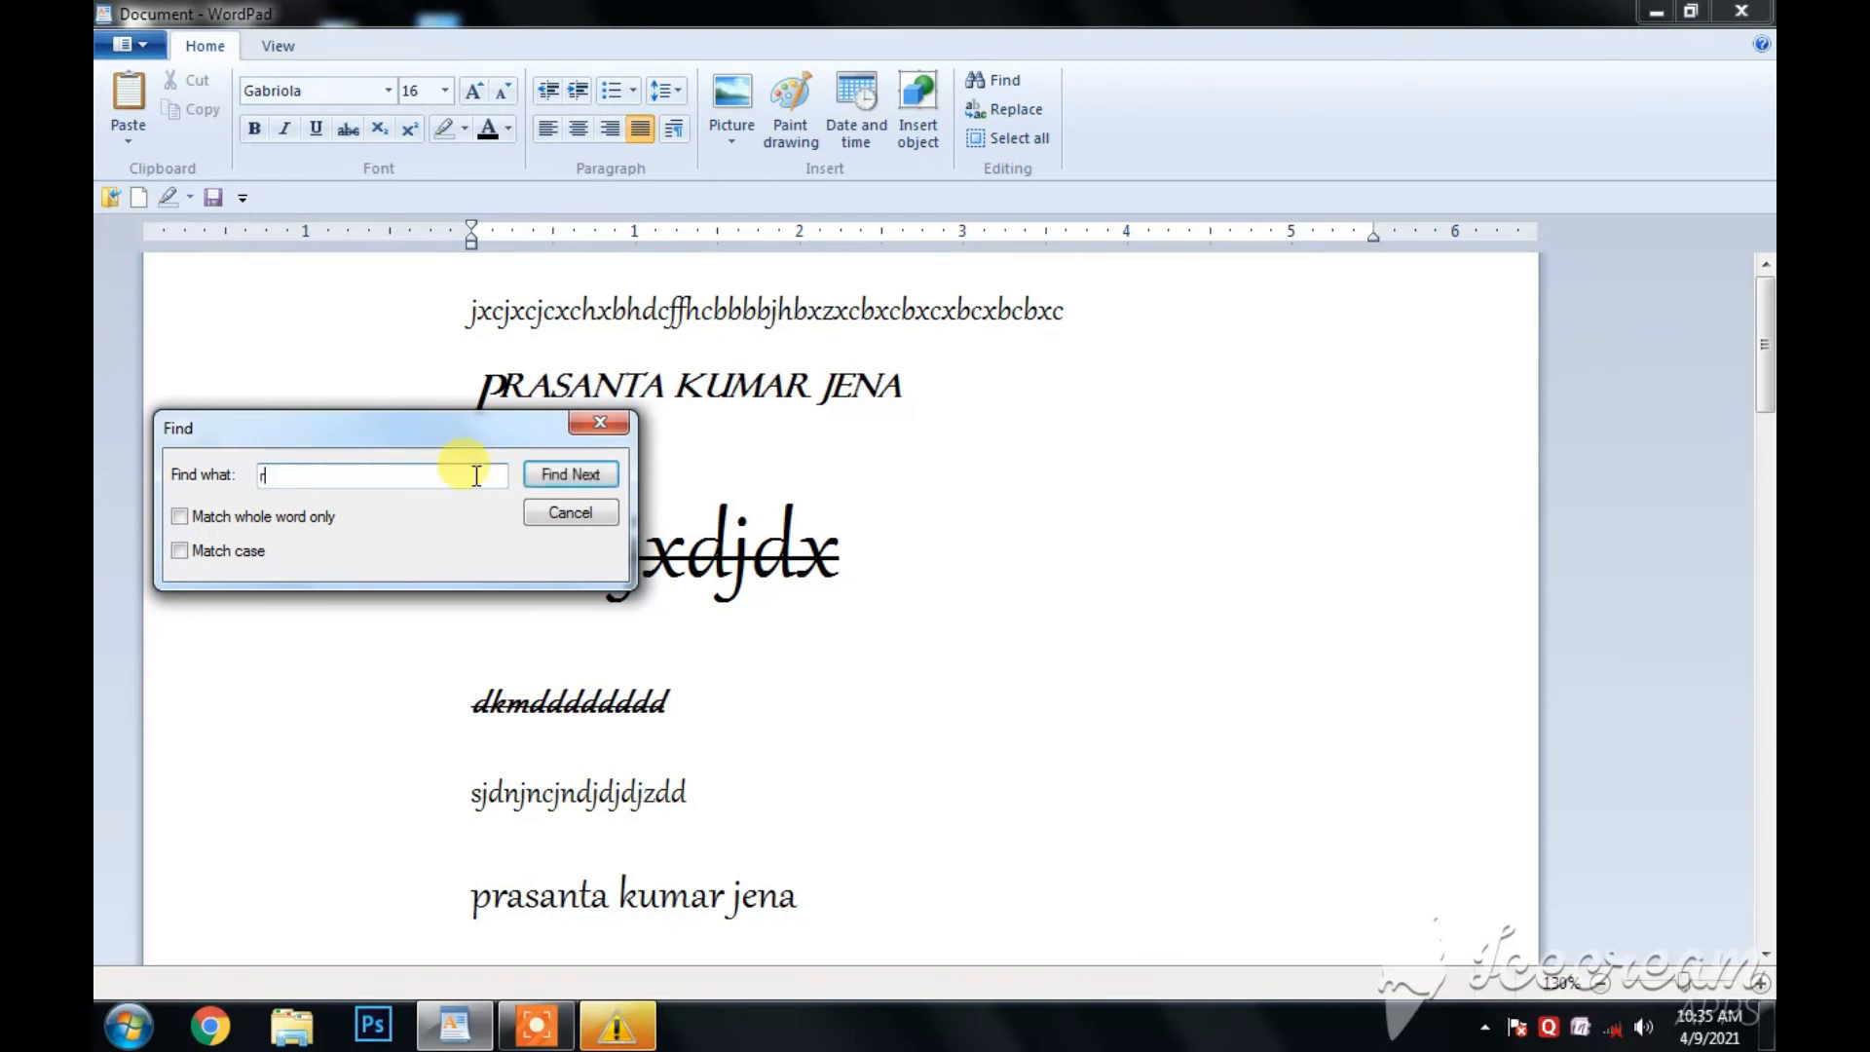
left_click(547, 474)
left_click(547, 474)
left_click(547, 474)
left_click(548, 474)
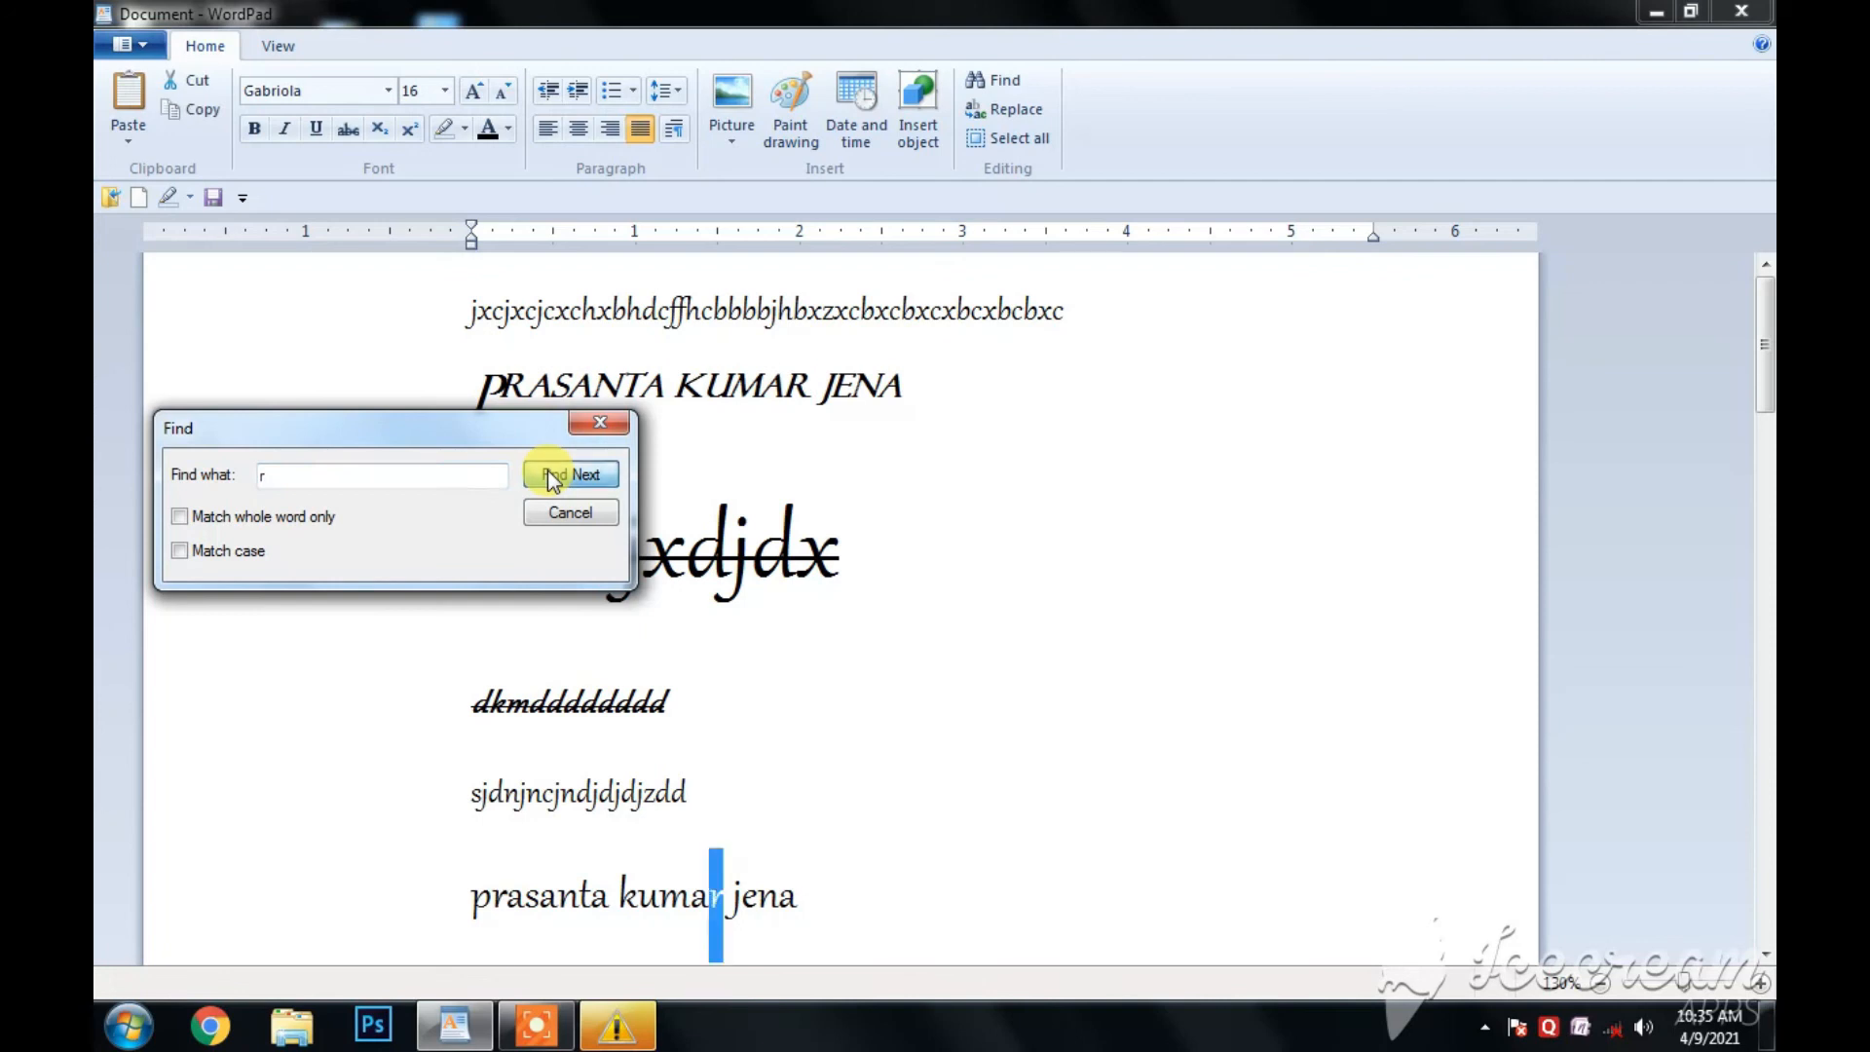
left_click(548, 474)
left_click(547, 474)
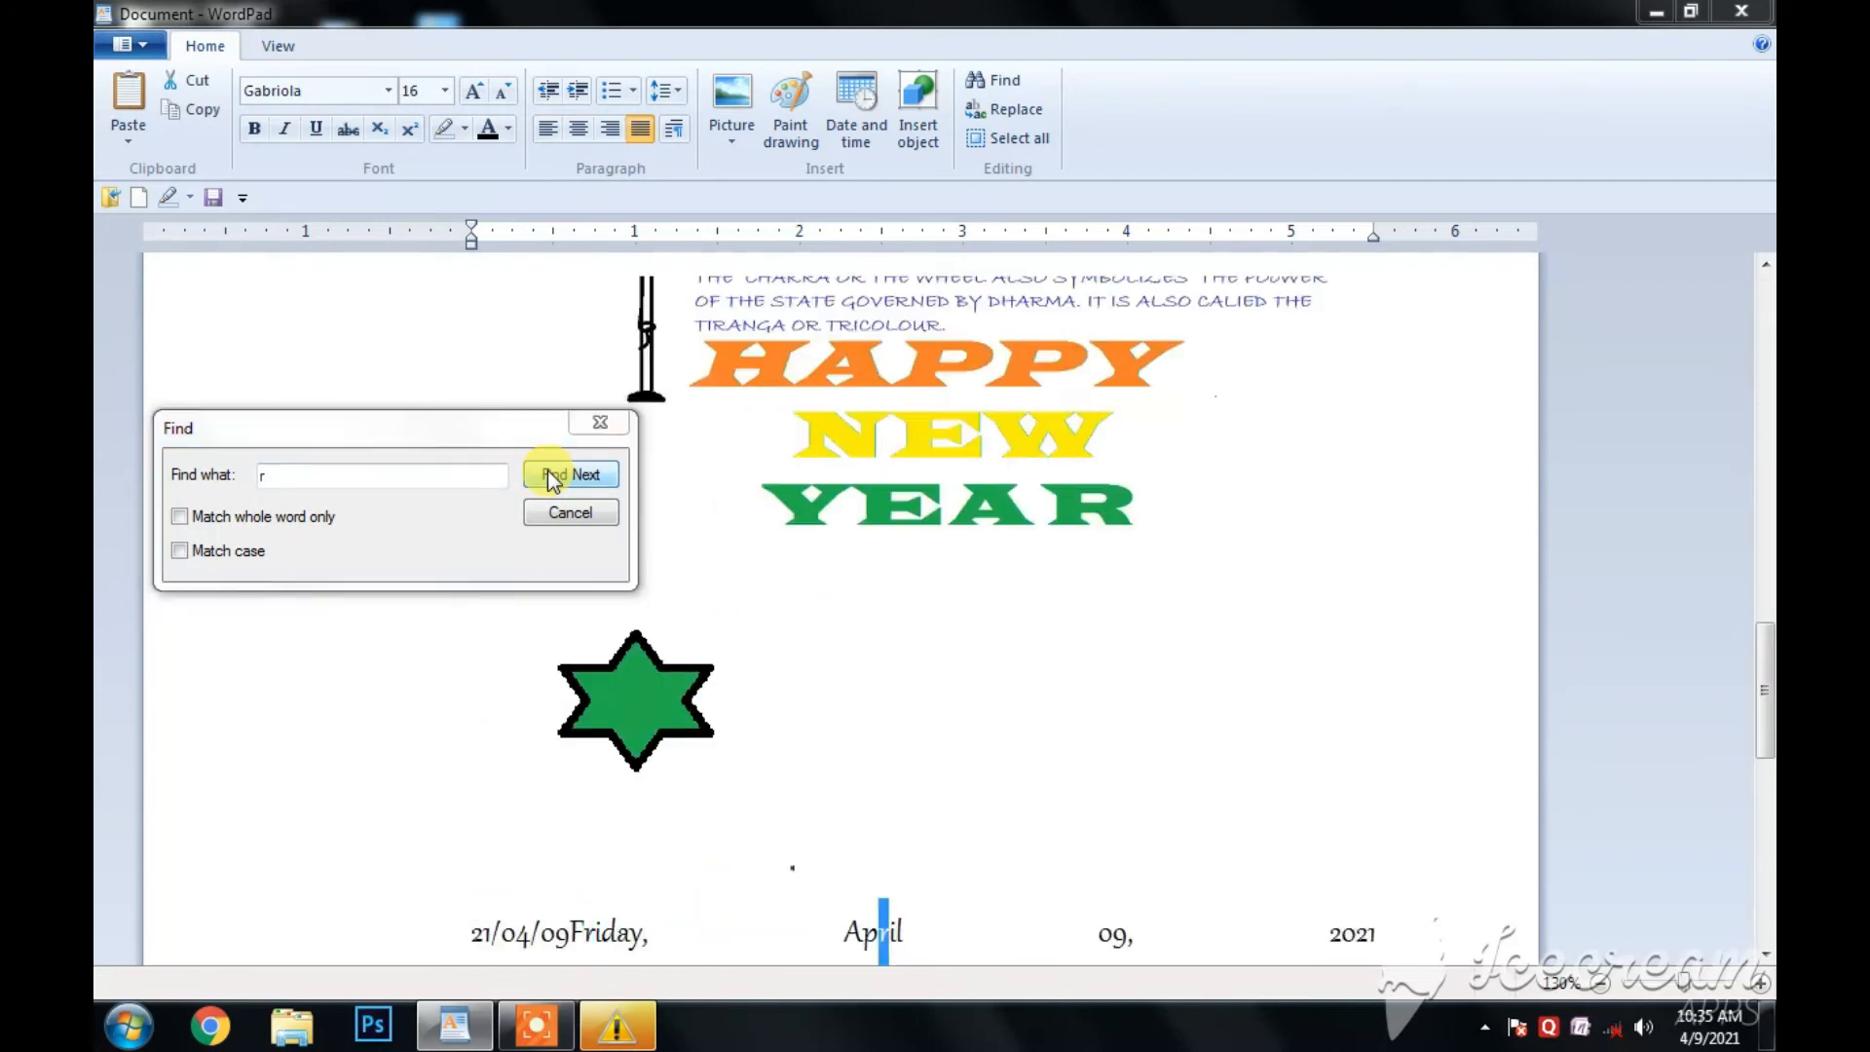
left_click(547, 474)
left_click(555, 566)
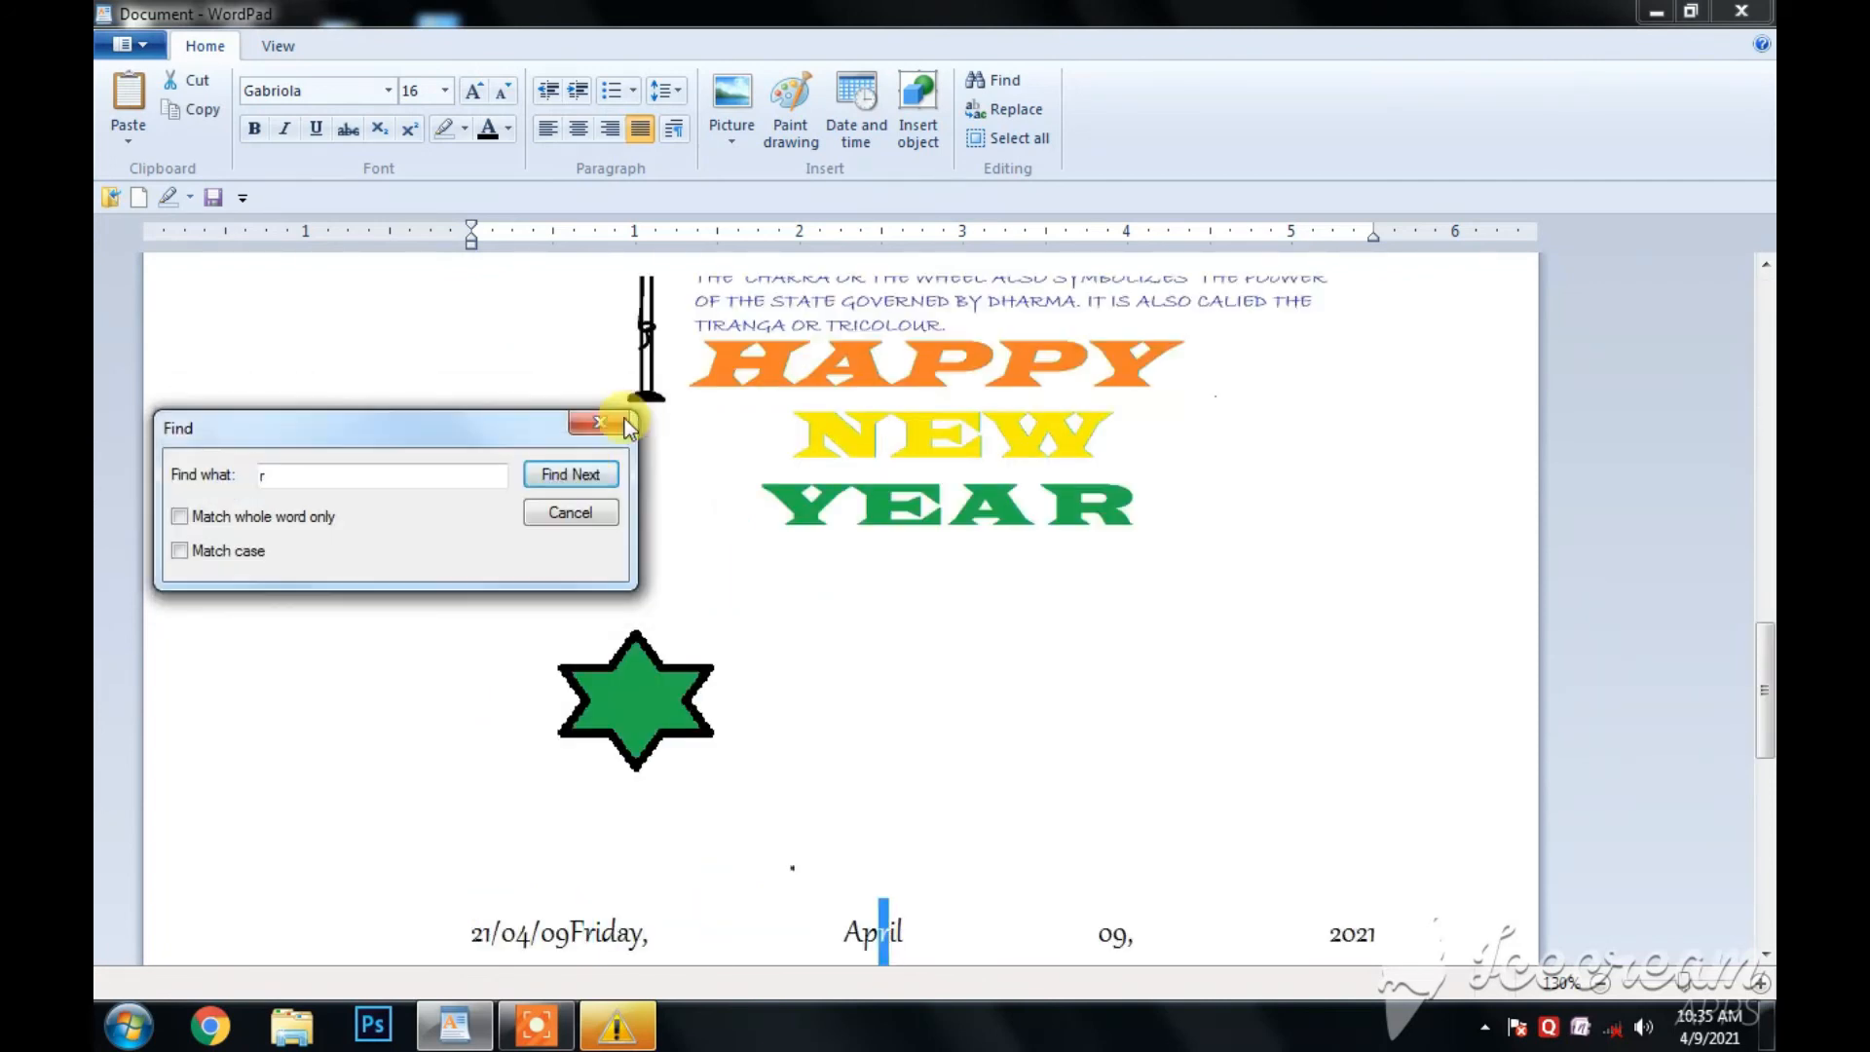
left_click(609, 430)
- Replace "r" with "oo" from the start of the document, the first two occurrences individually and all remaining ones at once
left_click(1013, 110)
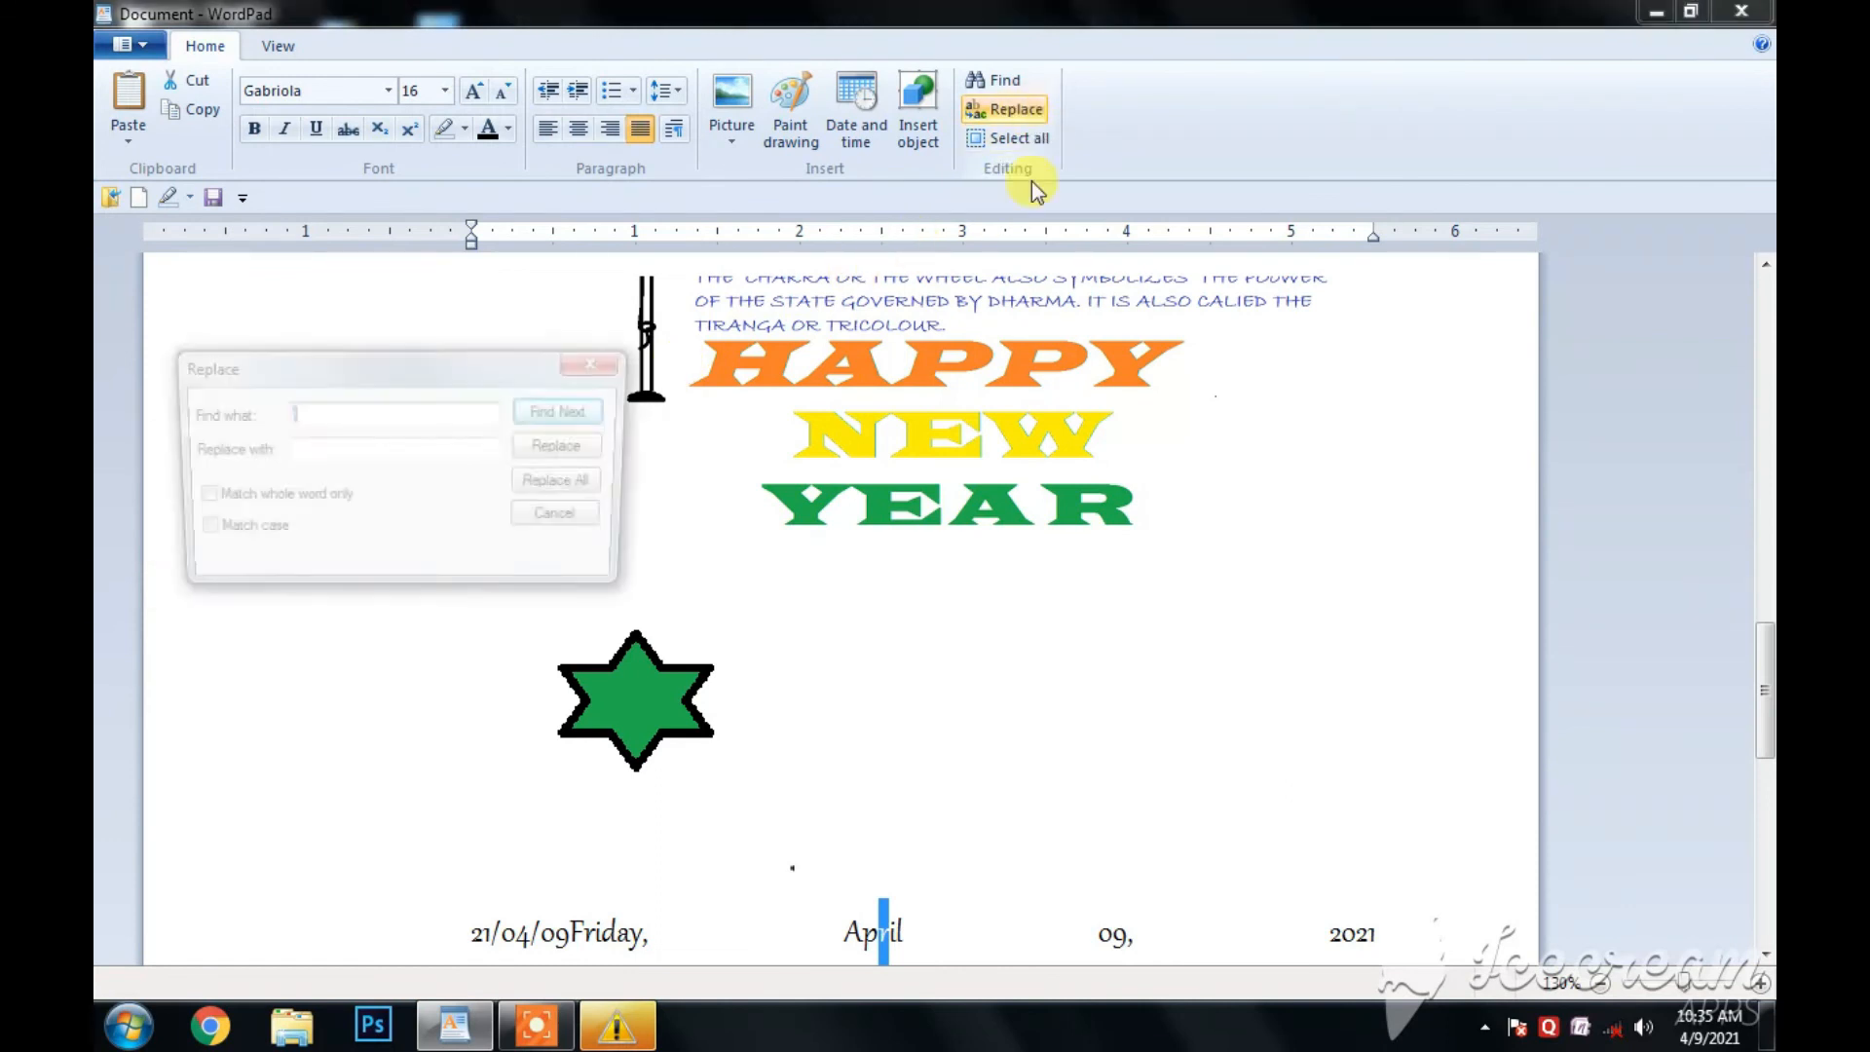
left_click(553, 413)
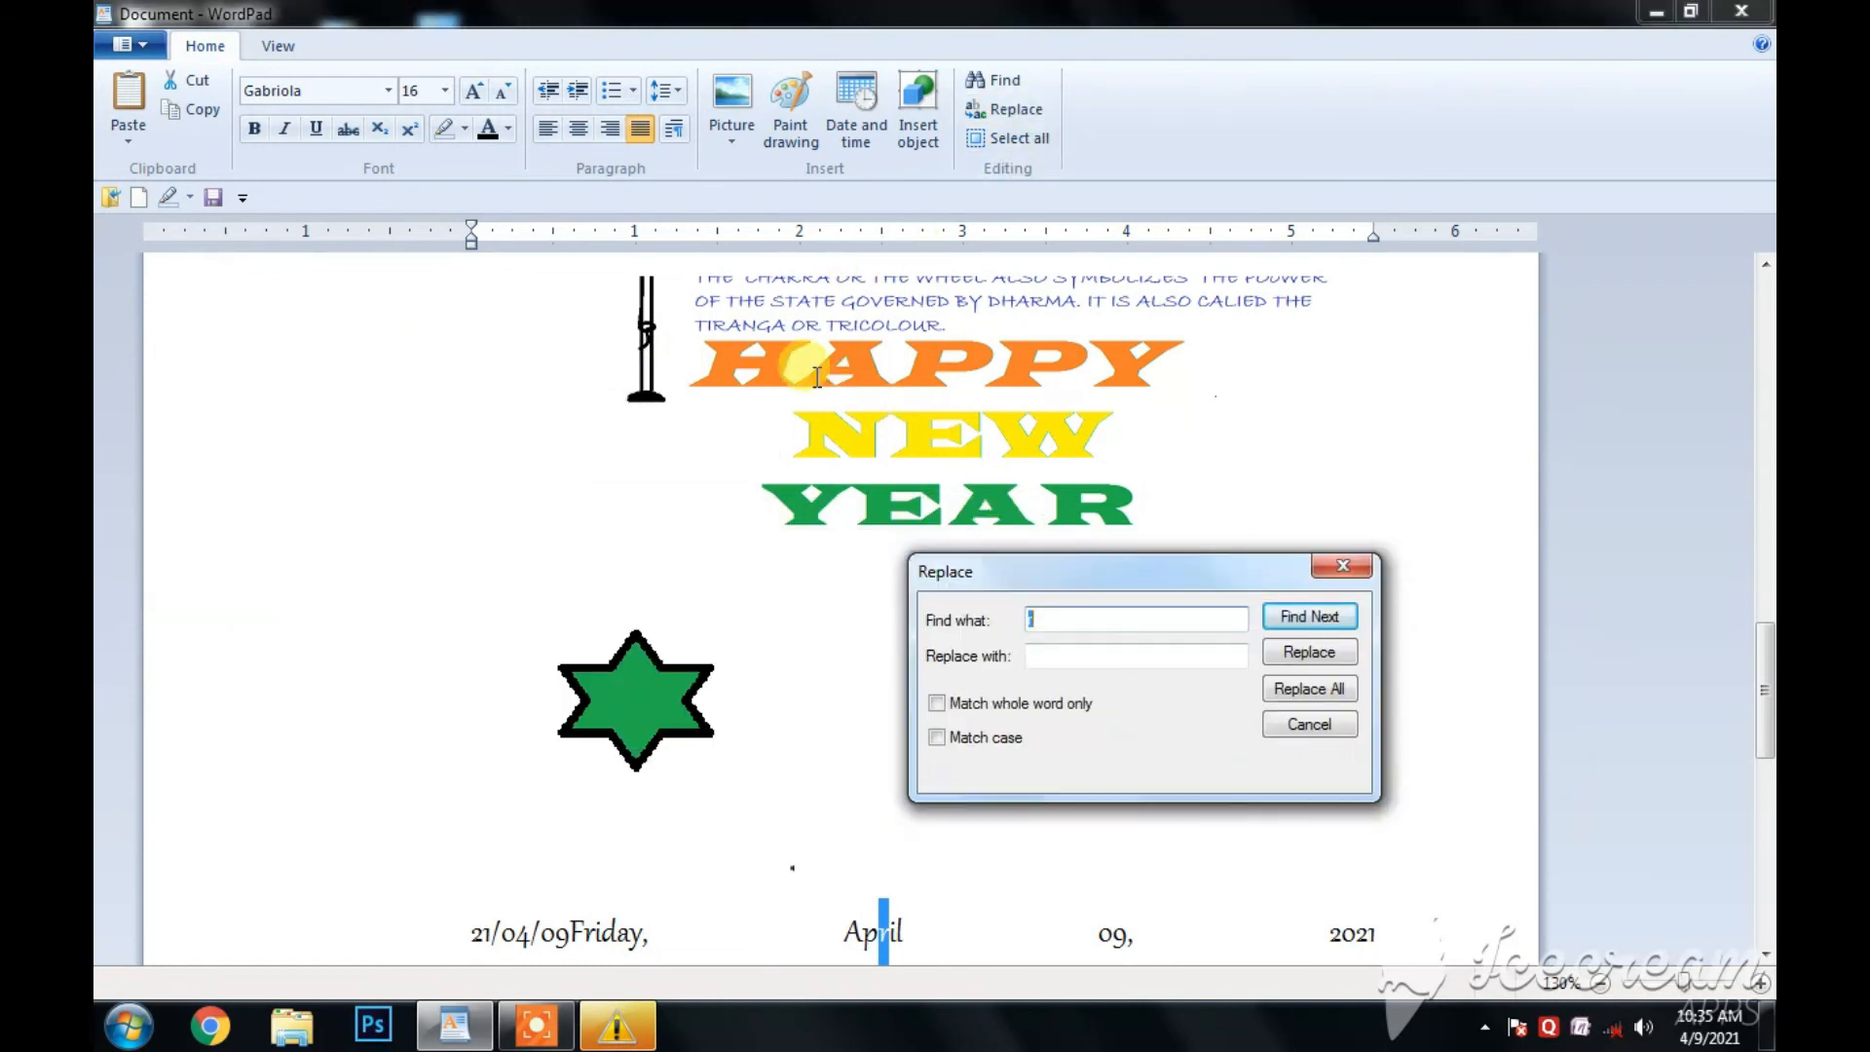
left_click_drag(1761, 742, 1740, 194)
left_click_drag(1763, 633, 1756, 282)
left_click(465, 309)
left_click(465, 312)
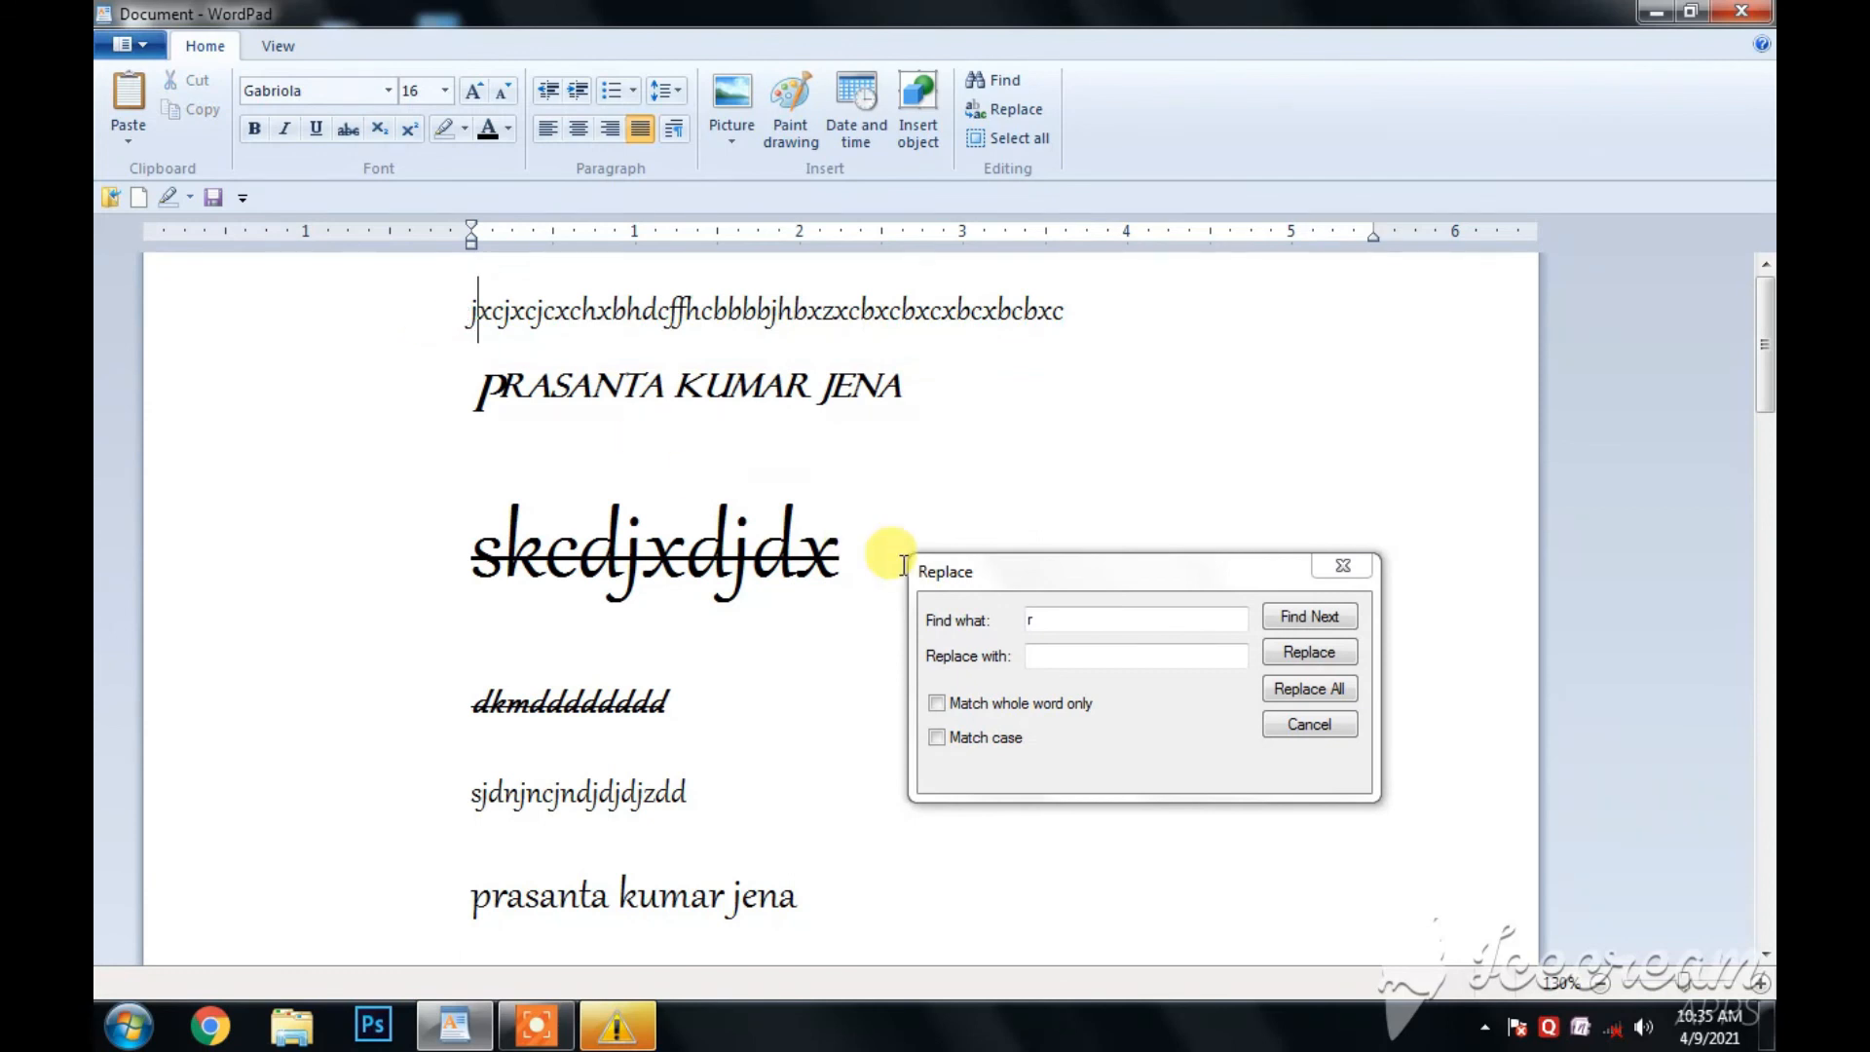
left_click(1041, 657)
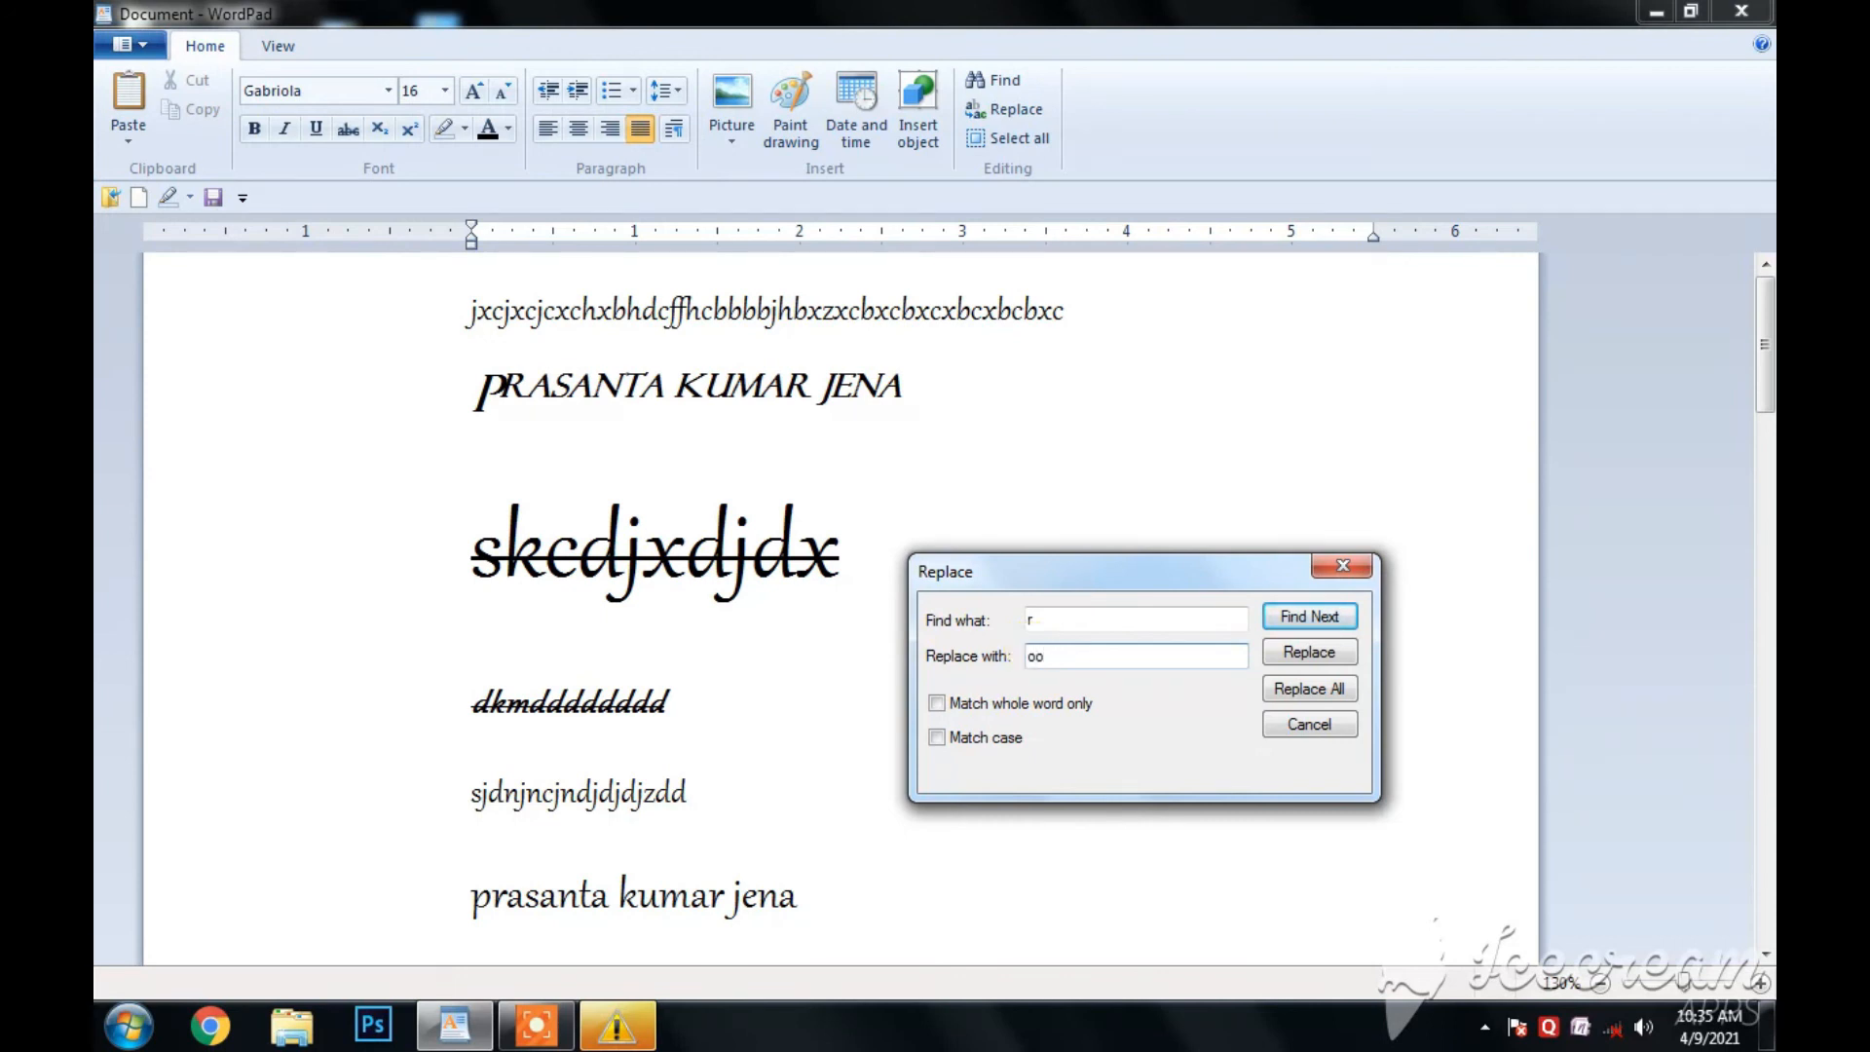
type("oo")
left_click(1289, 653)
left_click(1290, 653)
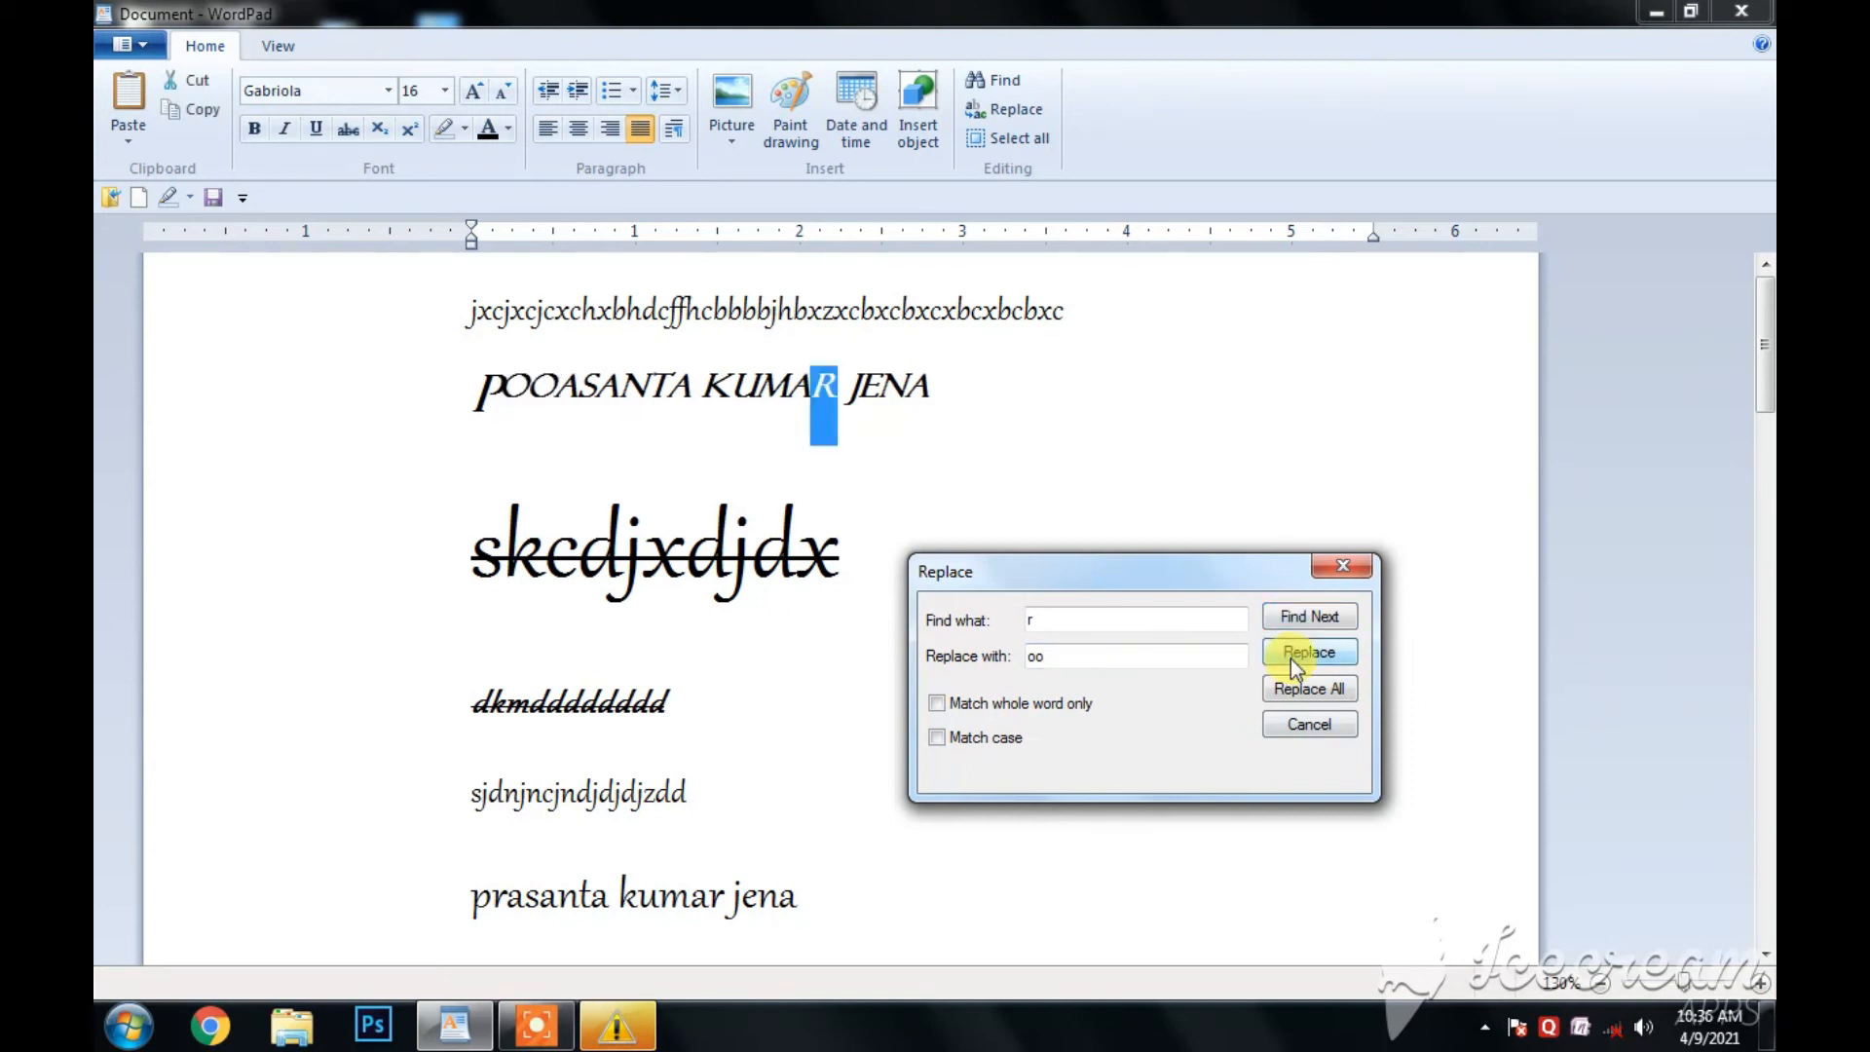
left_click(1289, 658)
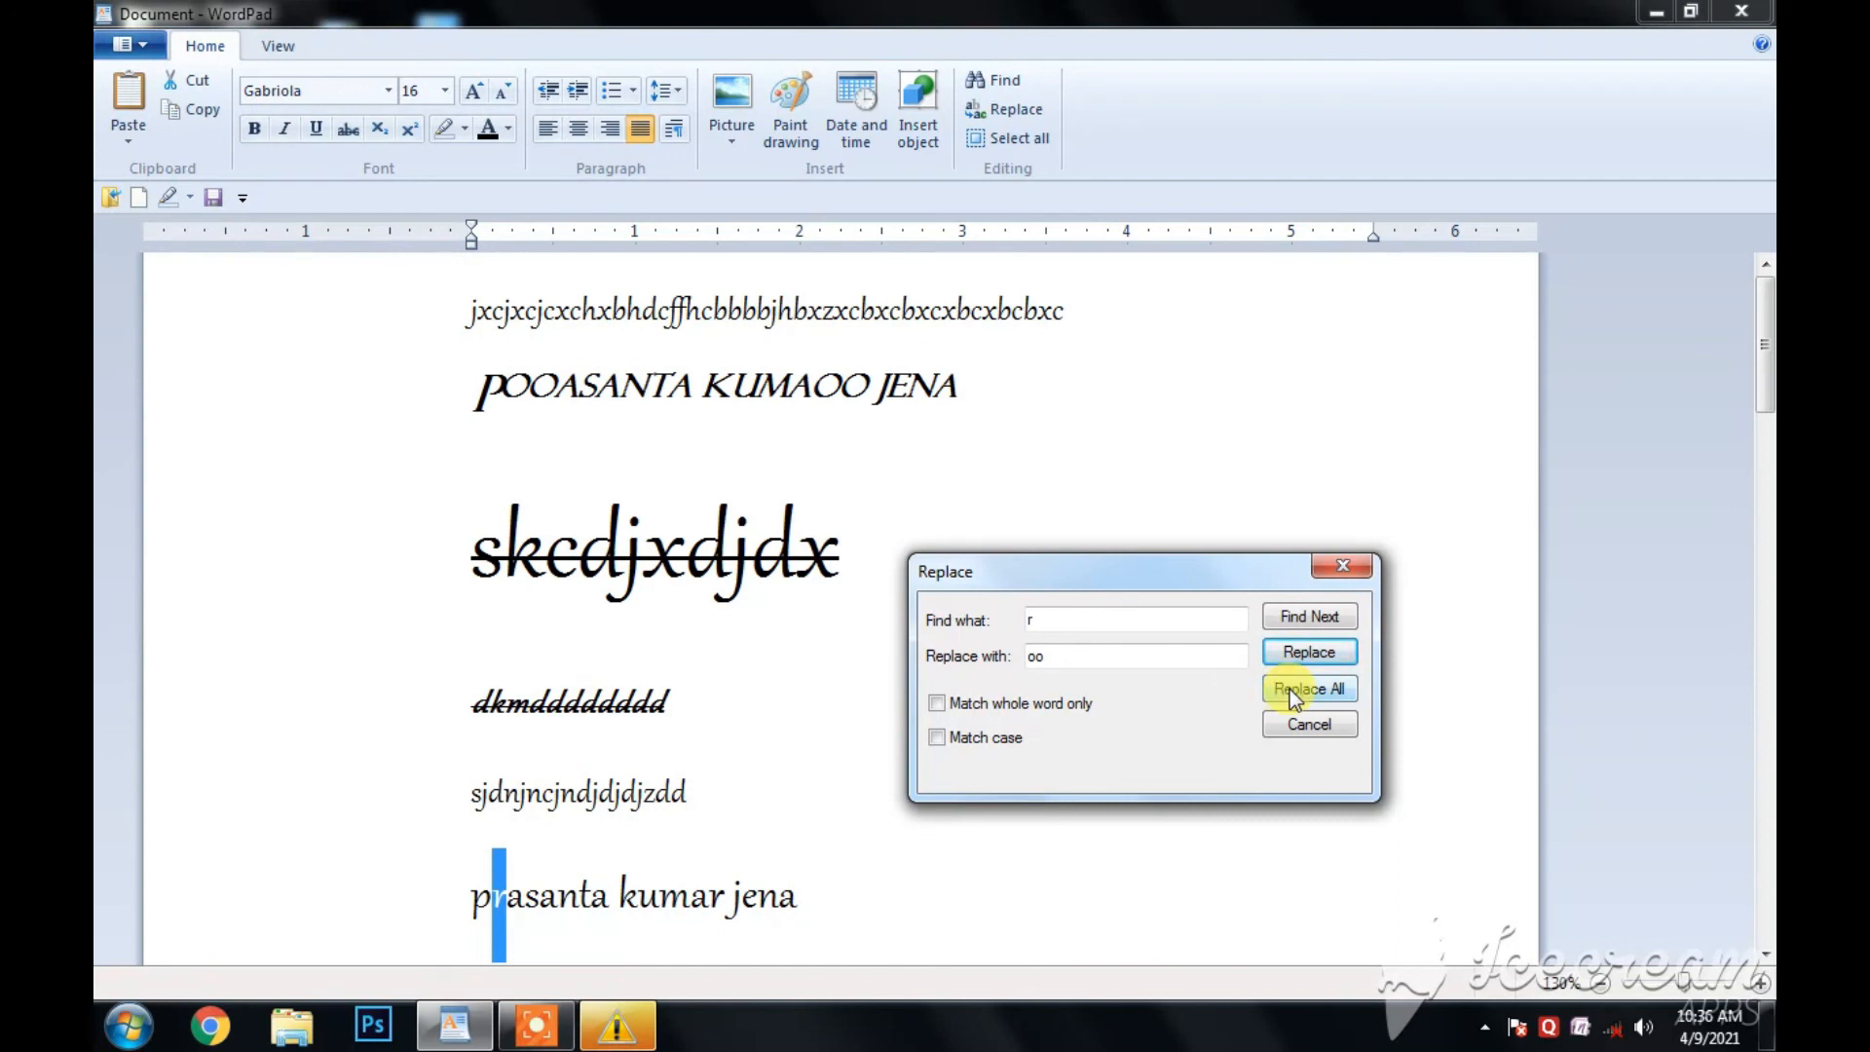
left_click(1289, 689)
left_click(1316, 748)
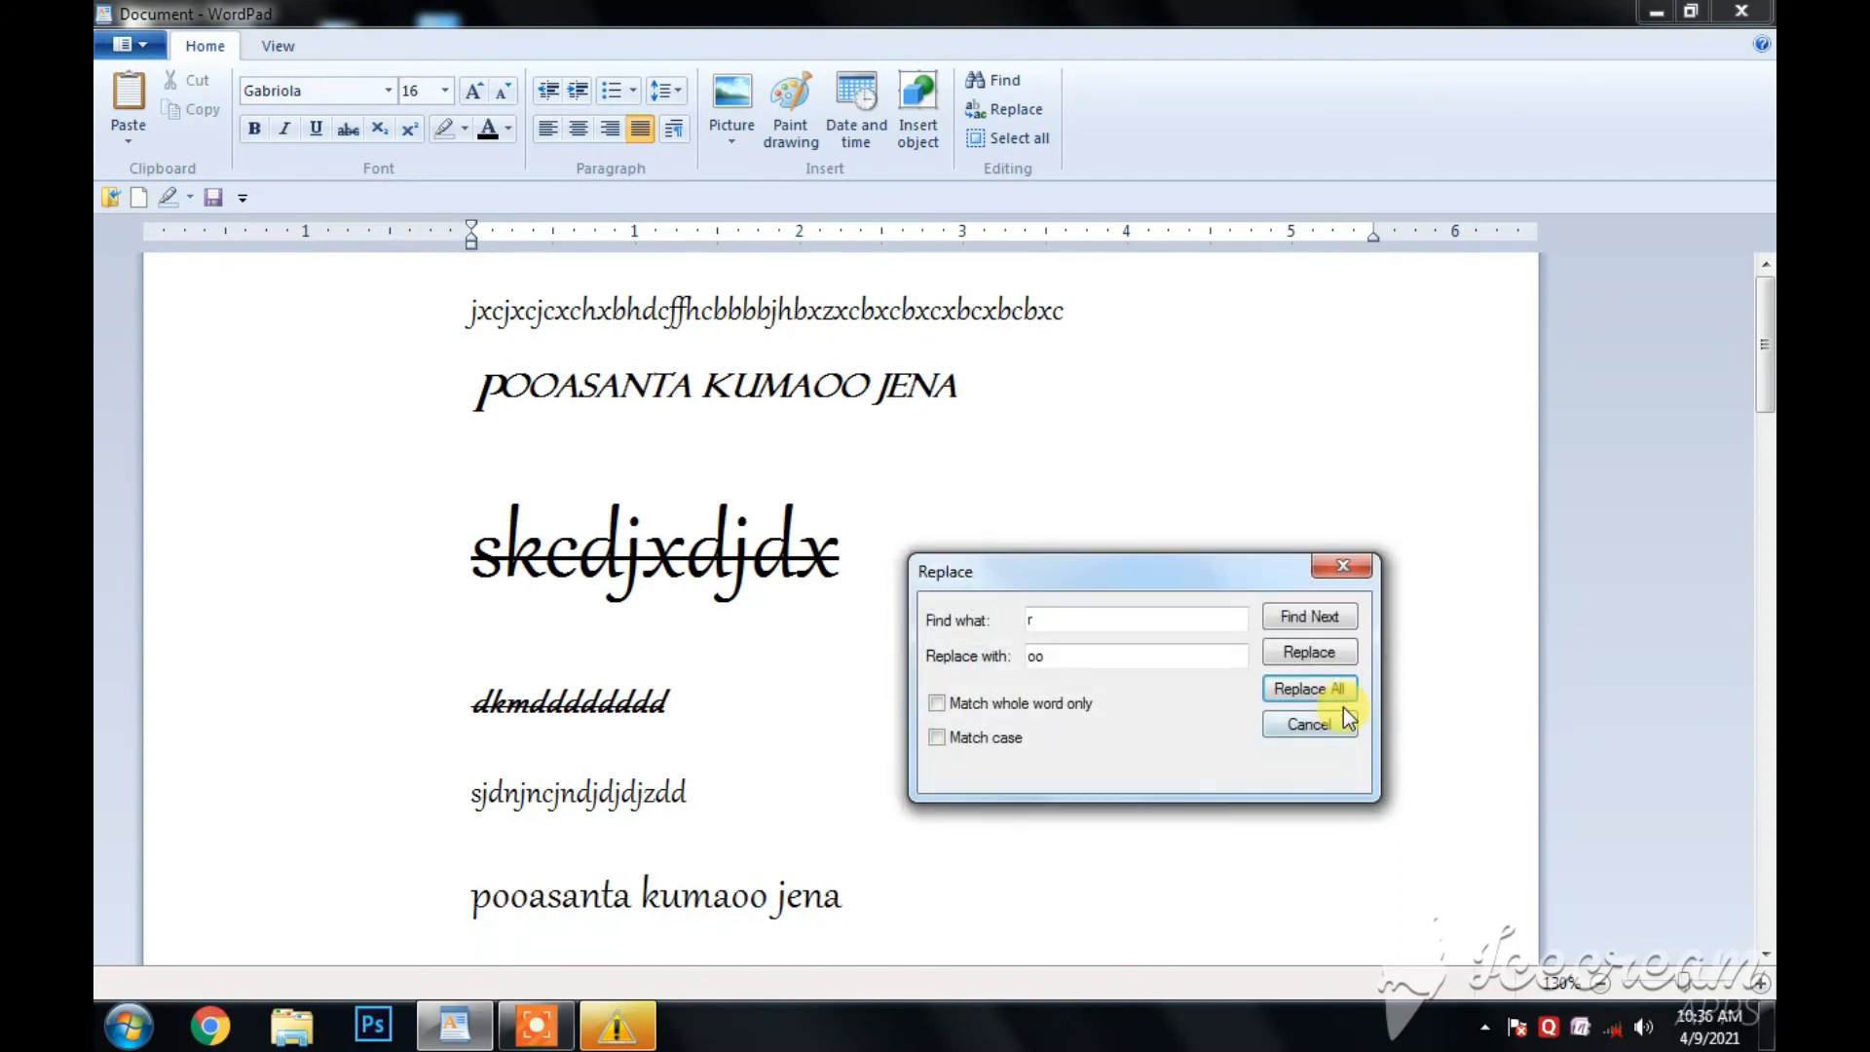